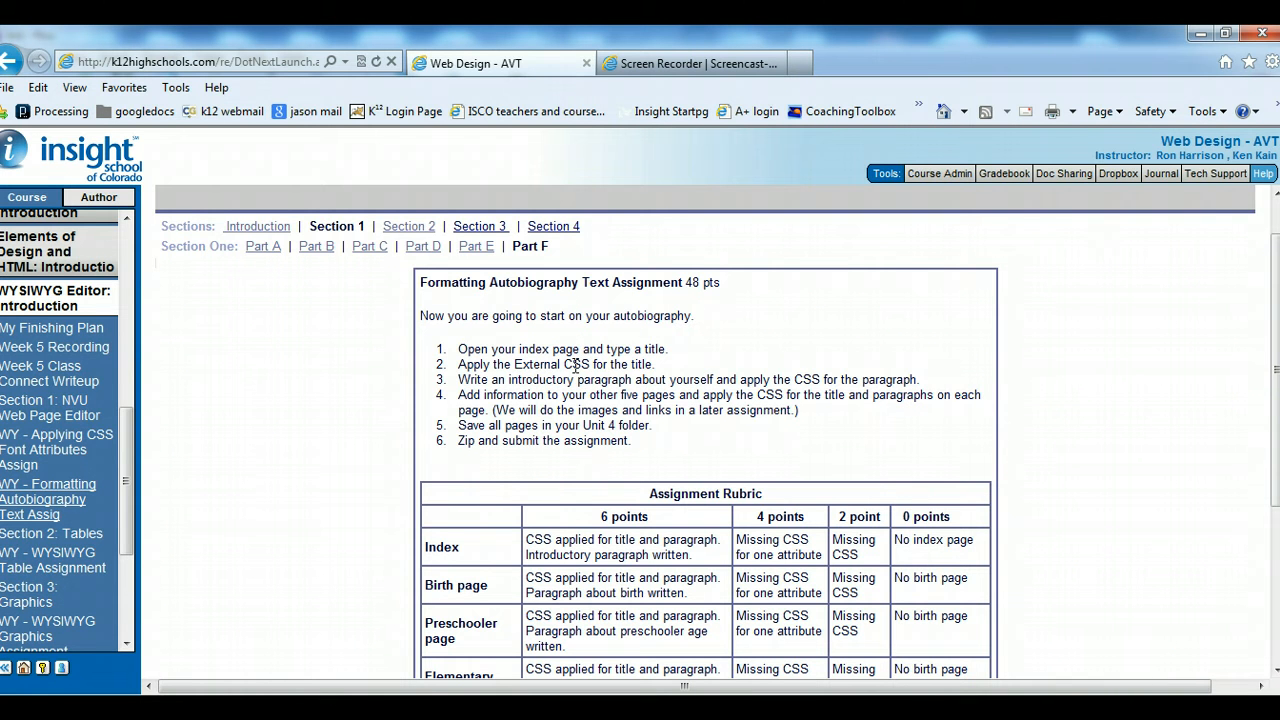
# Open Part E of Section One and read the directions for creating the new pages in Nvu.
pyautogui.click(476, 247)
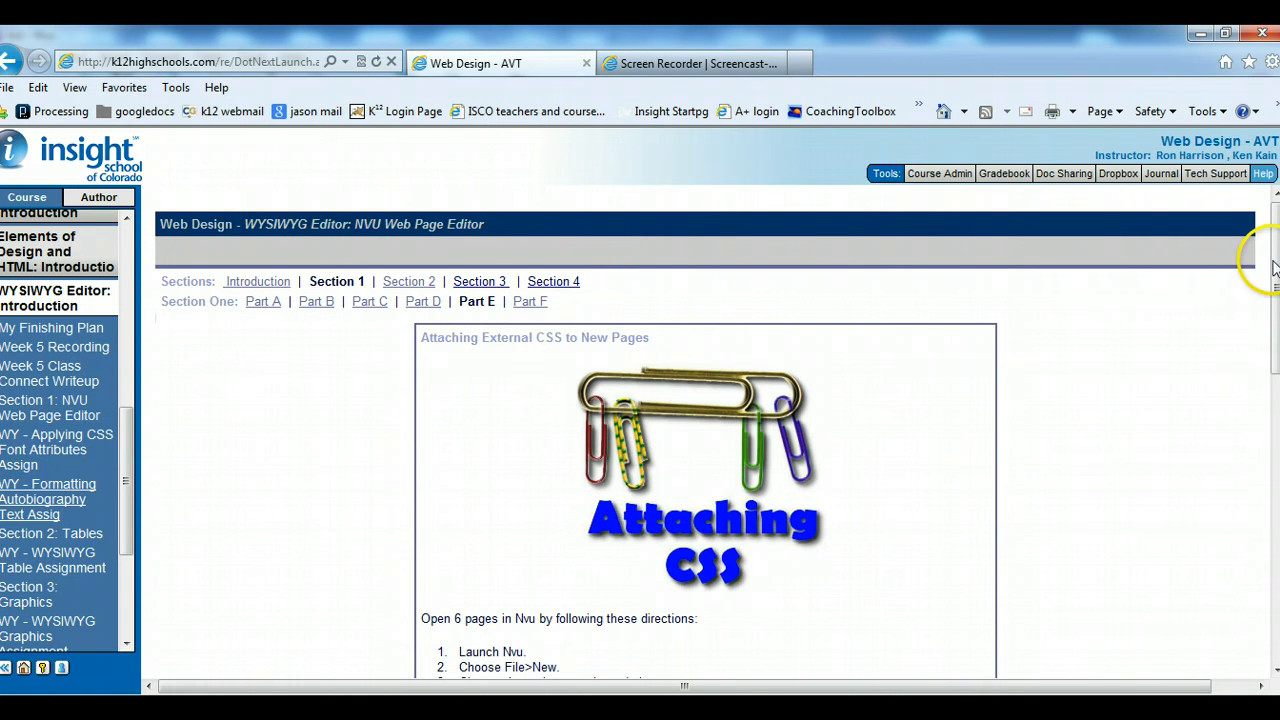
pyautogui.moveTo(1275, 265); pyautogui.dragTo(1275, 300)
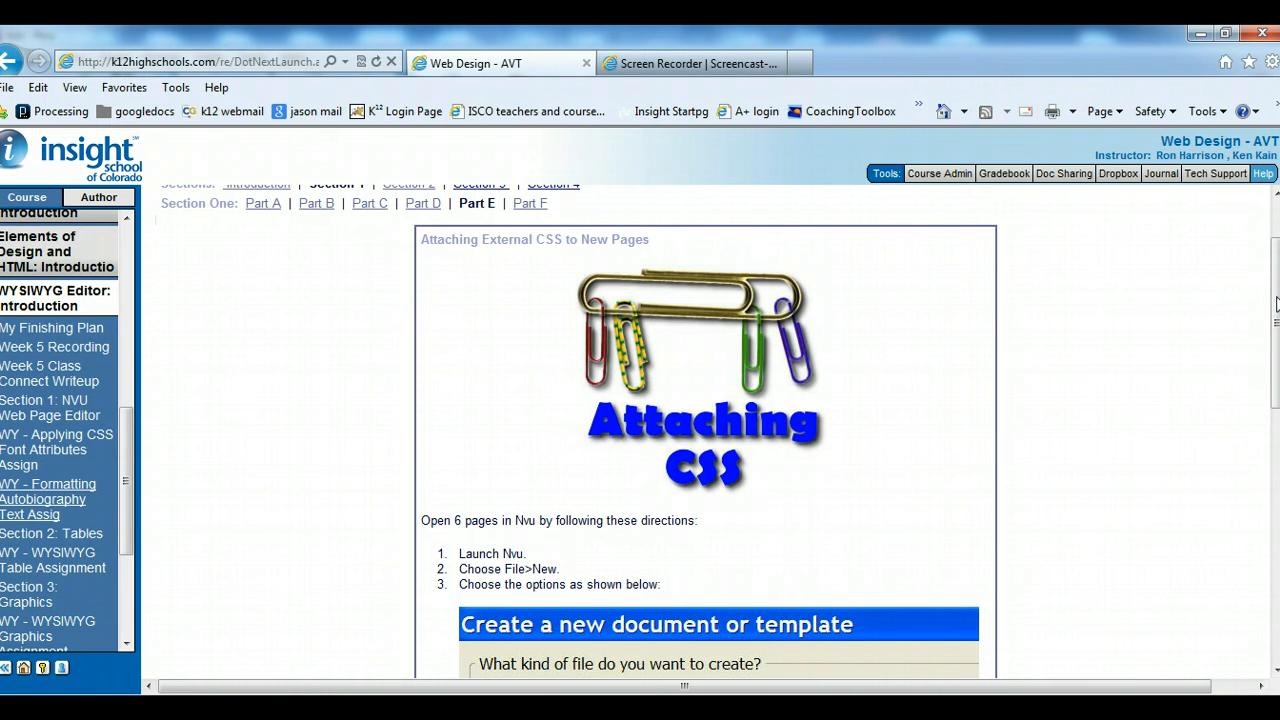
pyautogui.scroll(-1, 1274, 320)
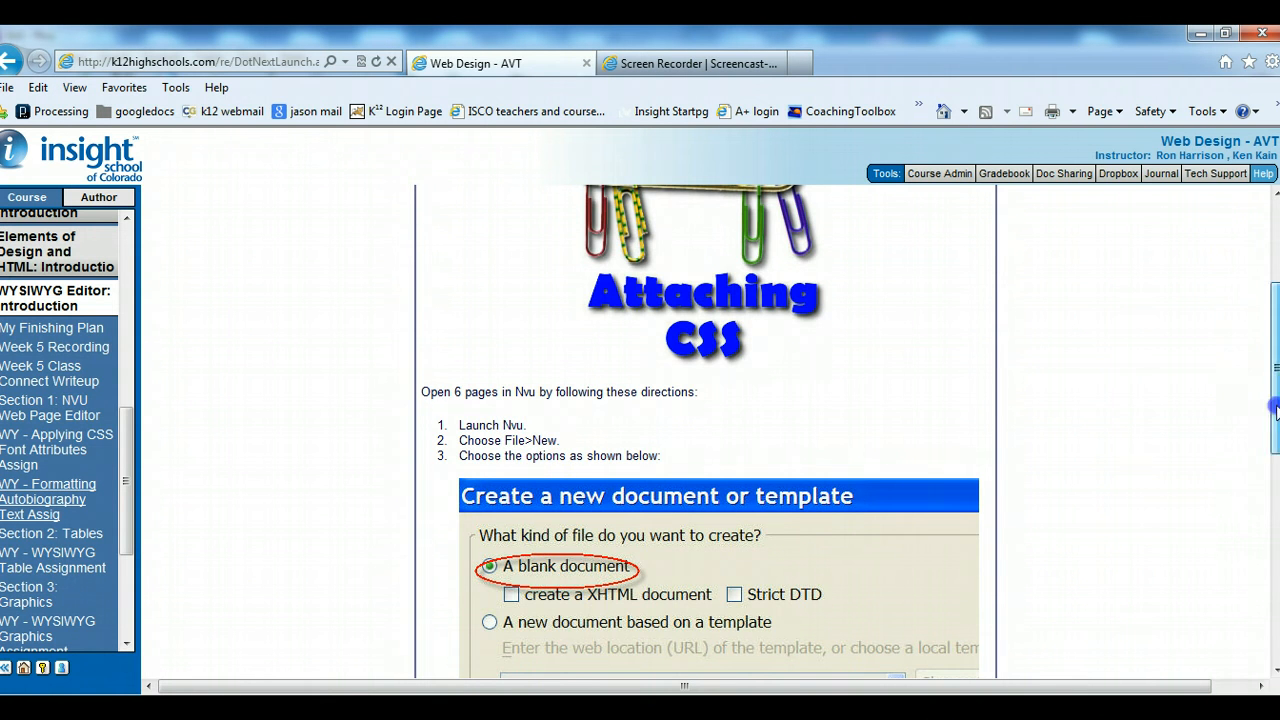
pyautogui.scroll(-2, 1276, 408)
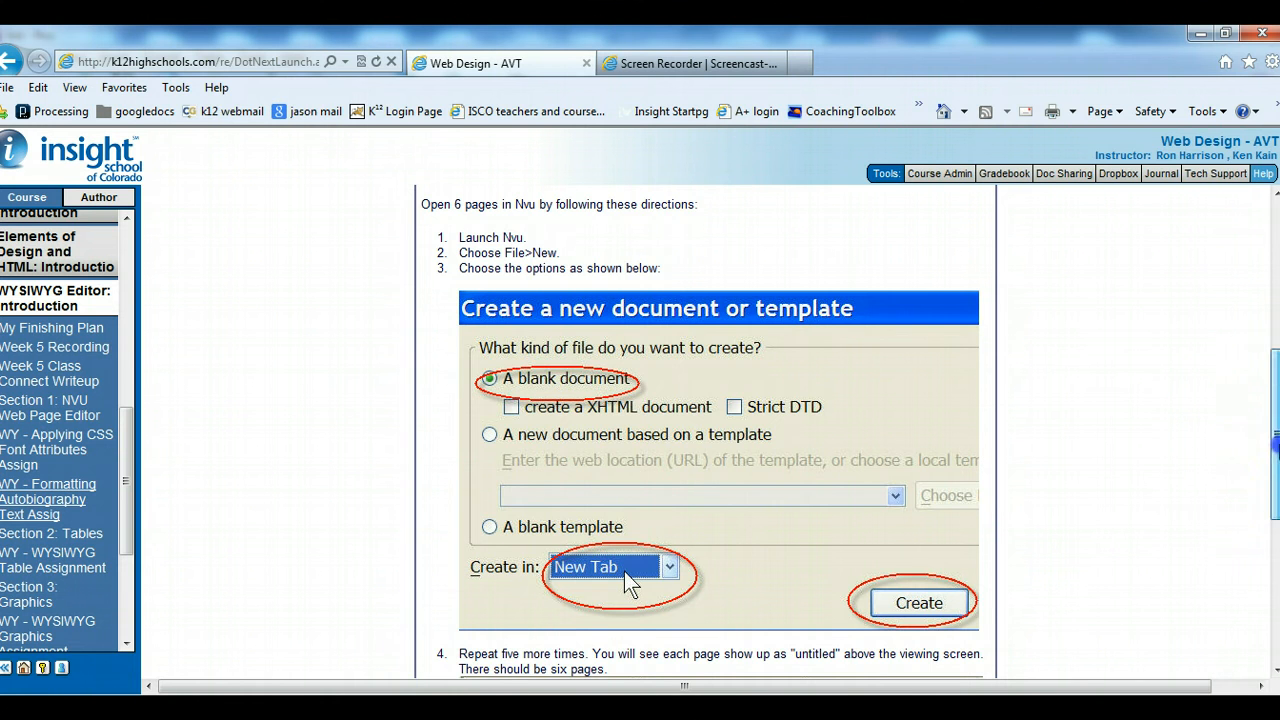
pyautogui.scroll(-2, 1275, 447)
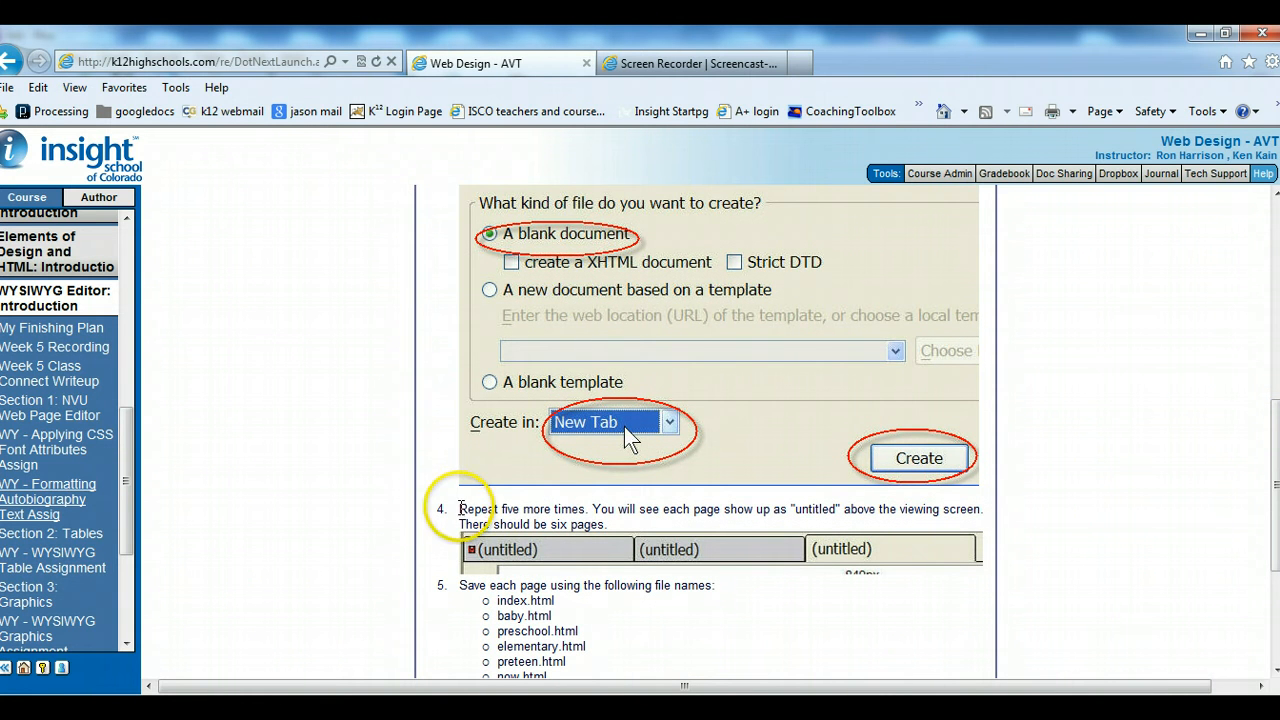
pyautogui.moveTo(460, 508); pyautogui.dragTo(592, 512)
pyautogui.click(505, 550)
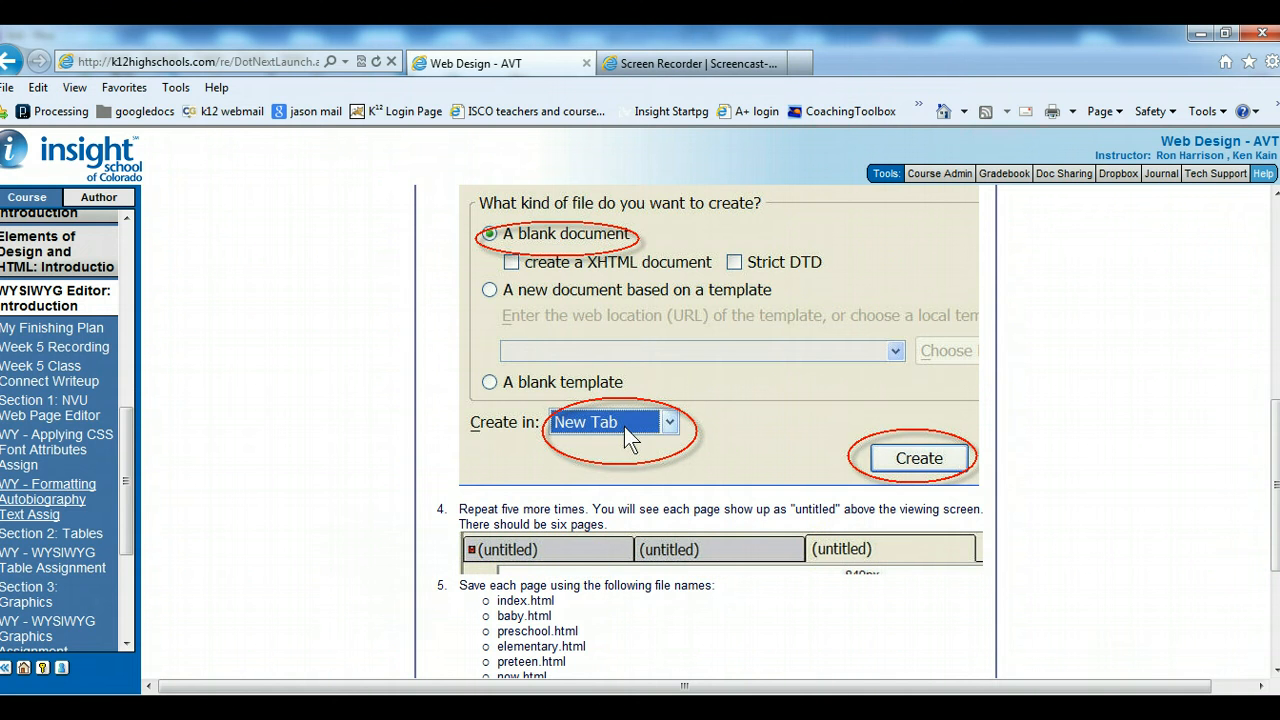
# Switch to Nvu and create a blank document in a new tab.
pyautogui.hotkey('alt', 'Tab')
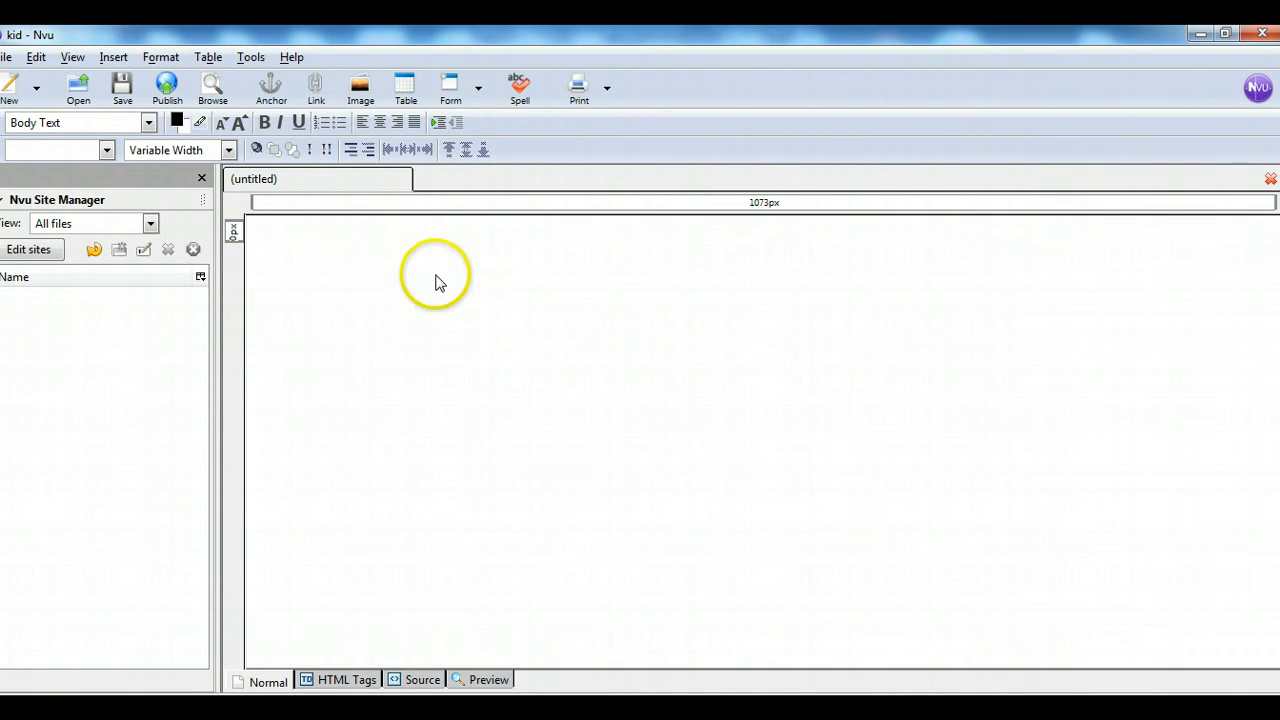
pyautogui.click(6, 57)
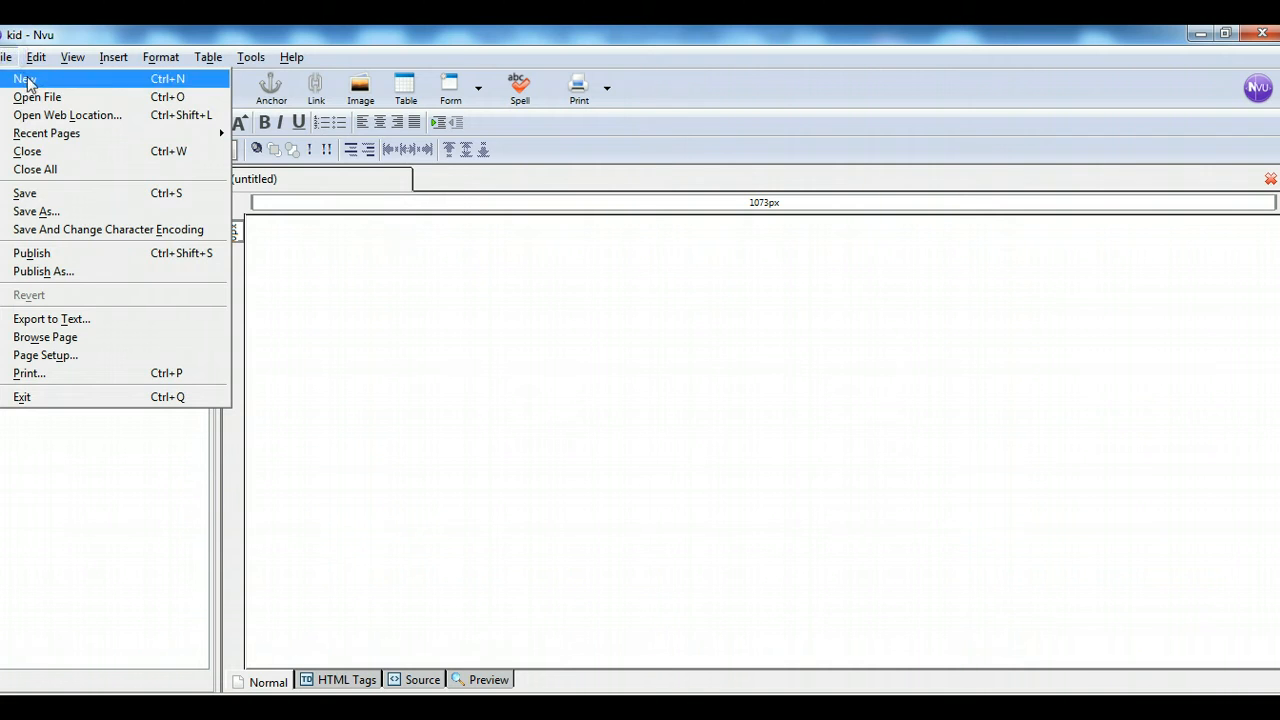
pyautogui.click(28, 79)
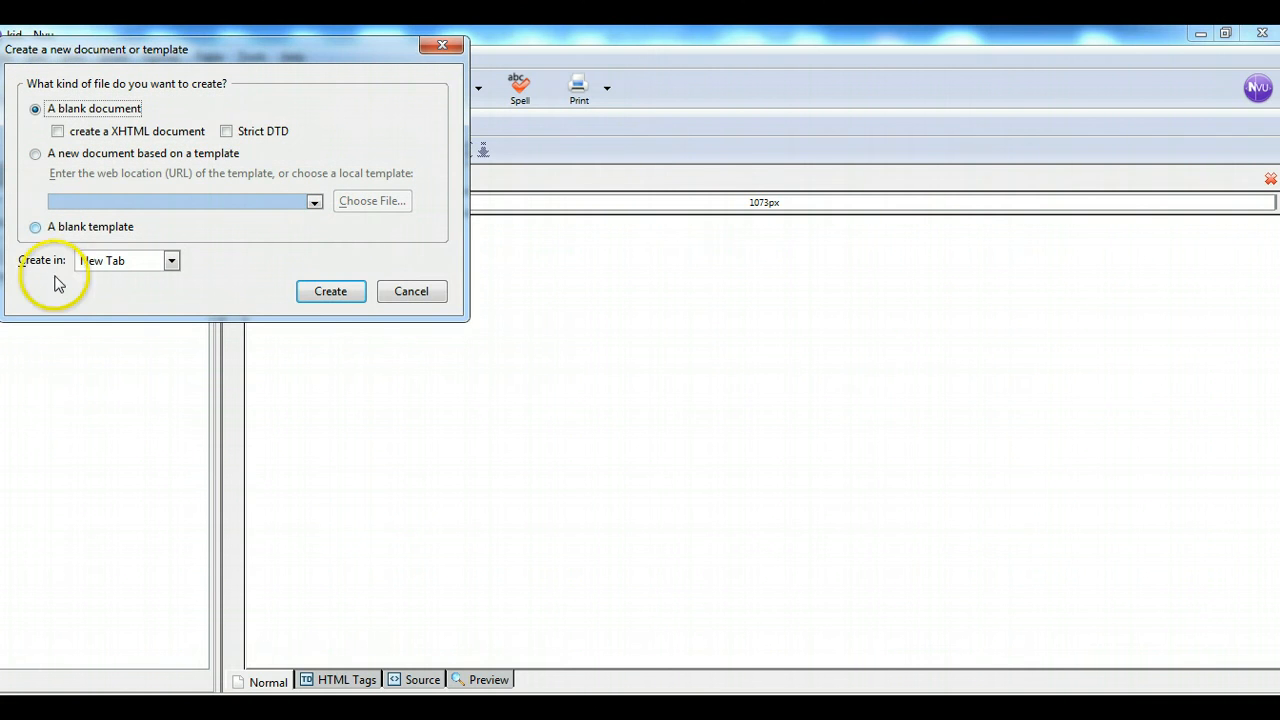
pyautogui.click(332, 296)
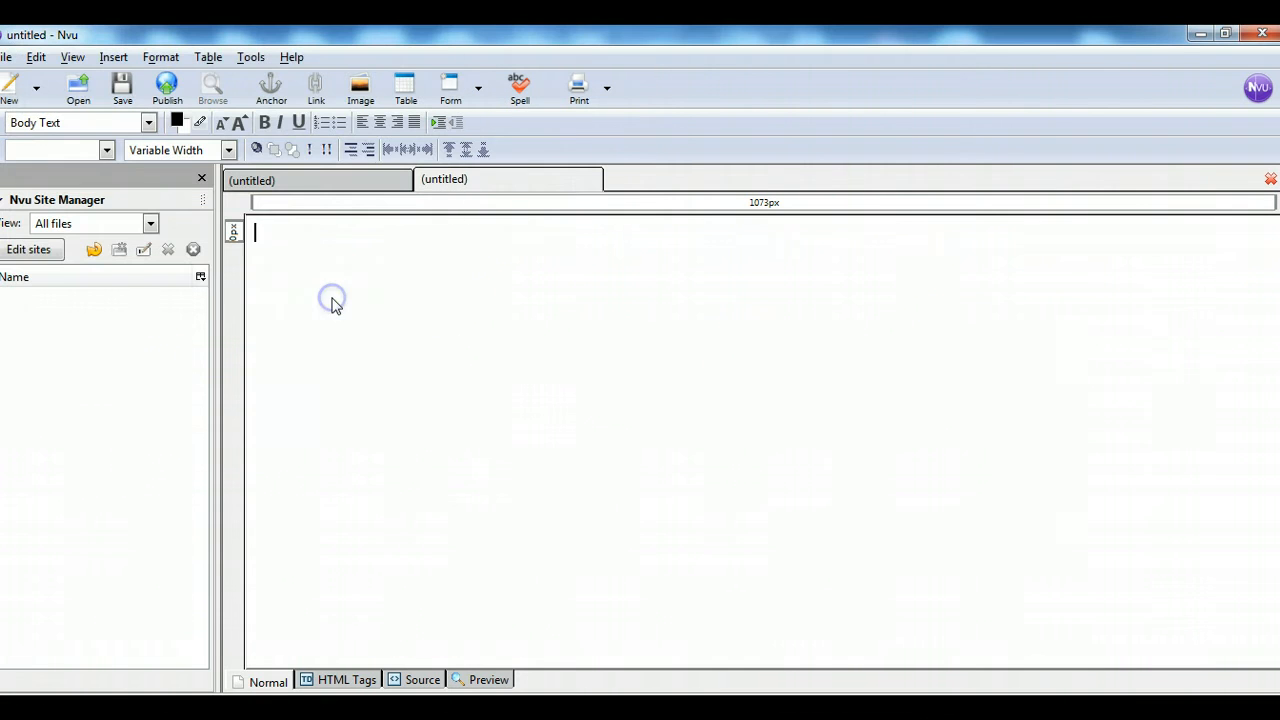
pyautogui.click(380, 190)
pyautogui.click(451, 189)
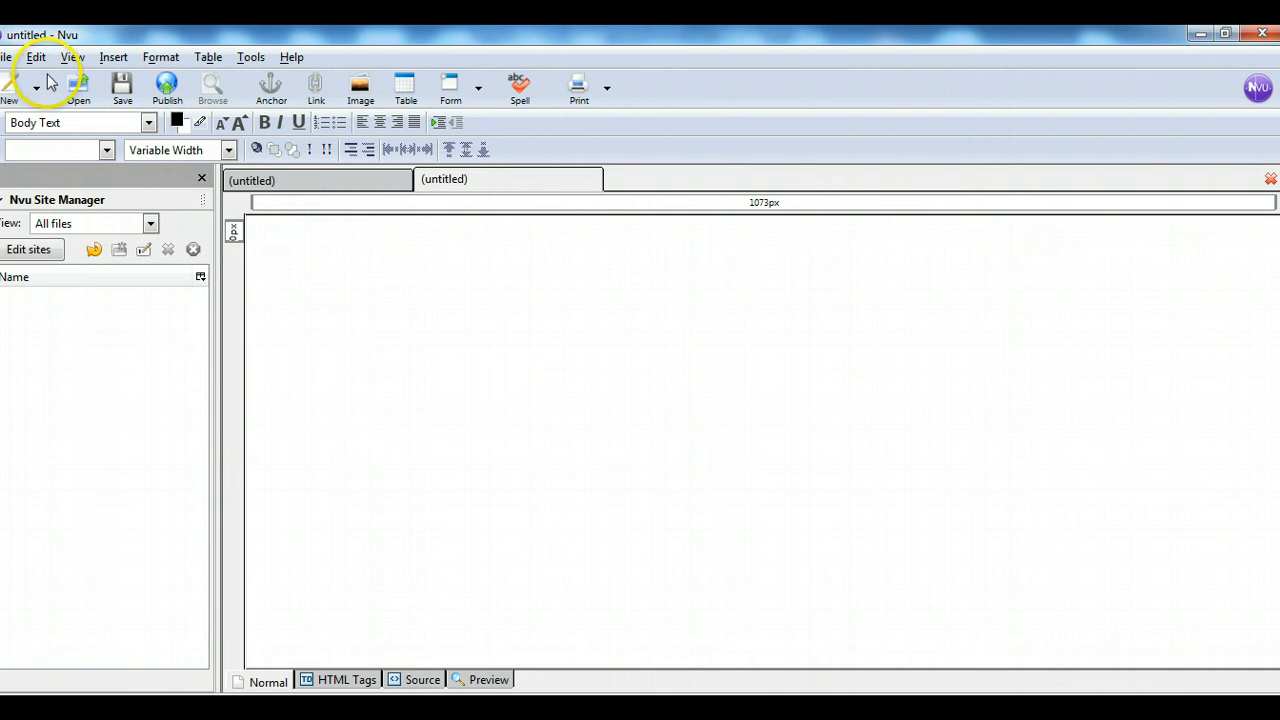
# Create four more blank documents, each in its own new tab.
pyautogui.click(8, 57)
pyautogui.click(28, 77)
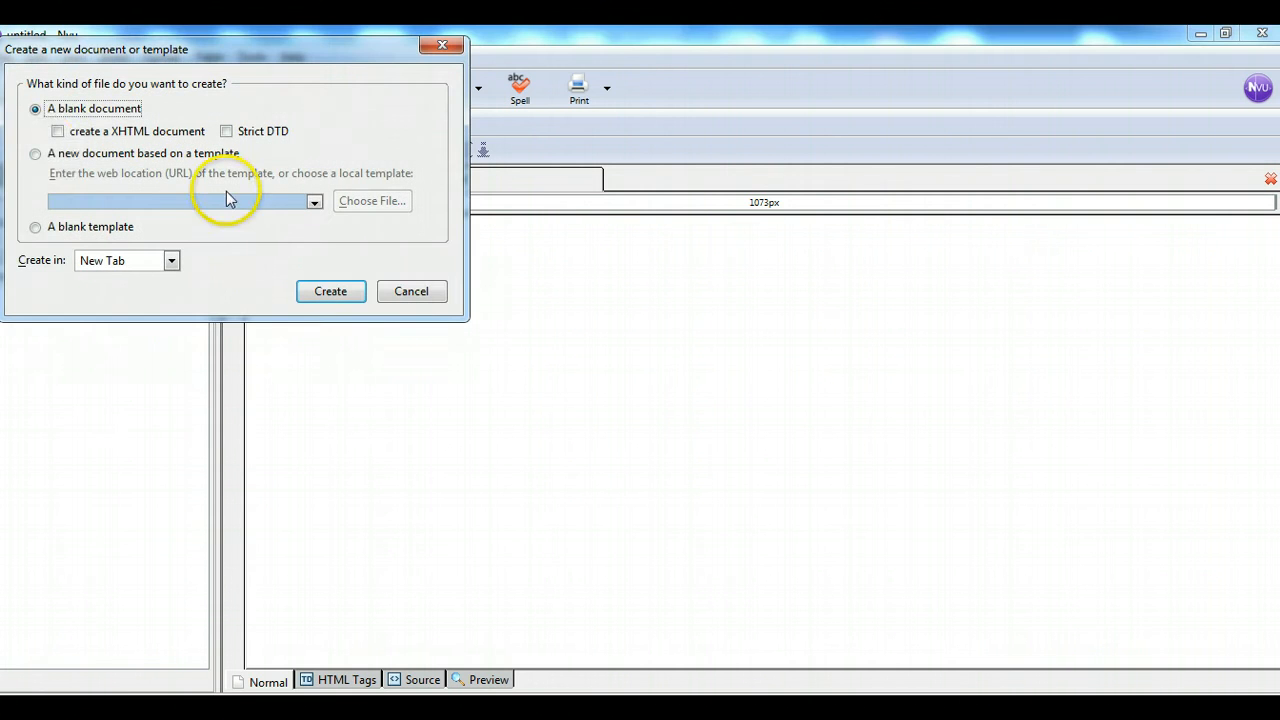
pyautogui.click(325, 292)
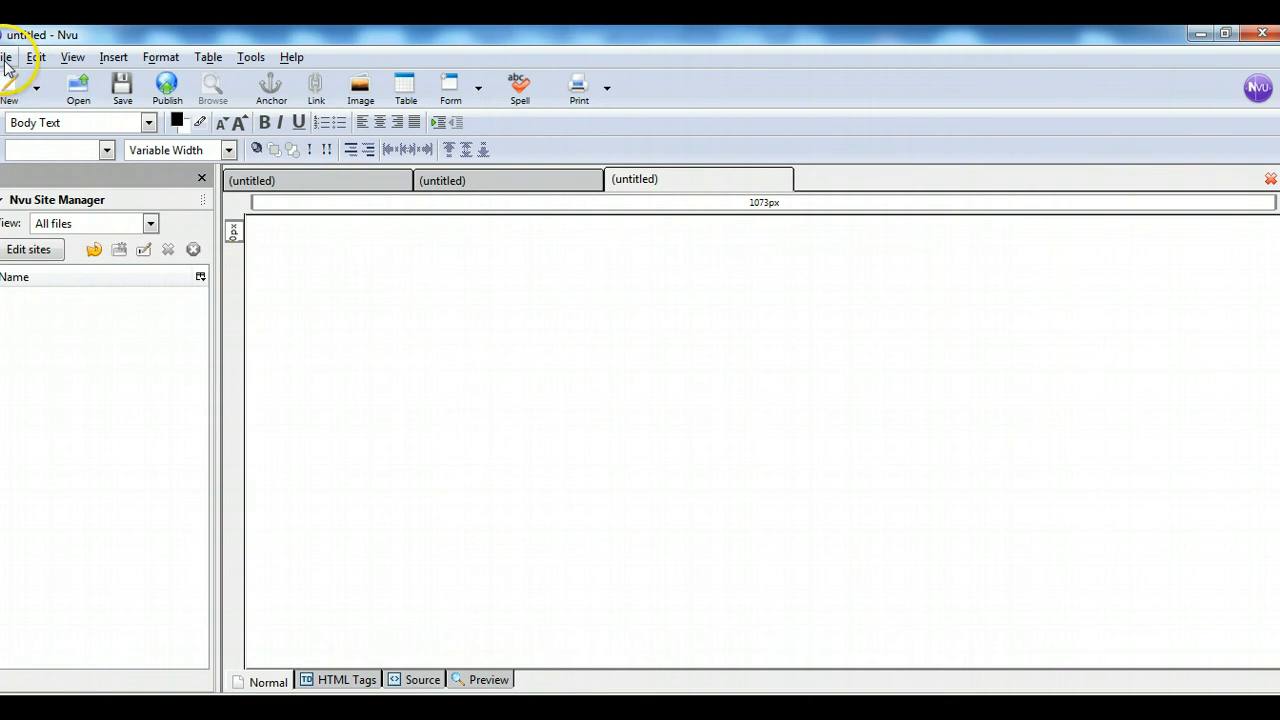
pyautogui.click(6, 57)
pyautogui.click(20, 78)
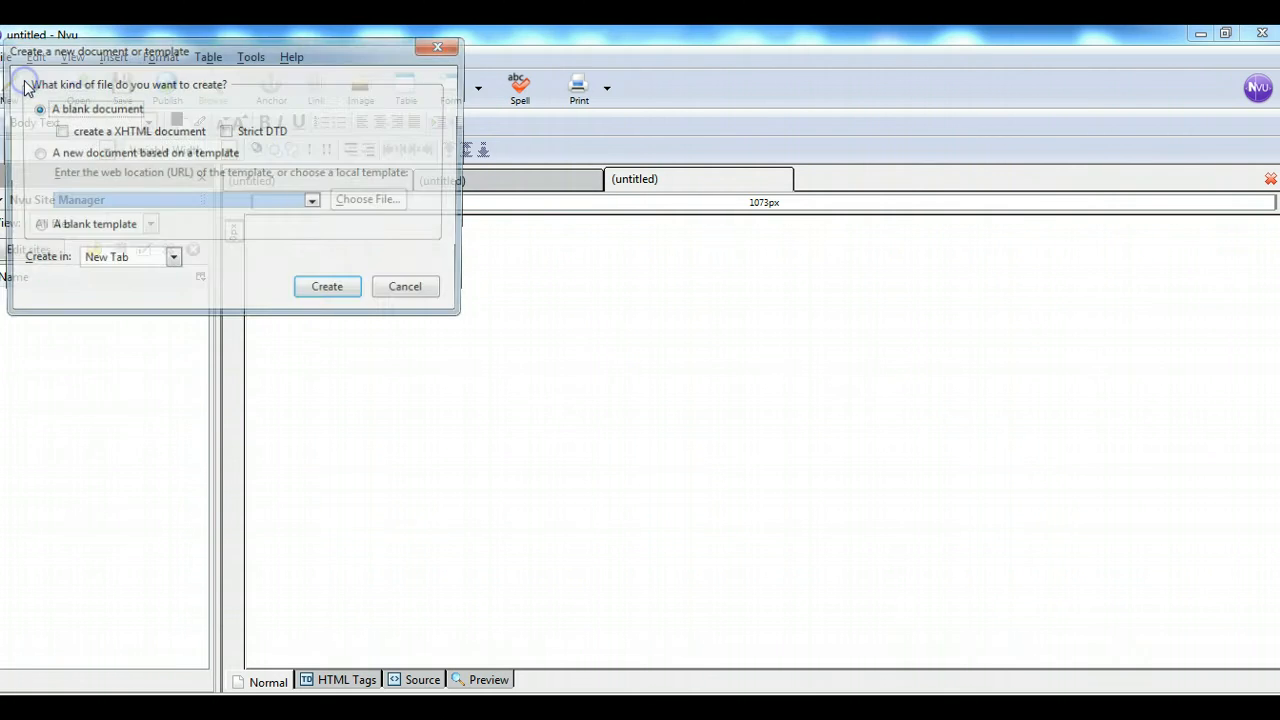
pyautogui.click(331, 294)
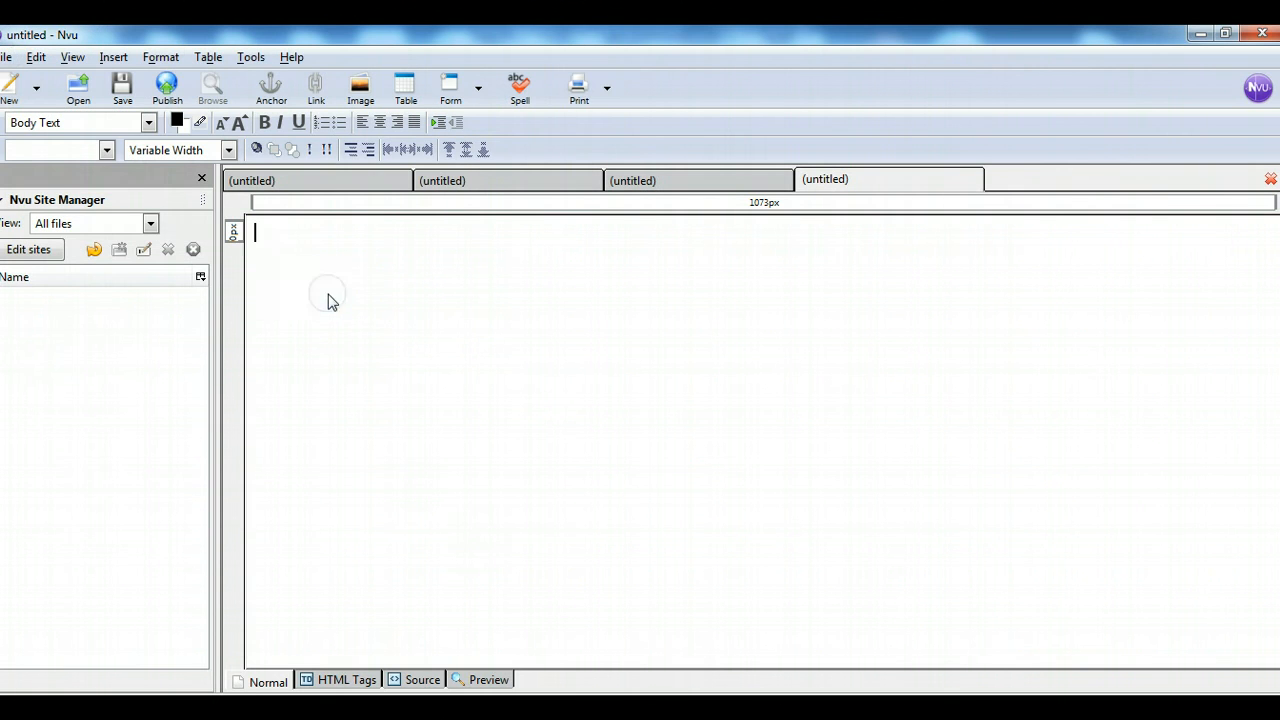
pyautogui.click(6, 57)
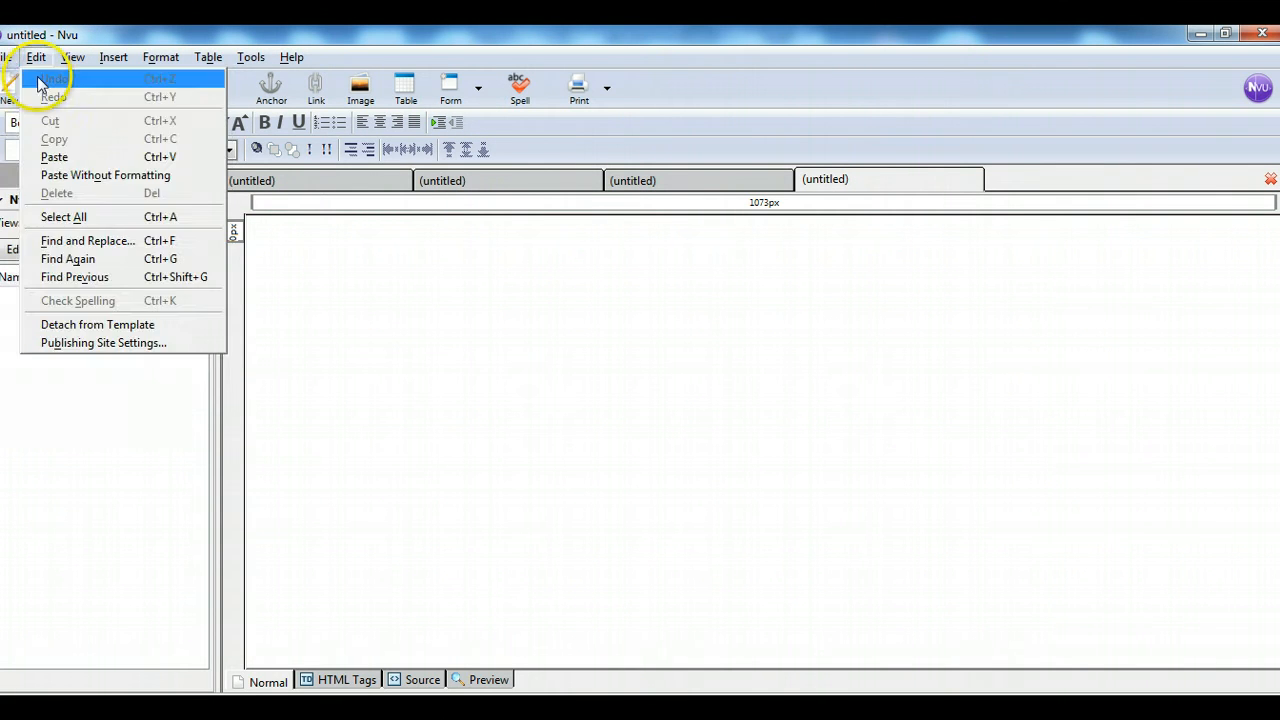
pyautogui.click(22, 78)
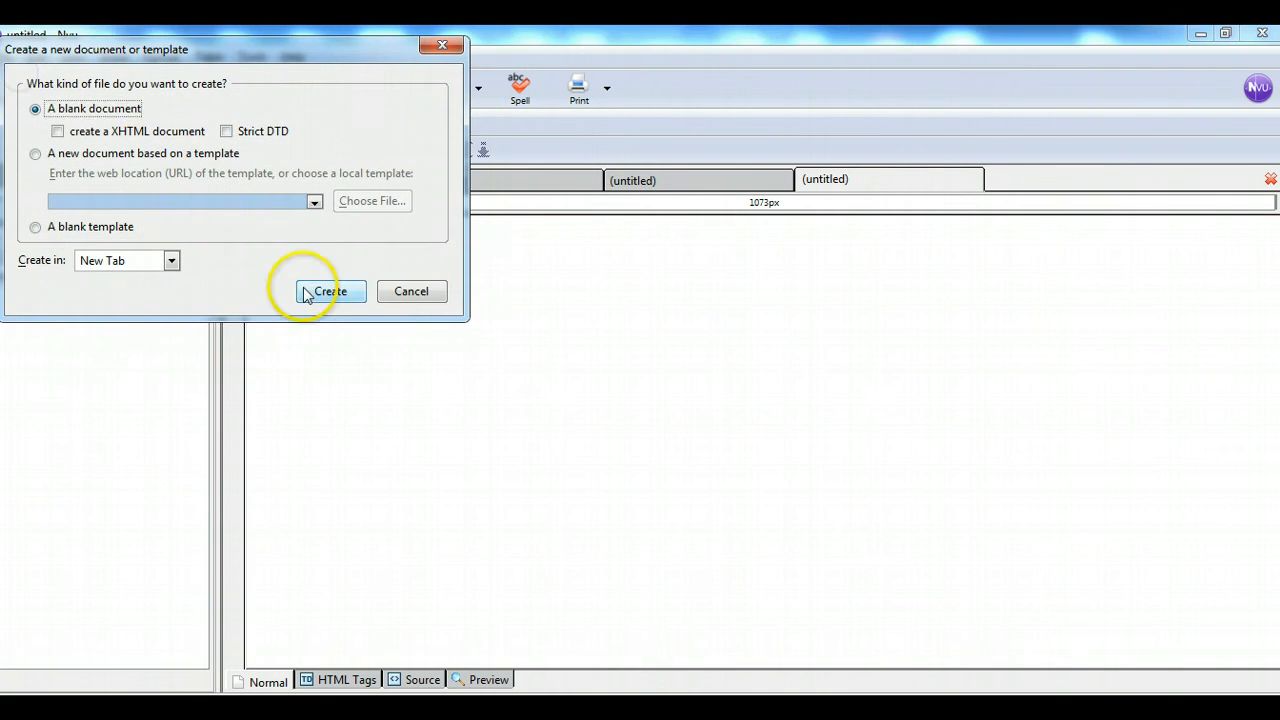
pyautogui.click(330, 293)
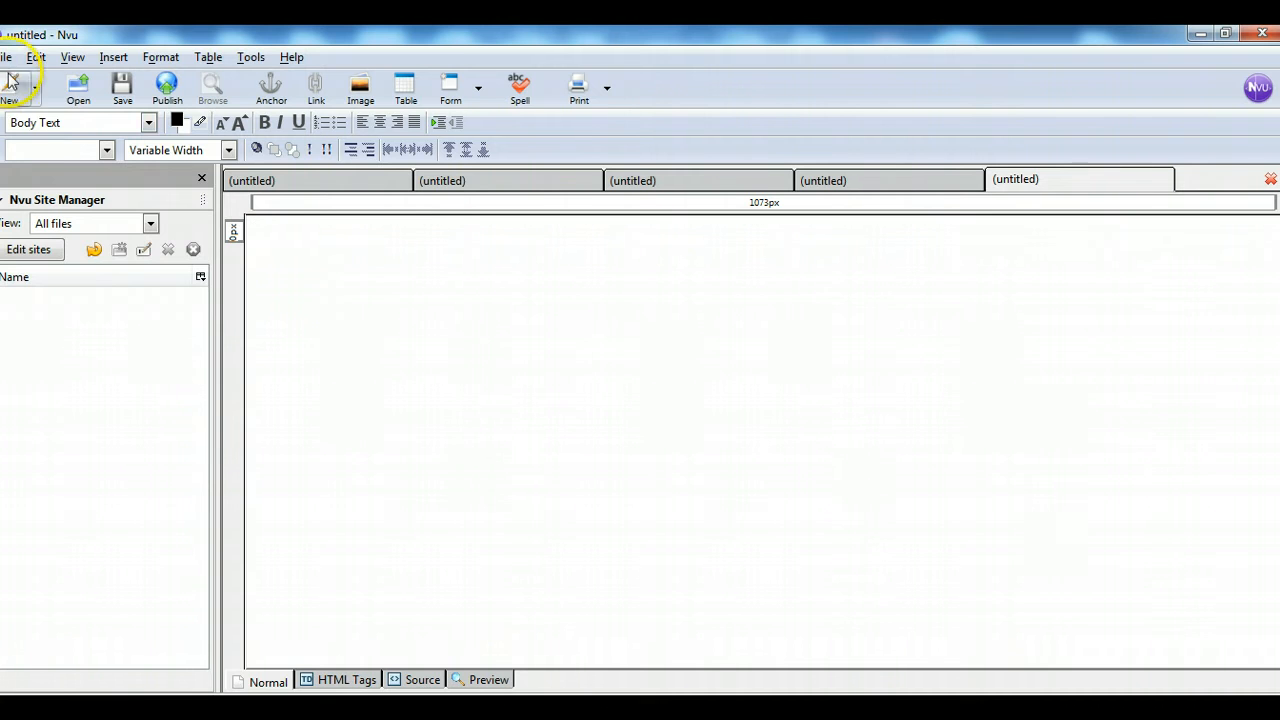
pyautogui.click(6, 58)
pyautogui.click(22, 78)
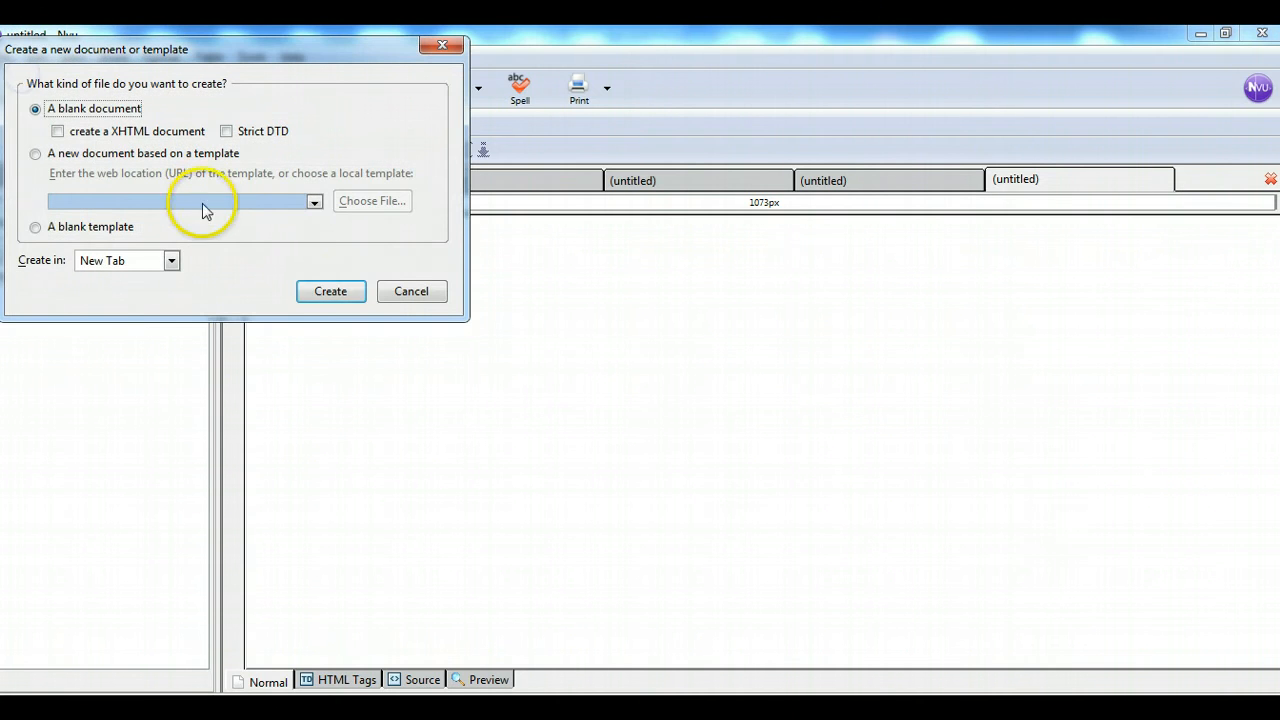
pyautogui.click(330, 291)
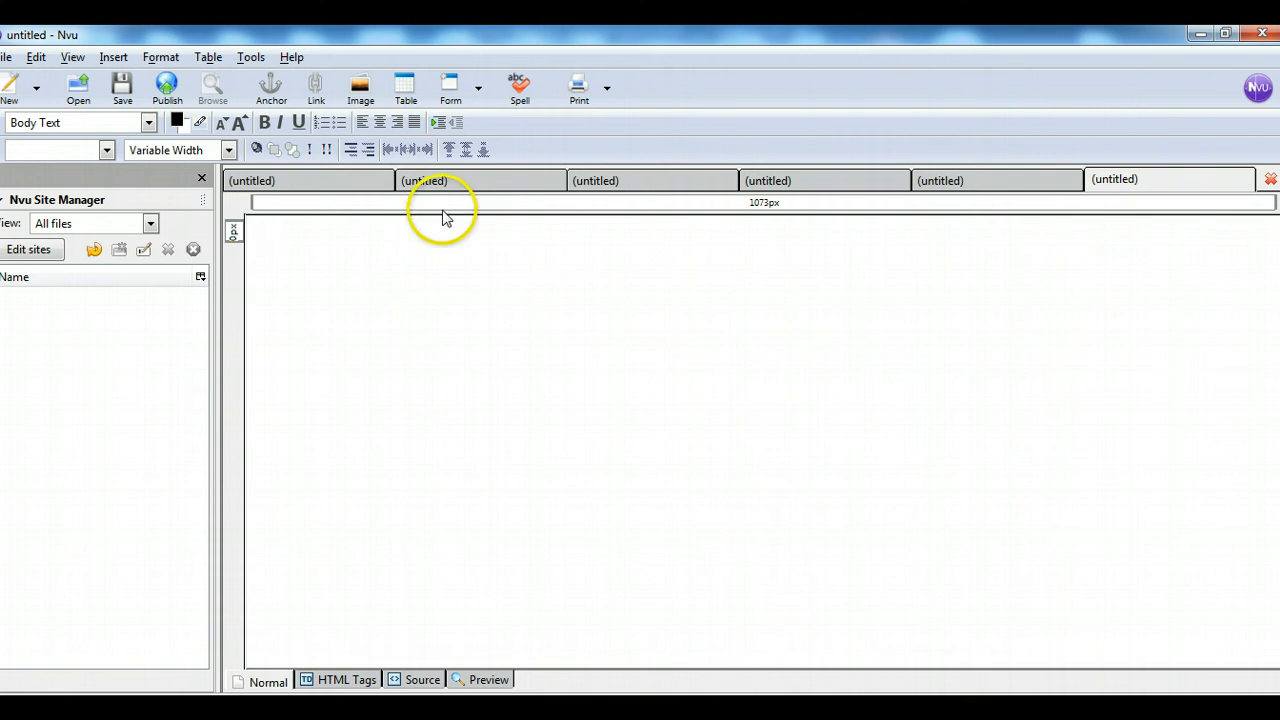
# Go through the untitled page tabs one after another and return to the first page.
pyautogui.click(381, 184)
pyautogui.click(431, 178)
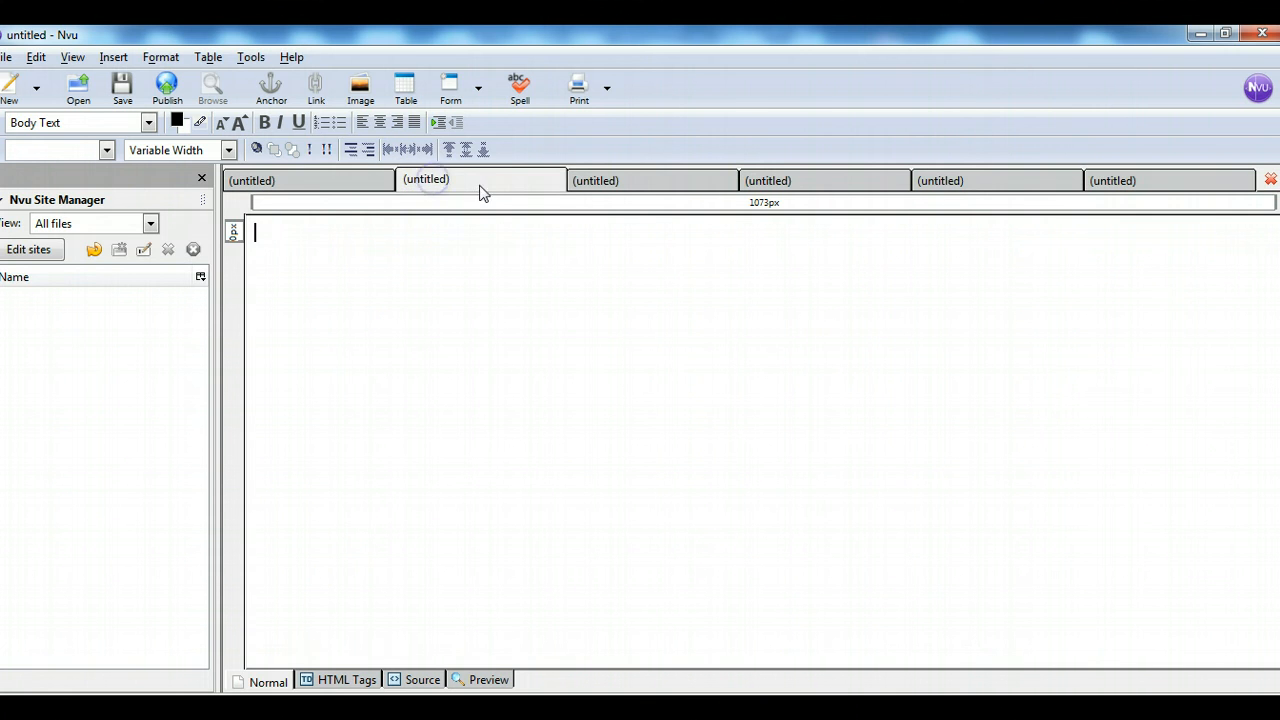
pyautogui.click(623, 180)
pyautogui.click(768, 172)
pyautogui.click(814, 182)
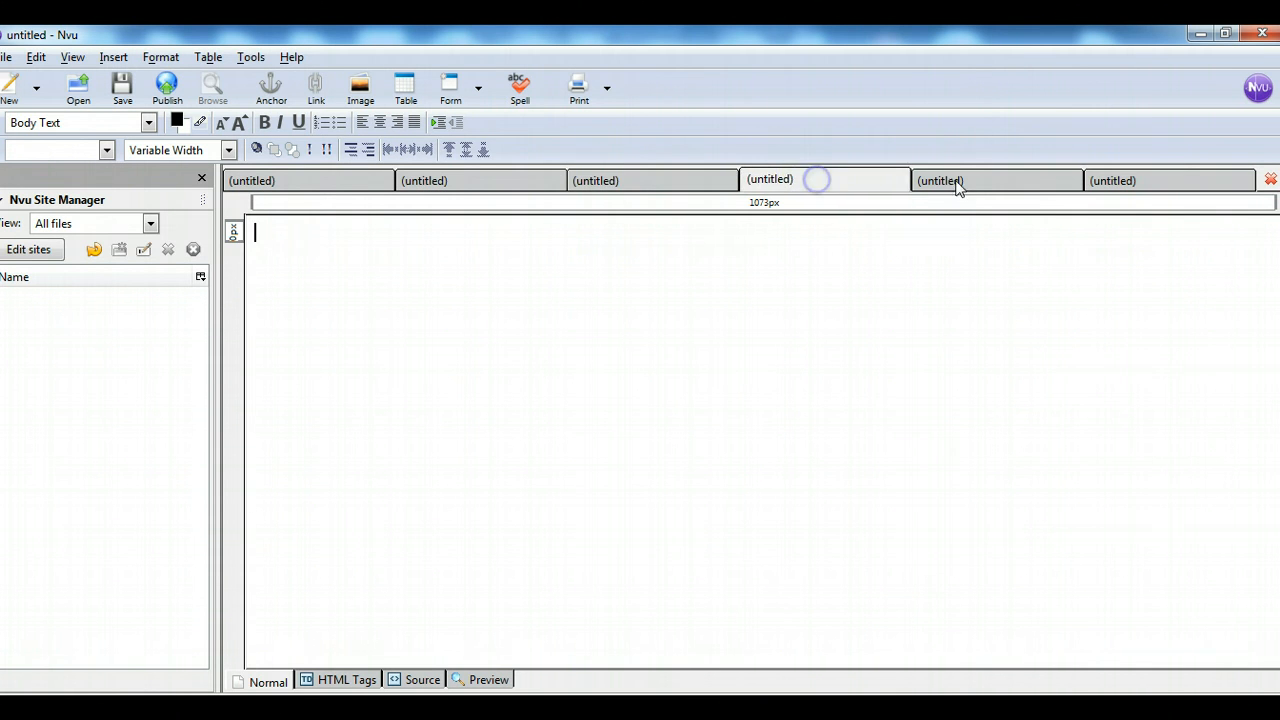
pyautogui.click(962, 183)
pyautogui.click(1210, 180)
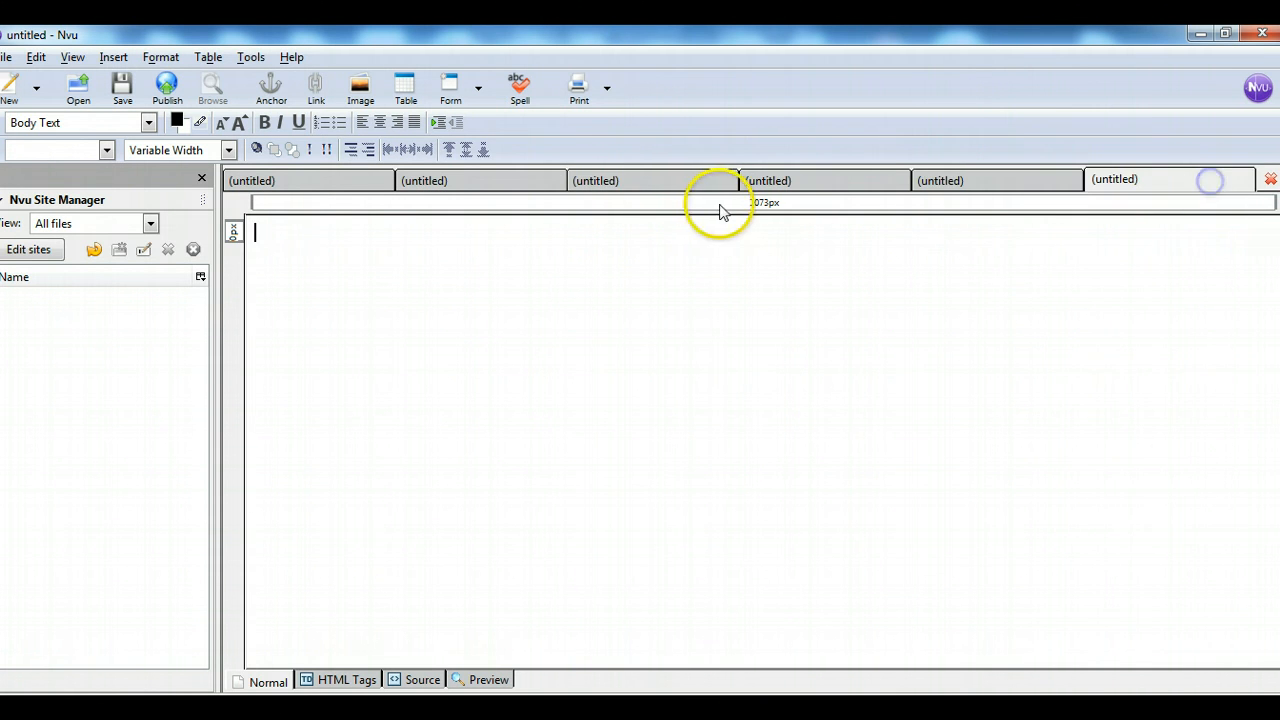
pyautogui.click(345, 188)
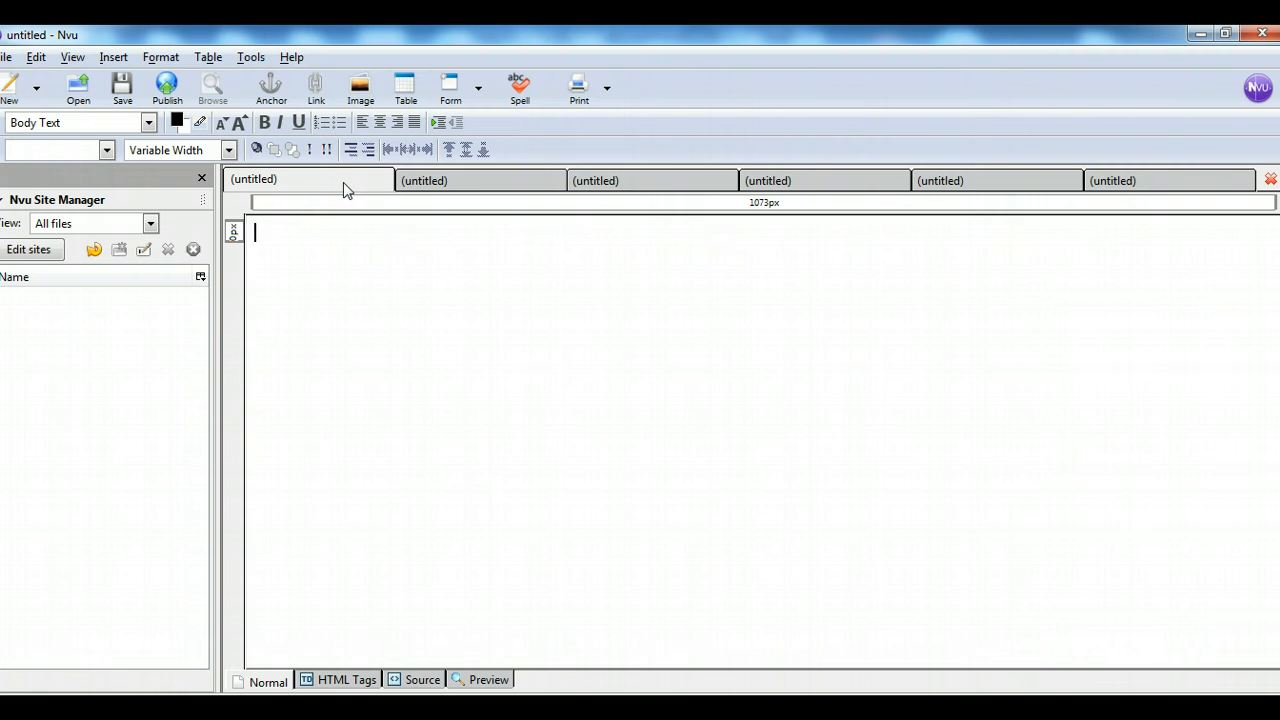
# Switch back to the Web Design course page in the browser and read the file names required for saving each page.
pyautogui.click(355, 416)
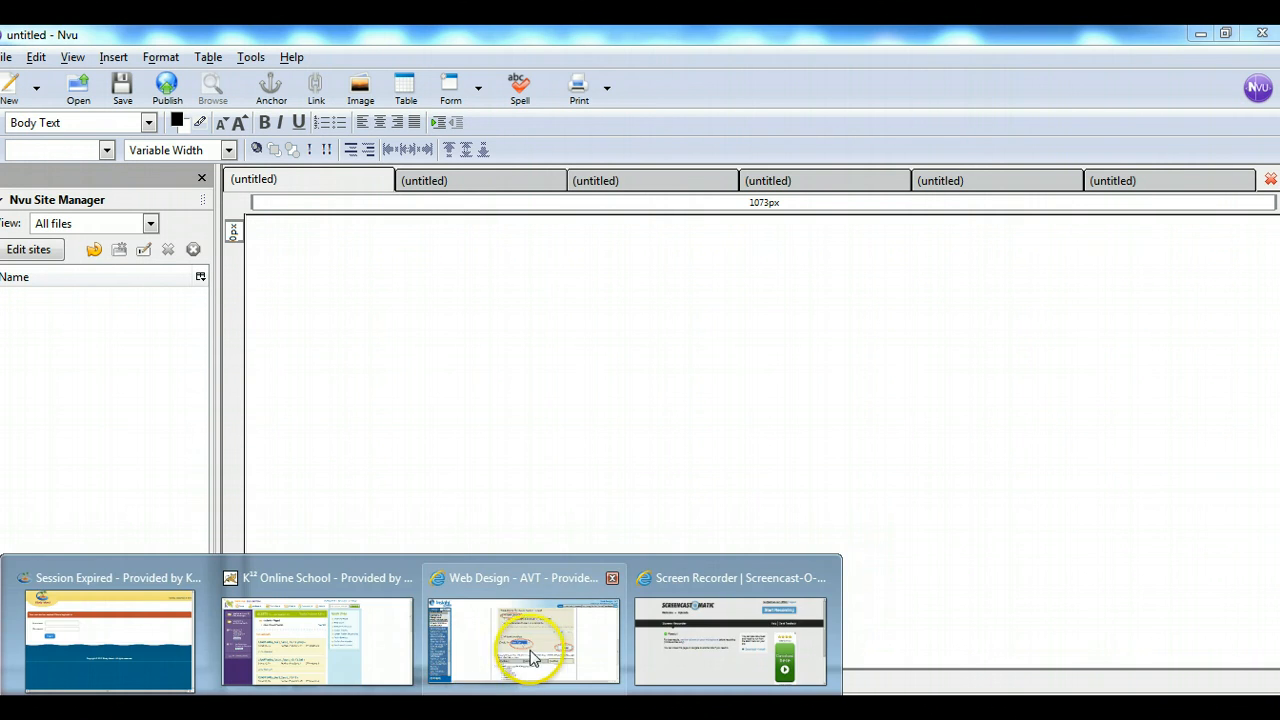
pyautogui.click(520, 648)
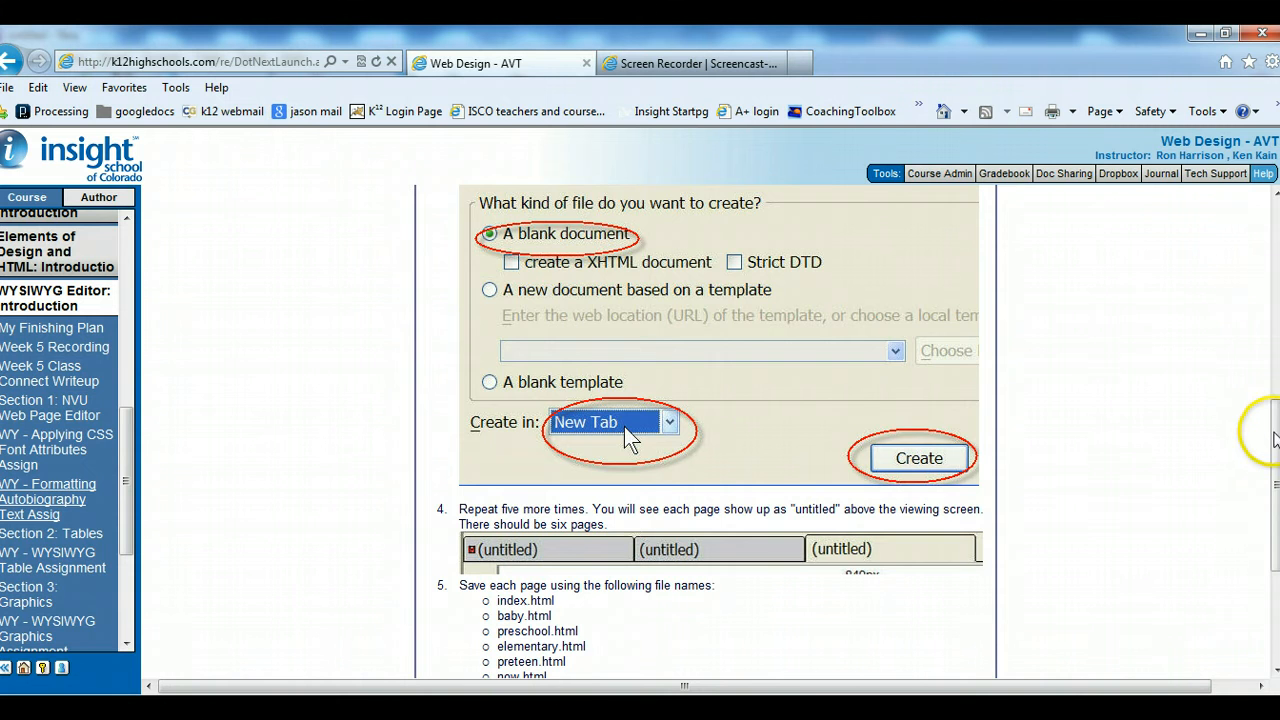
pyautogui.scroll(-2, 1266, 428)
pyautogui.scroll(-2, 1266, 500)
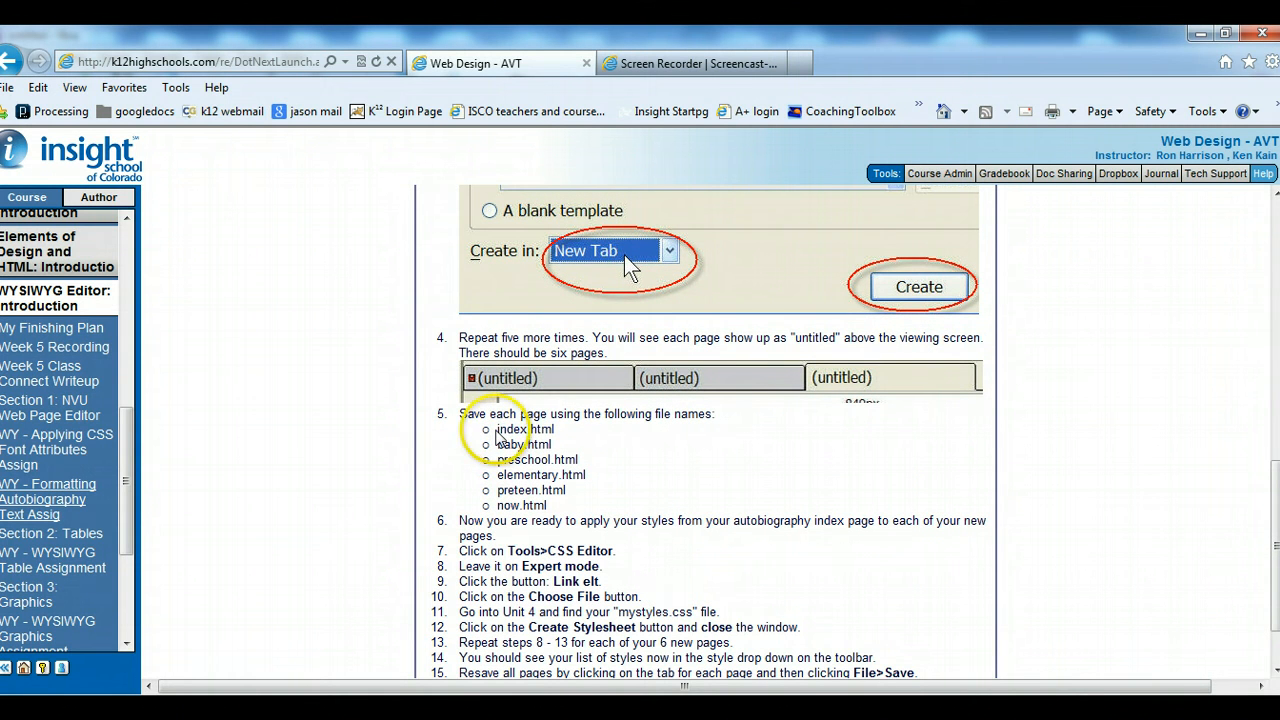
pyautogui.moveTo(496, 431); pyautogui.dragTo(540, 490)
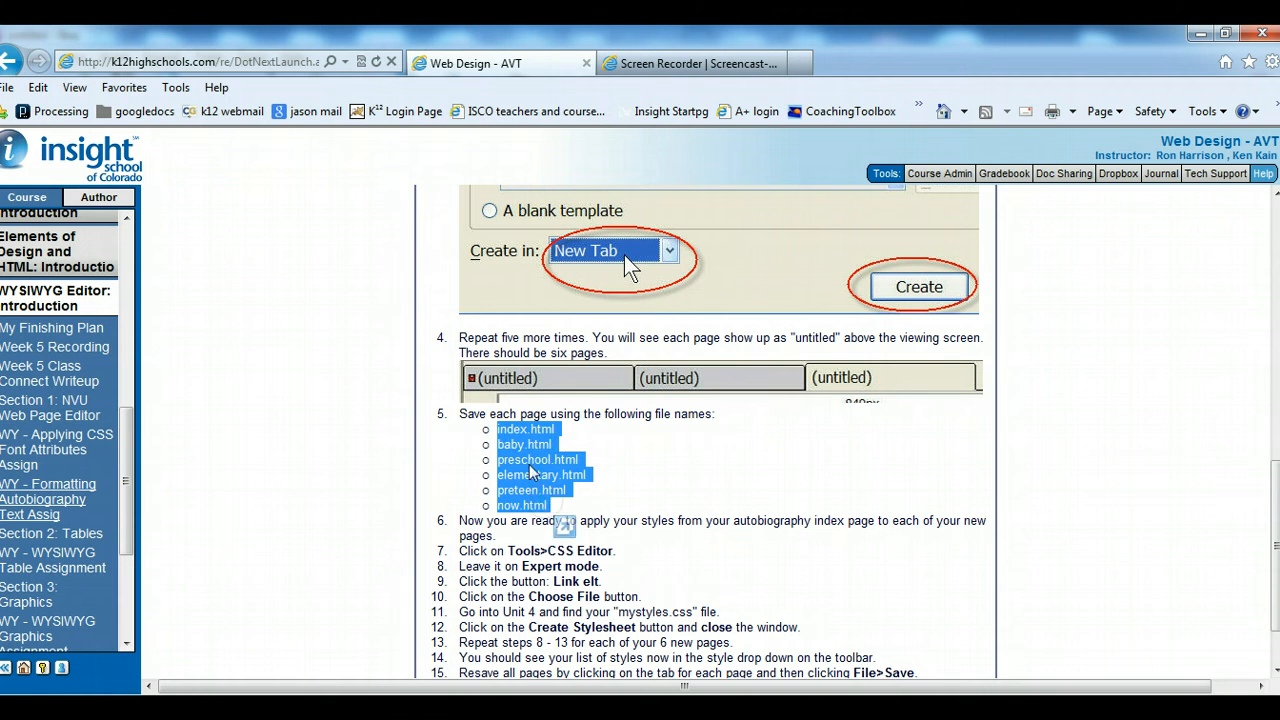
pyautogui.click(529, 462)
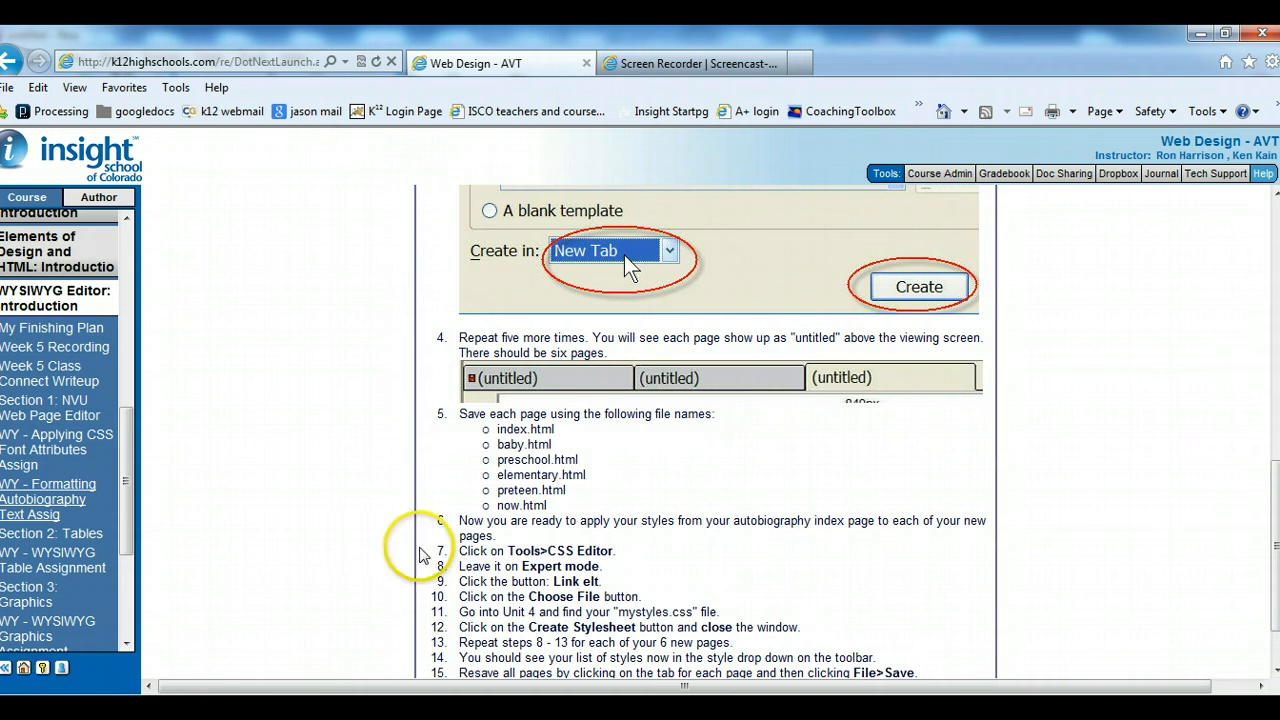
# Switch to Nvu and start saving the first untitled page under a new name, giving it the page title index.
pyautogui.moveTo(425, 712)
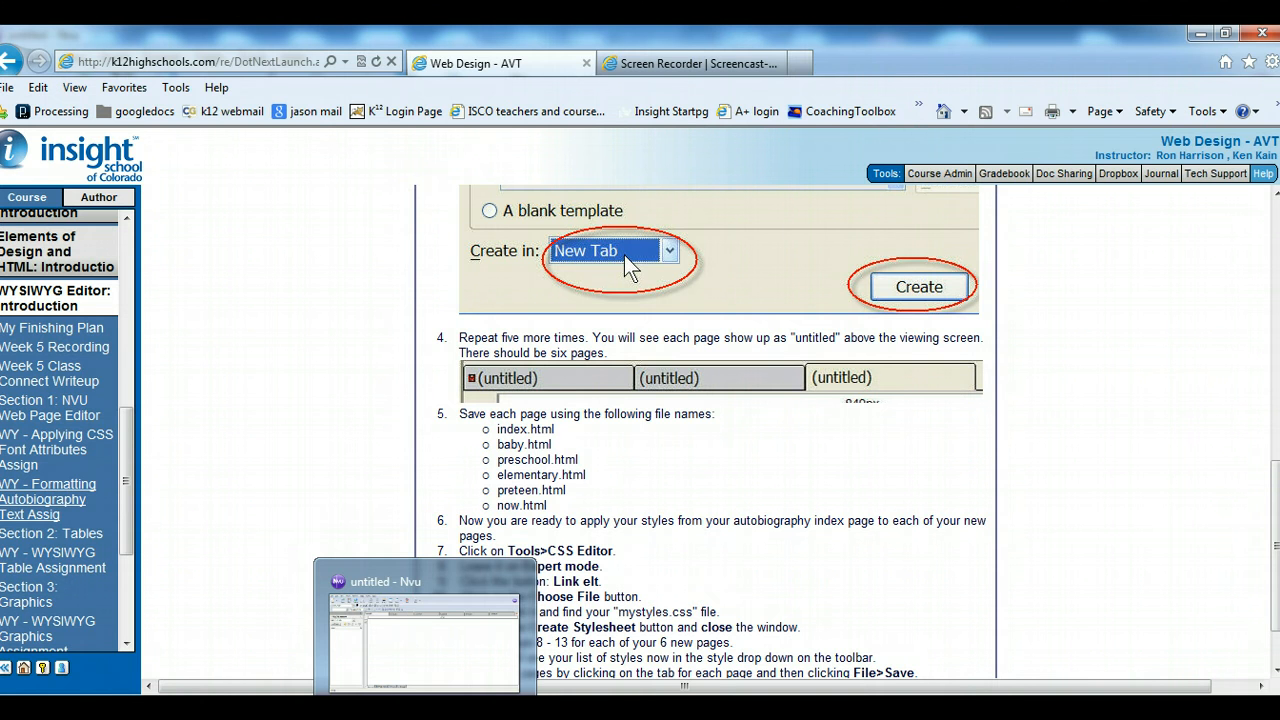
pyautogui.click(425, 712)
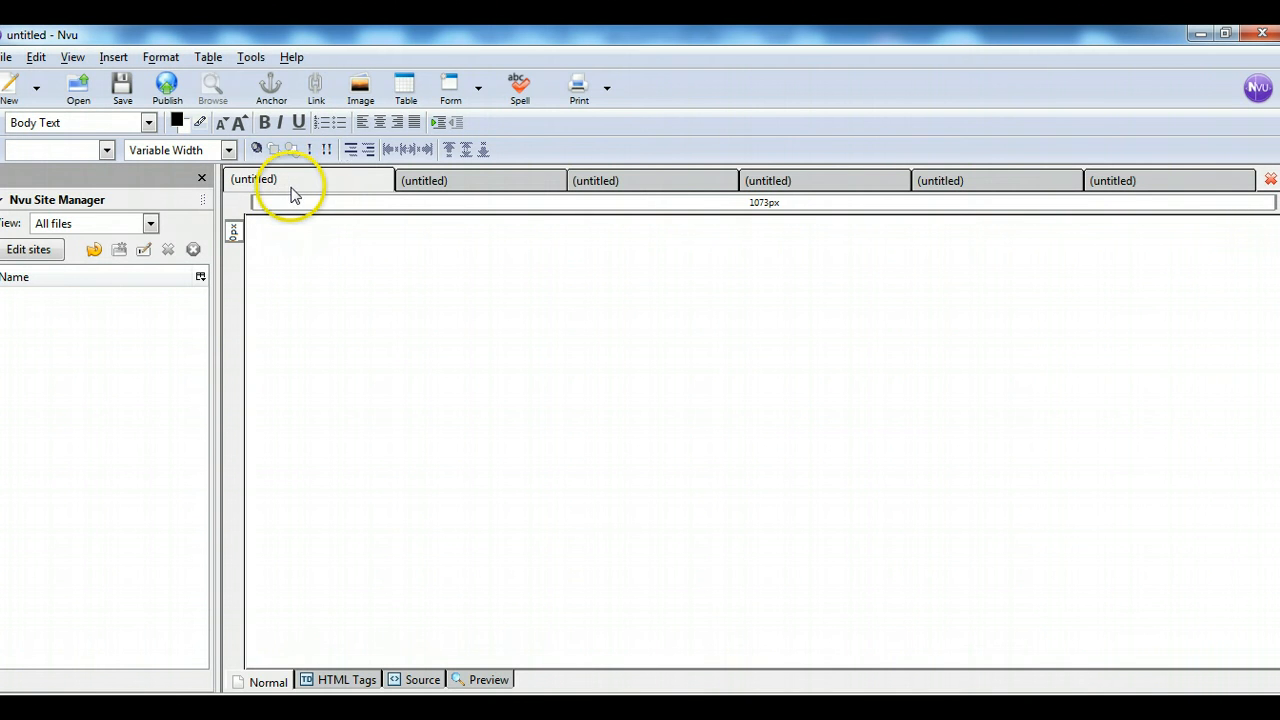
pyautogui.click(5, 60)
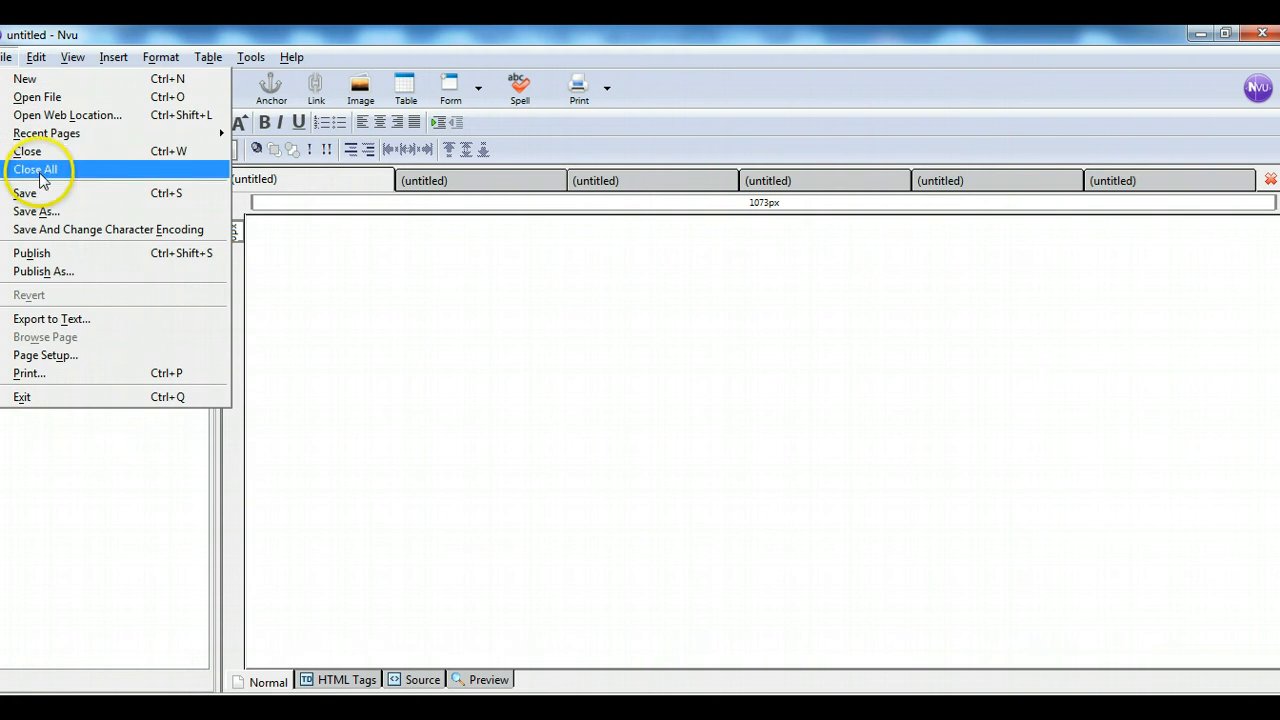
pyautogui.click(50, 211)
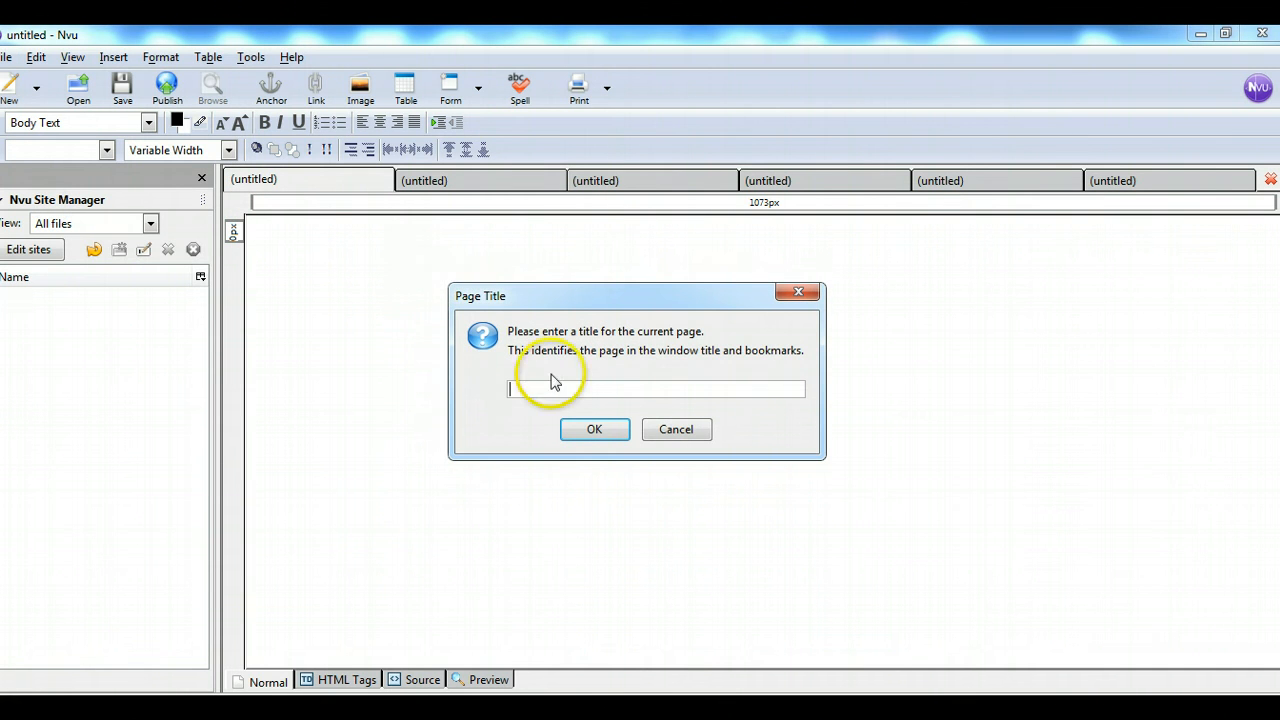
pyautogui.click(559, 392)
pyautogui.write('index')
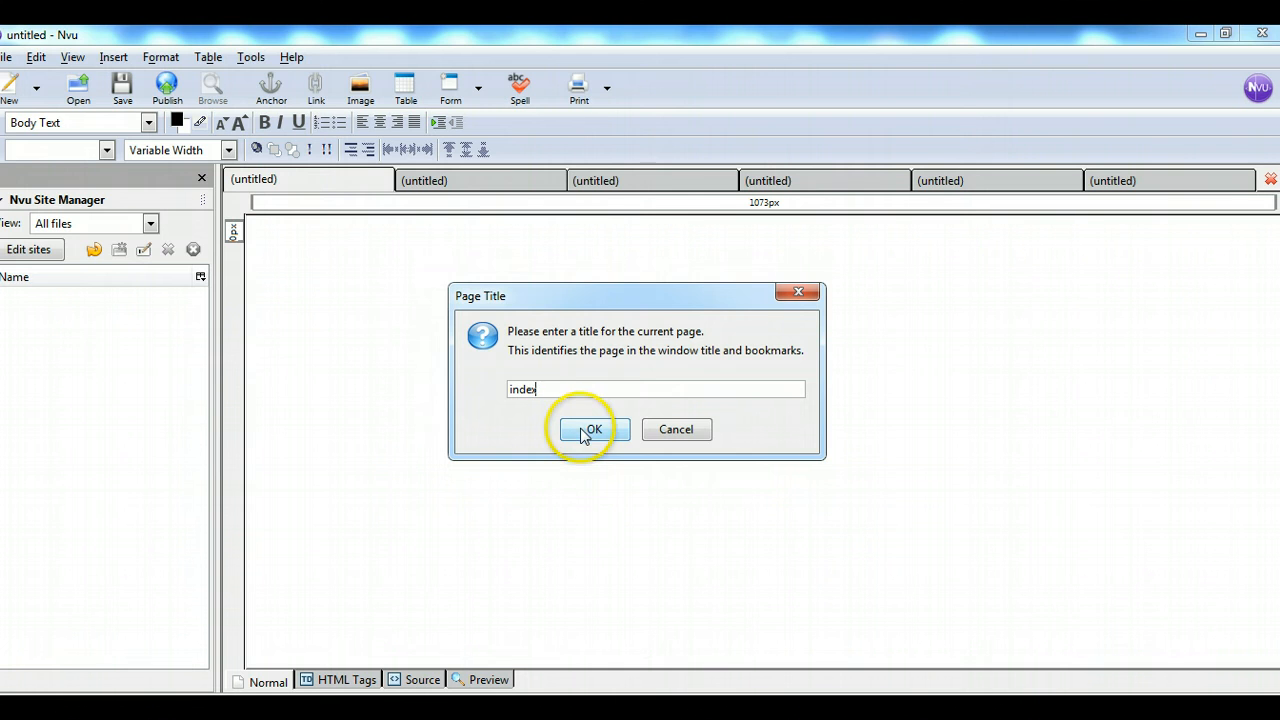
pyautogui.click(584, 431)
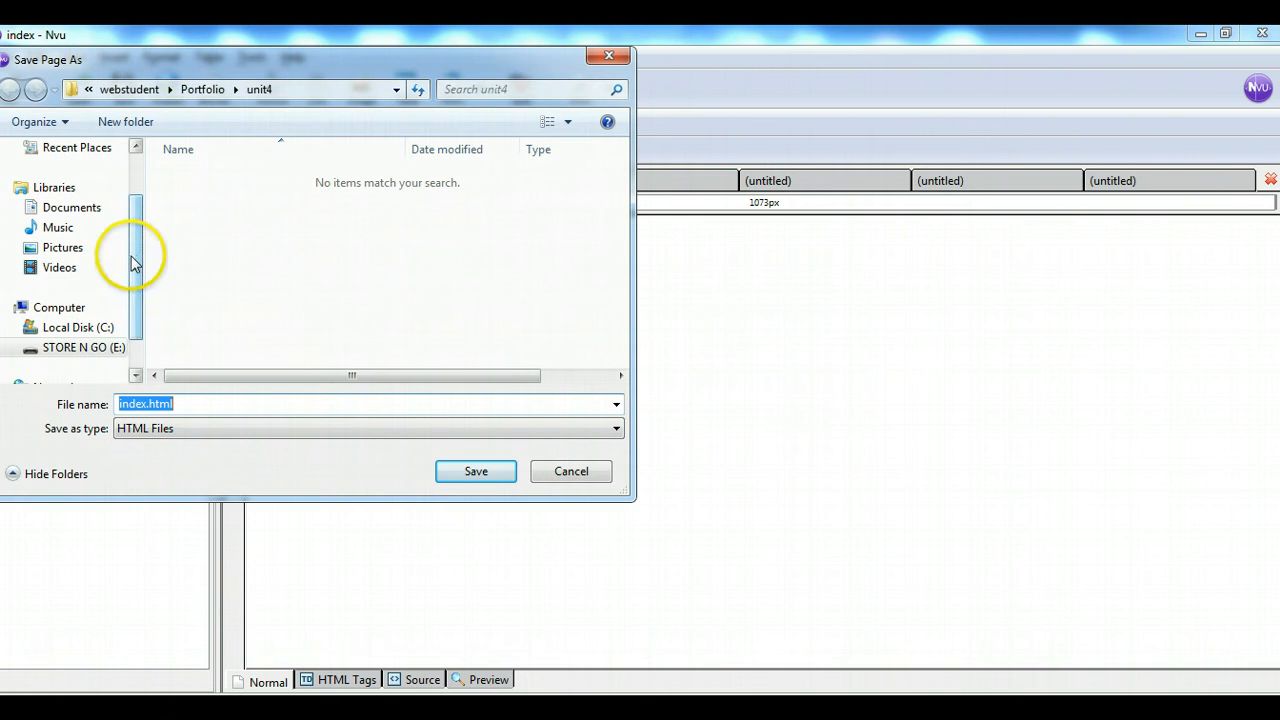
# Save the page as index.html in the webstudent > Portfolio > unit4 folder on the STORE N GO (E:) drive.
pyautogui.moveTo(135, 260); pyautogui.dragTo(138, 314)
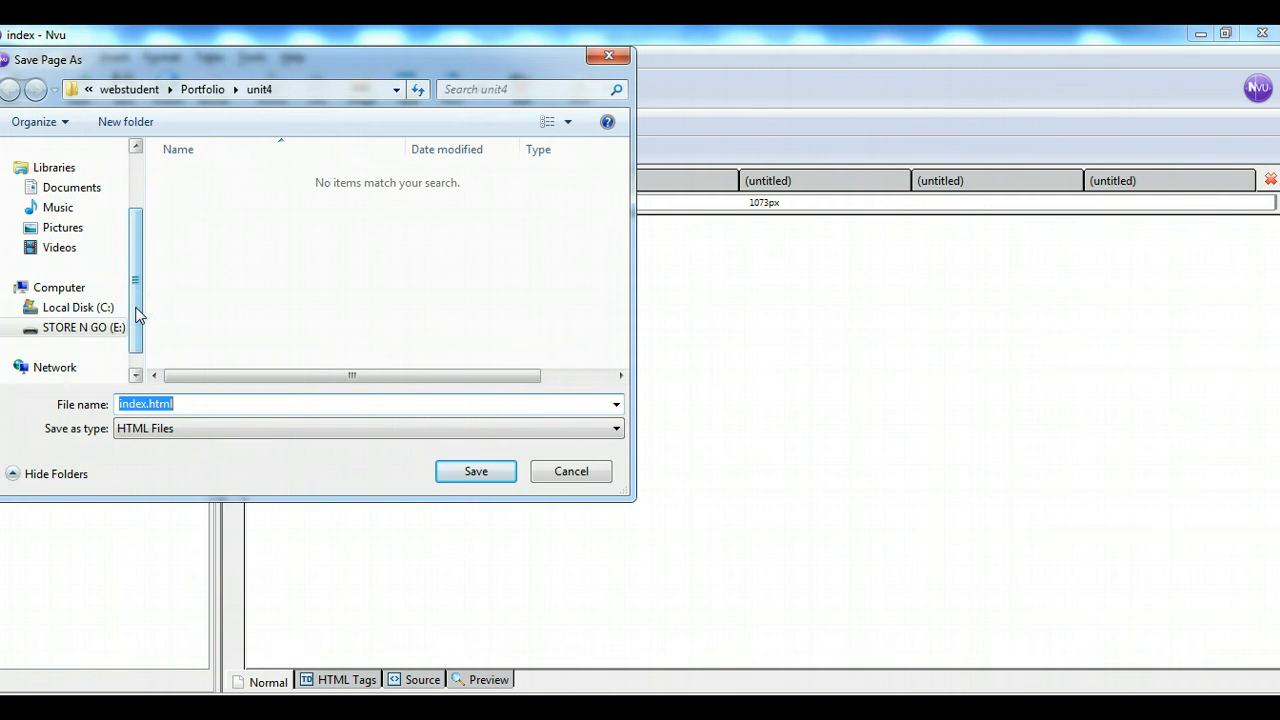
pyautogui.click(92, 333)
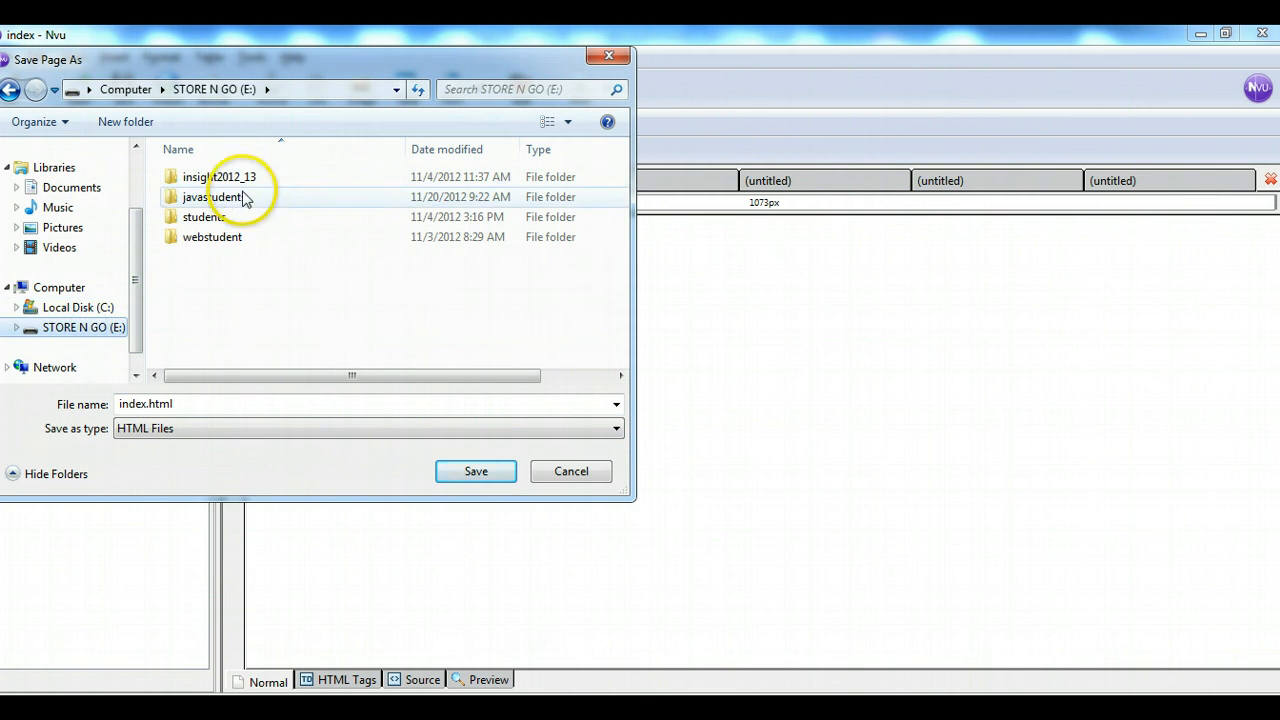
pyautogui.doubleClick(209, 245)
pyautogui.doubleClick(202, 180)
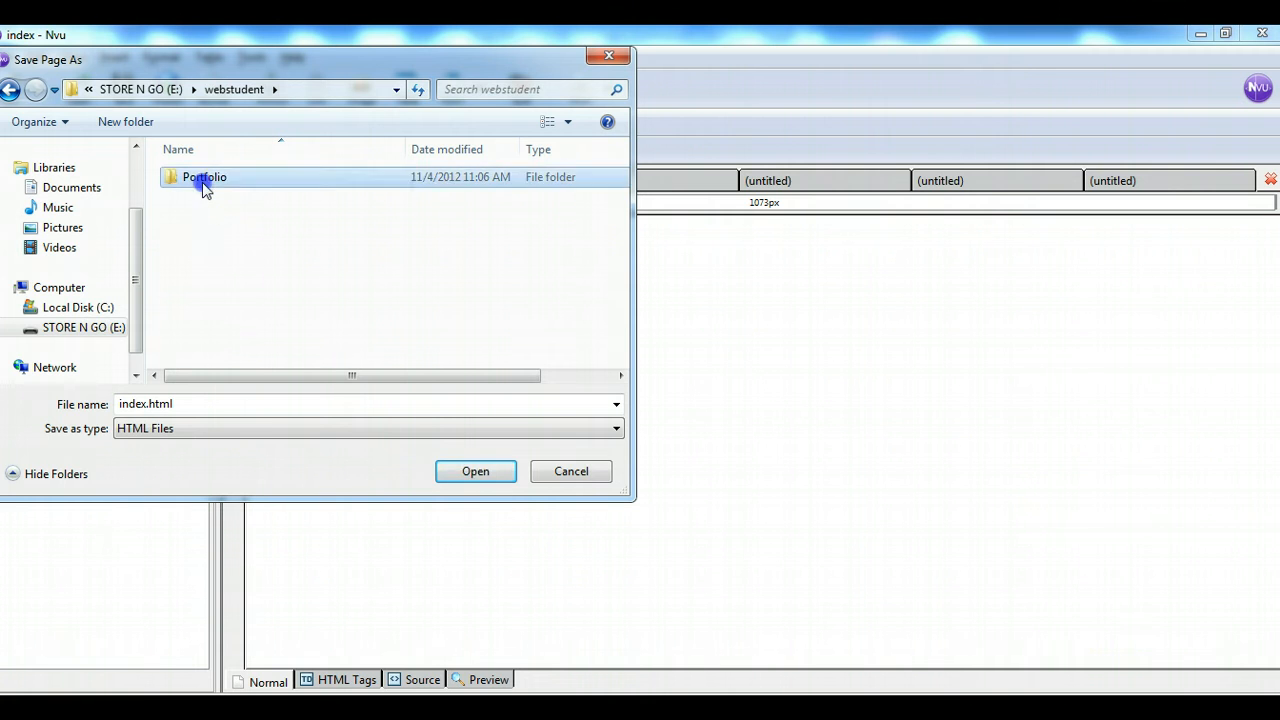
pyautogui.doubleClick(203, 258)
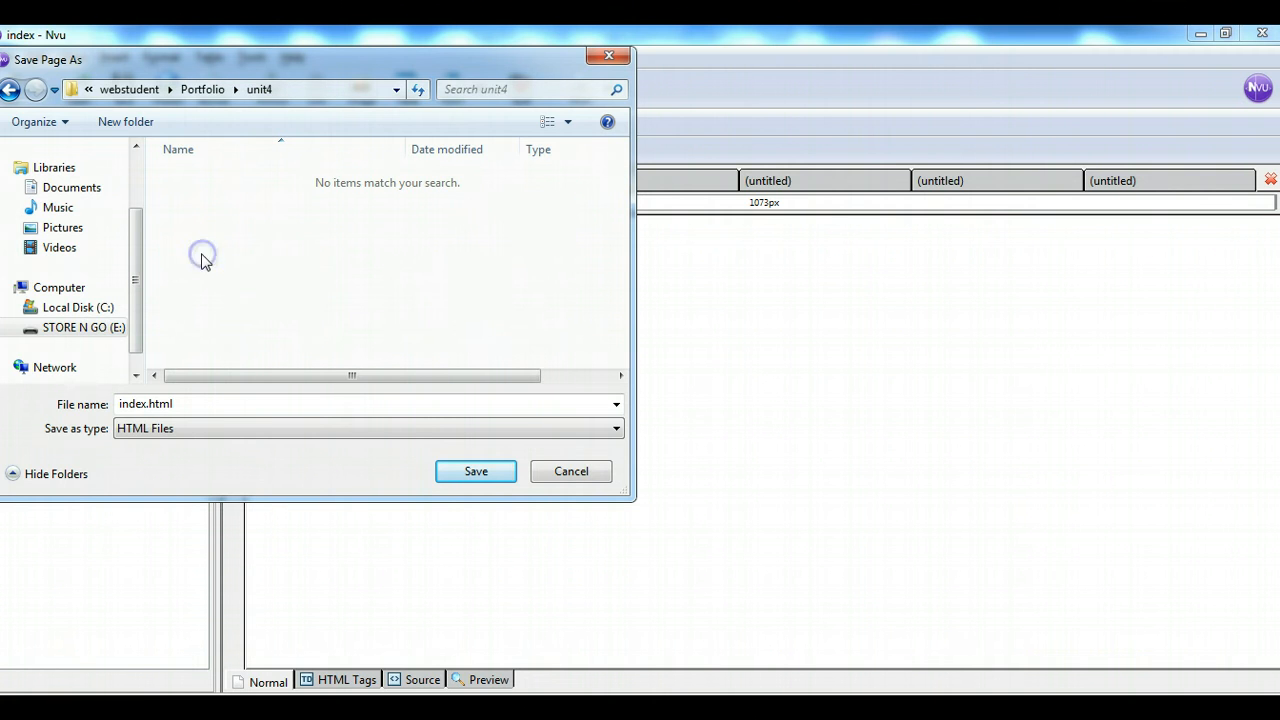
pyautogui.click(171, 402)
pyautogui.click(416, 414)
pyautogui.click(476, 474)
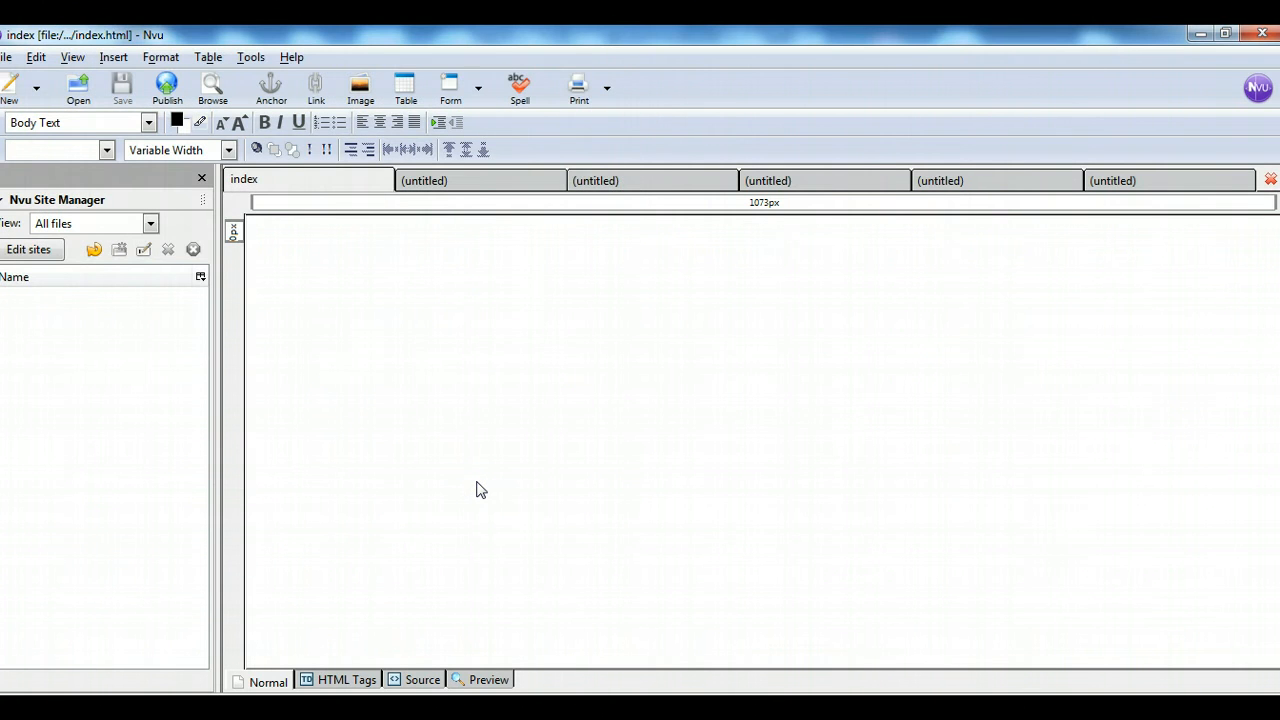
# Give the second page the title baby and save it as baby.html in the unit4 folder.
pyautogui.click(450, 180)
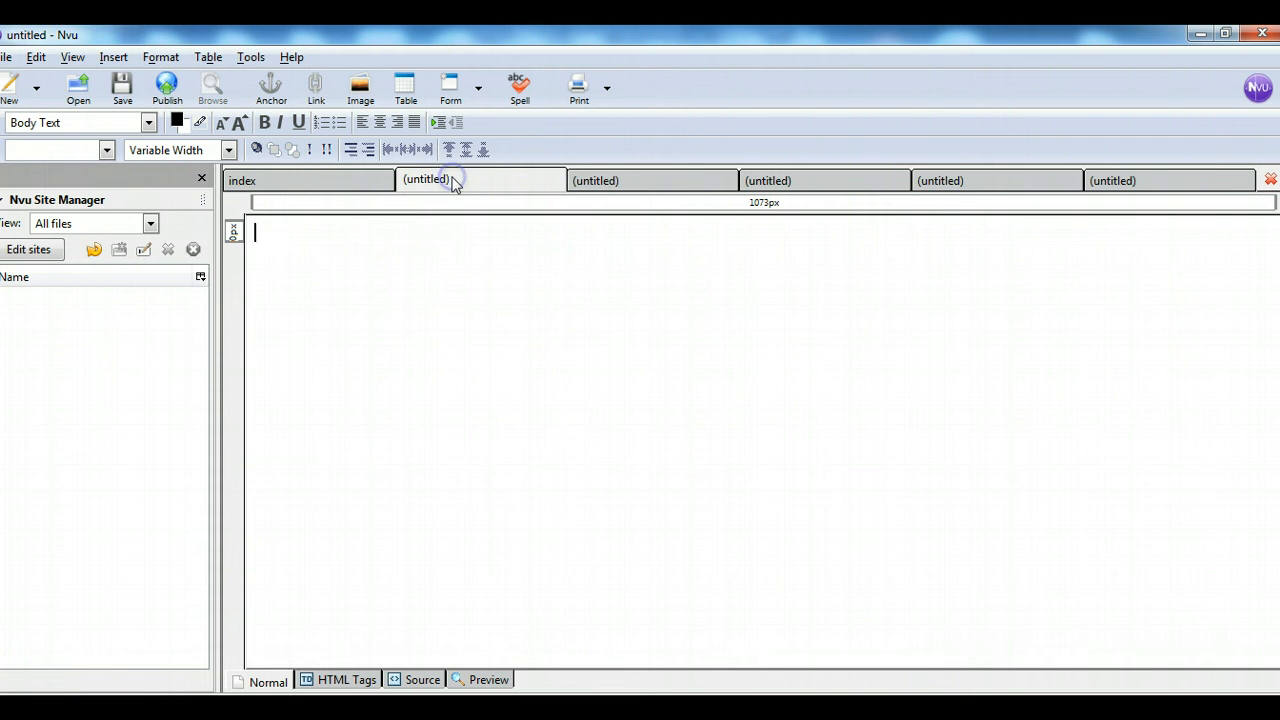
pyautogui.click(6, 57)
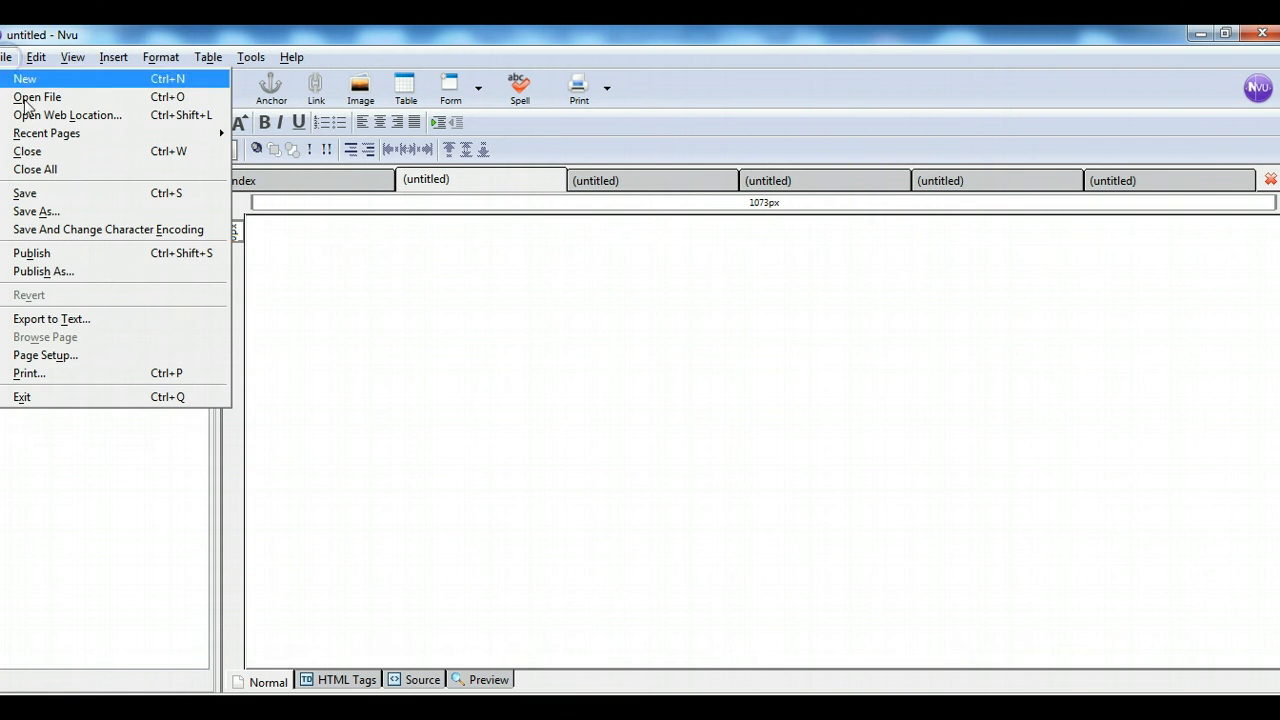
pyautogui.click(40, 211)
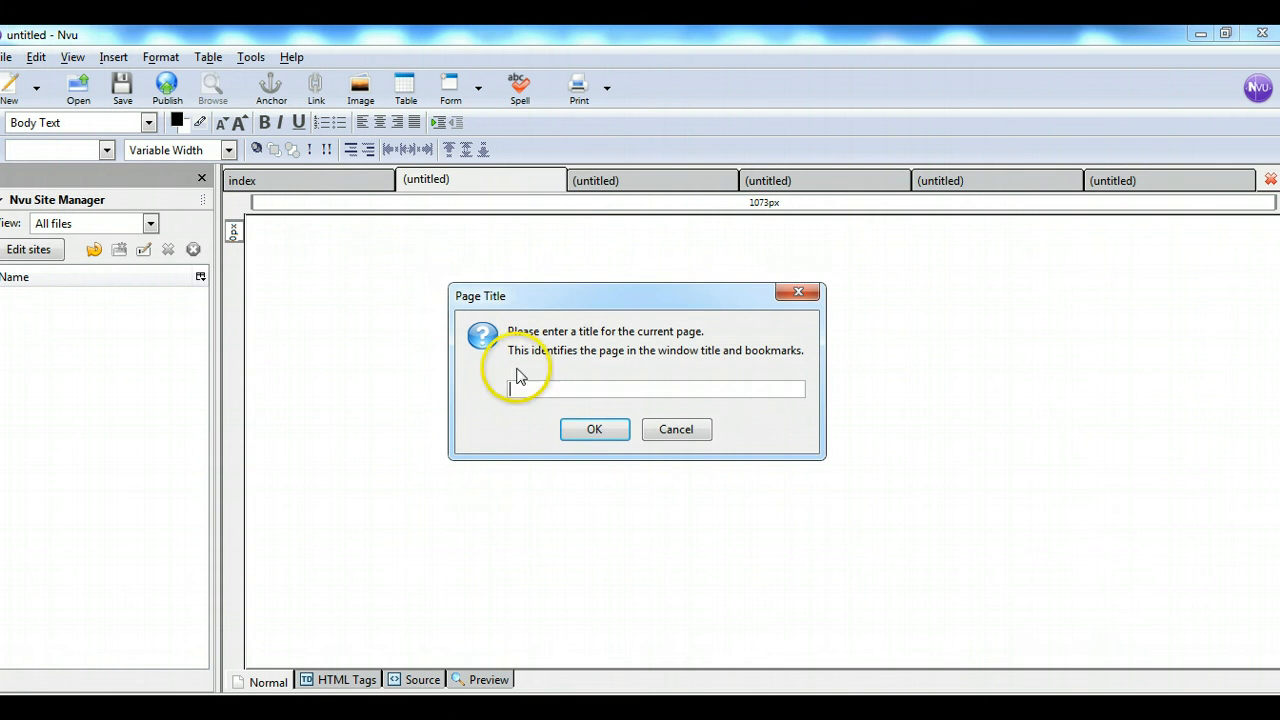
pyautogui.write('bab')
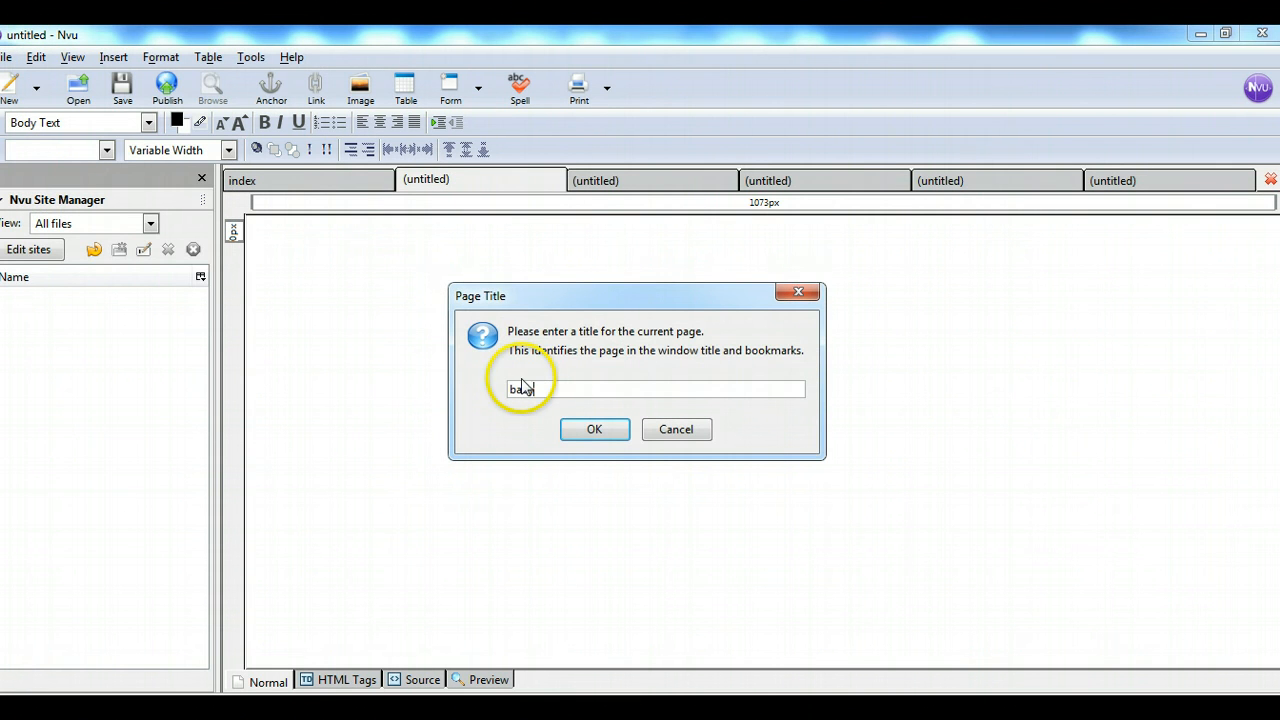
pyautogui.write('y')
pyautogui.click(595, 432)
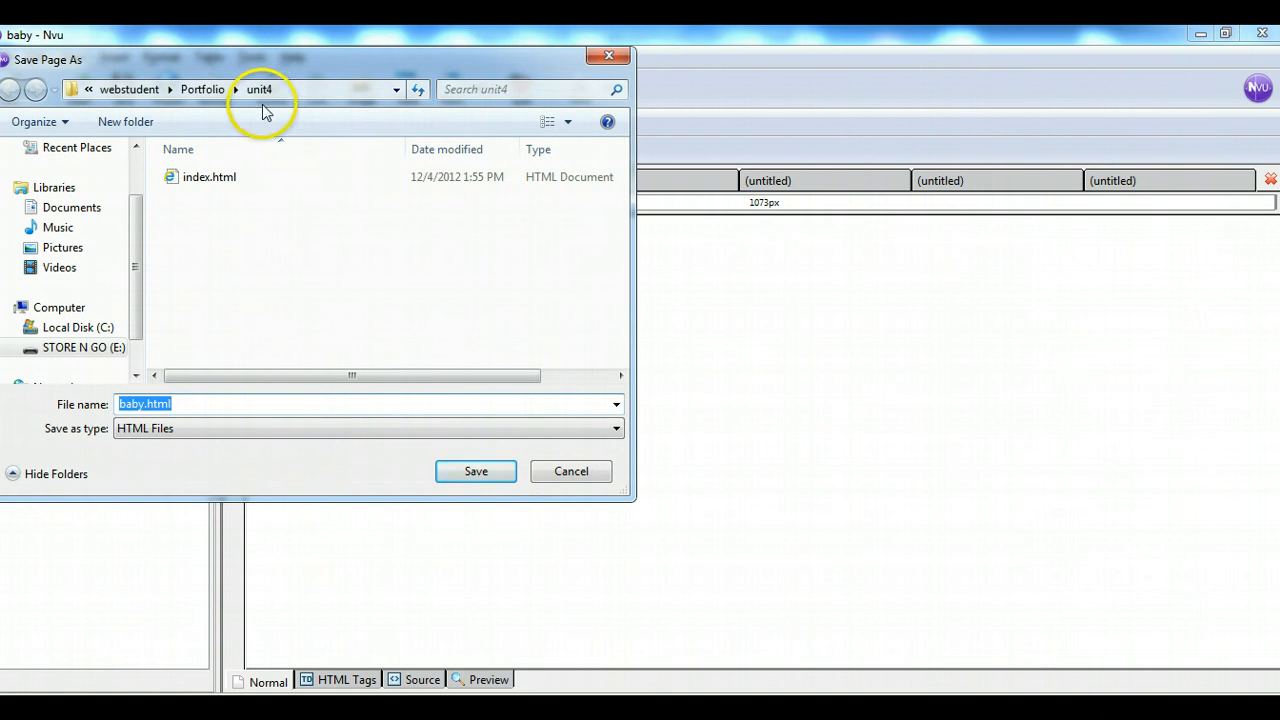
pyautogui.click(447, 470)
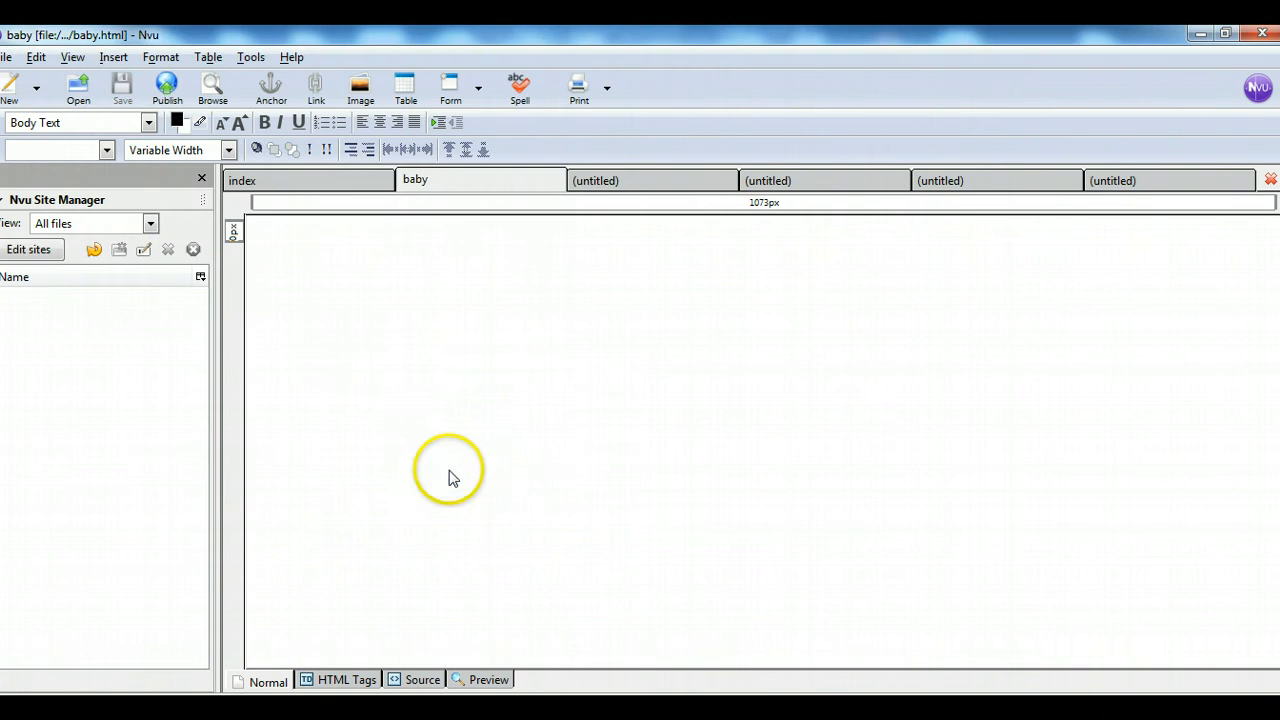
# Check the next file name on the Web Design course page, return to Nvu, and save the third page as preschool.html with the title preschool.
pyautogui.moveTo(415, 705)
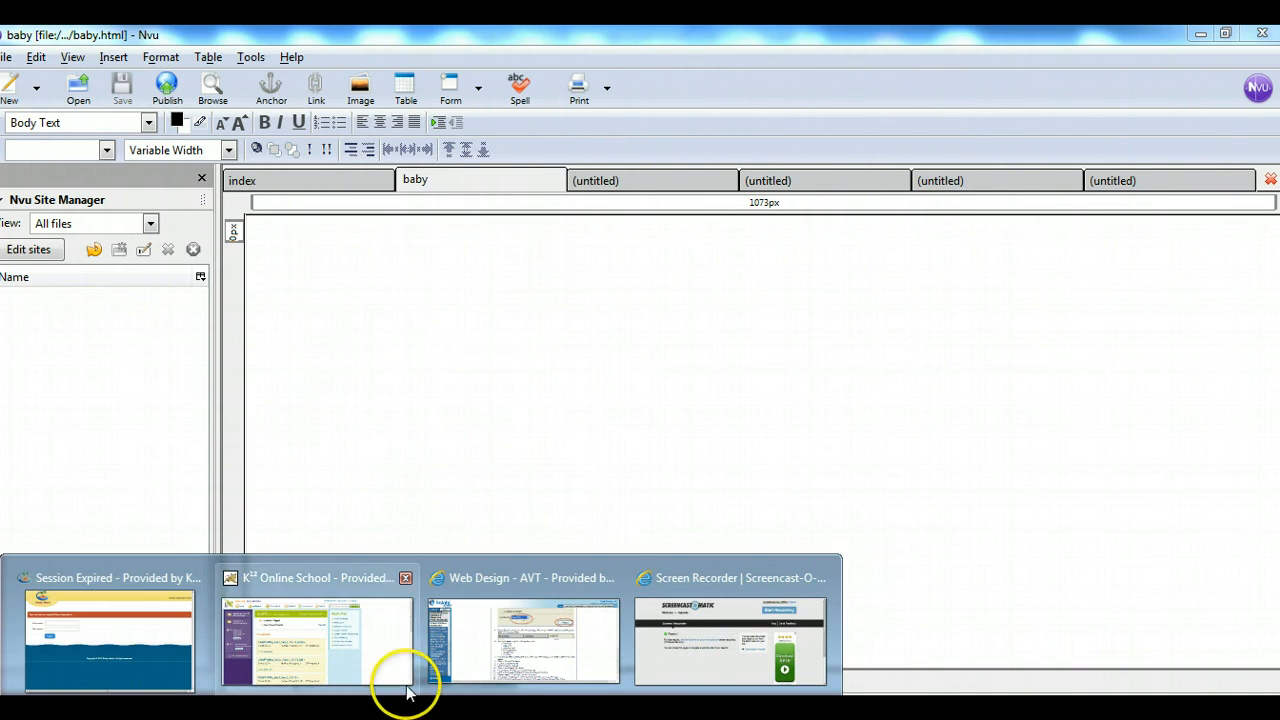
pyautogui.click(523, 666)
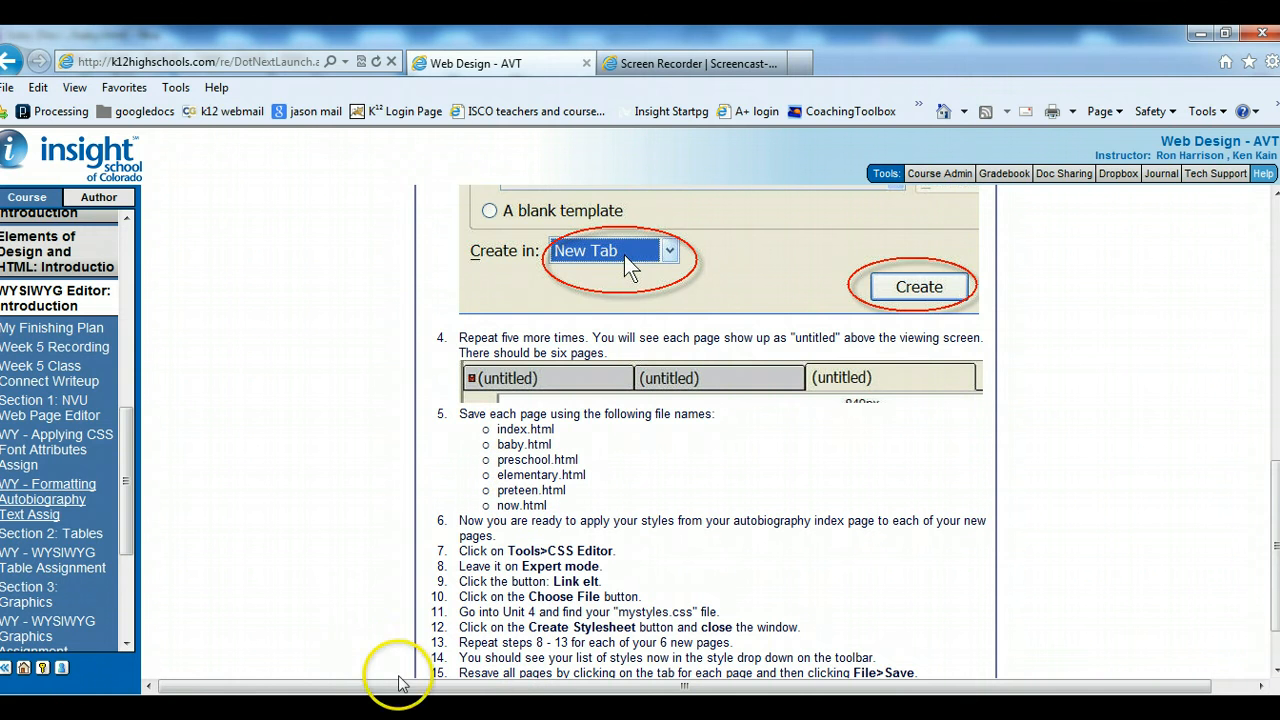
pyautogui.click(400, 708)
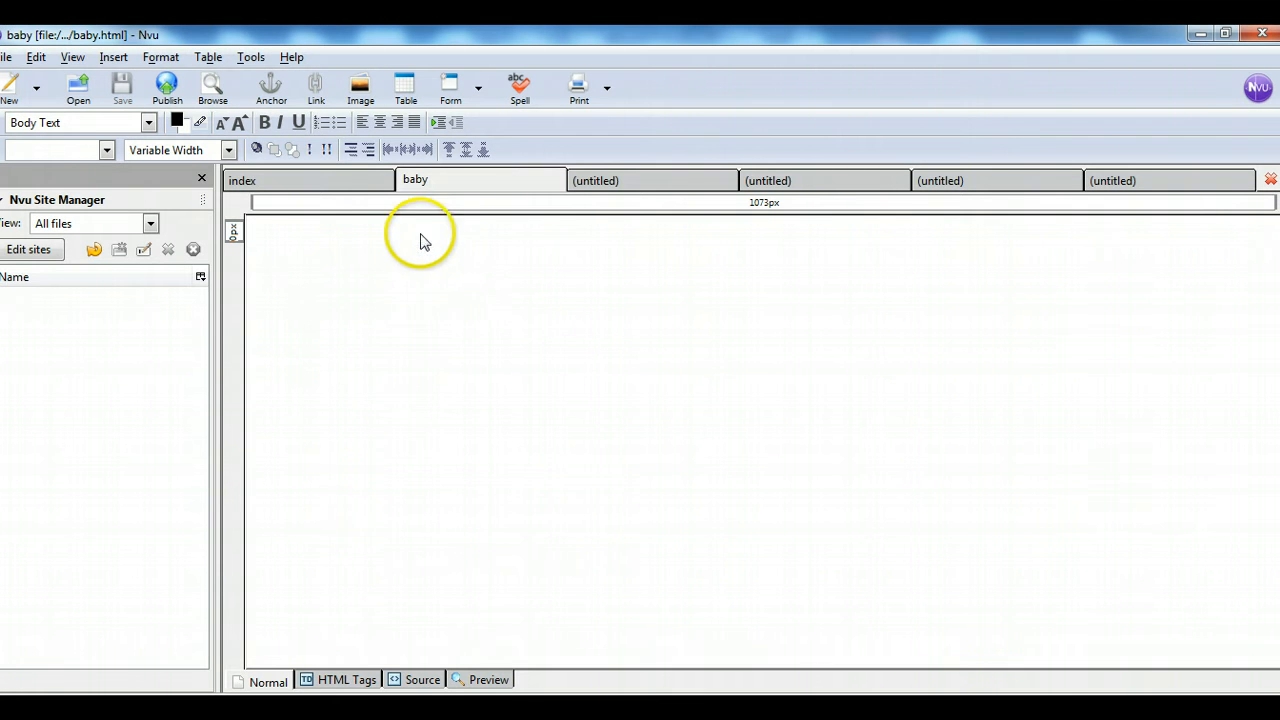
pyautogui.click(616, 183)
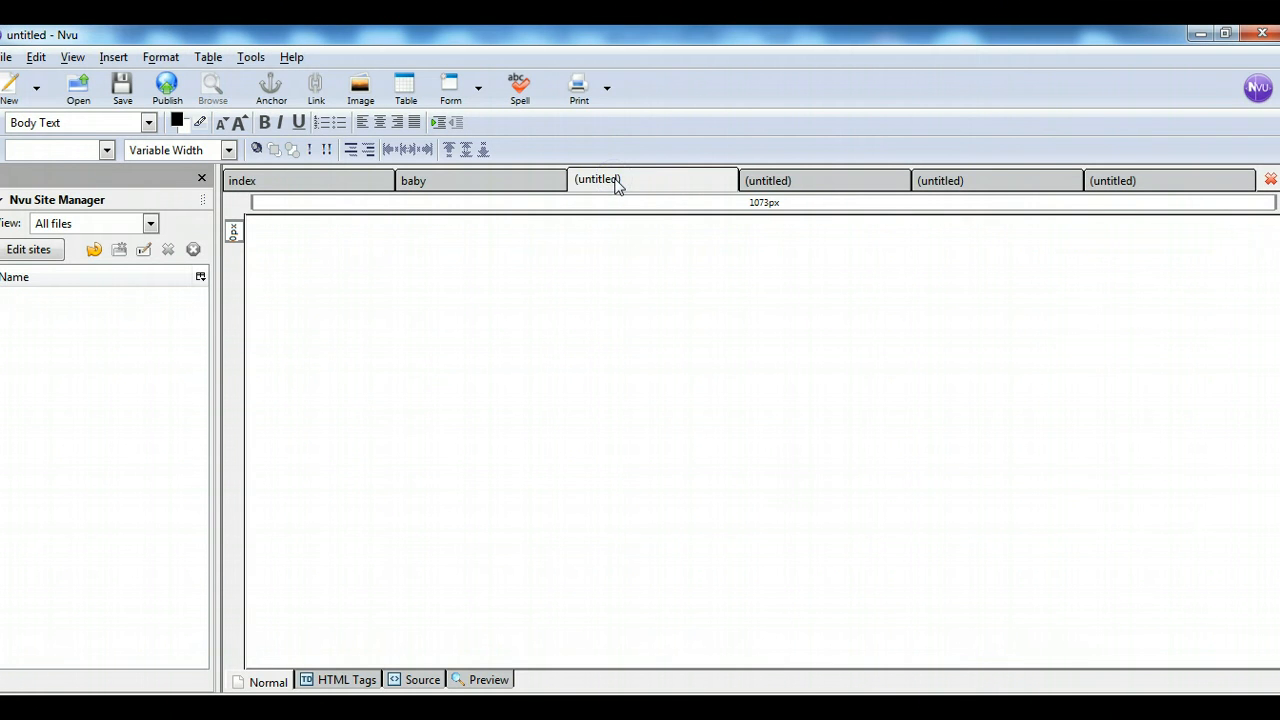
pyautogui.click(6, 57)
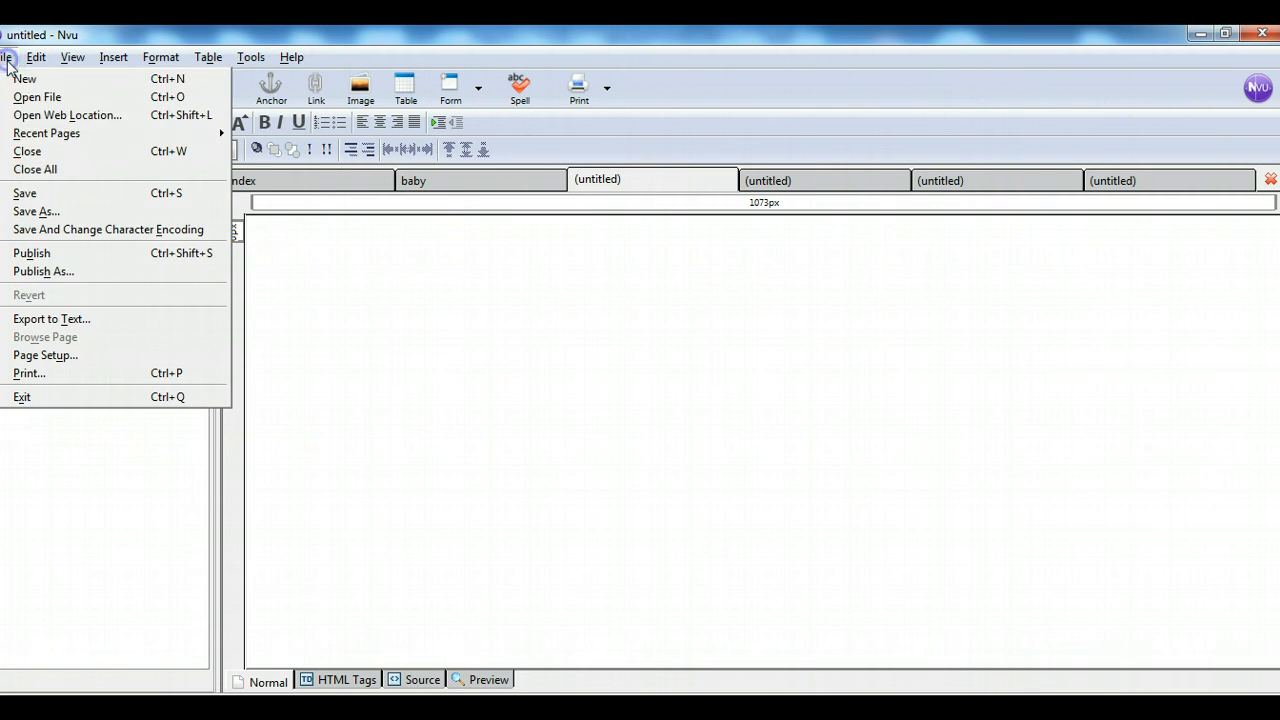
pyautogui.click(52, 218)
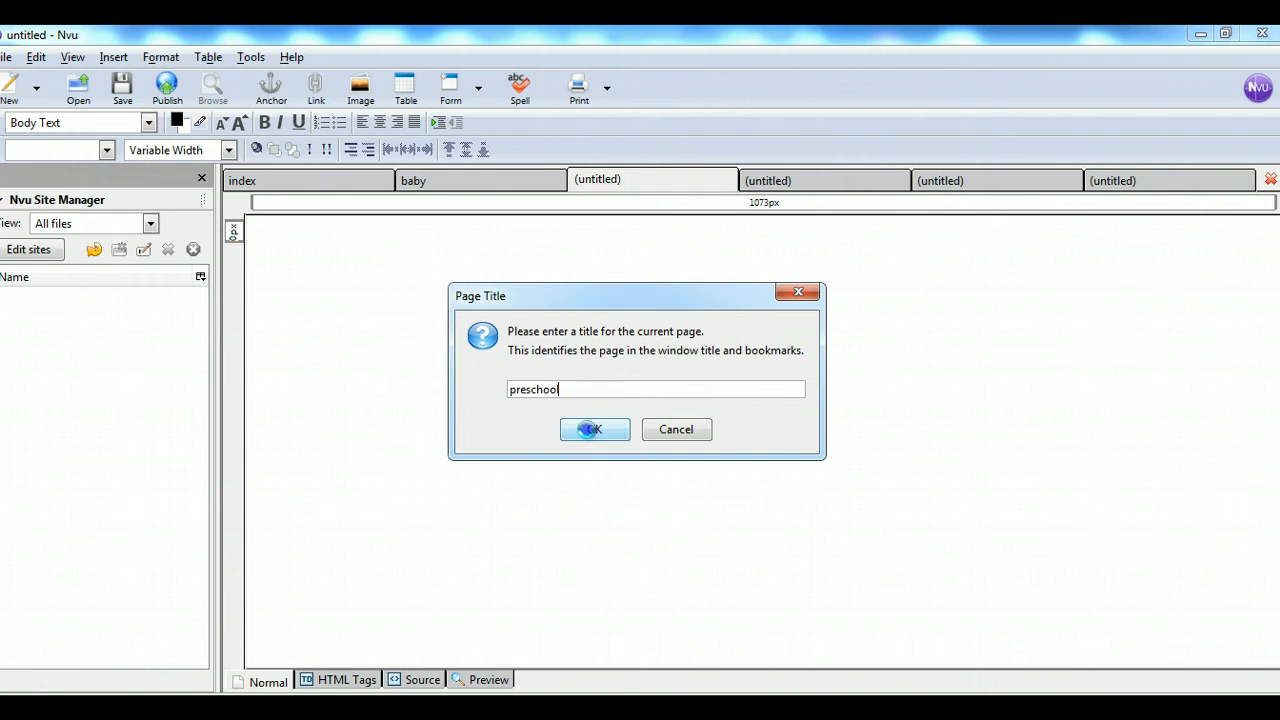
pyautogui.click(590, 429)
pyautogui.click(200, 404)
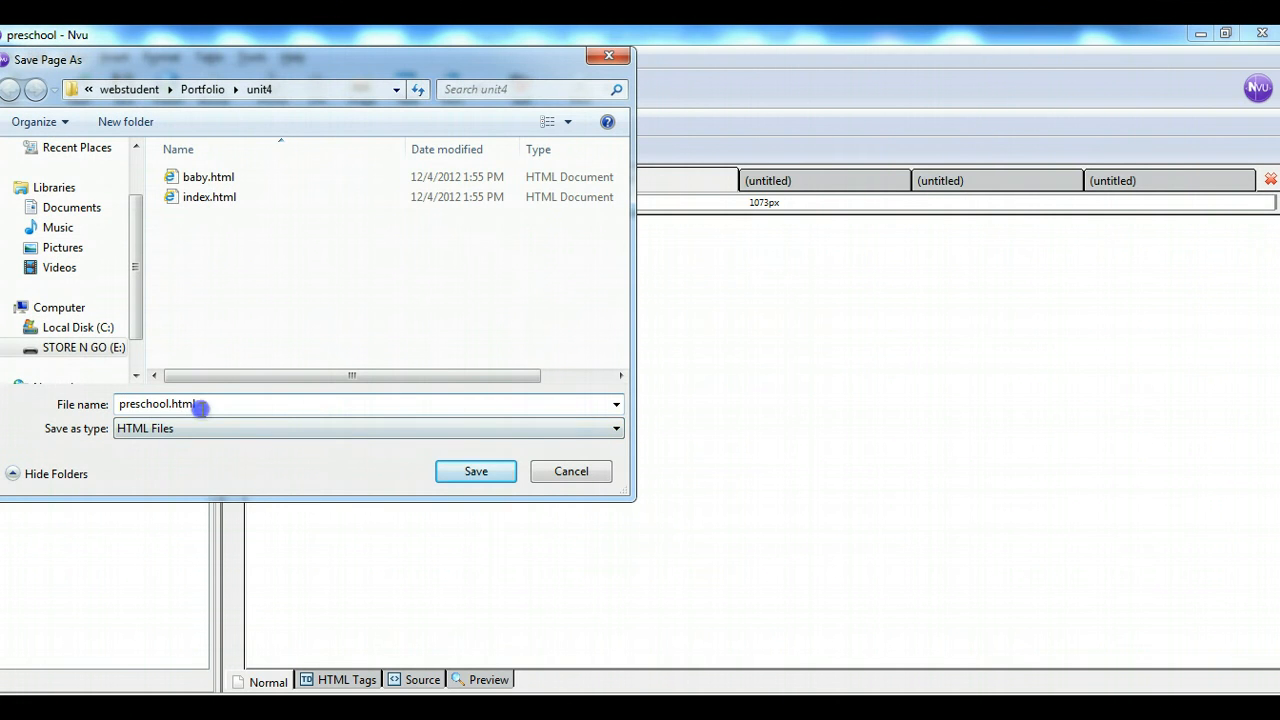
pyautogui.click(494, 477)
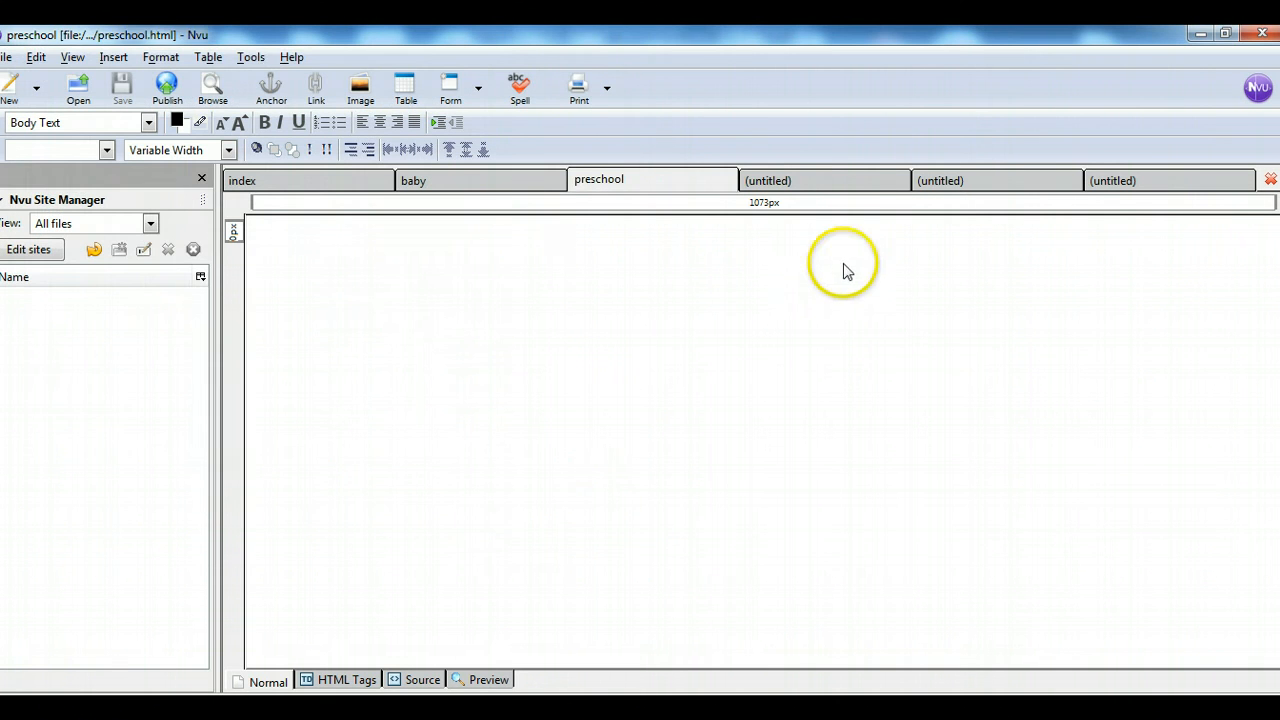
# Give the fourth page the title elementary and save it as elementary.html in the unit4 folder.
pyautogui.click(814, 182)
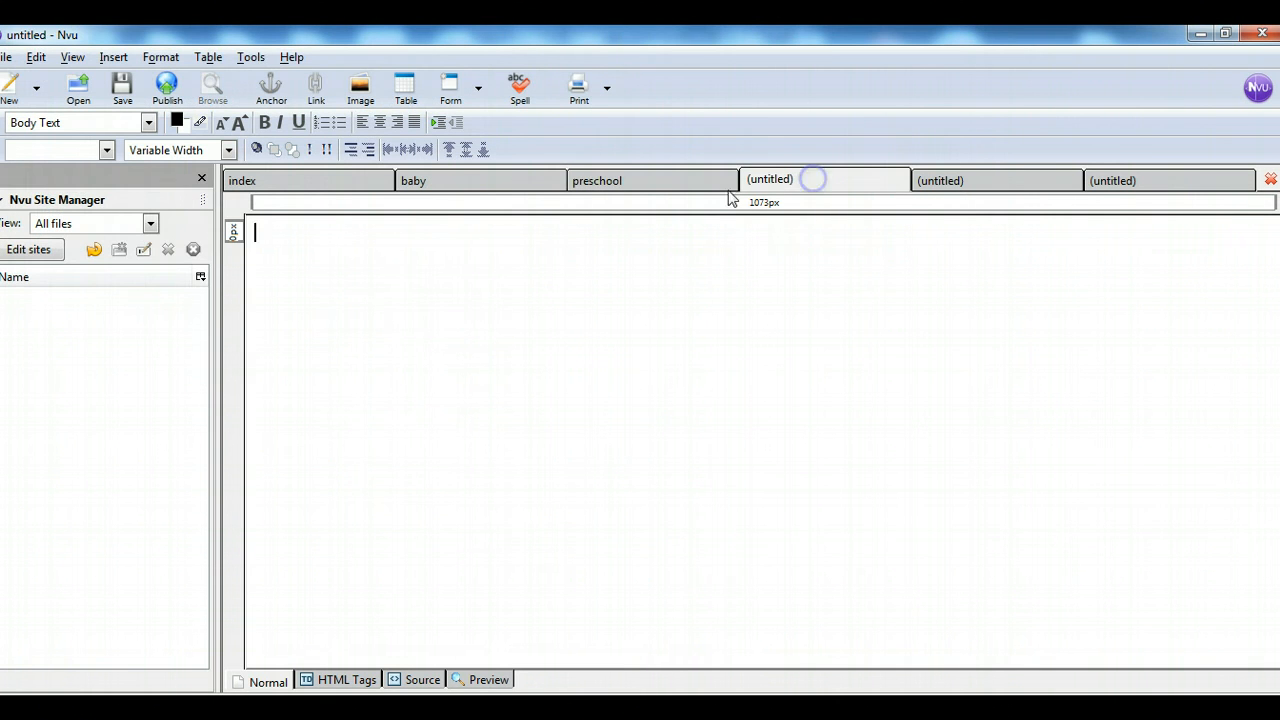
pyautogui.click(8, 58)
pyautogui.click(36, 211)
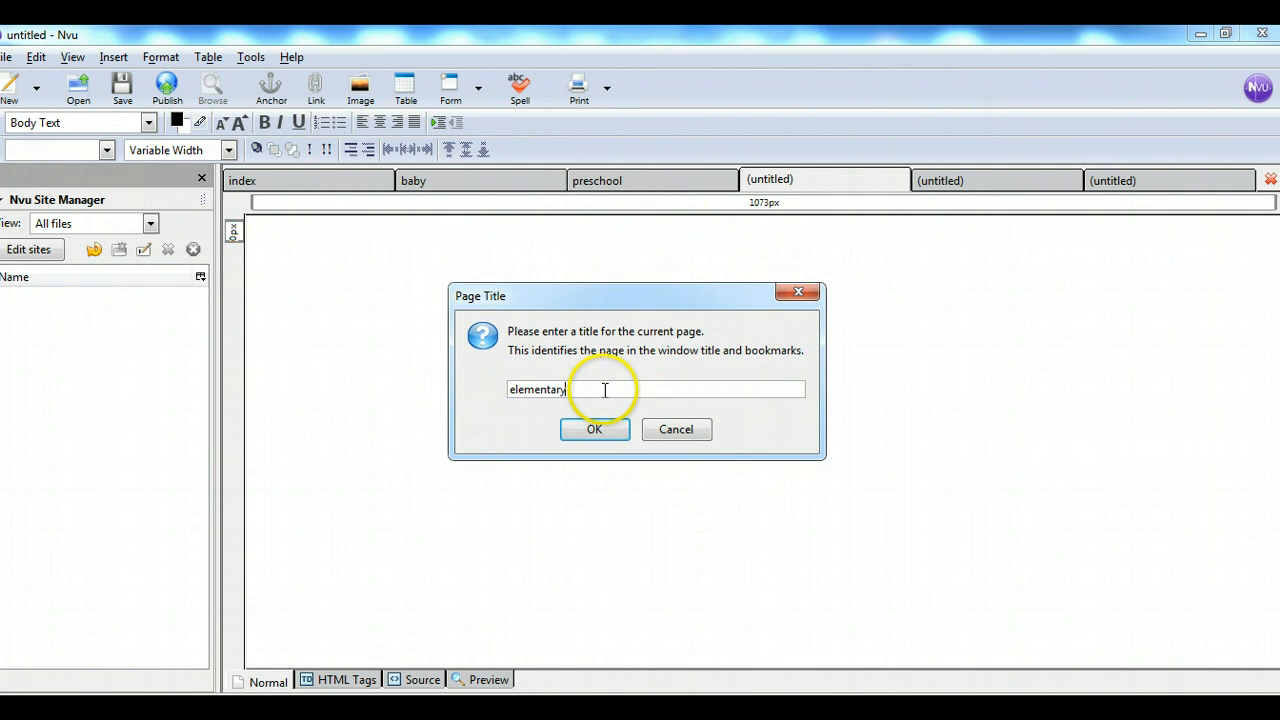
pyautogui.click(594, 429)
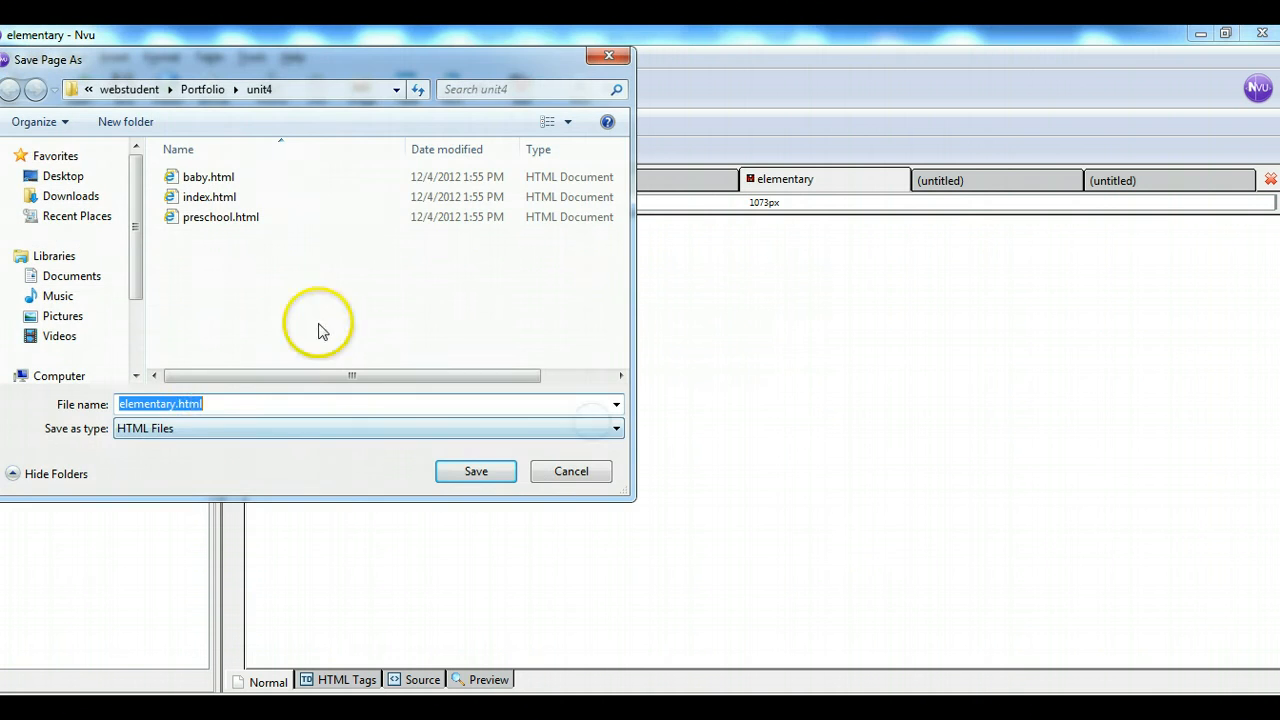
pyautogui.click(228, 402)
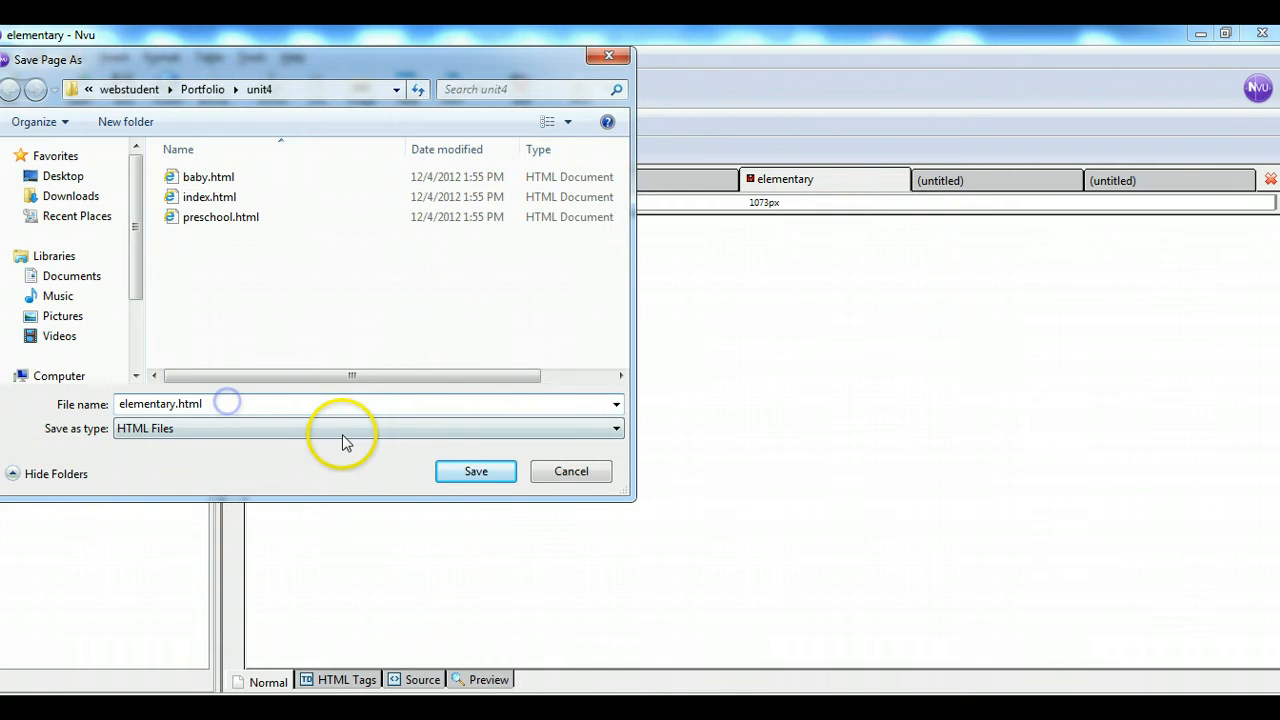
pyautogui.click(468, 472)
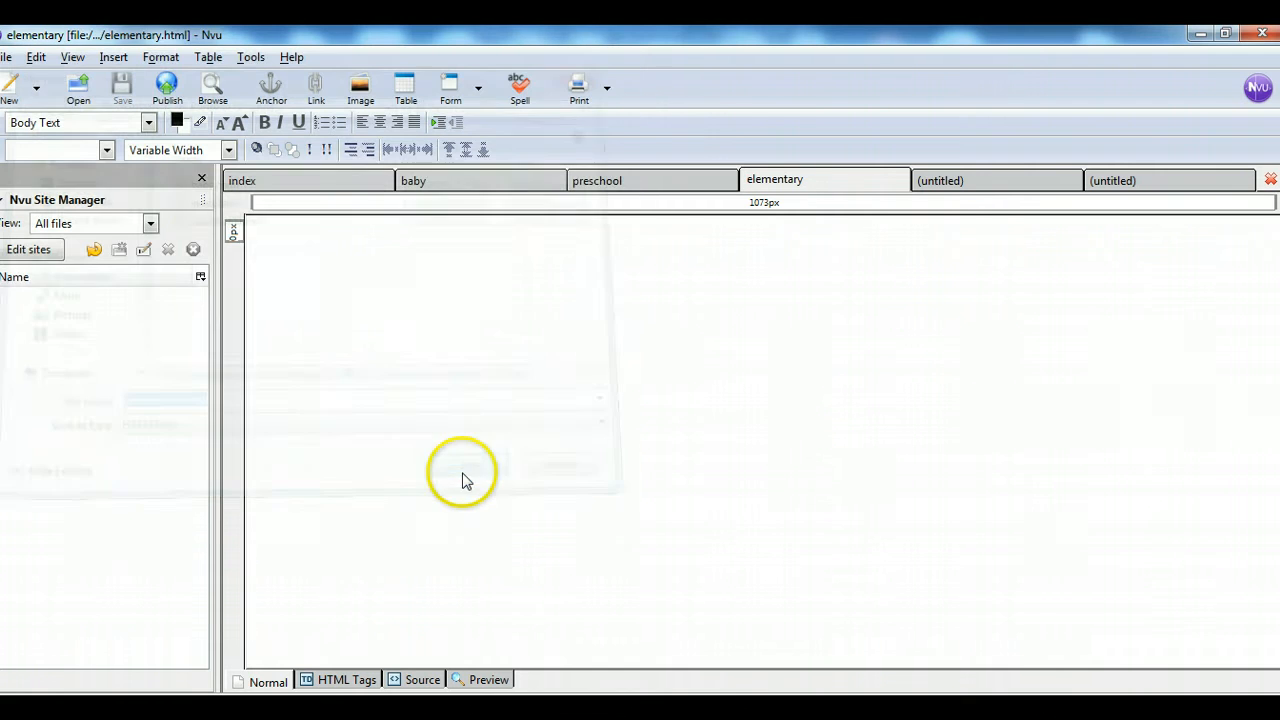
# Check the fifth file name on the Web Design course page, return to Nvu, and save the fifth page as preteen.html with the title preteen.
pyautogui.click(977, 186)
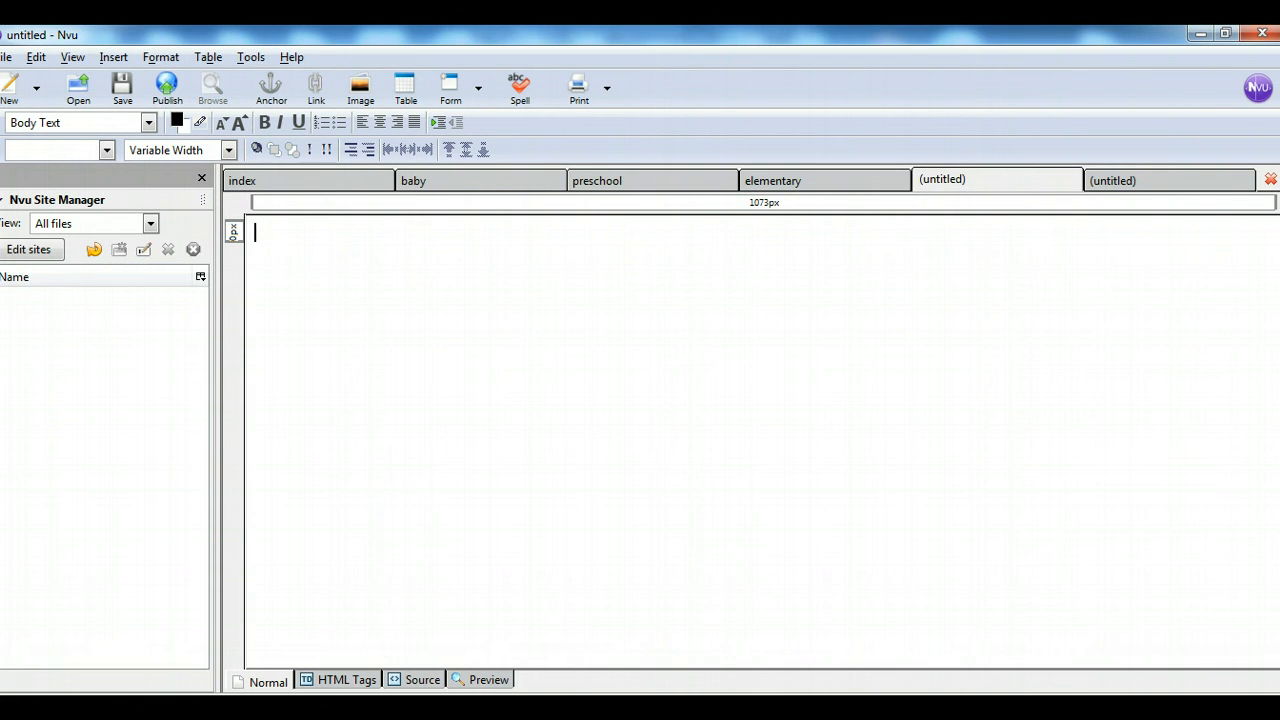
pyautogui.click(486, 662)
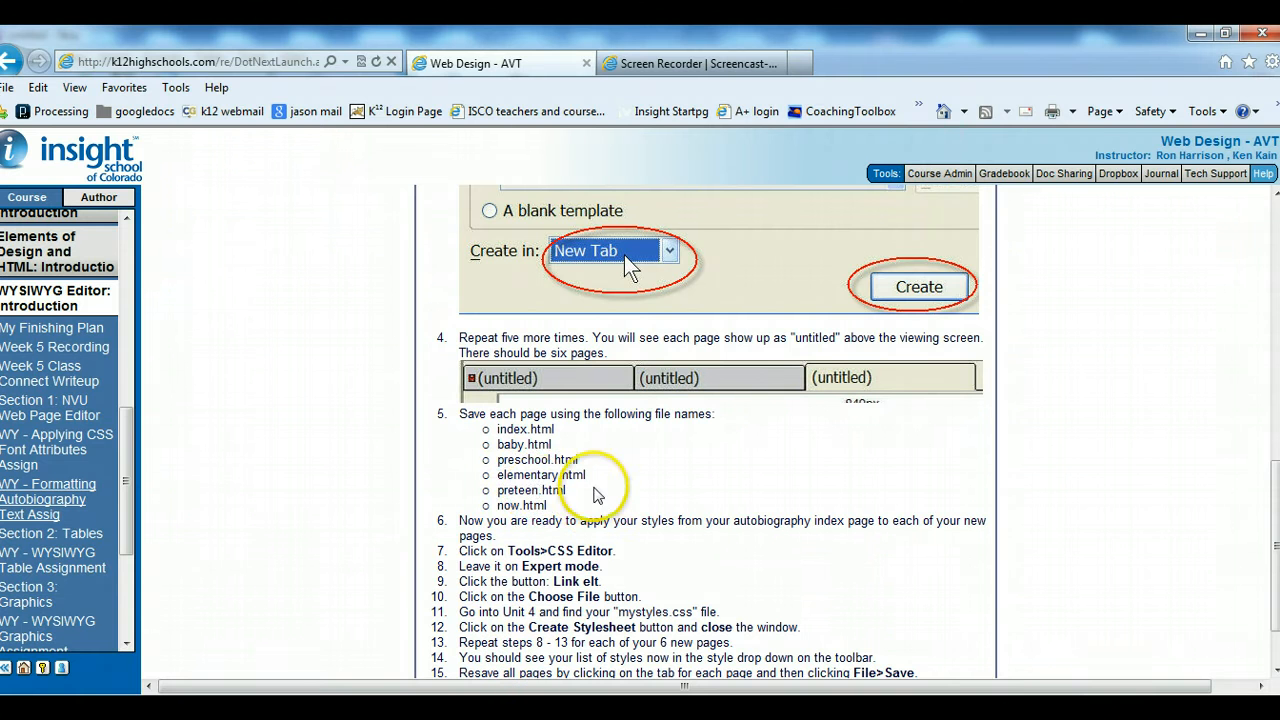
pyautogui.hotkey('alt', 'Tab')
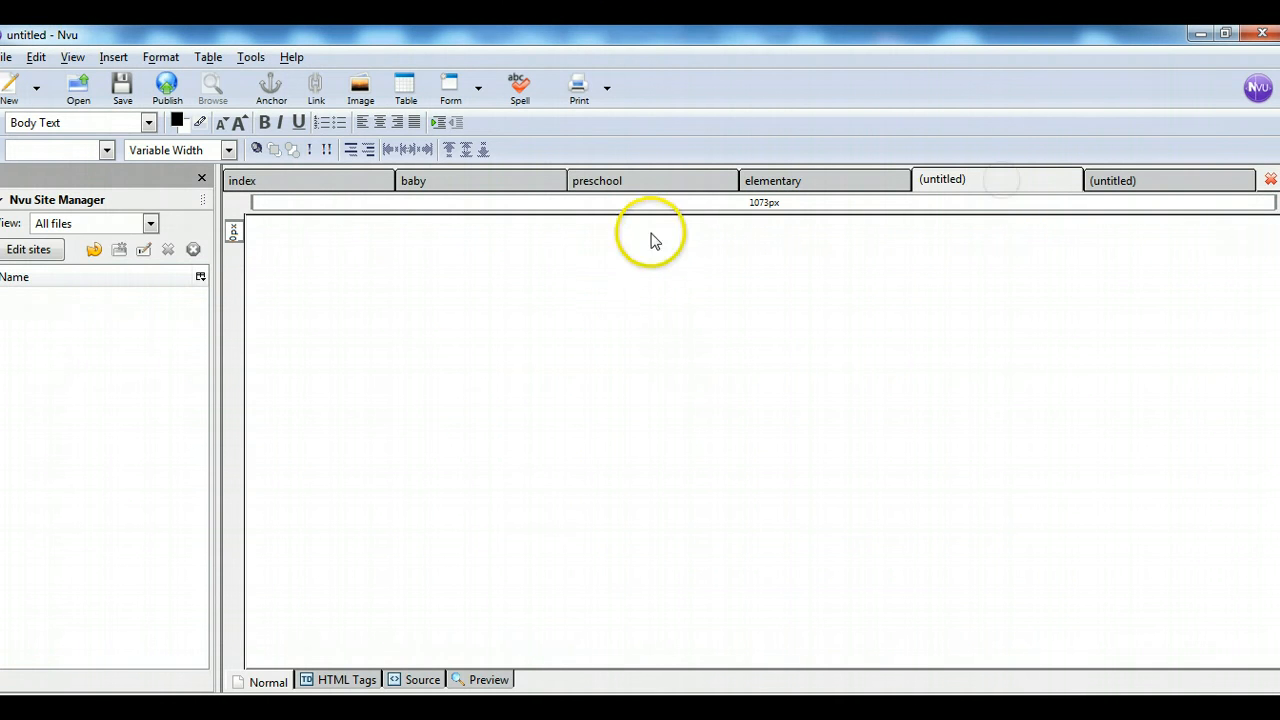
pyautogui.click(7, 58)
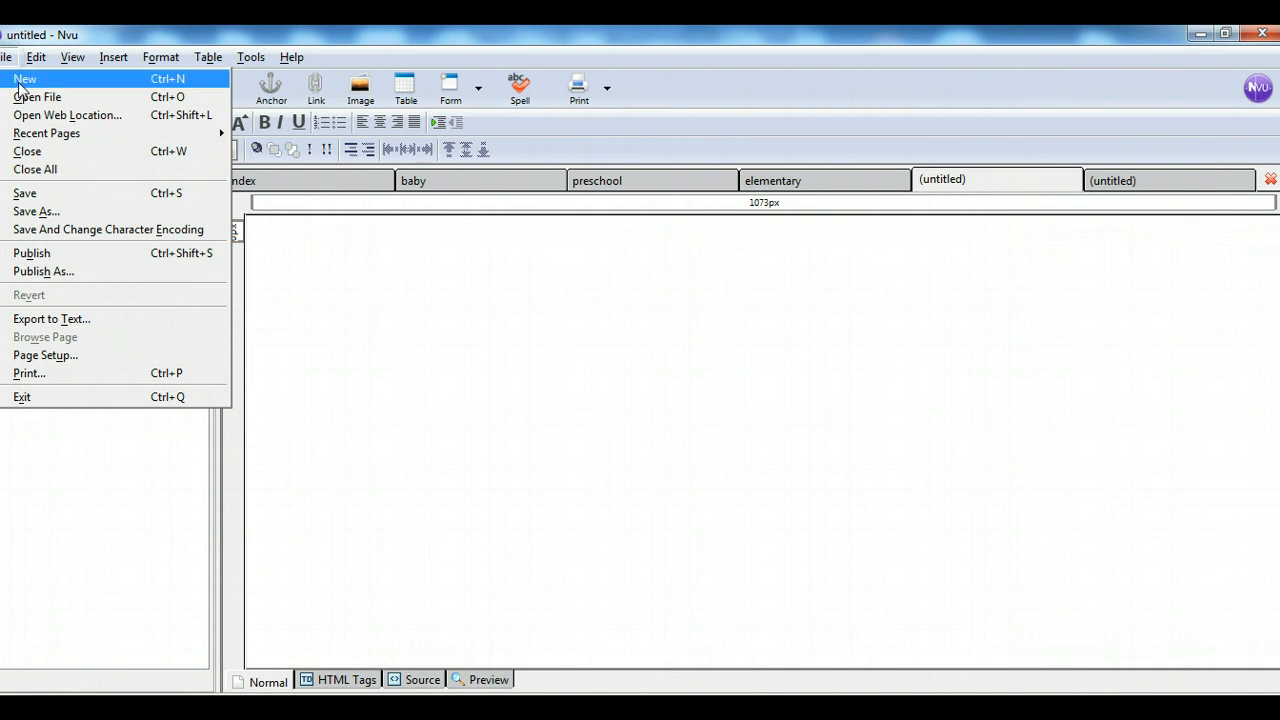
pyautogui.click(53, 215)
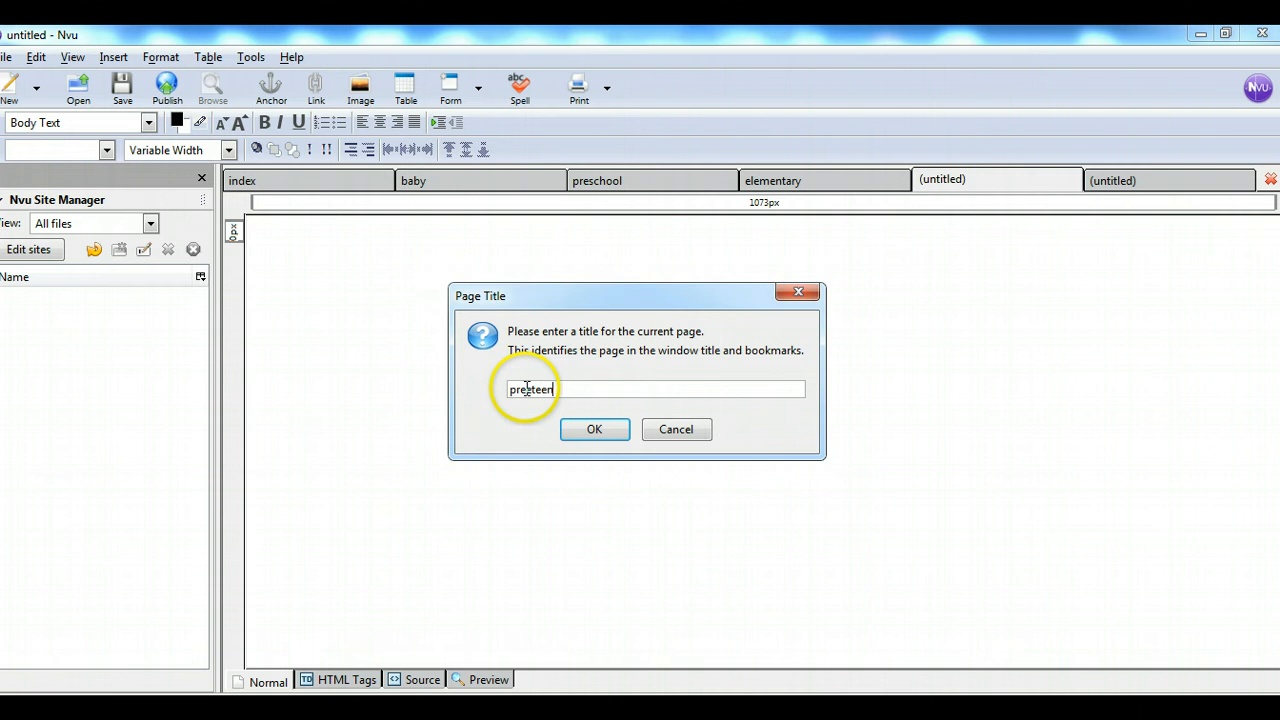
pyautogui.write('preteen')
pyautogui.click(529, 391)
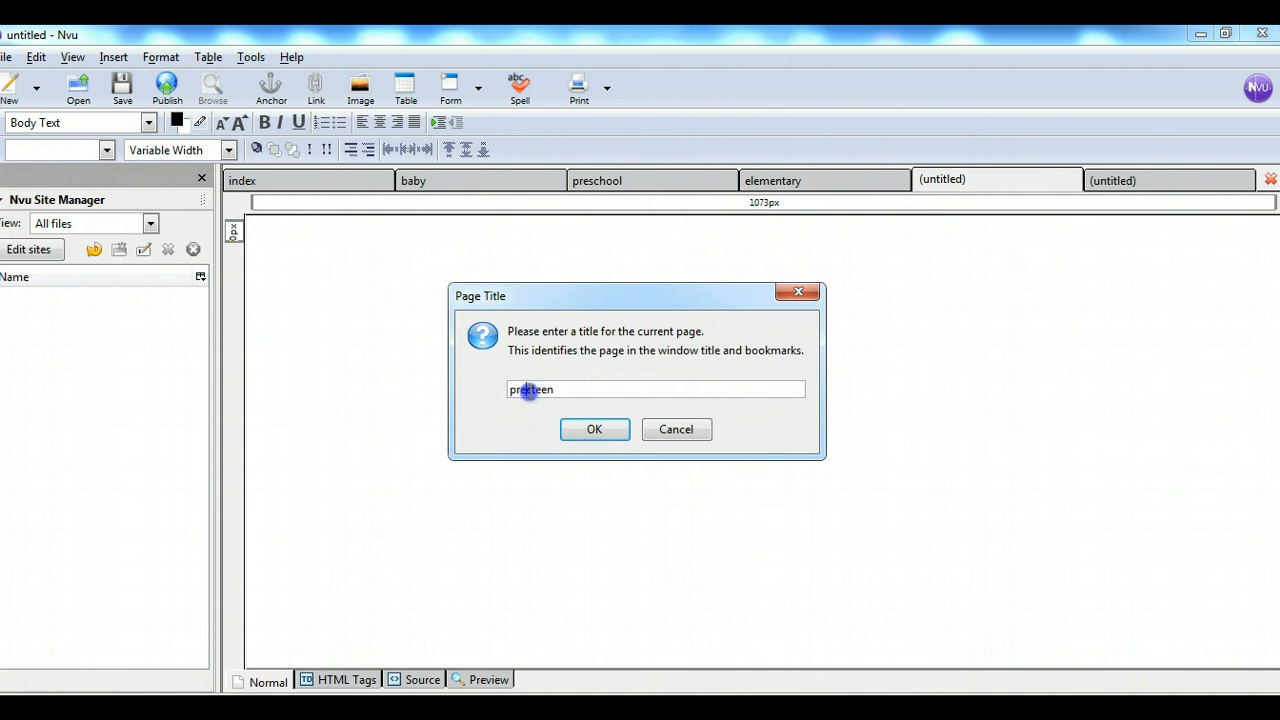
pyautogui.click(596, 436)
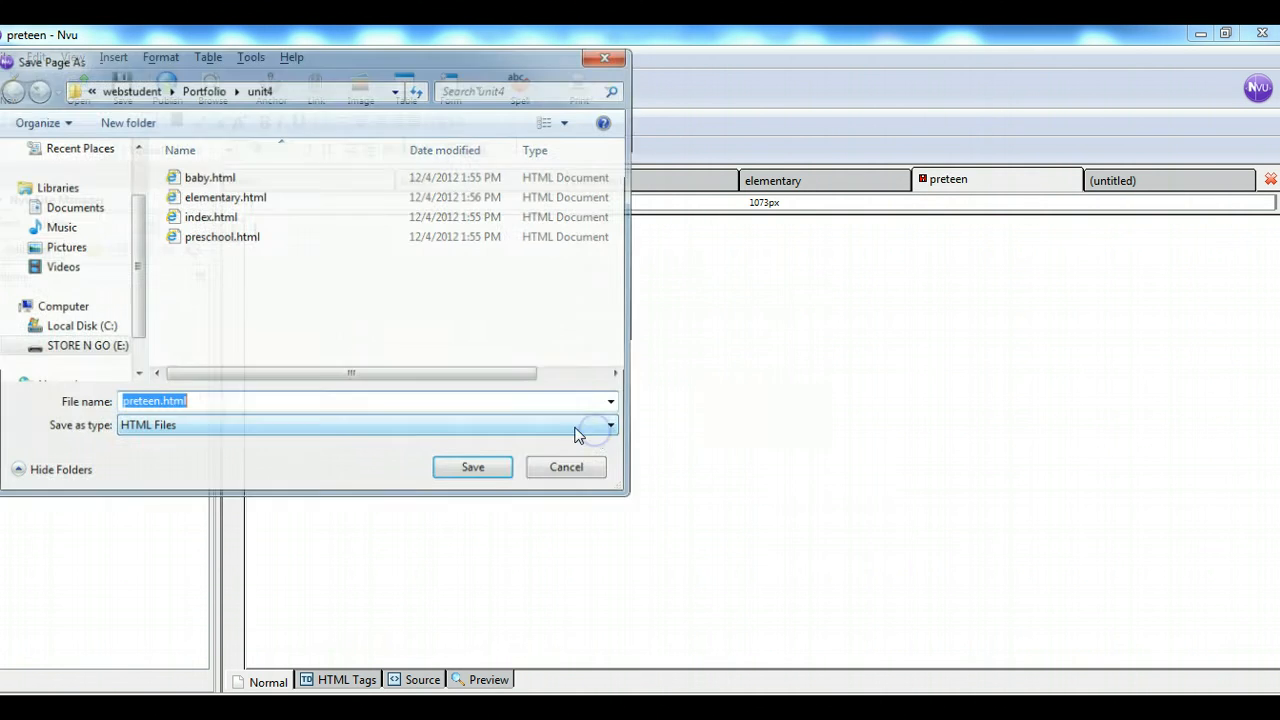
pyautogui.click(212, 404)
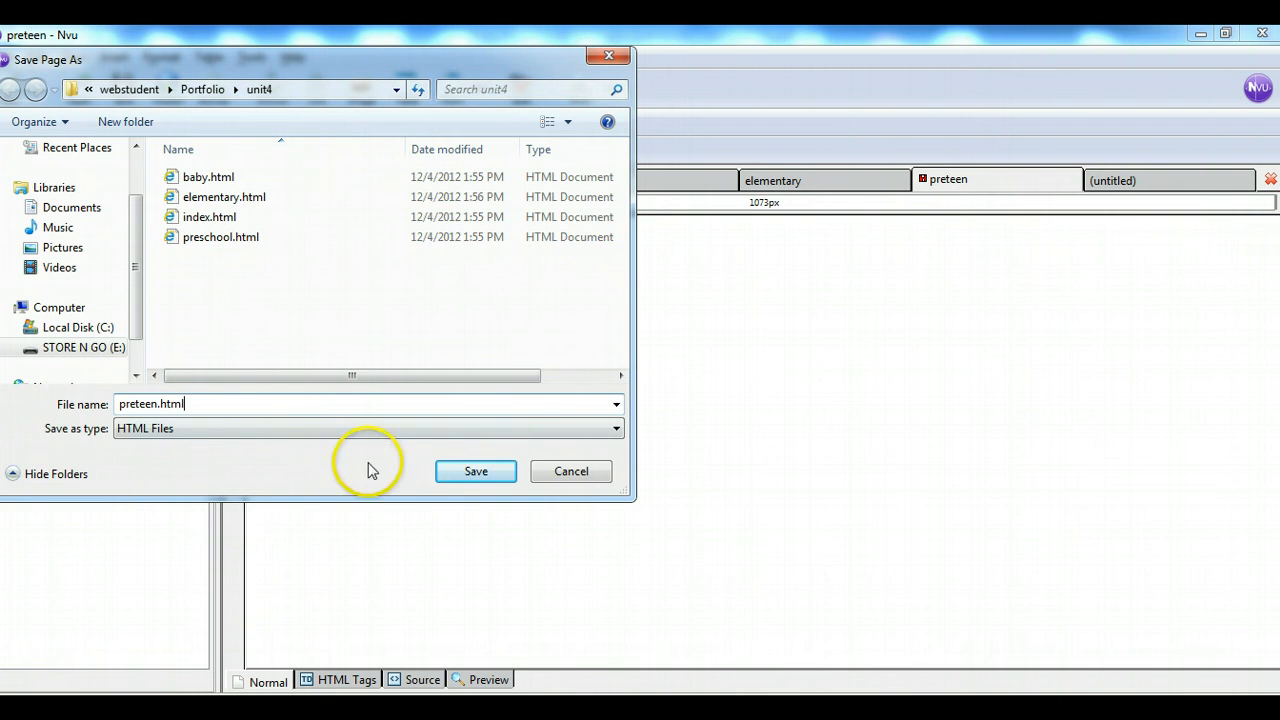
pyautogui.click(462, 473)
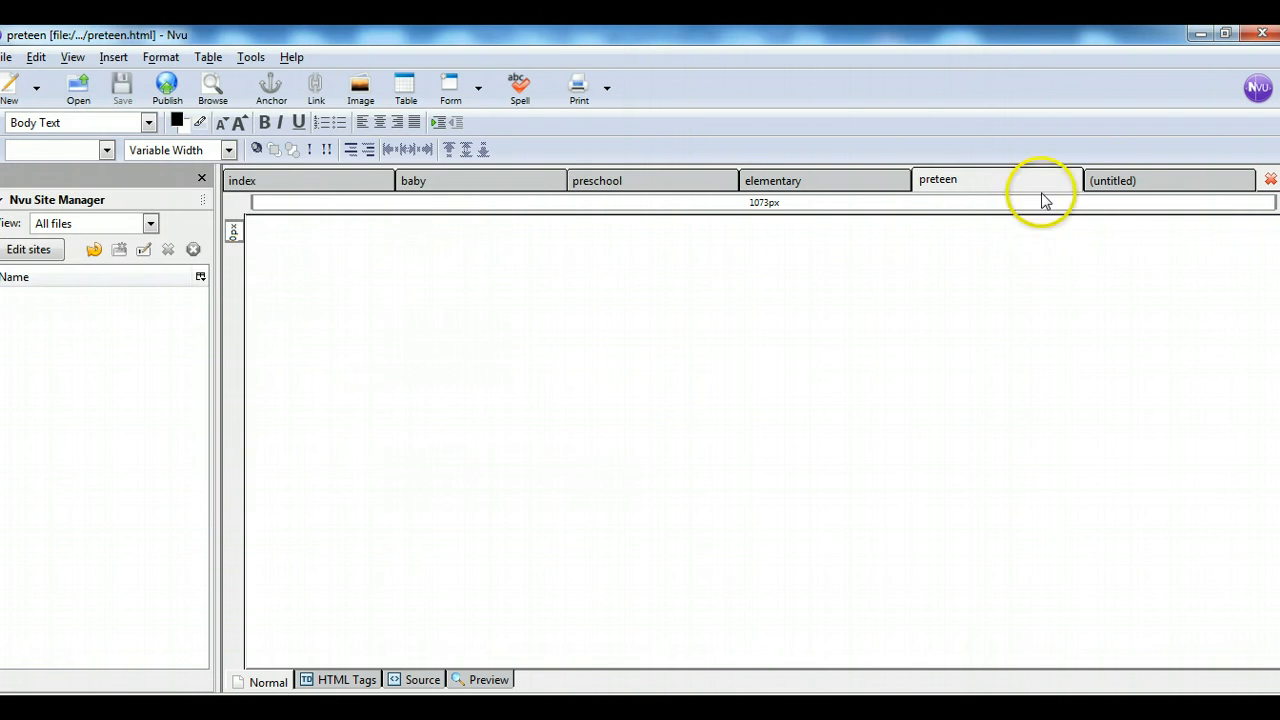
# Give the sixth page the title now and save it as now.html in the unit4 folder.
pyautogui.click(1114, 180)
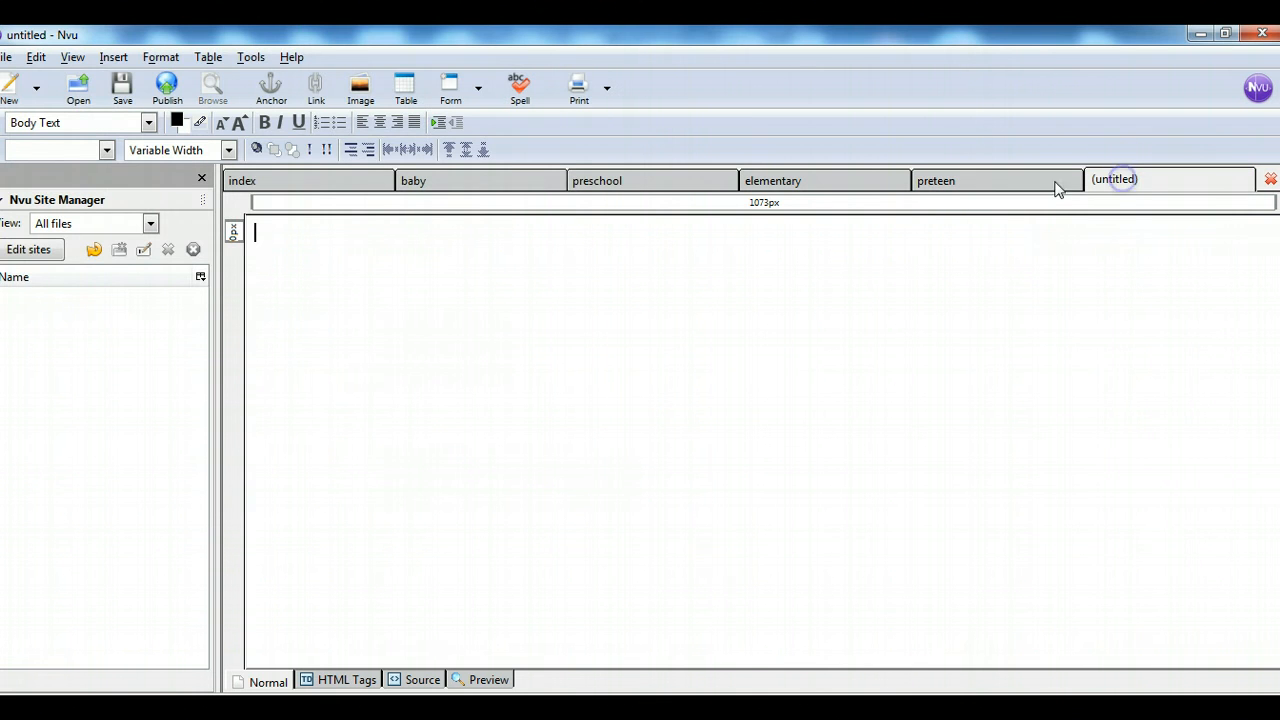
pyautogui.click(7, 62)
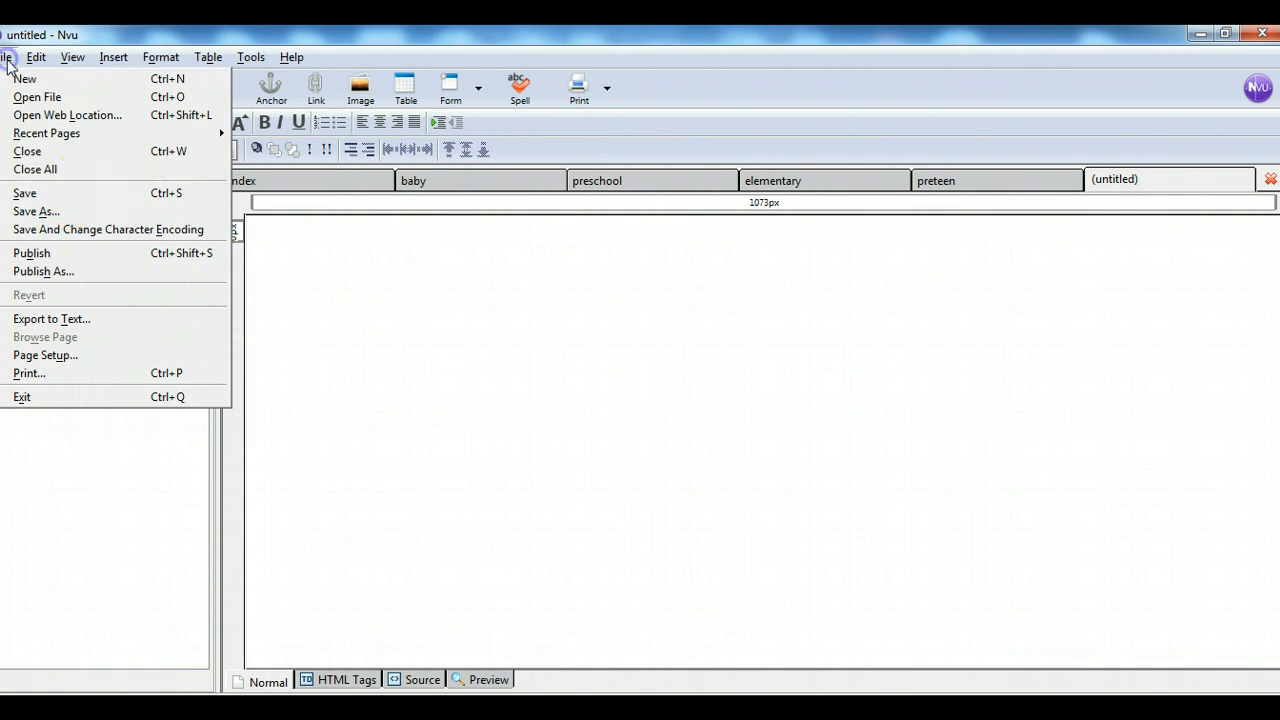
pyautogui.click(80, 208)
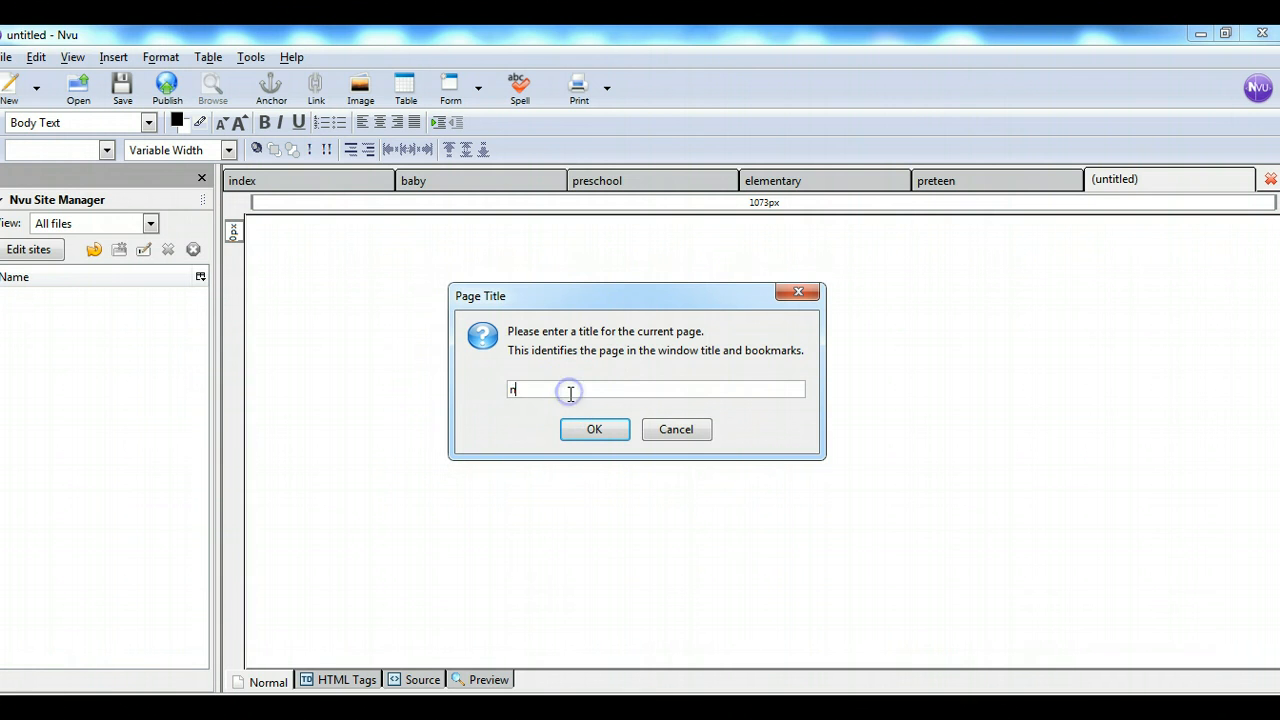
pyautogui.click(593, 429)
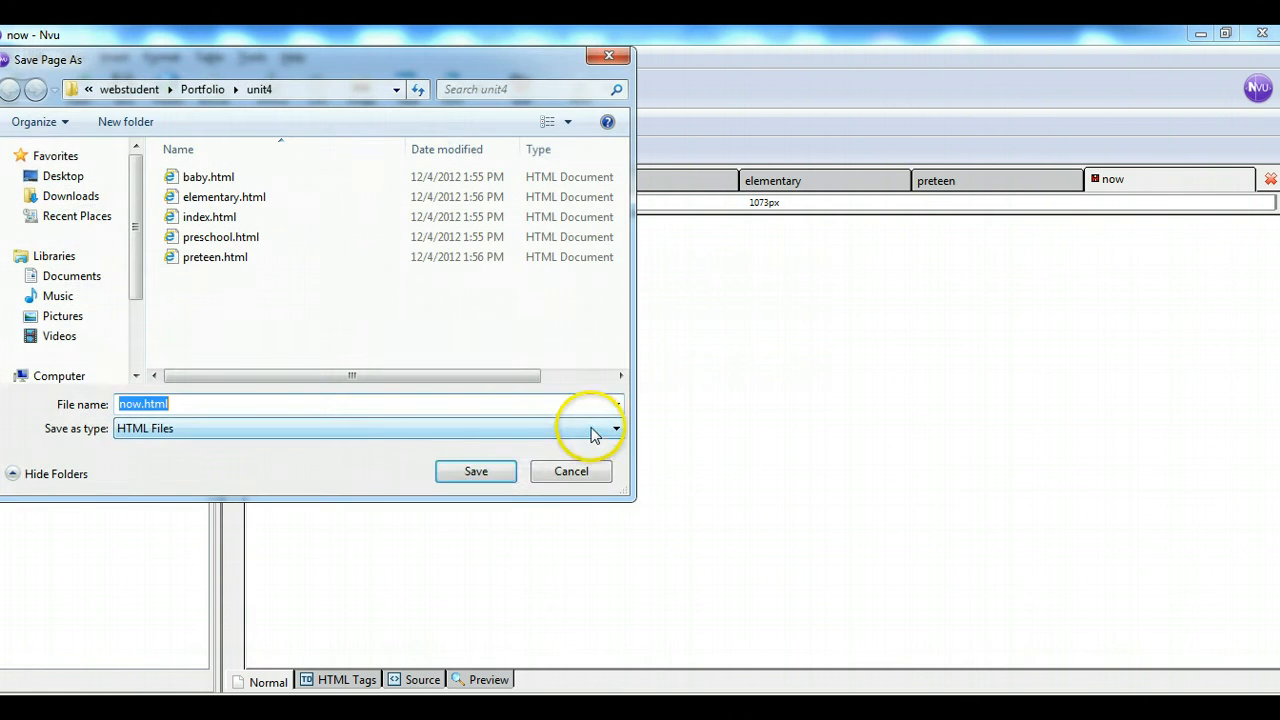
pyautogui.click(470, 471)
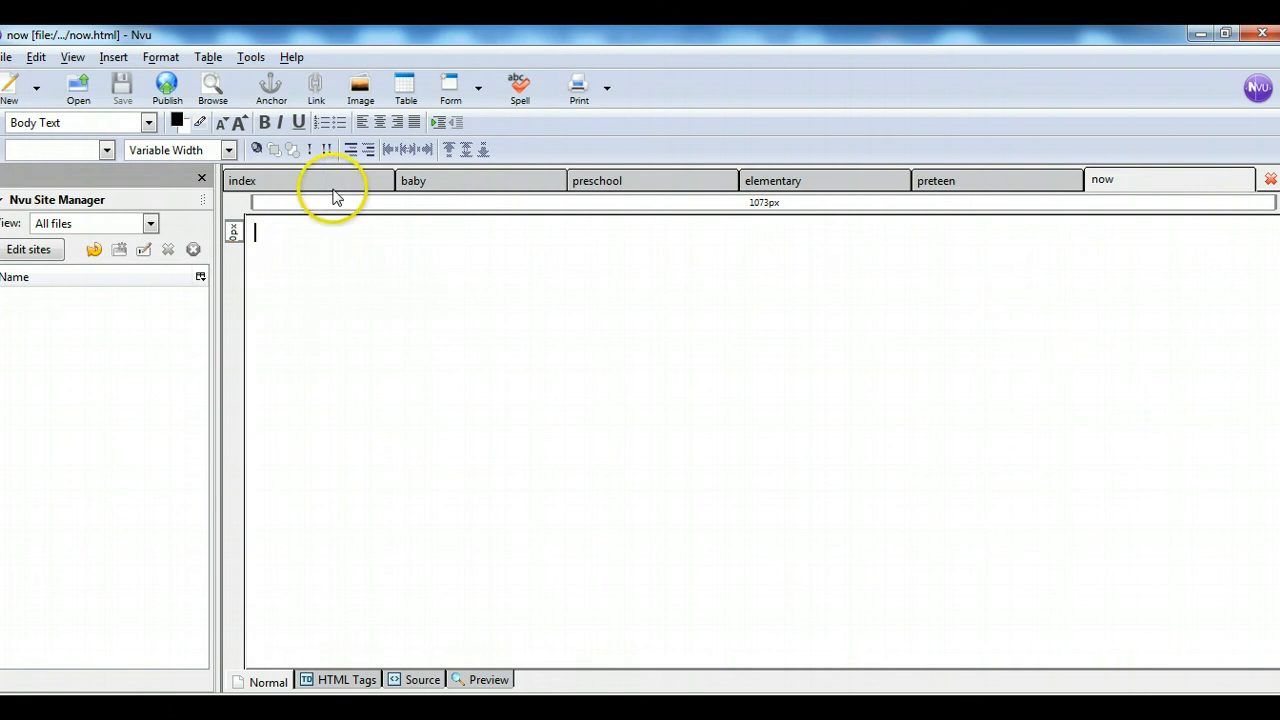
# Review each of the six saved pages from index through now, and return to the index page.
pyautogui.click(331, 182)
pyautogui.click(426, 180)
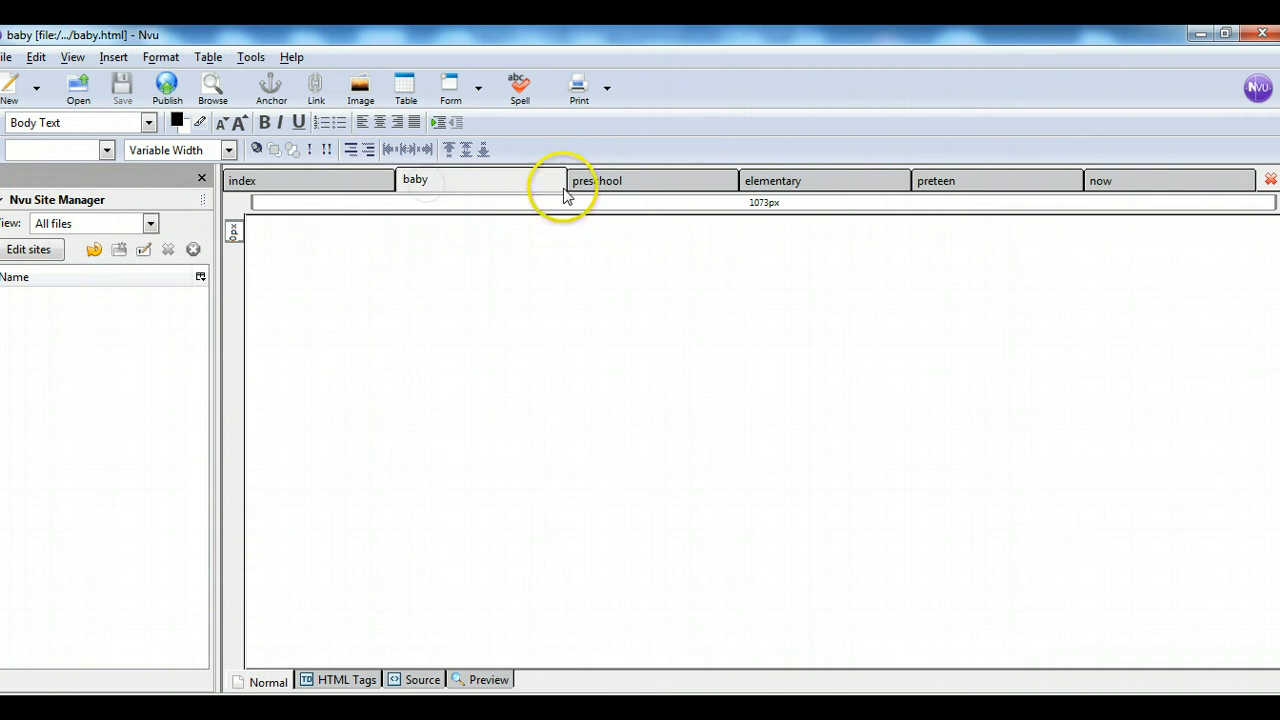
pyautogui.click(600, 180)
pyautogui.click(800, 183)
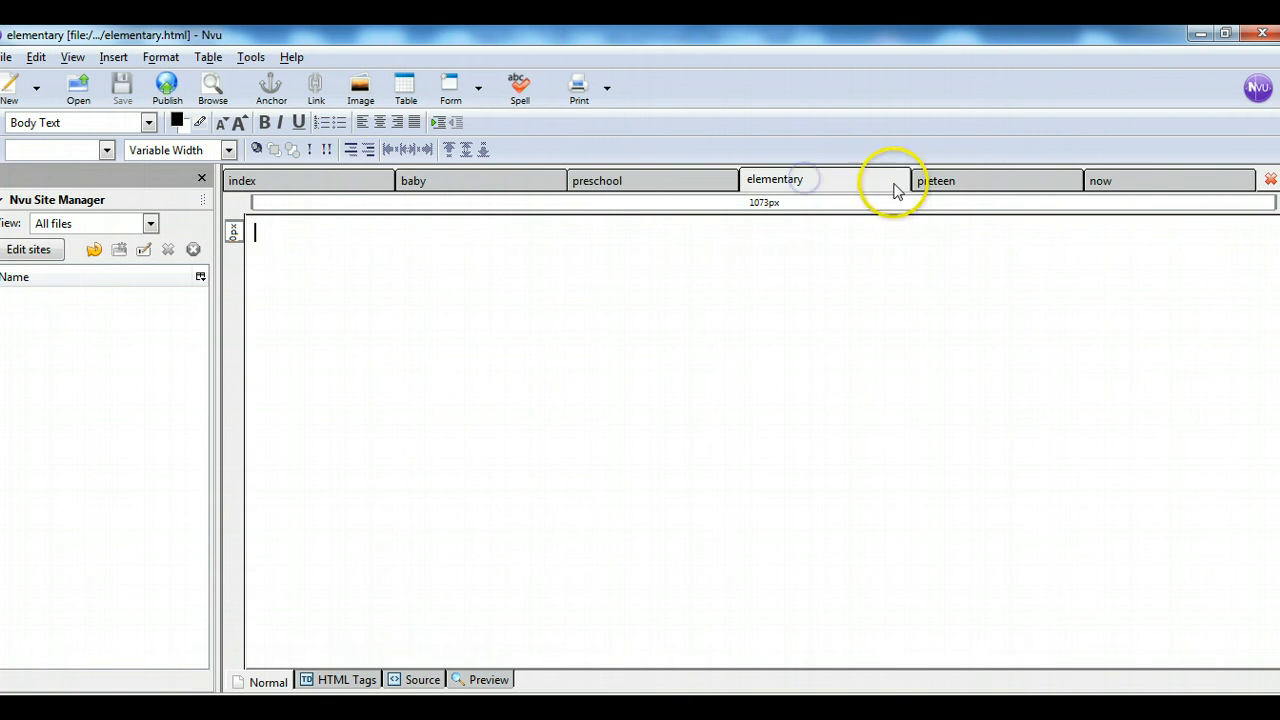
pyautogui.click(948, 186)
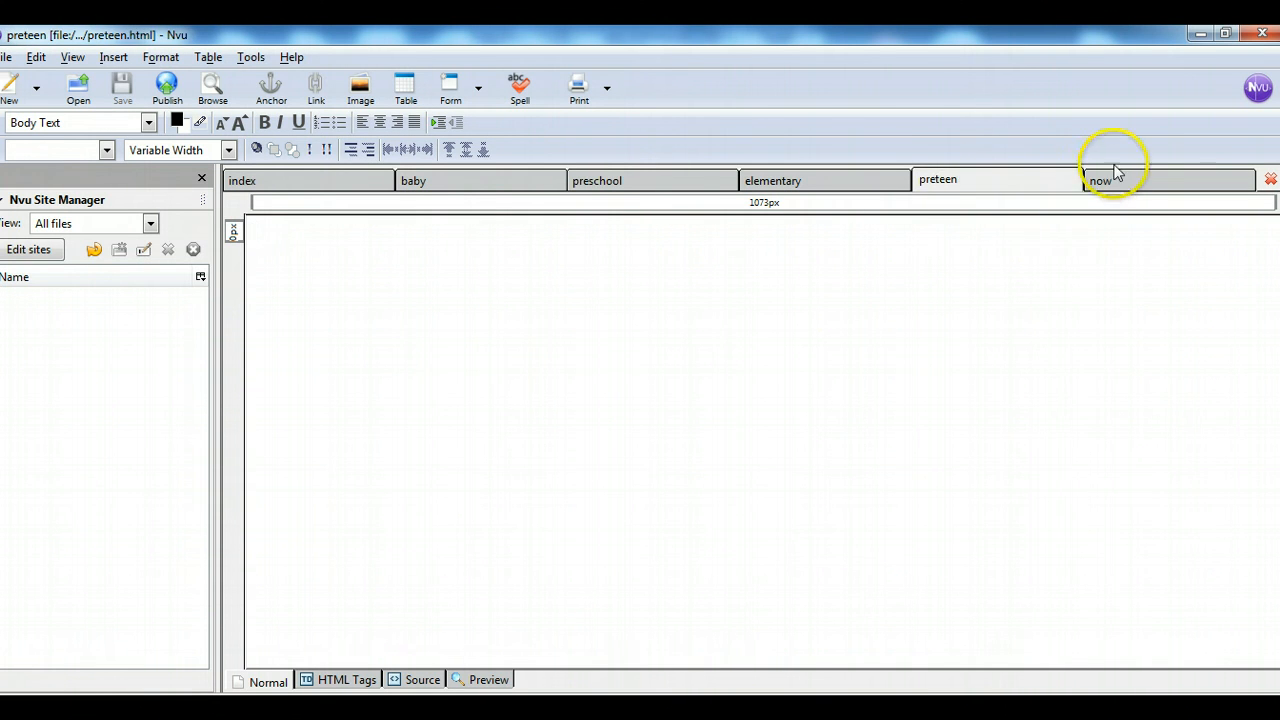
pyautogui.click(1100, 182)
pyautogui.click(323, 184)
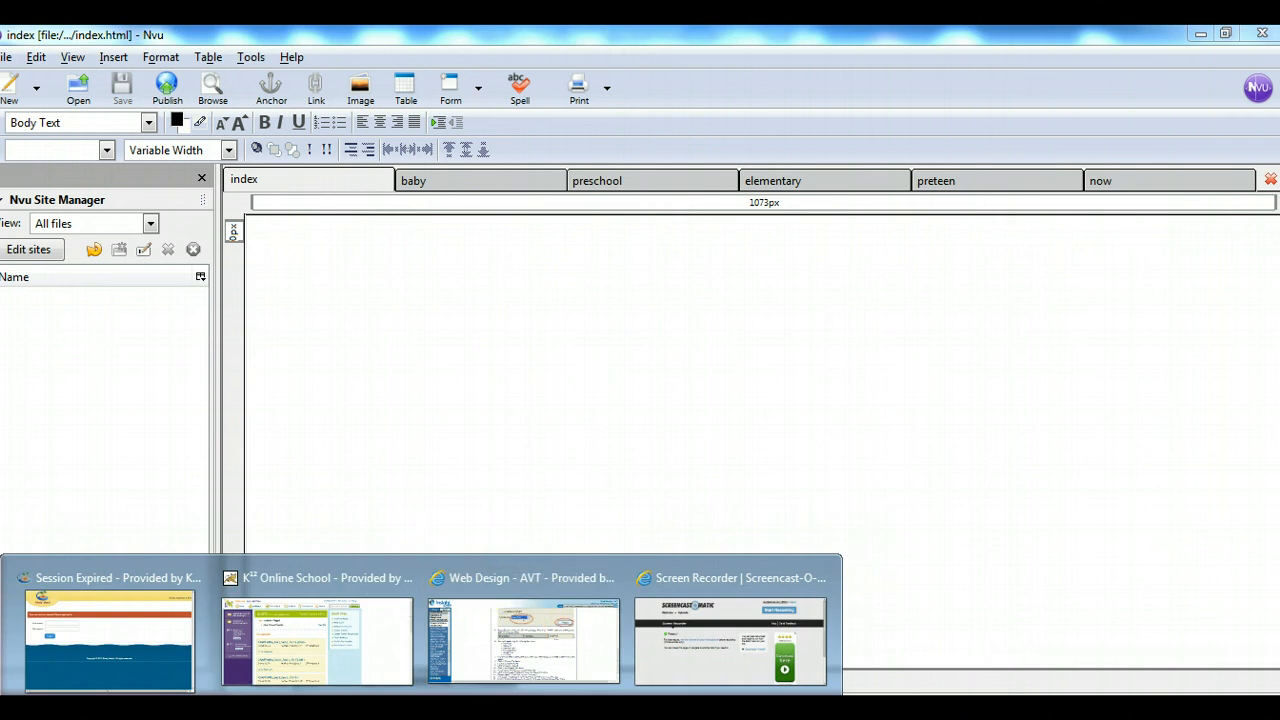
# Switch to the Web Design course page and read the instructions for linking the mystyles.css file through the CSS Editor.
pyautogui.click(515, 640)
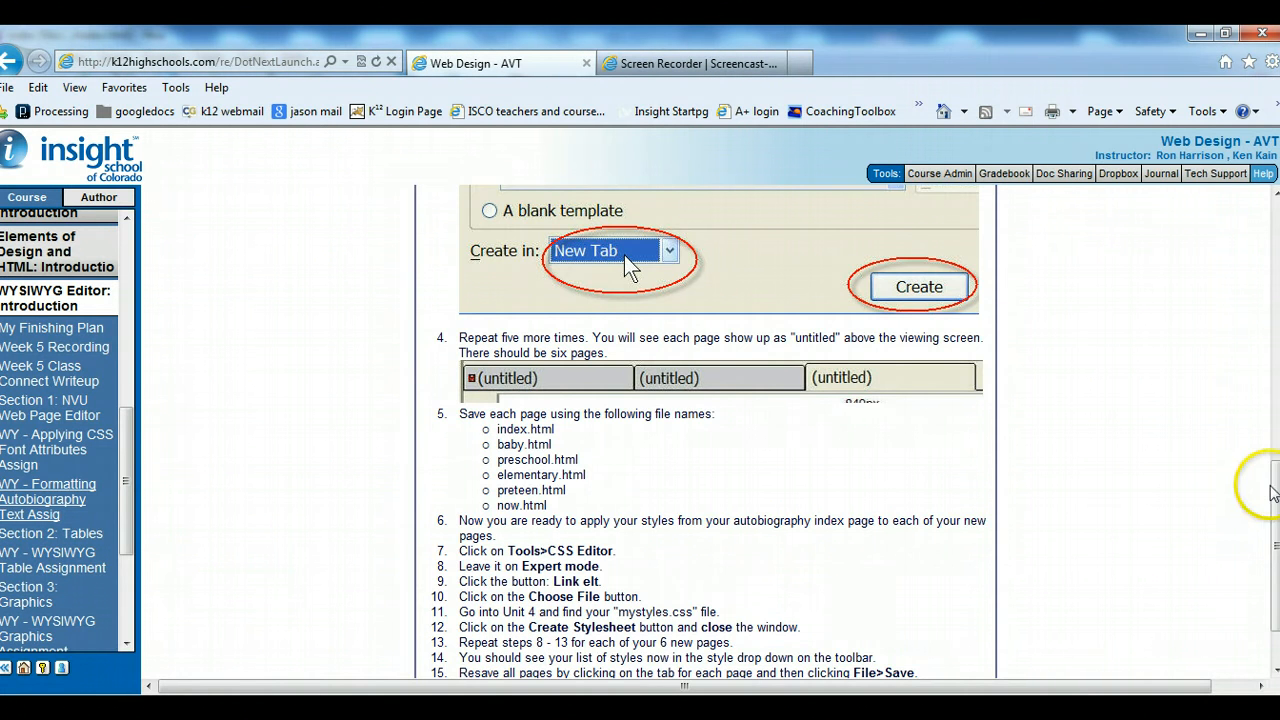
pyautogui.scroll(-2, 1272, 490)
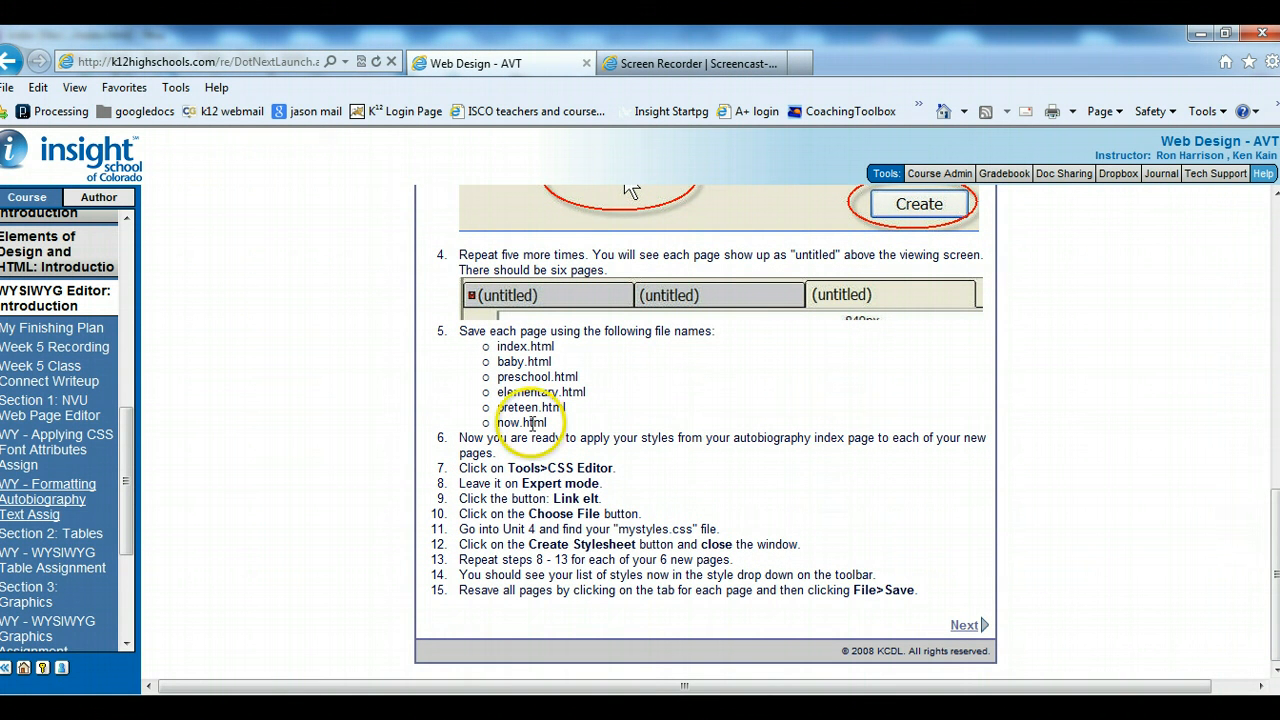
pyautogui.moveTo(656, 437); pyautogui.dragTo(796, 434)
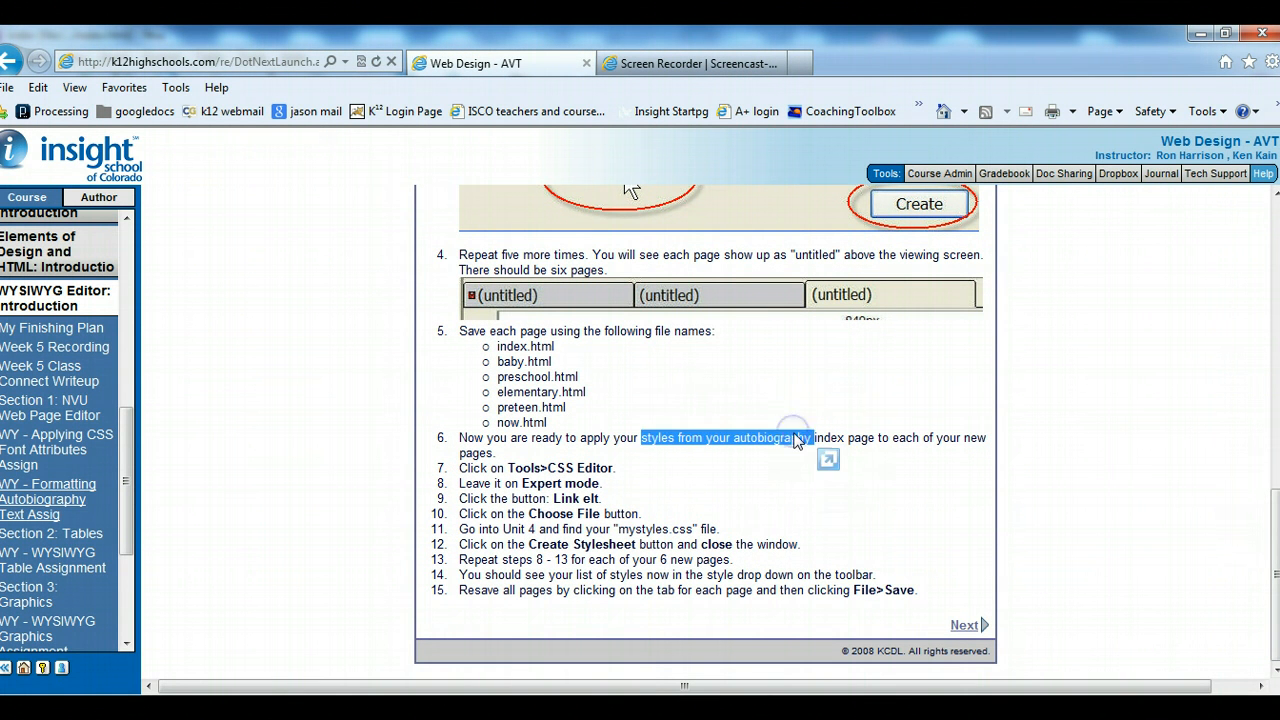
pyautogui.click(796, 441)
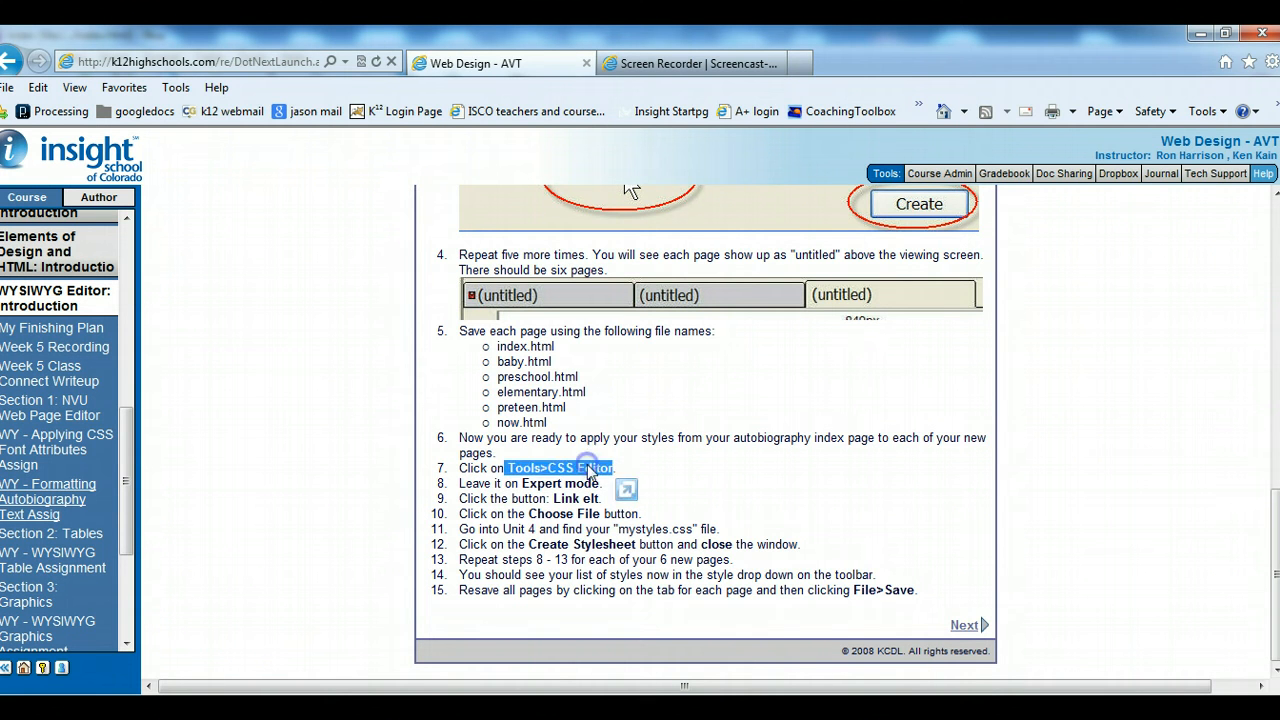
pyautogui.moveTo(506, 483); pyautogui.dragTo(578, 483)
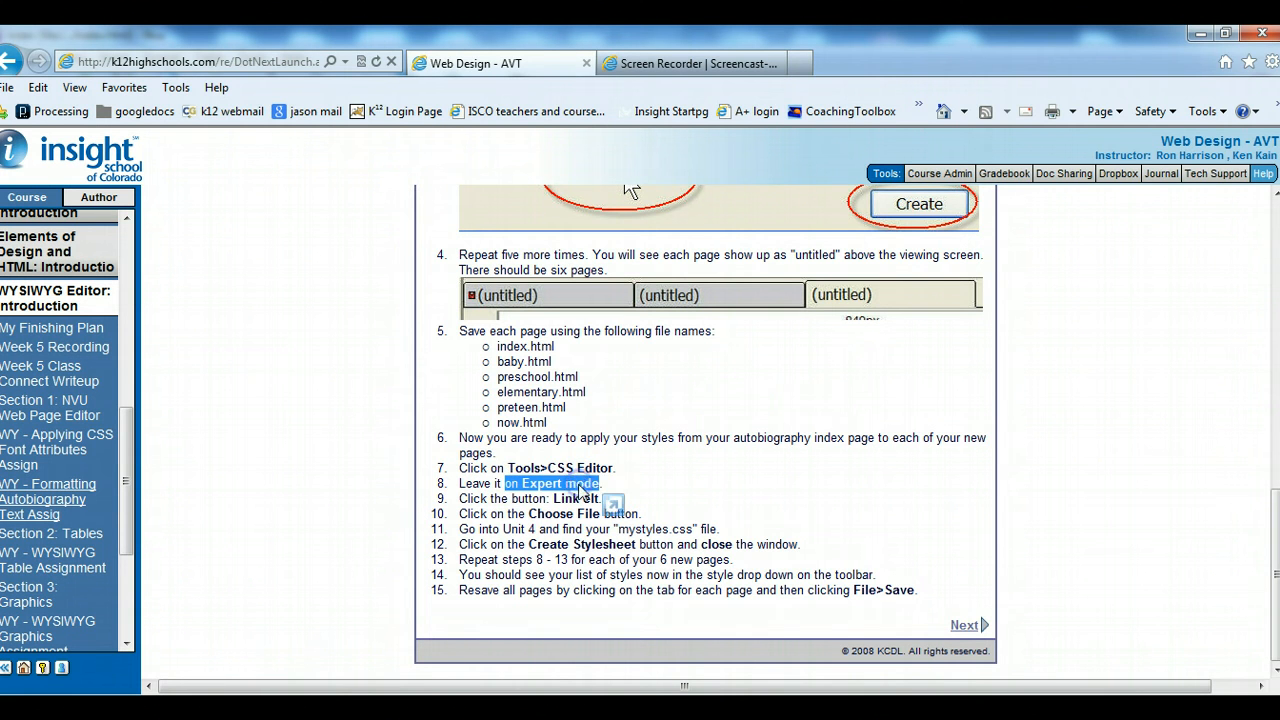
pyautogui.click(580, 490)
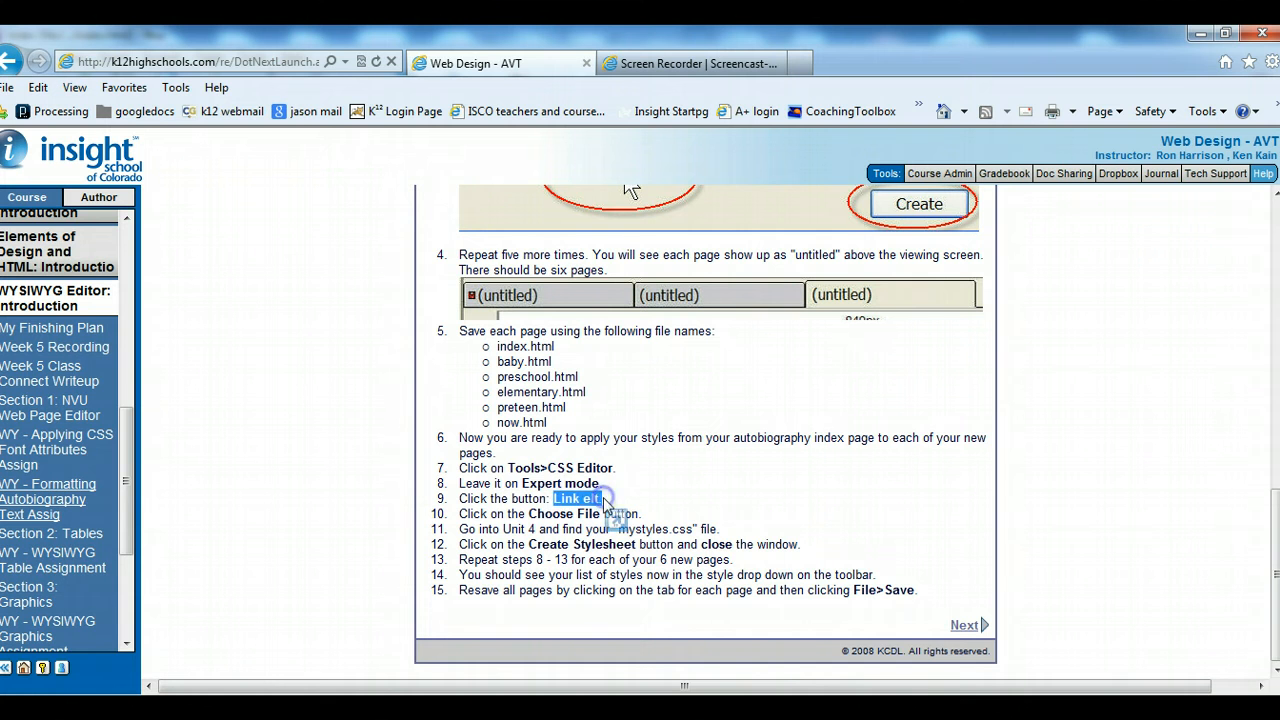
pyautogui.moveTo(529, 514); pyautogui.dragTo(668, 534)
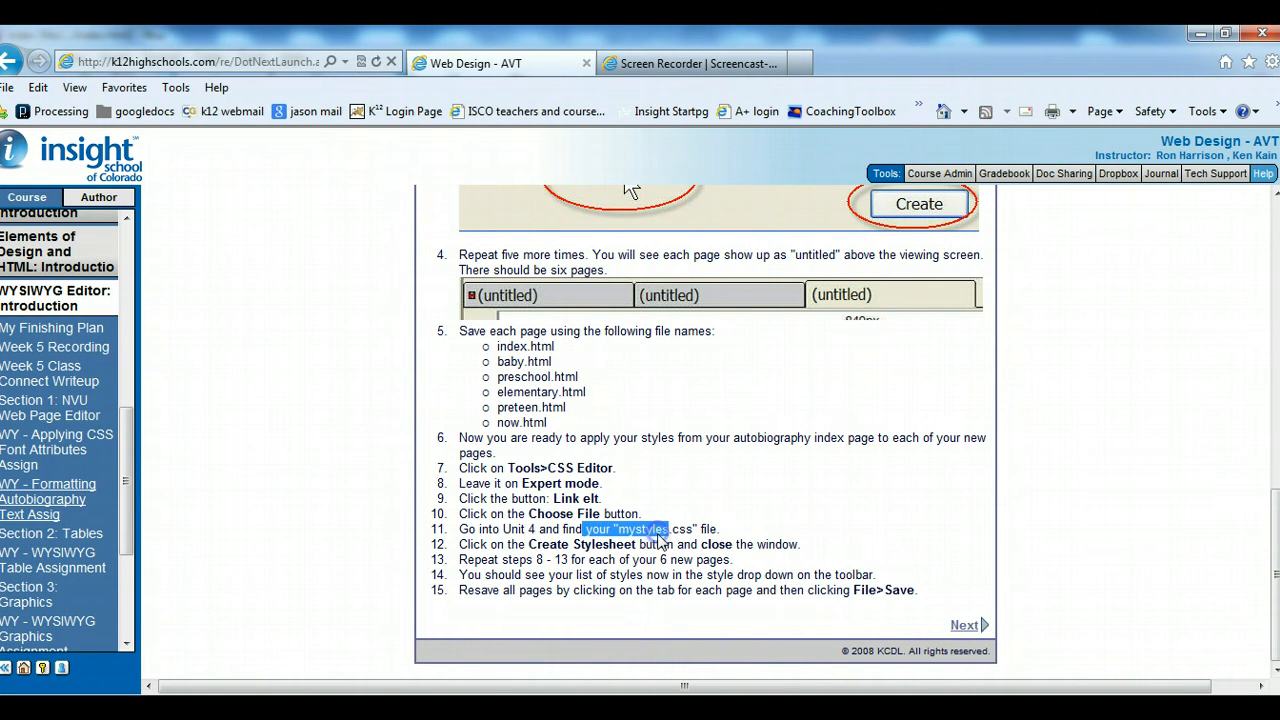
pyautogui.click(679, 465)
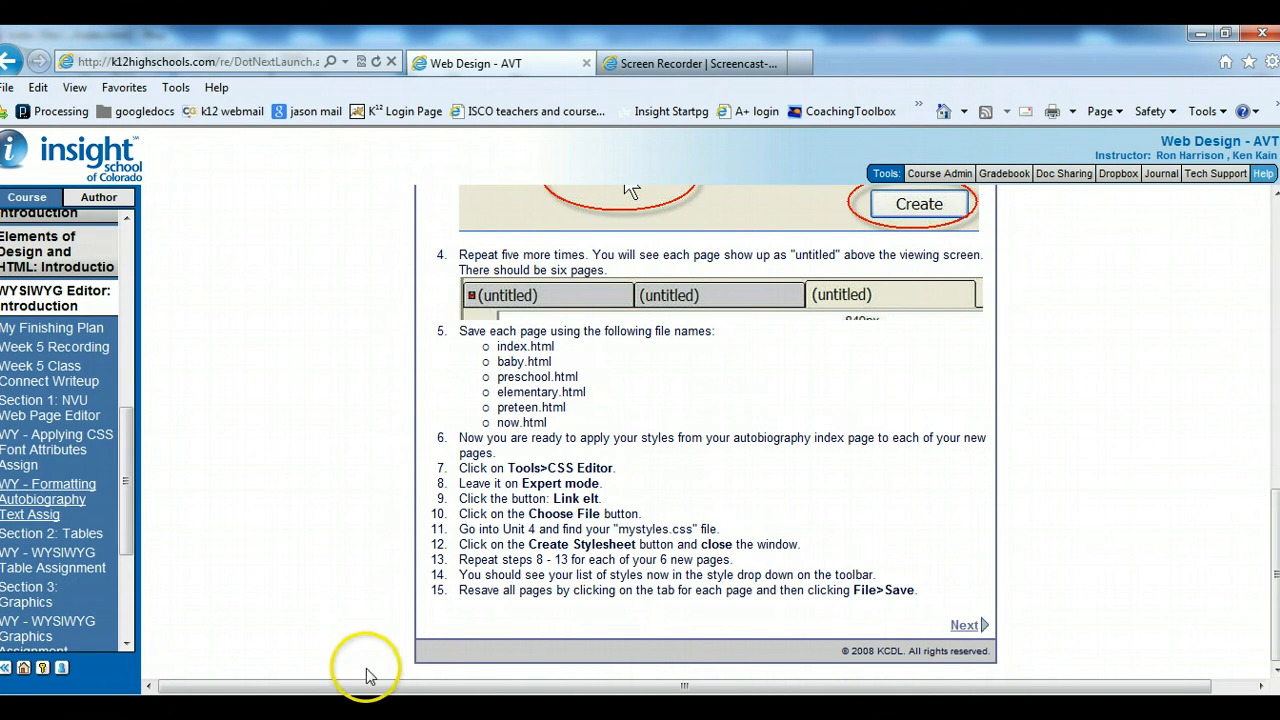
# Return to Nvu, start a new linked stylesheet for the index page in the CSS Editor, and choose mystyles.css from the unit4 folder.
pyautogui.click(392, 712)
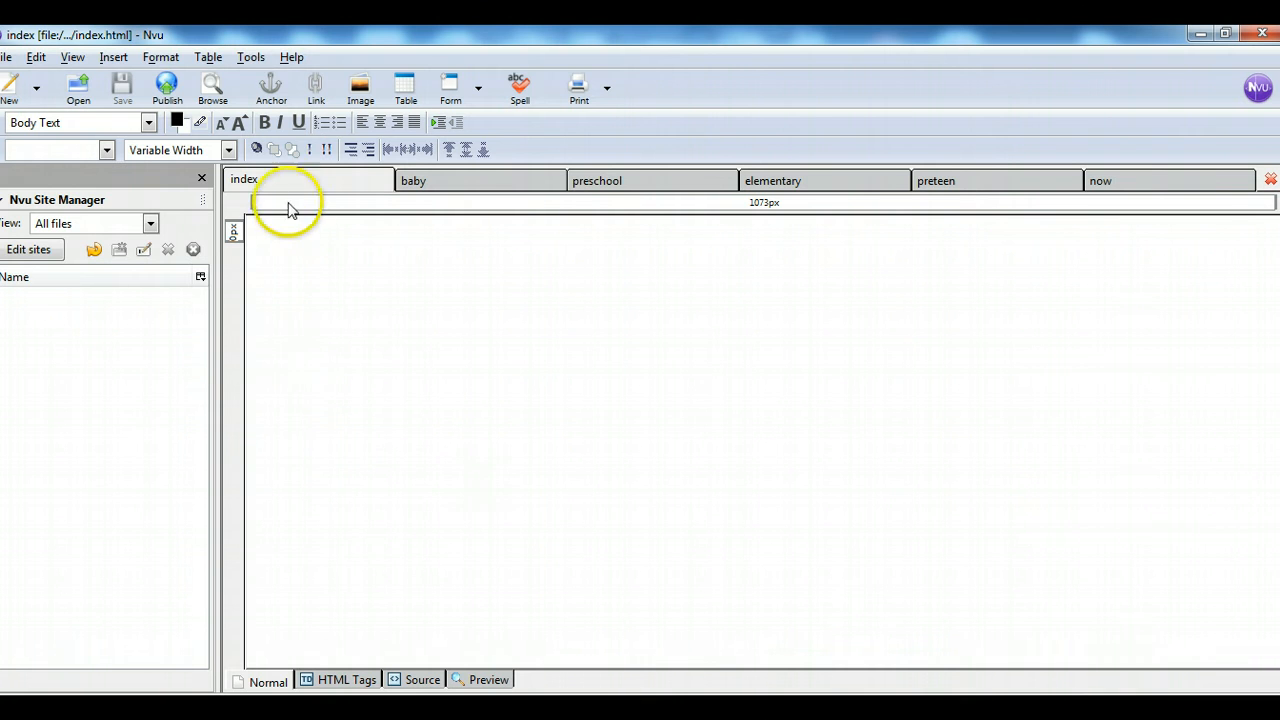
pyautogui.click(250, 57)
pyautogui.click(268, 117)
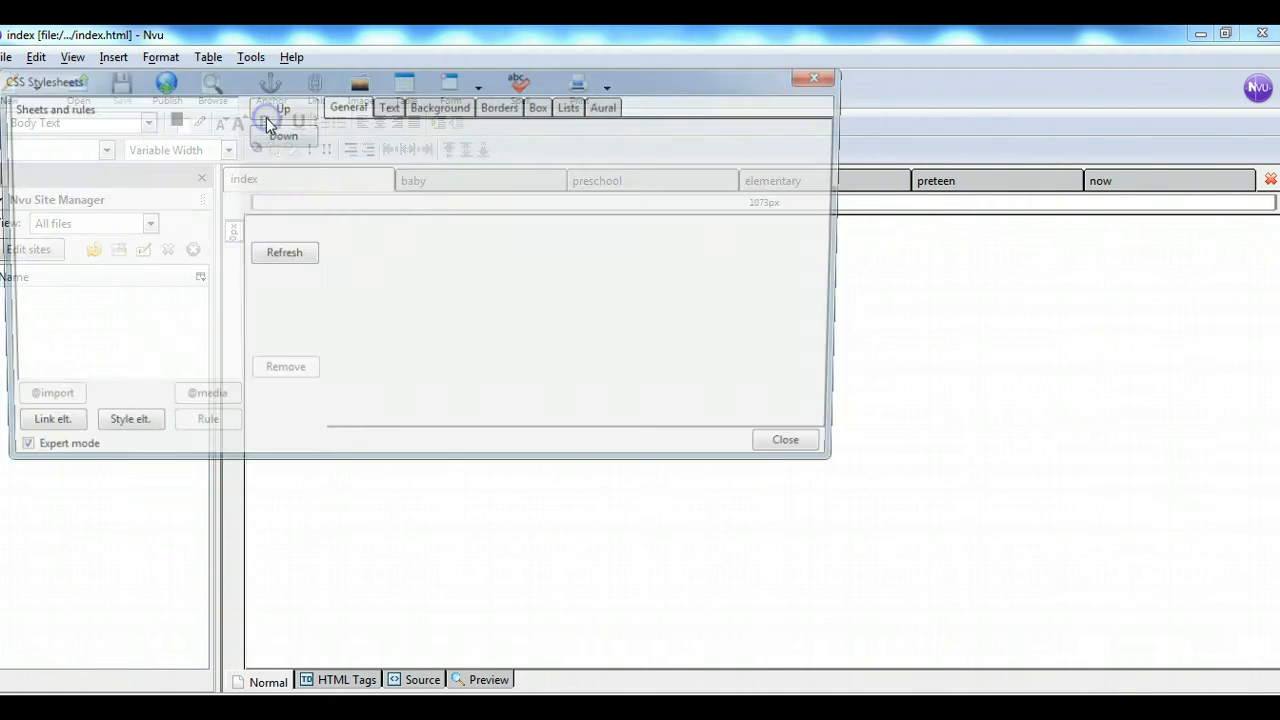
pyautogui.click(50, 432)
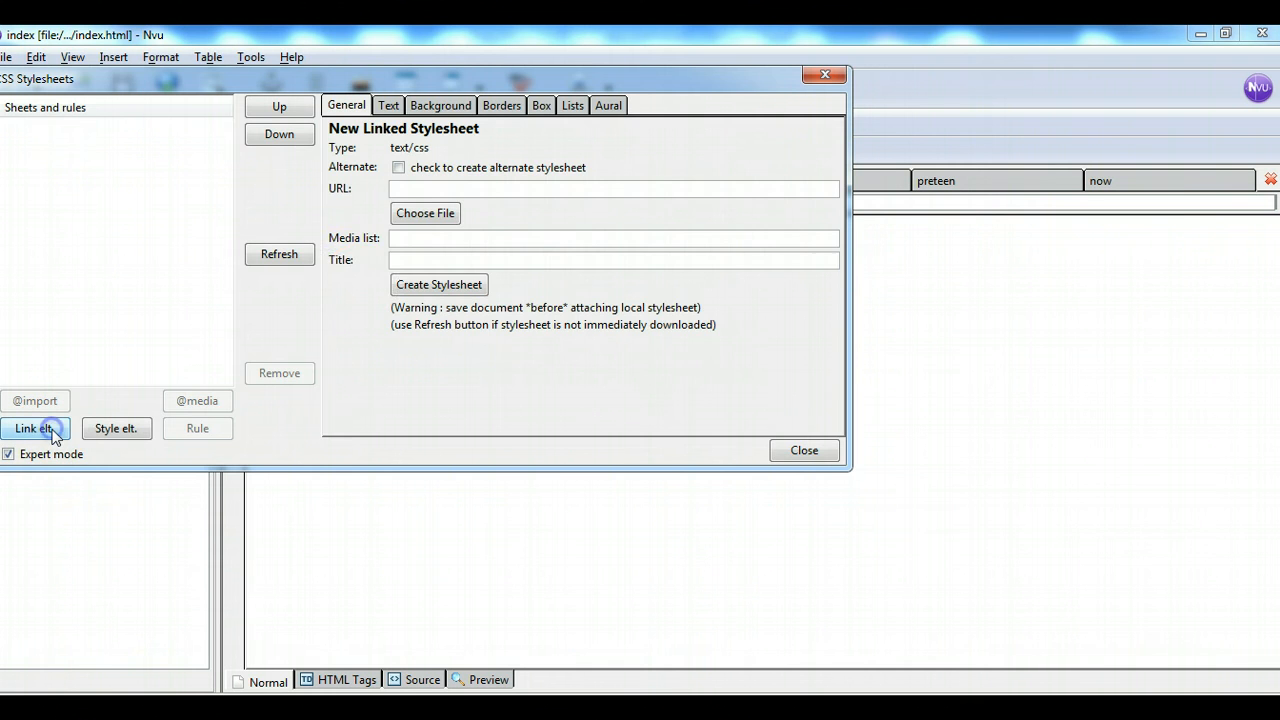
pyautogui.click(421, 214)
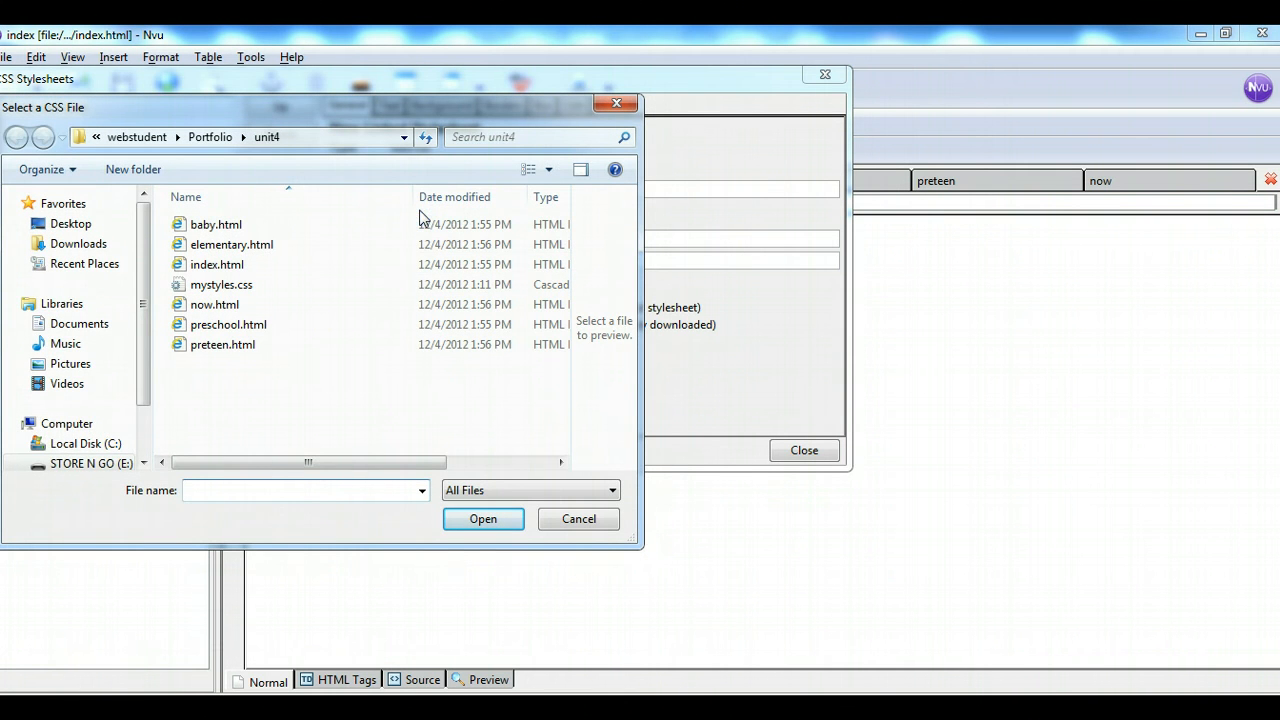
pyautogui.click(423, 490)
pyautogui.click(423, 492)
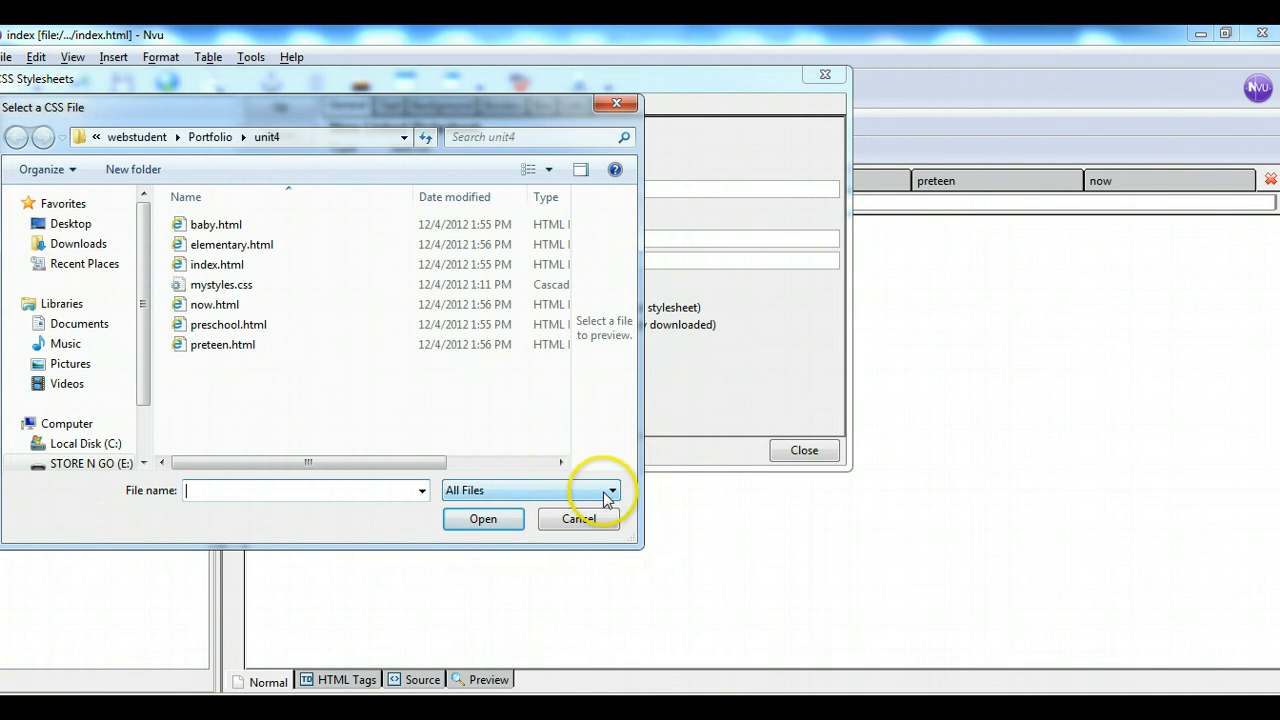
pyautogui.click(224, 285)
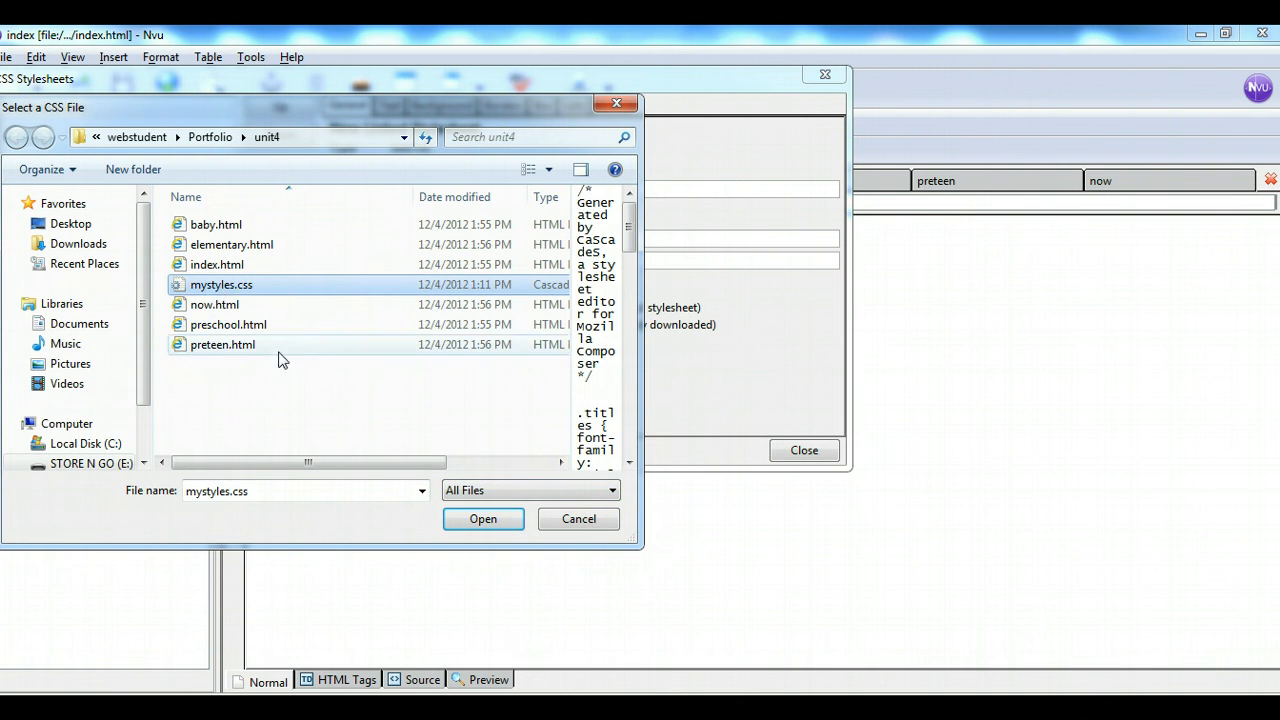
pyautogui.click(210, 287)
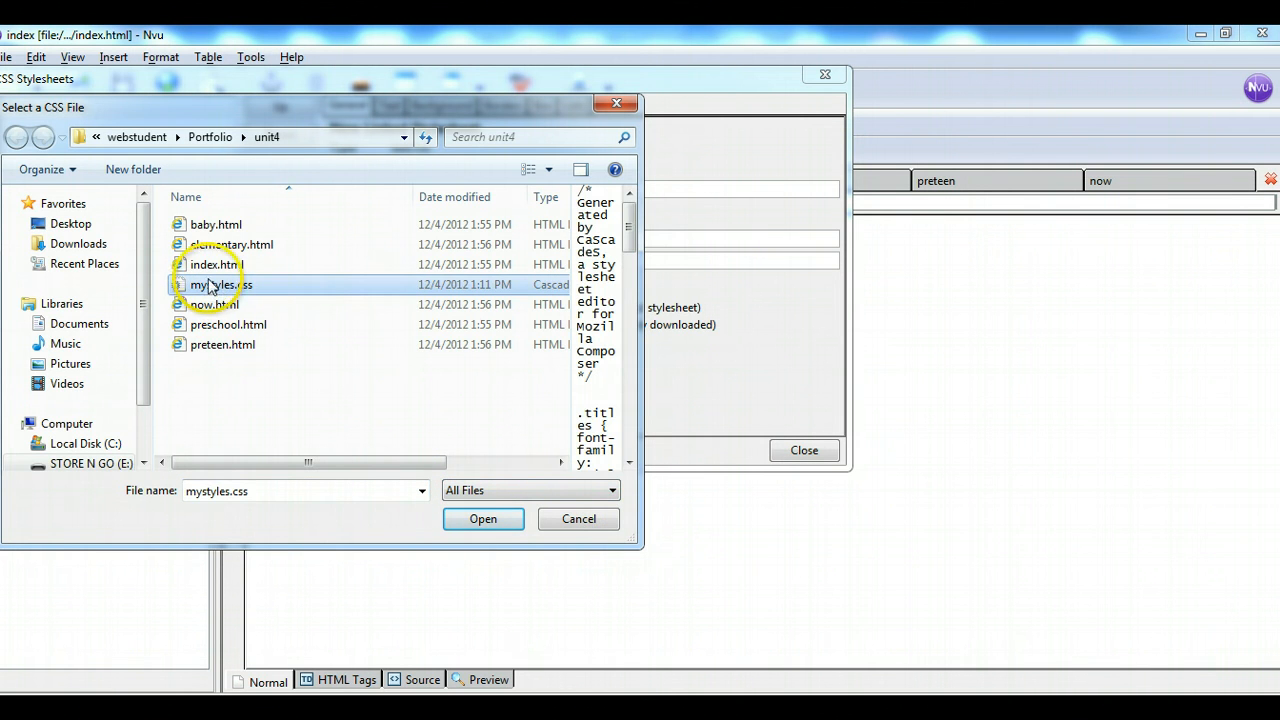
pyautogui.click(482, 518)
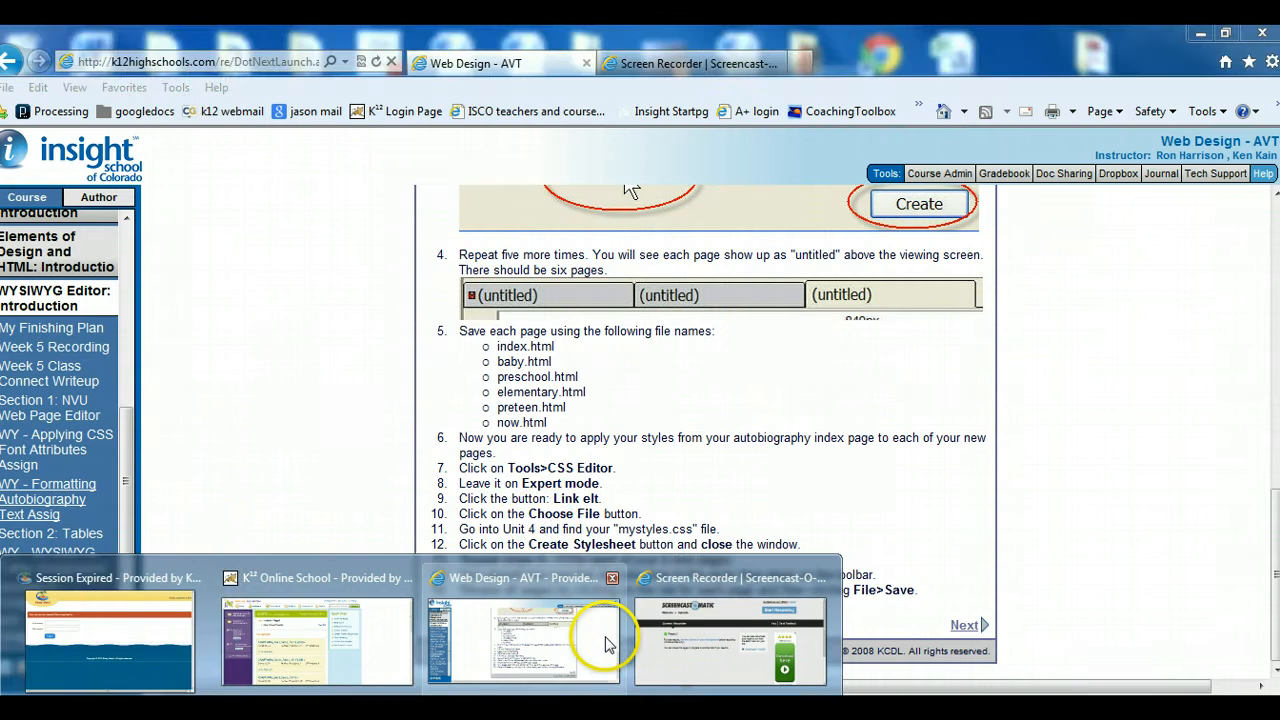
# Check the linking instructions on the Web Design course page, return to Nvu, and create the mystyles.css stylesheet link for the index page.
pyautogui.click(600, 645)
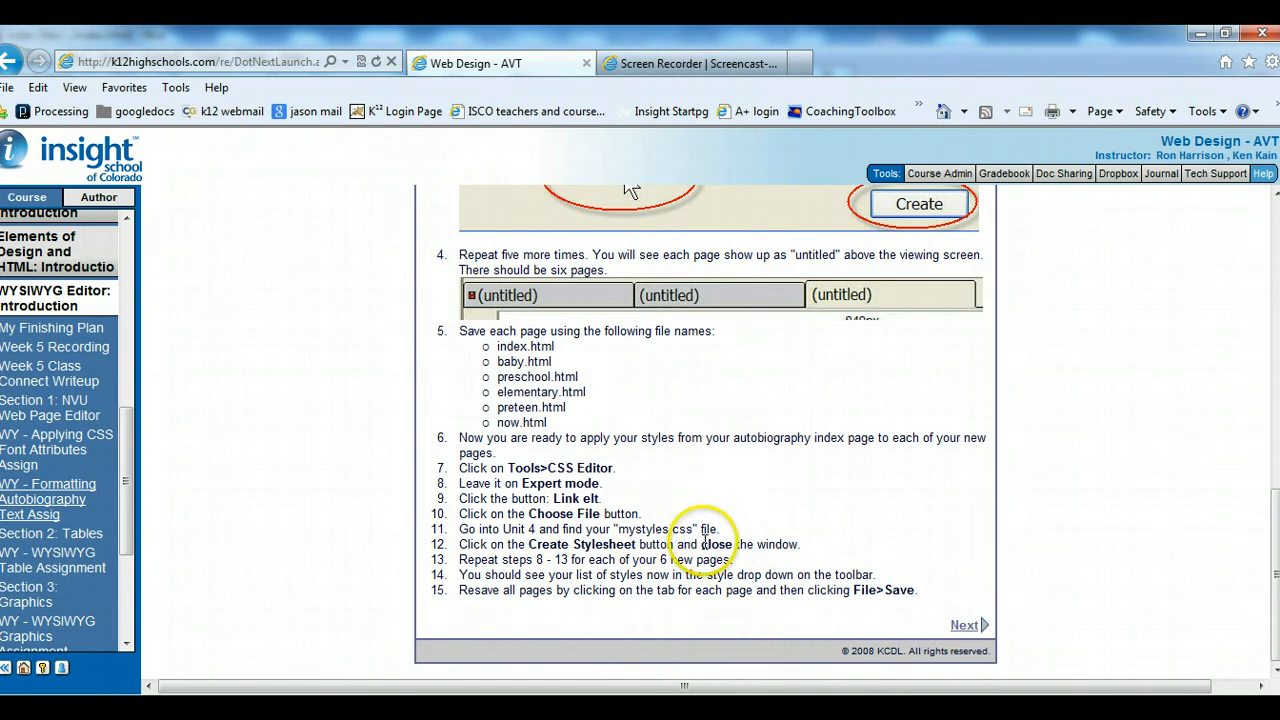
pyautogui.hotkey('alt', 'Tab')
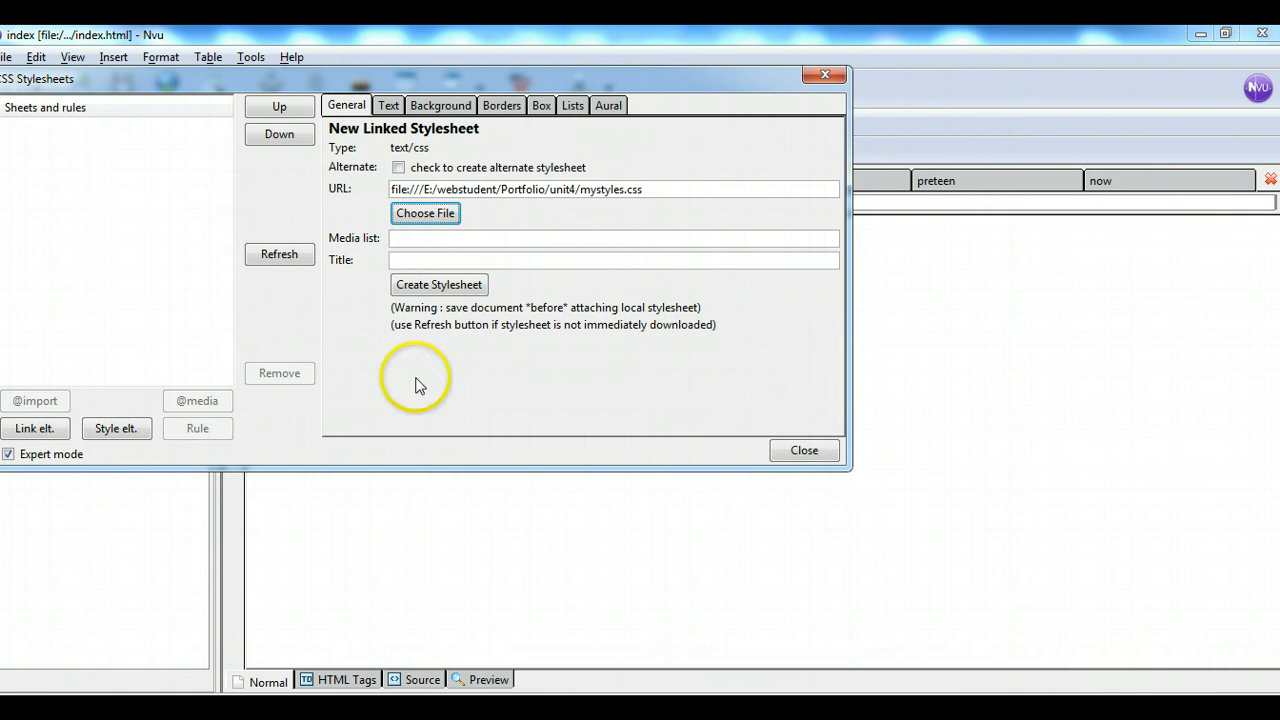
pyautogui.click(432, 286)
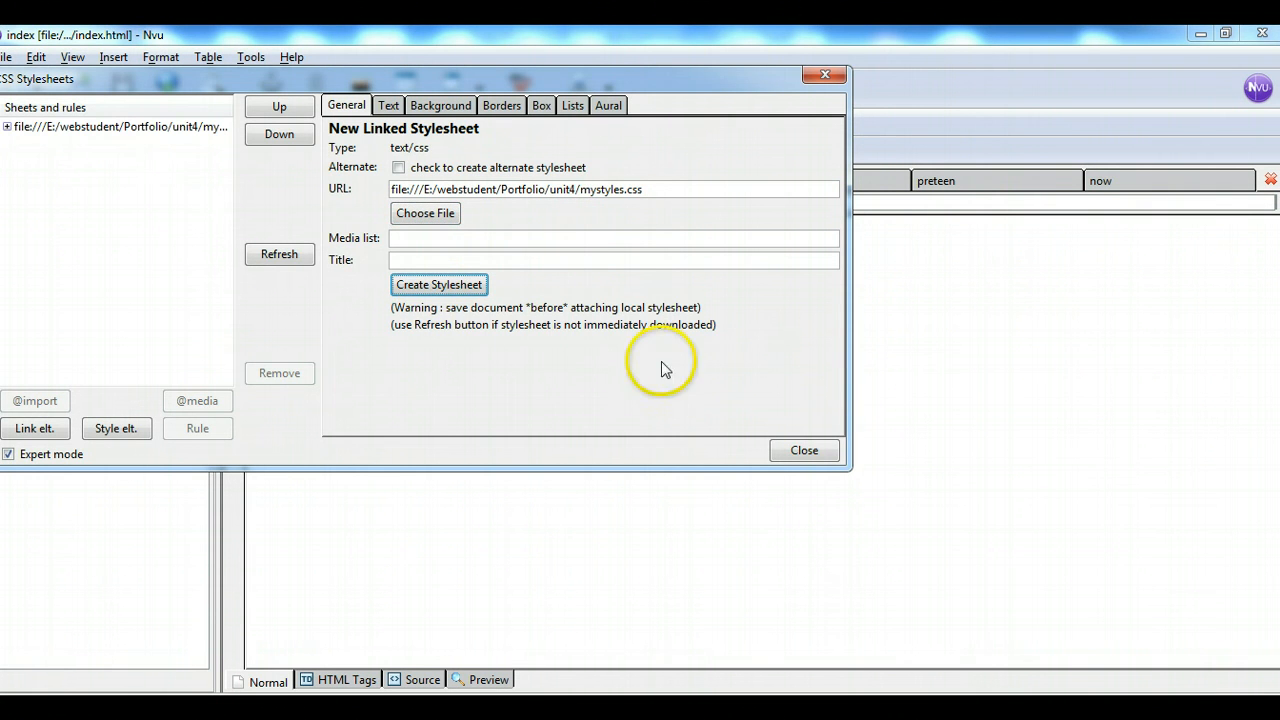
pyautogui.click(806, 455)
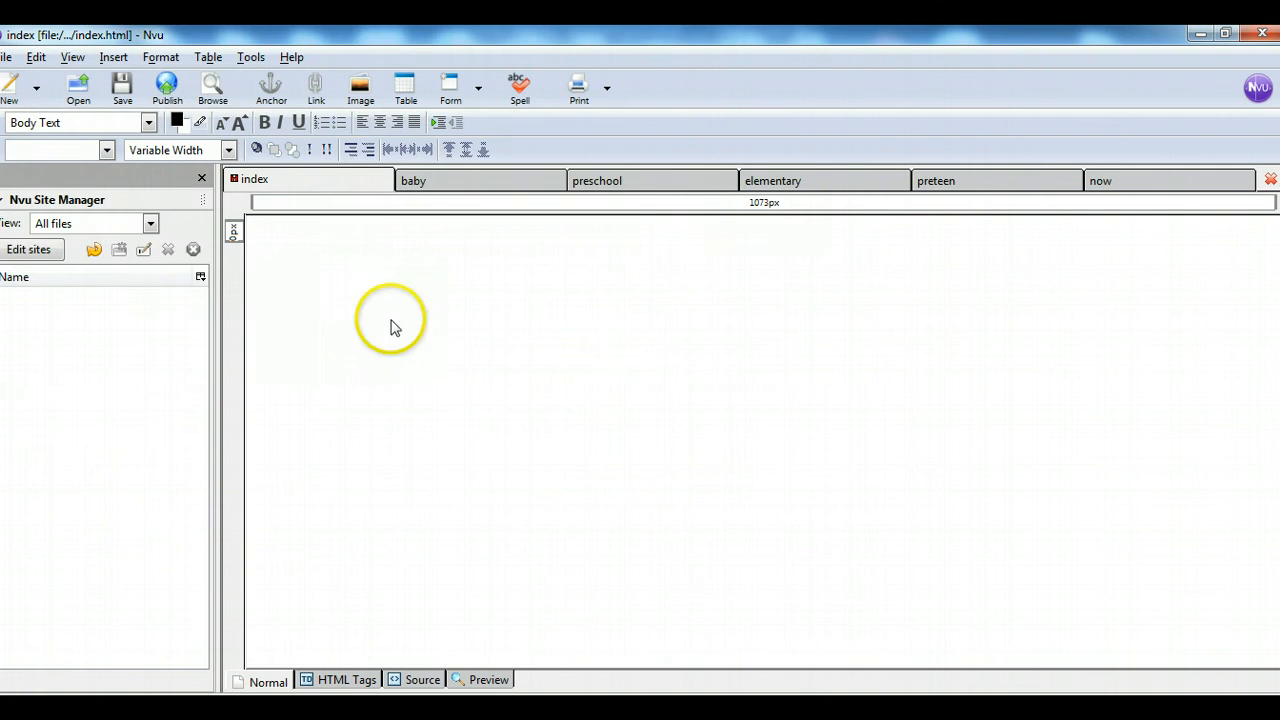
# Compare the available style classes on the index page with those on the baby page.
pyautogui.click(106, 149)
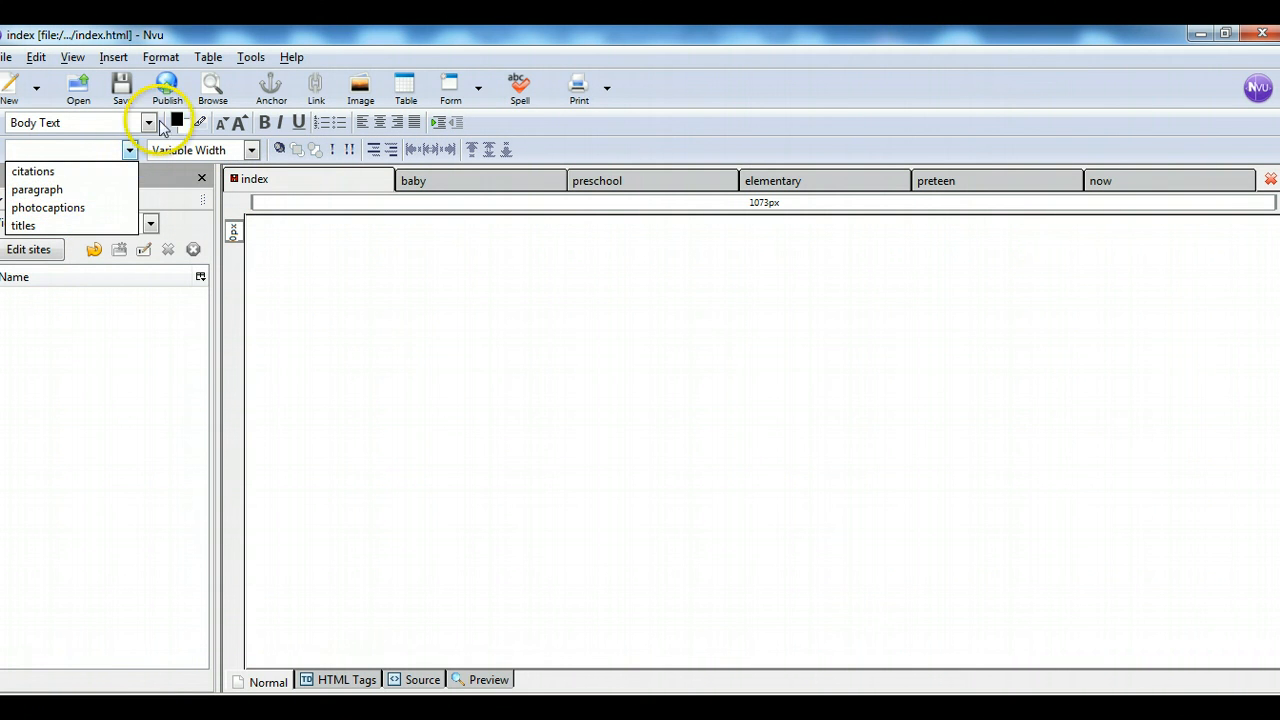
pyautogui.click(130, 150)
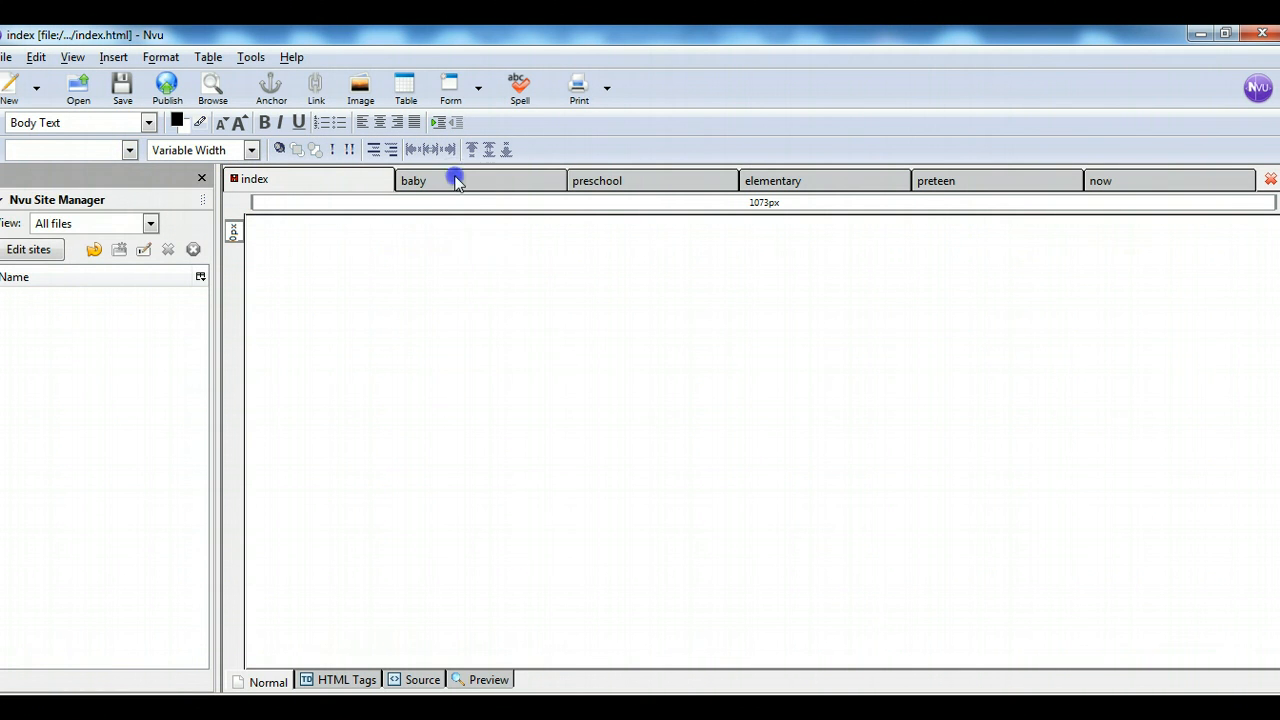
pyautogui.click(455, 178)
pyautogui.click(132, 152)
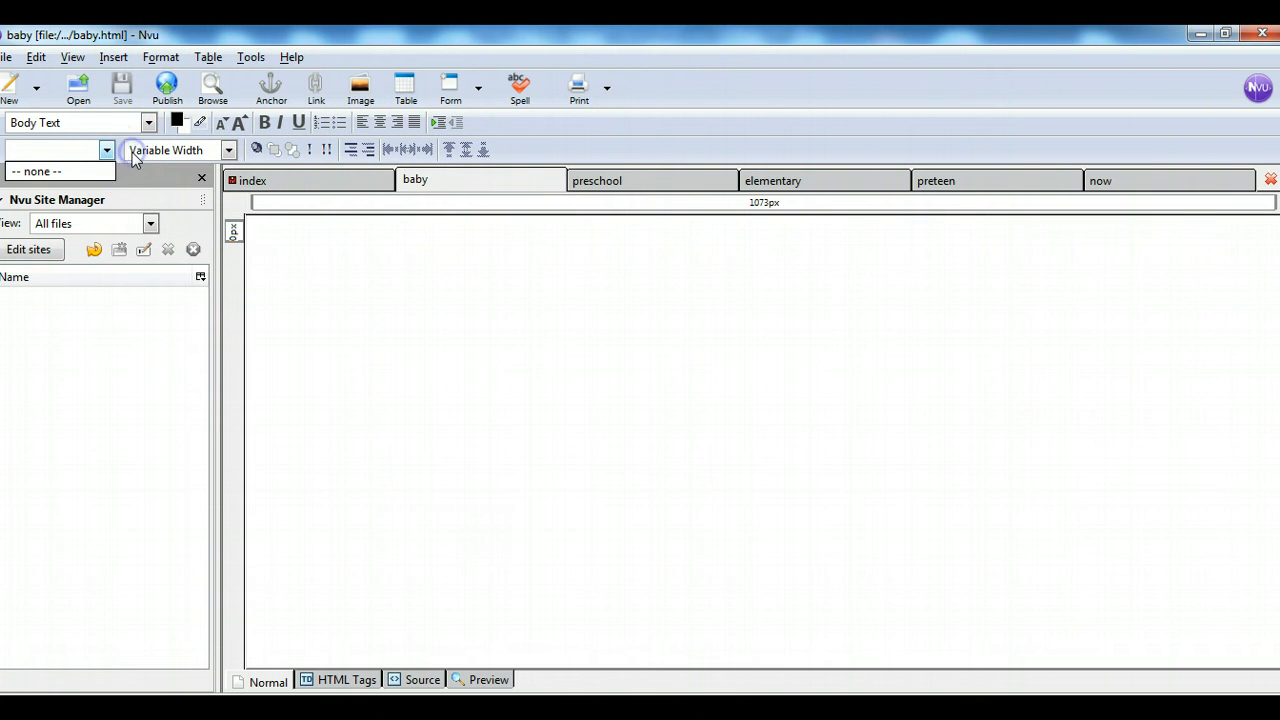
pyautogui.click(106, 152)
pyautogui.click(420, 188)
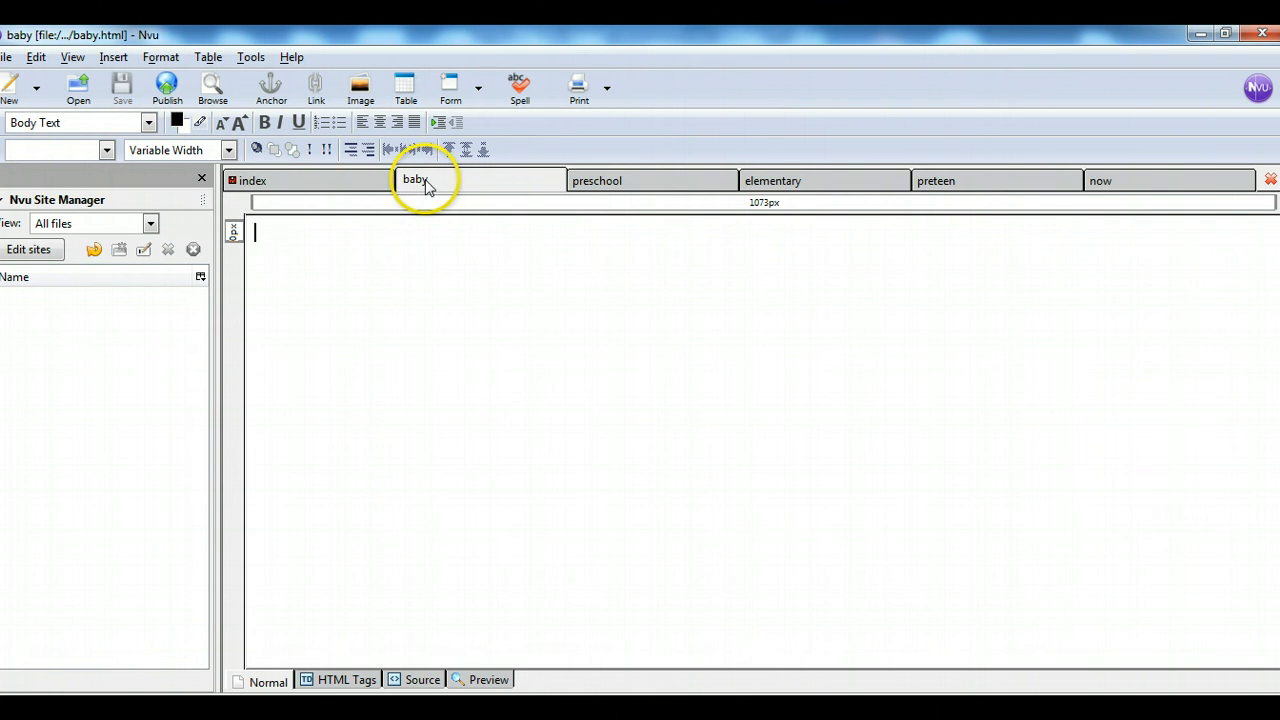
# Link mystyles.css from the unit4 folder to the baby page through the CSS Editor and check the page's style class list.
pyautogui.click(251, 57)
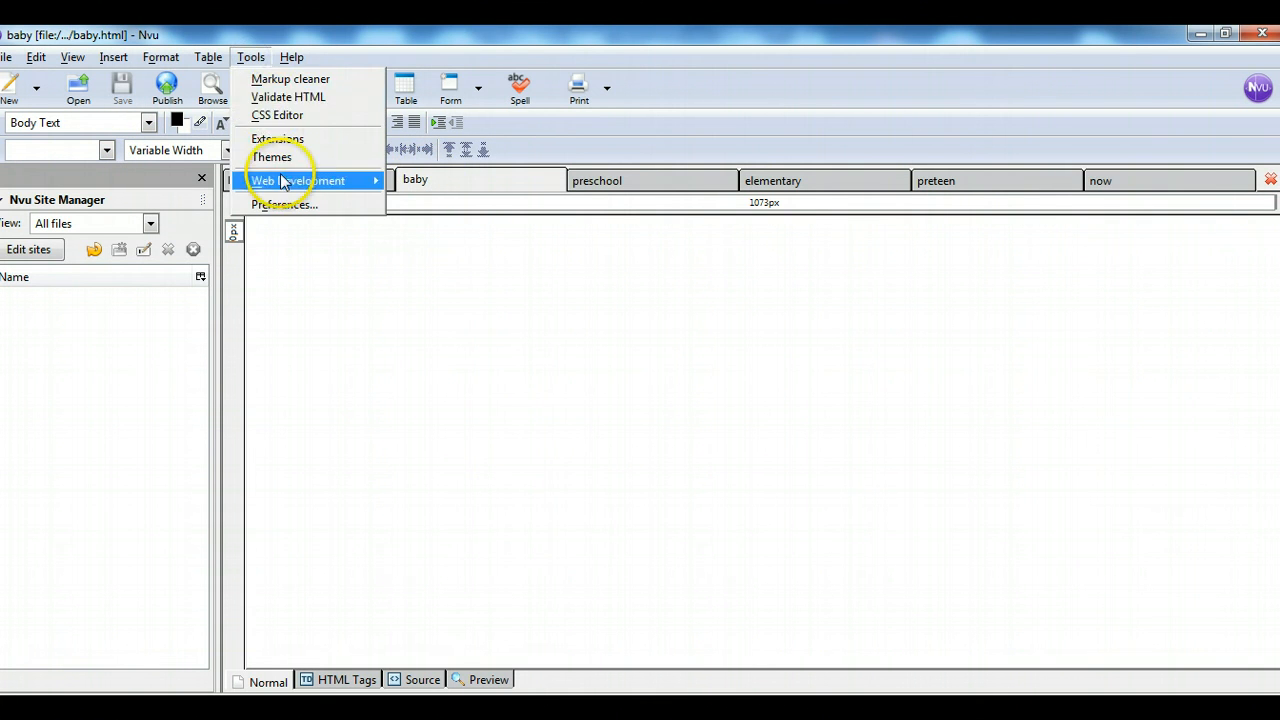
pyautogui.click(284, 116)
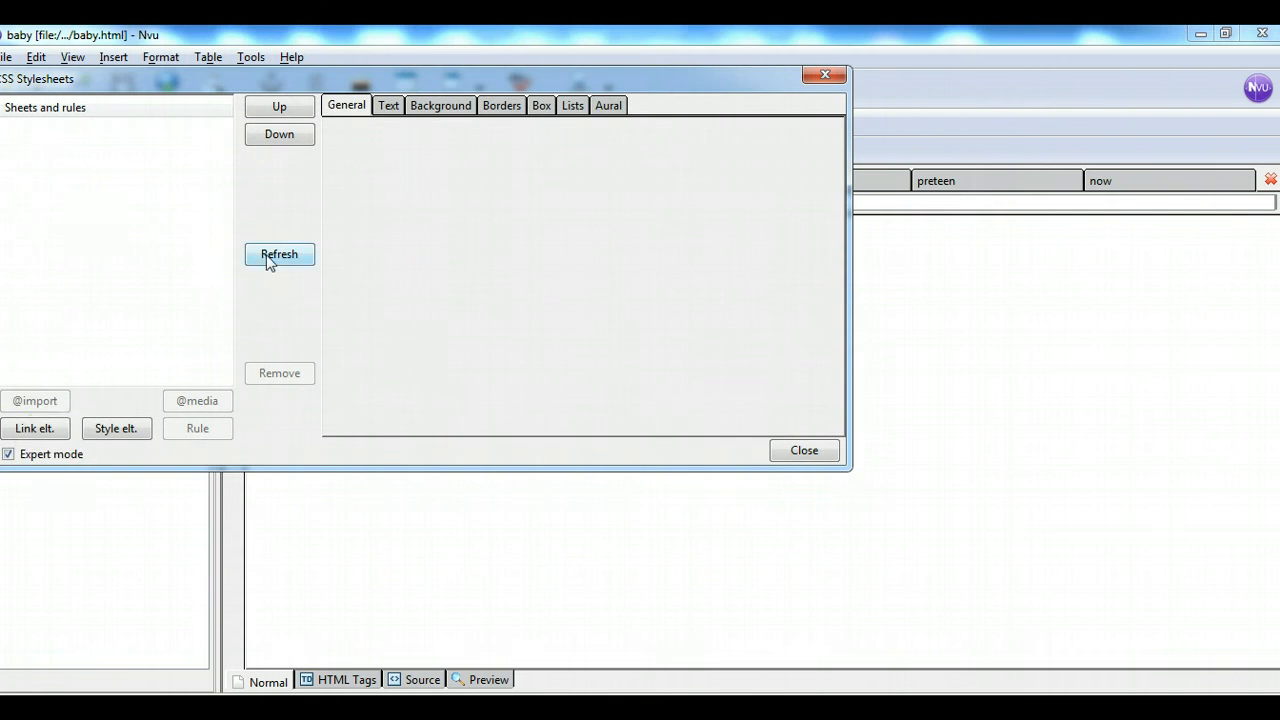
pyautogui.click(30, 430)
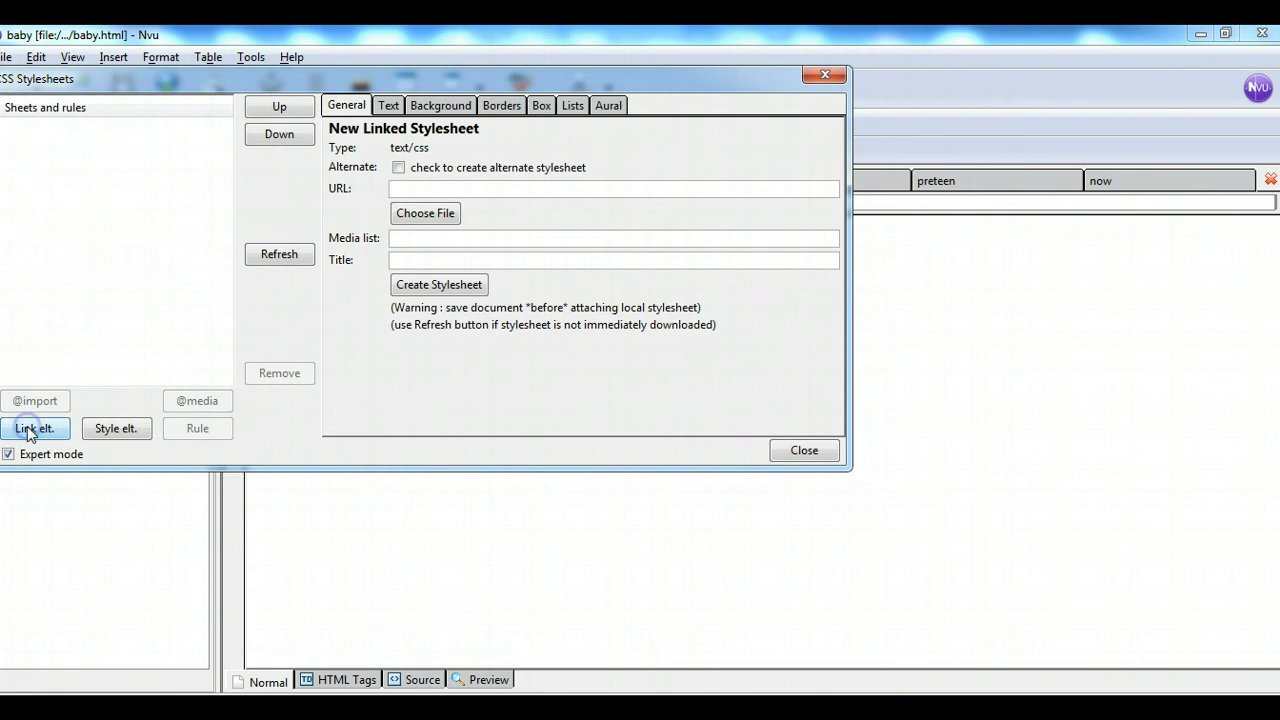
pyautogui.click(410, 213)
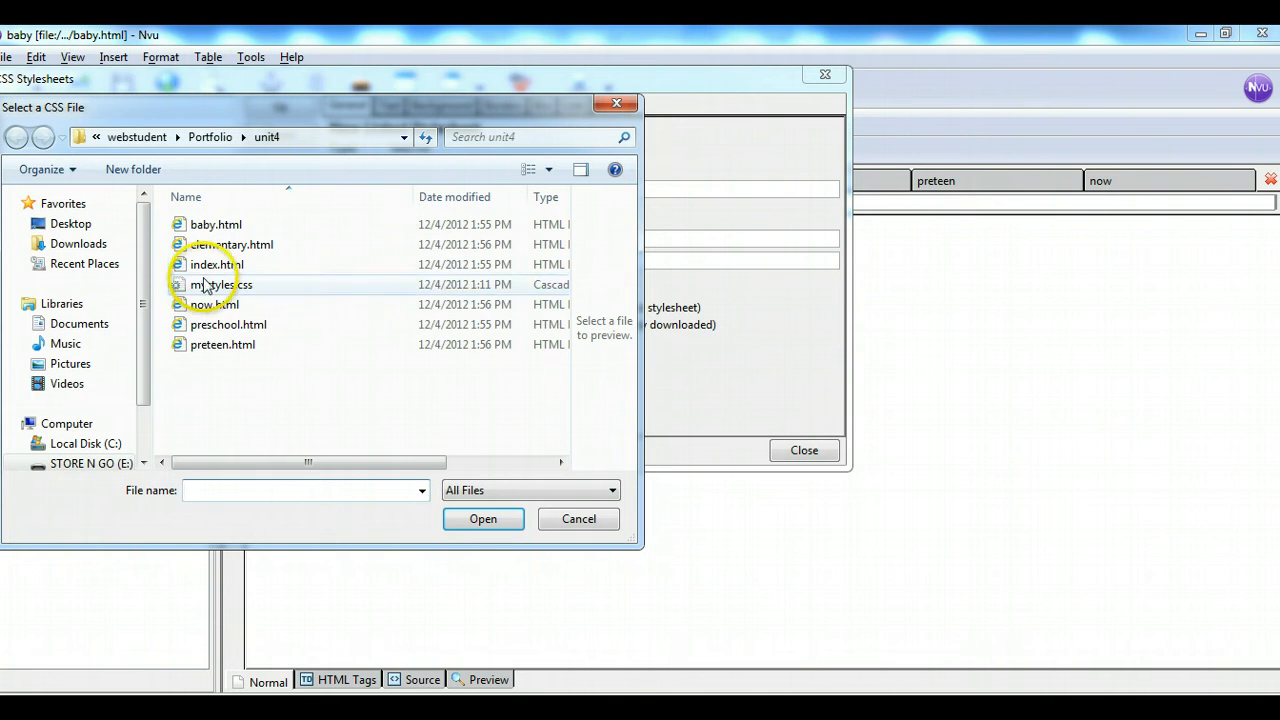
pyautogui.click(220, 285)
pyautogui.click(483, 519)
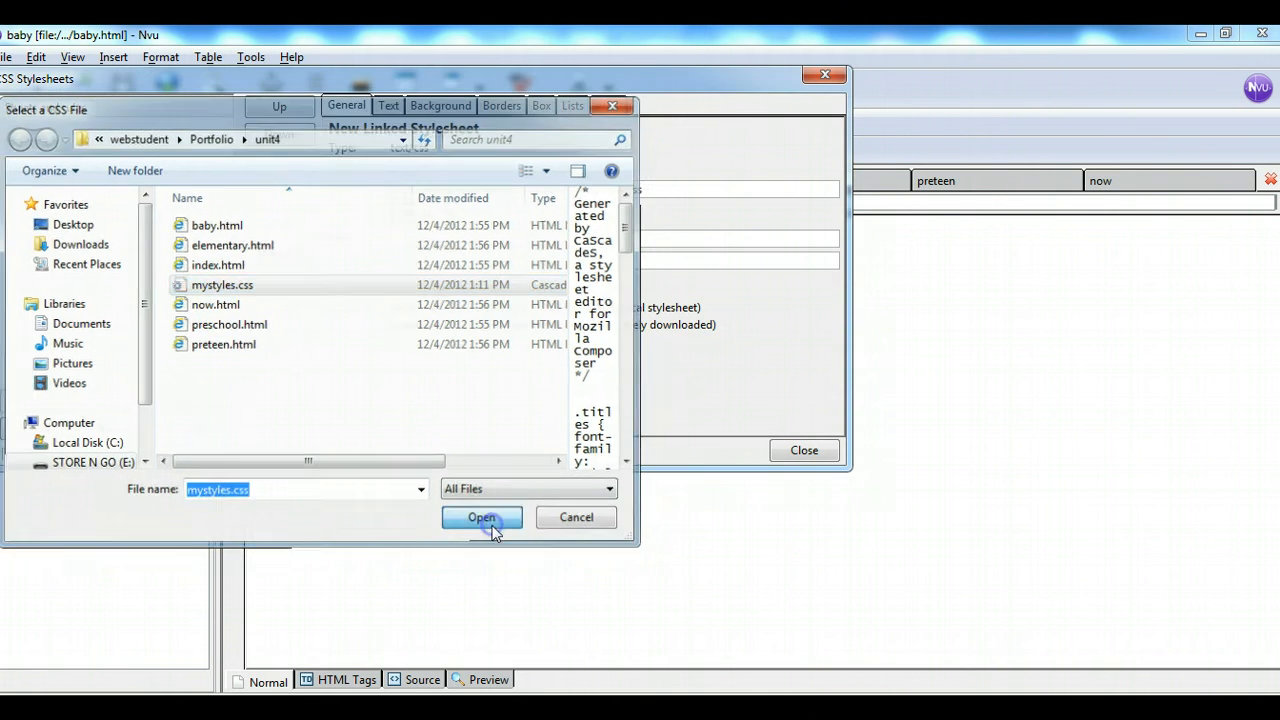
pyautogui.click(435, 286)
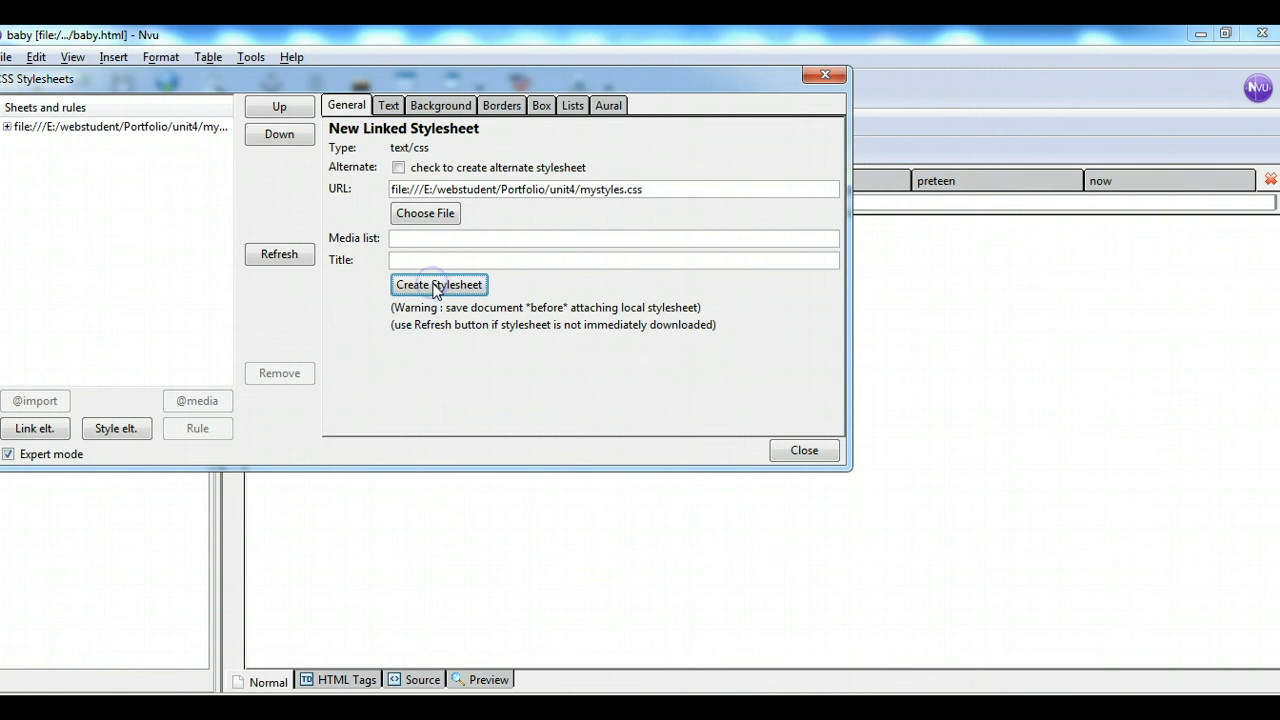
pyautogui.click(791, 451)
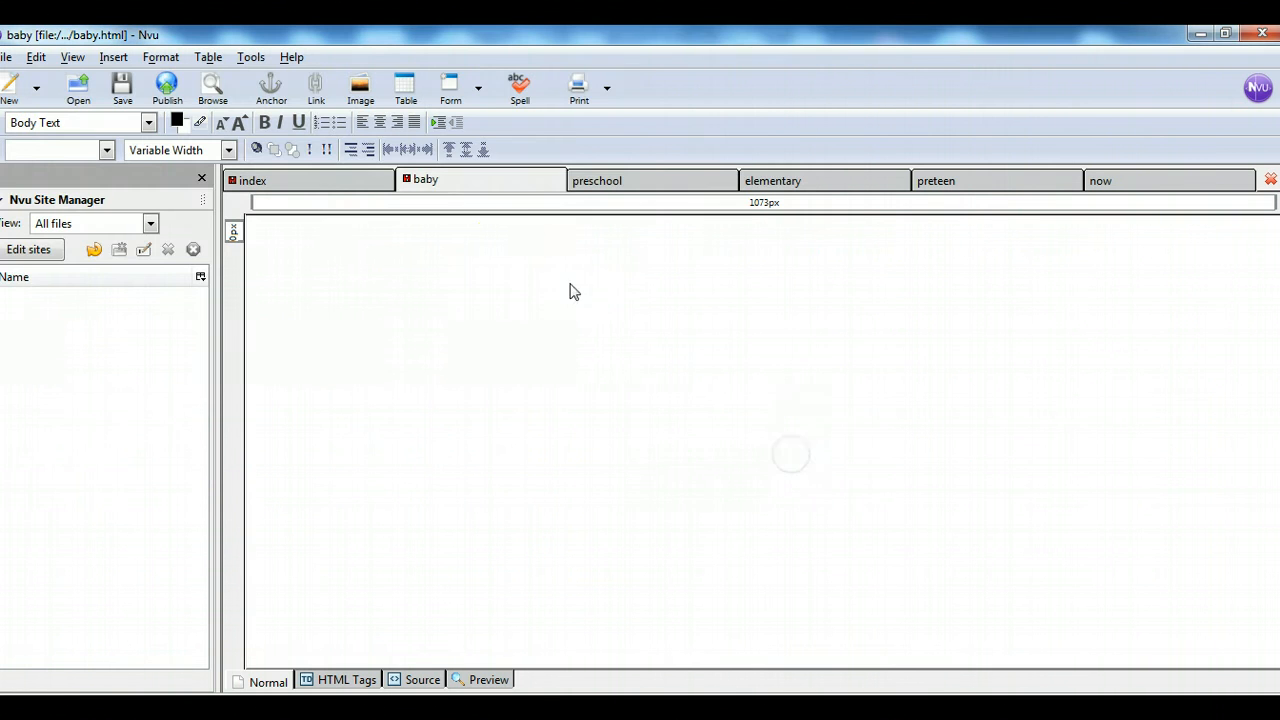
pyautogui.click(106, 151)
pyautogui.click(106, 153)
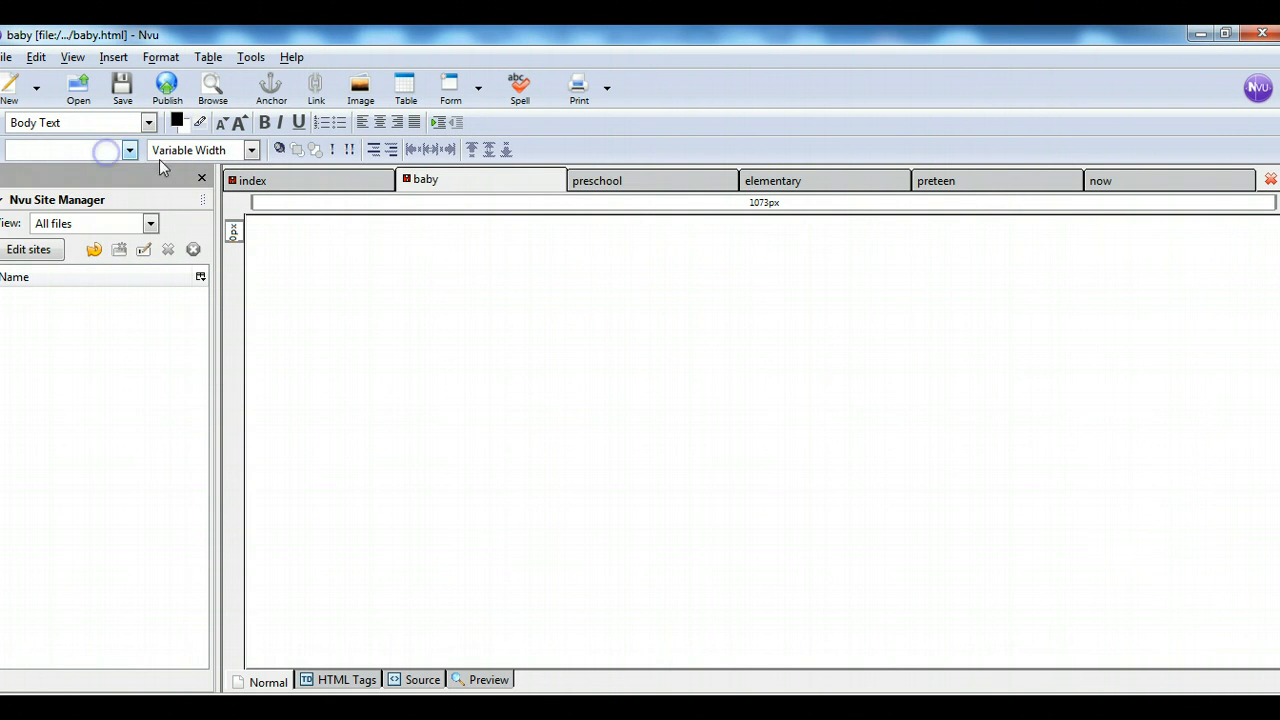
# Link mystyles.css from the unit4 folder to the preschool page through the CSS Editor.
pyautogui.click(622, 181)
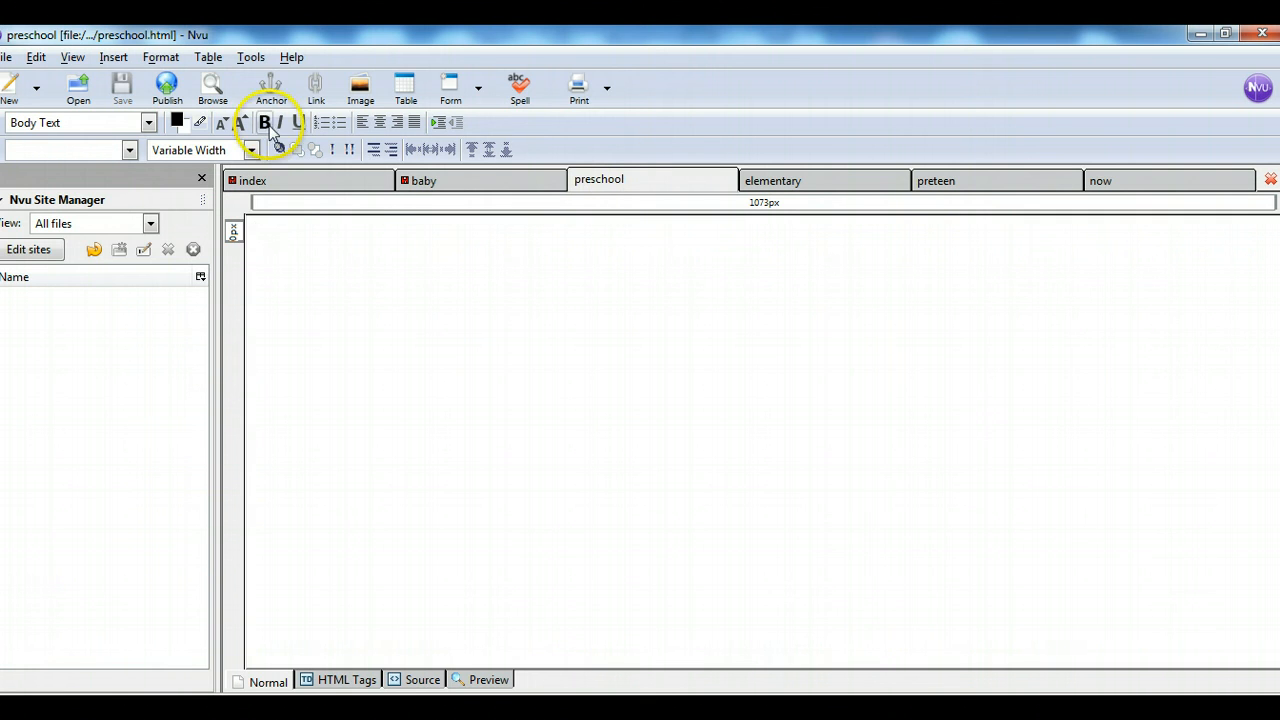
pyautogui.click(252, 57)
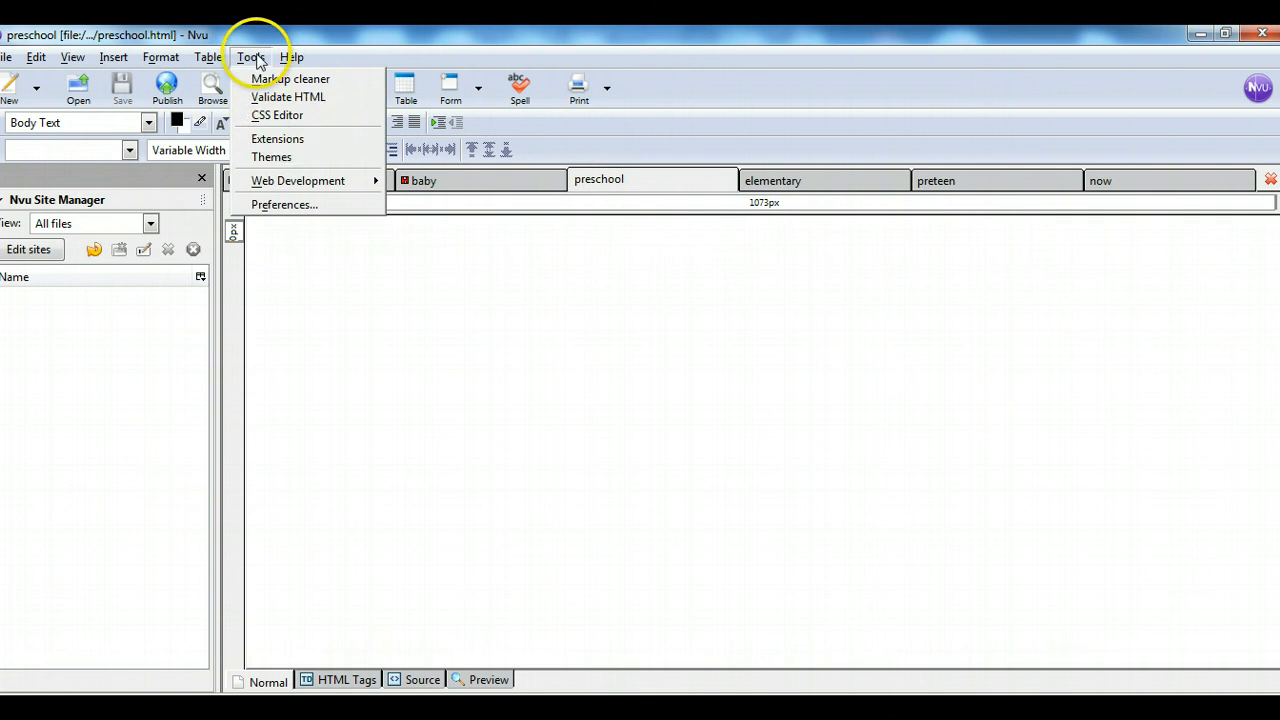
pyautogui.click(282, 115)
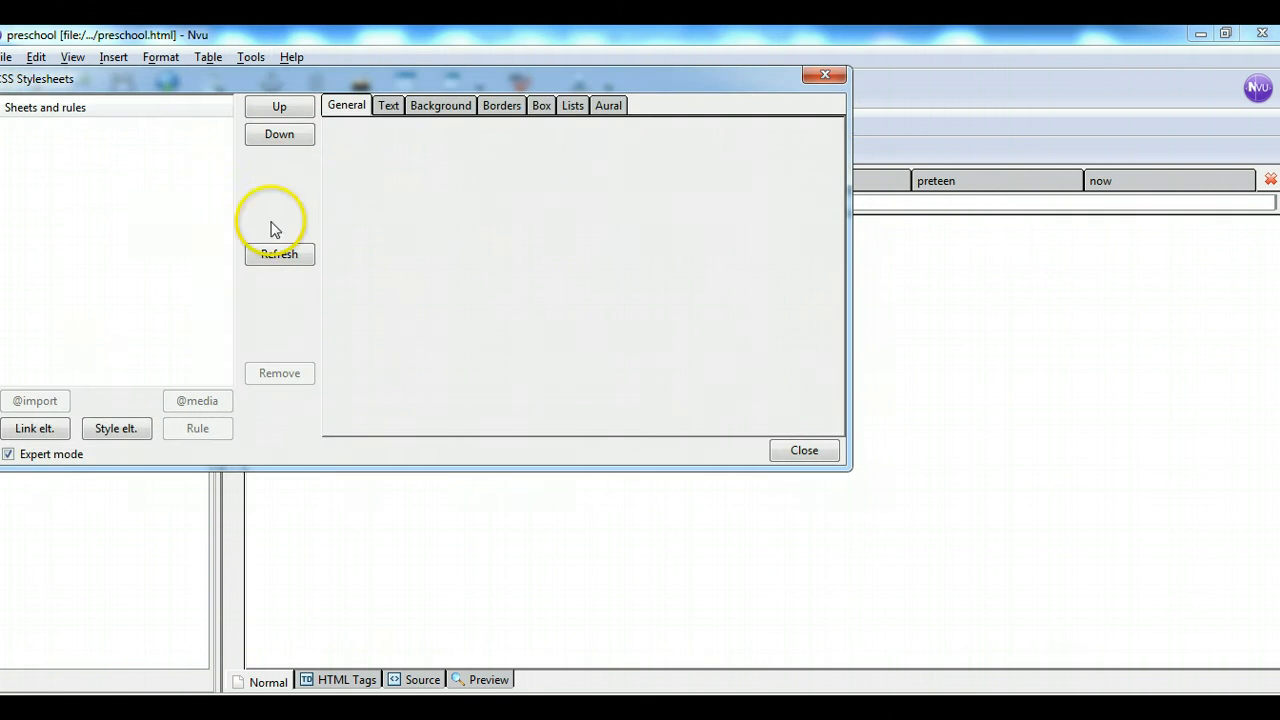
pyautogui.click(30, 428)
pyautogui.click(417, 214)
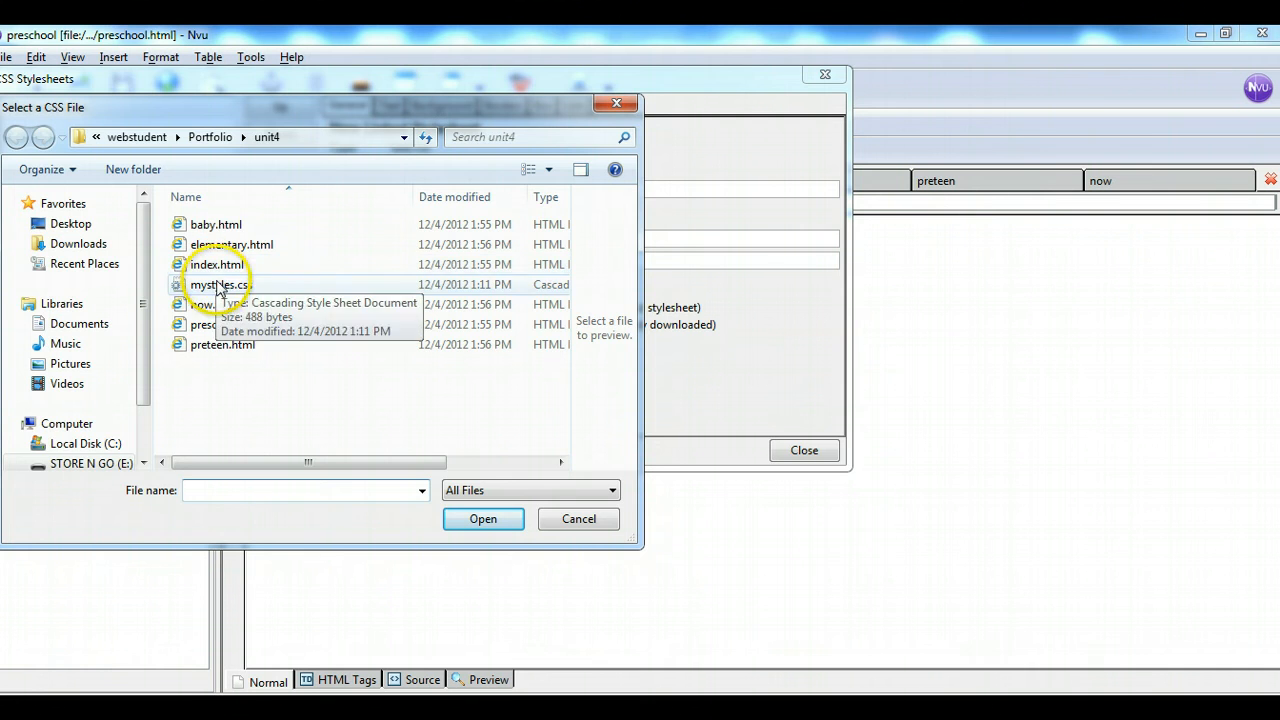
pyautogui.click(222, 285)
pyautogui.click(484, 520)
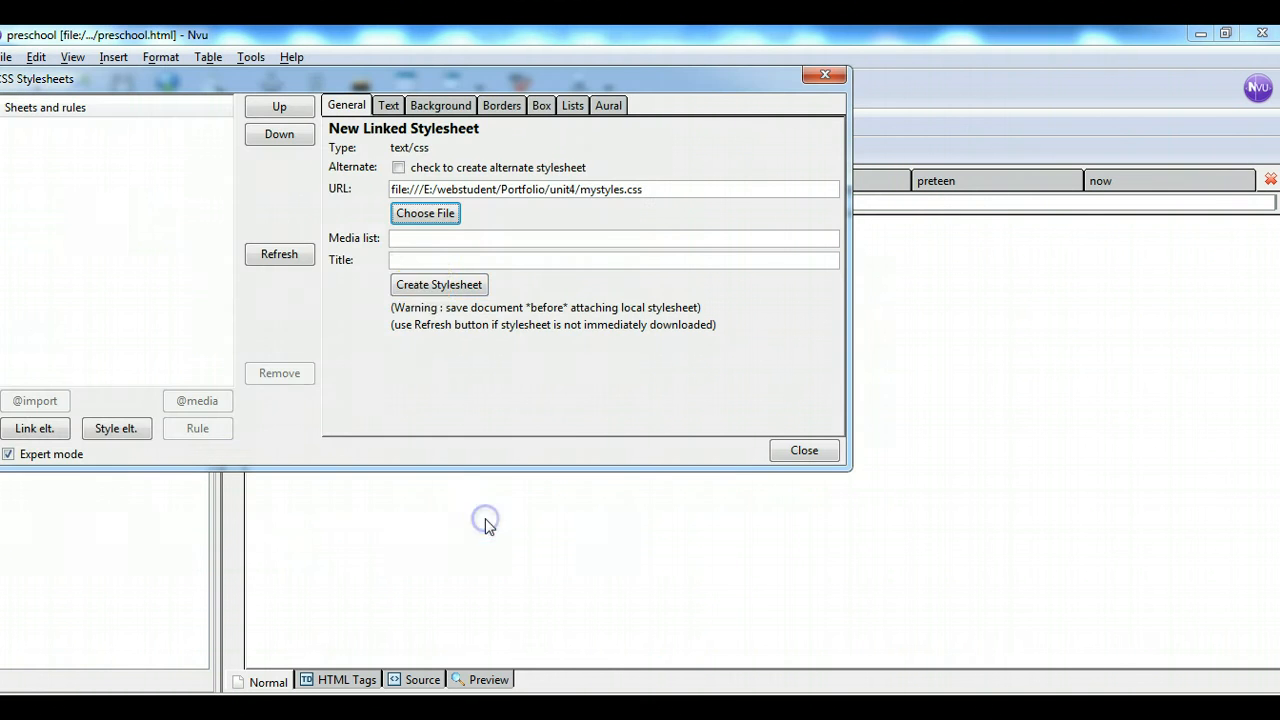
pyautogui.click(420, 289)
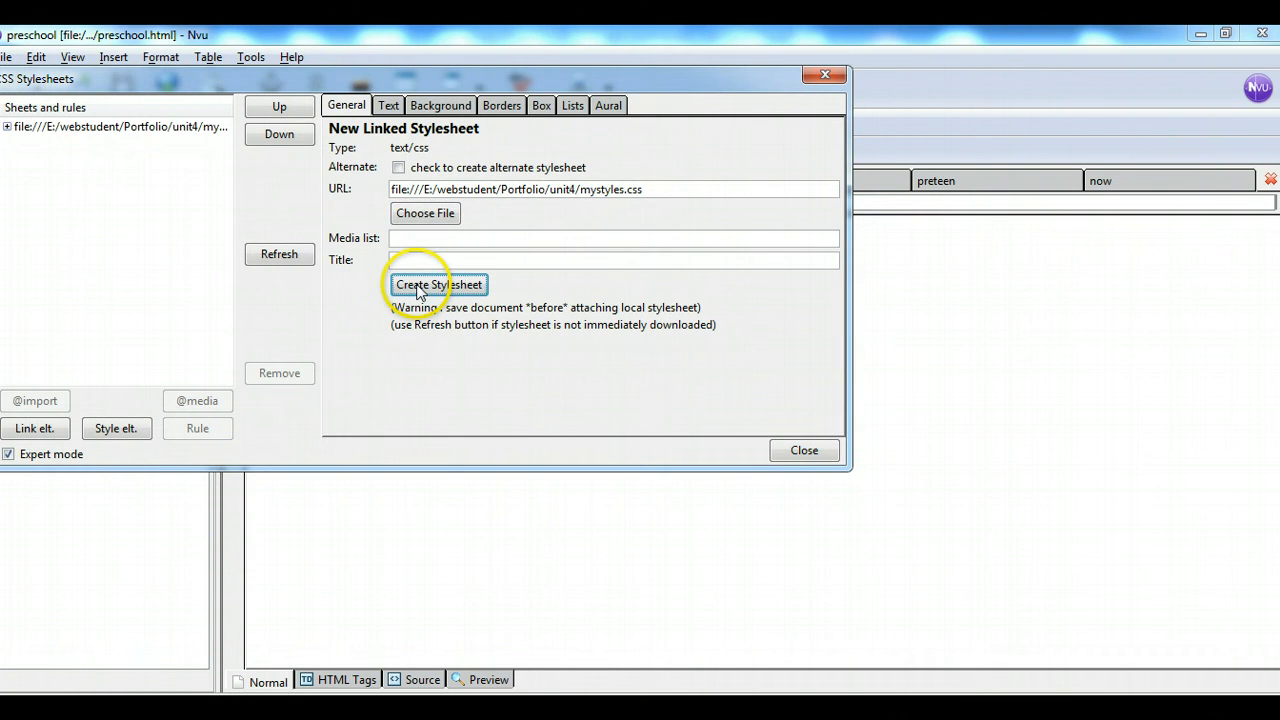
pyautogui.click(795, 451)
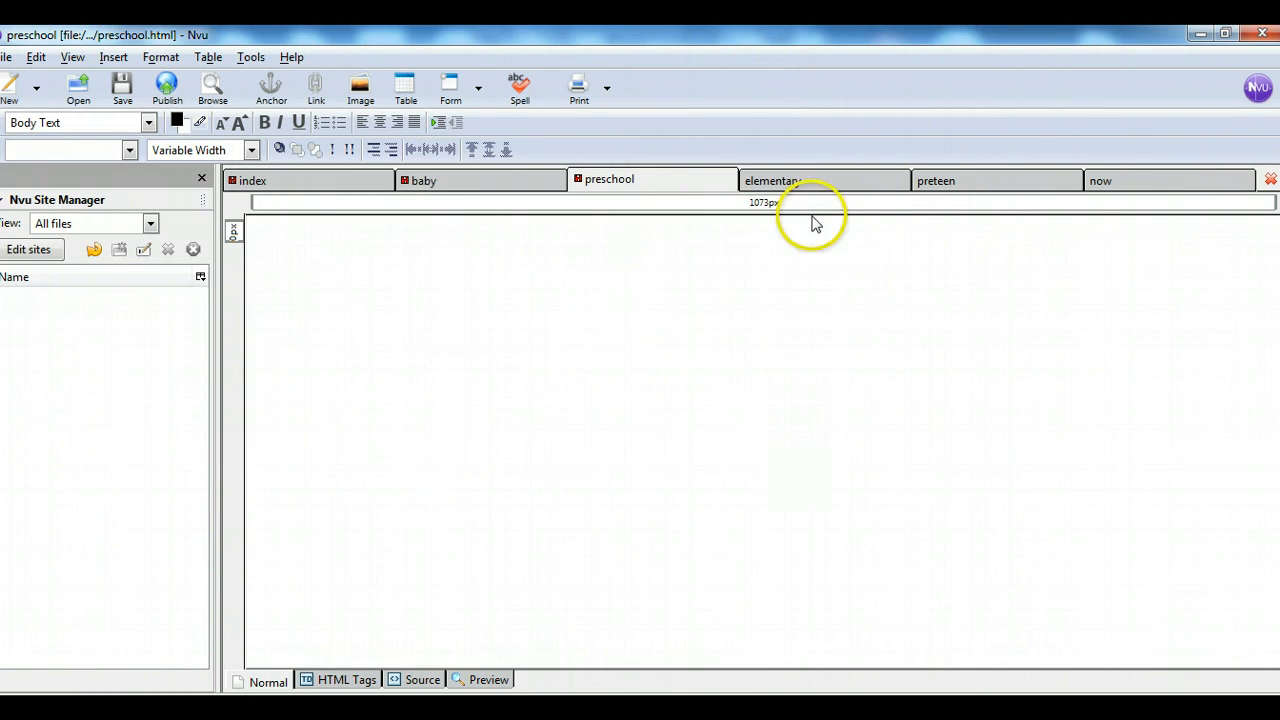
# Link mystyles.css from the unit4 folder to the elementary page through the CSS Editor.
pyautogui.click(823, 180)
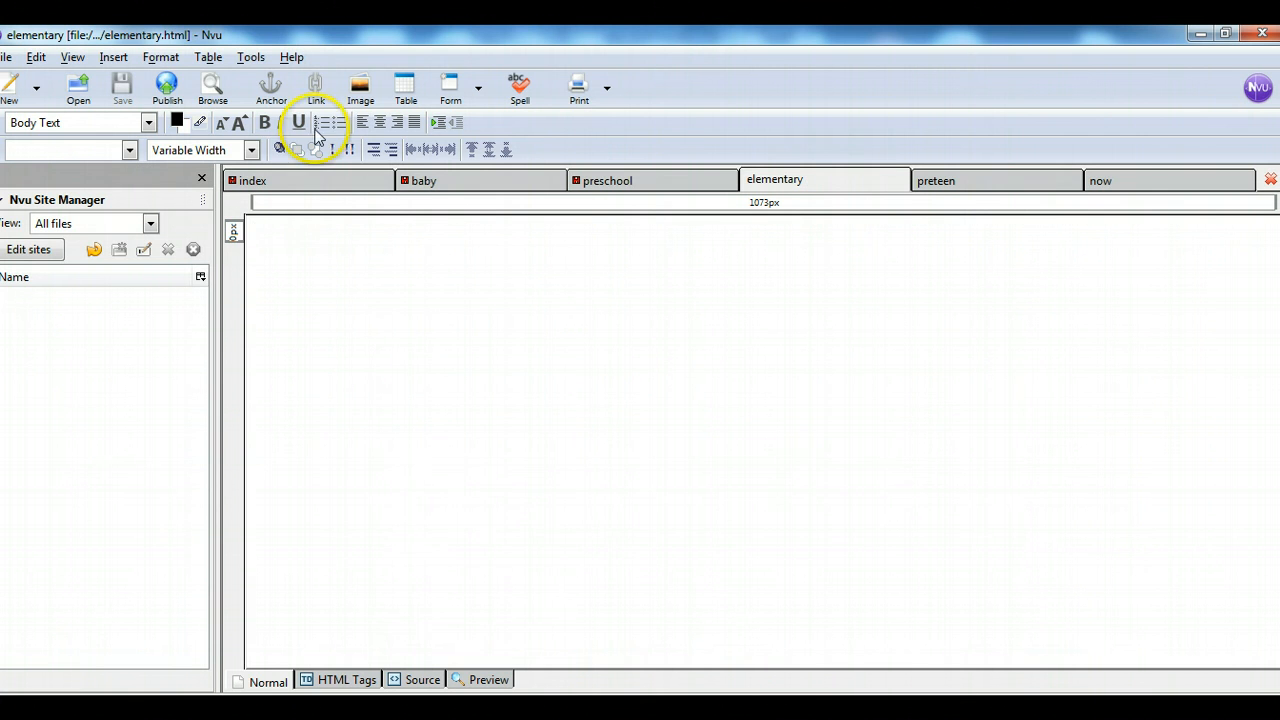
pyautogui.click(268, 60)
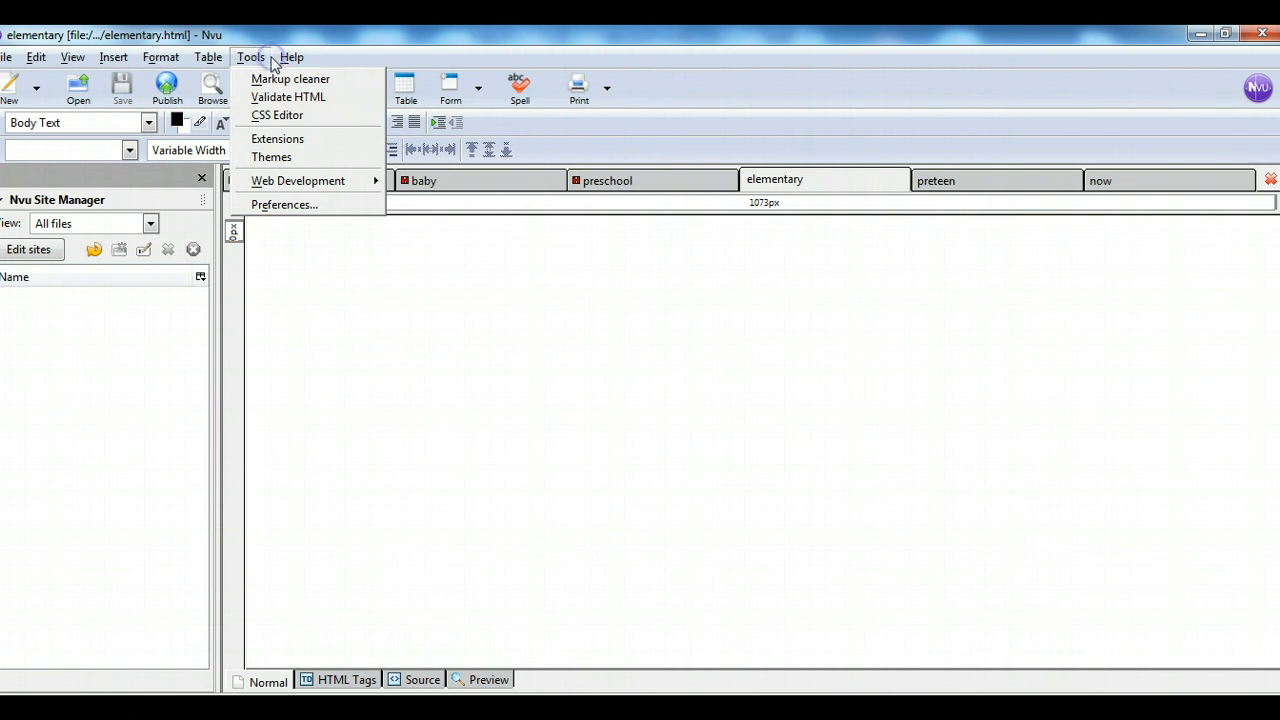
pyautogui.click(280, 115)
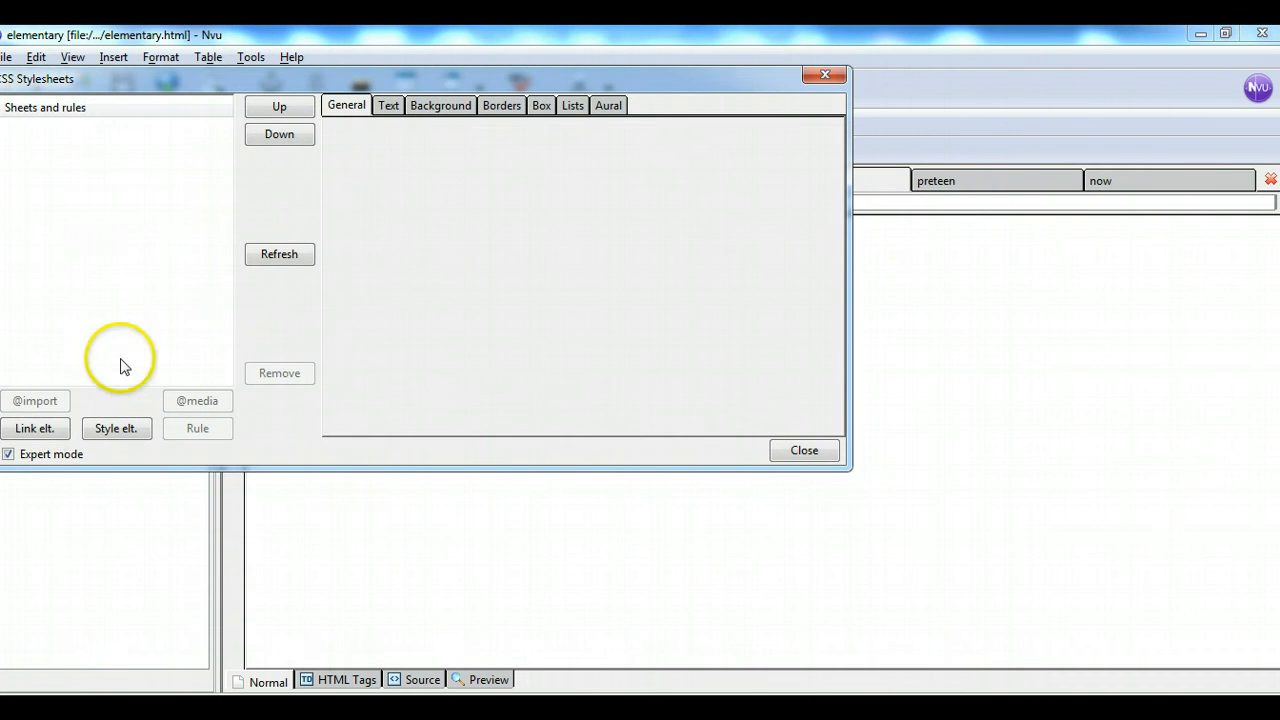
pyautogui.click(34, 428)
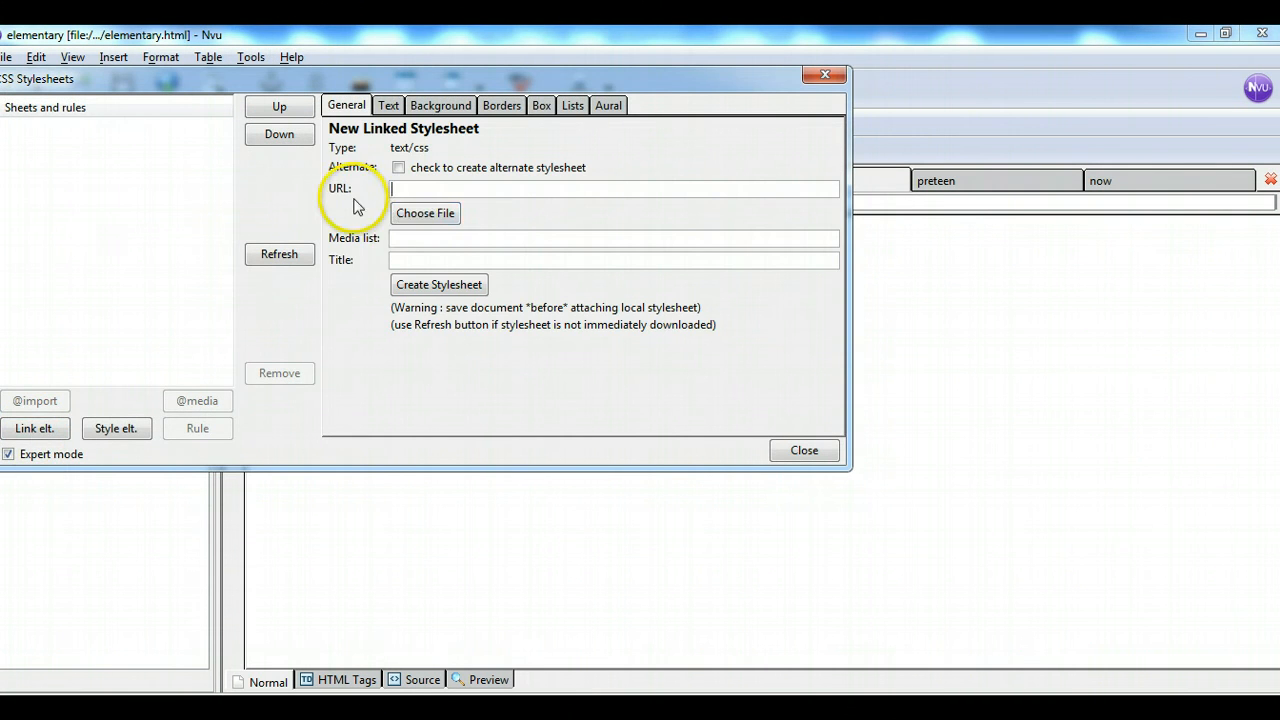
pyautogui.click(408, 212)
pyautogui.click(220, 285)
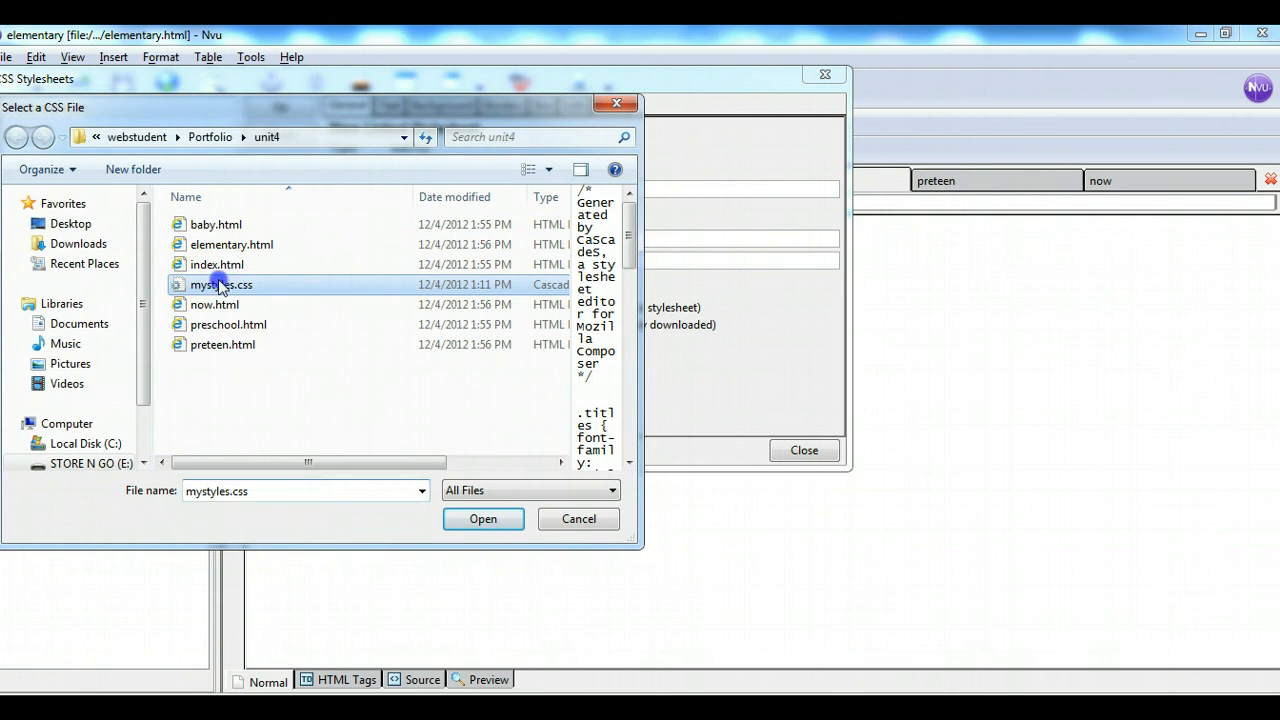
pyautogui.click(478, 519)
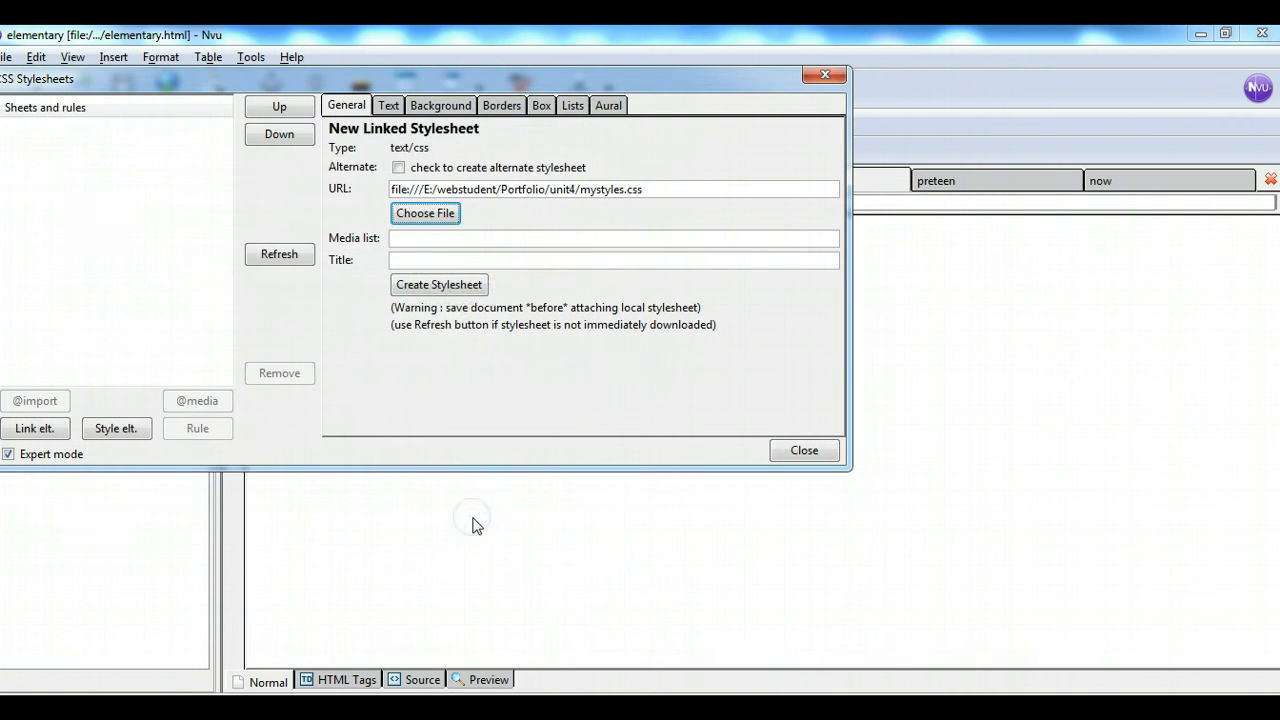
pyautogui.click(455, 290)
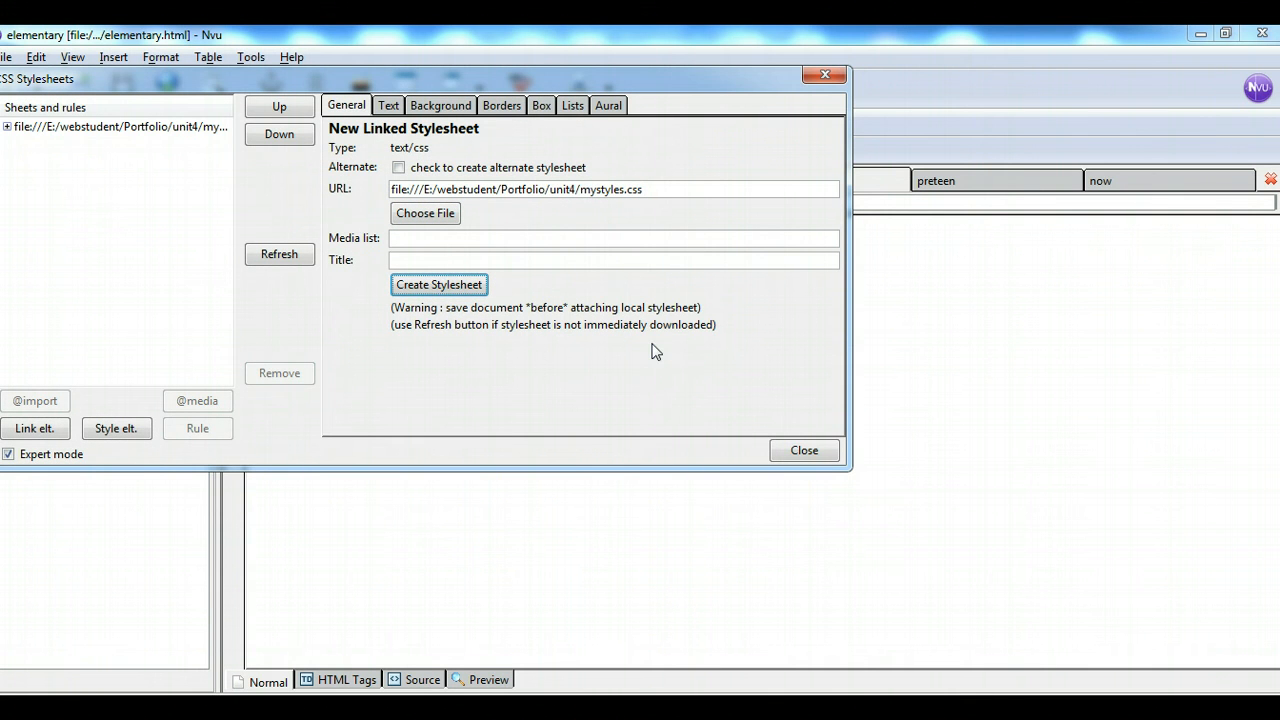
pyautogui.click(800, 451)
# Link mystyles.css from the unit4 folder to the preteen page through the CSS Editor.
pyautogui.click(1024, 180)
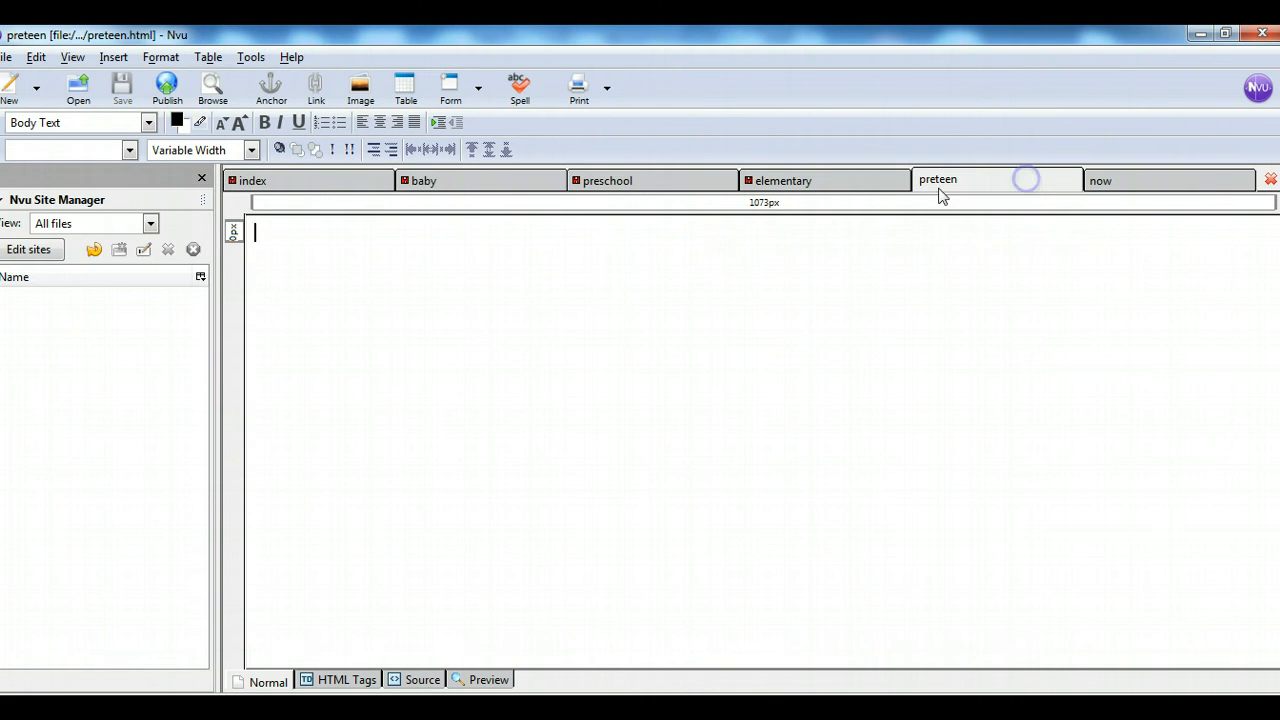
pyautogui.click(249, 59)
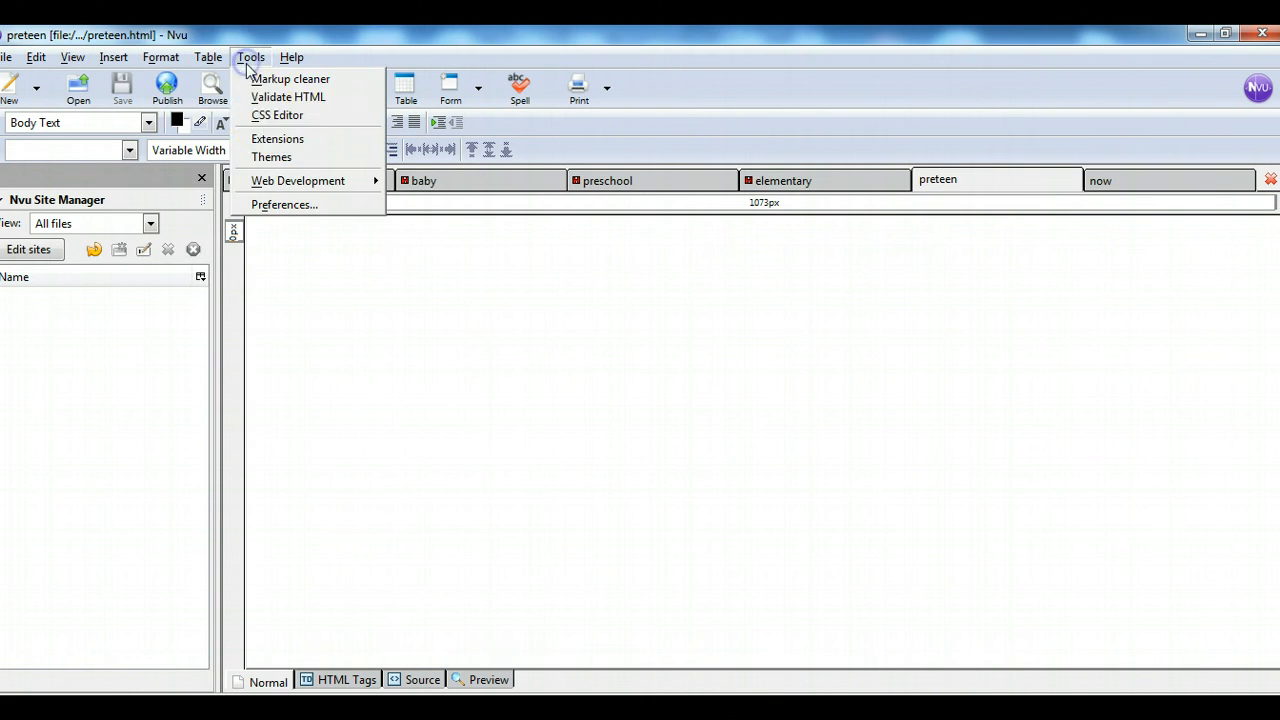
pyautogui.click(268, 117)
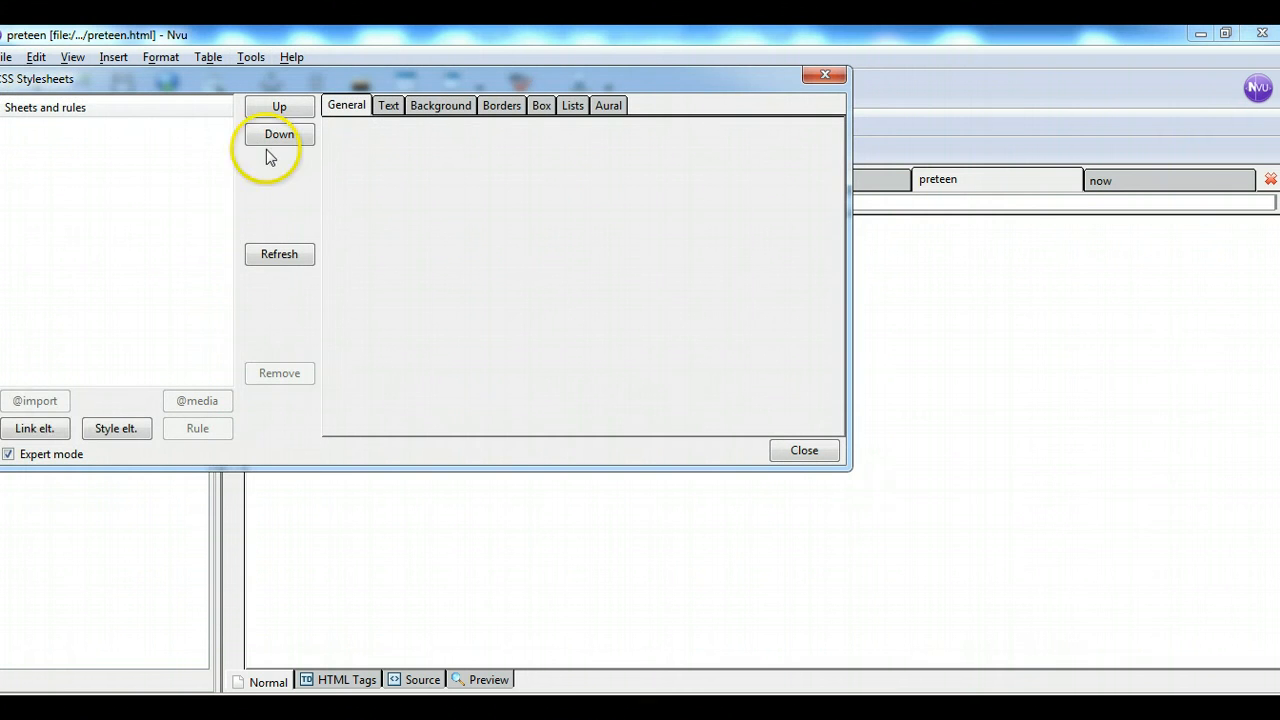
pyautogui.click(34, 428)
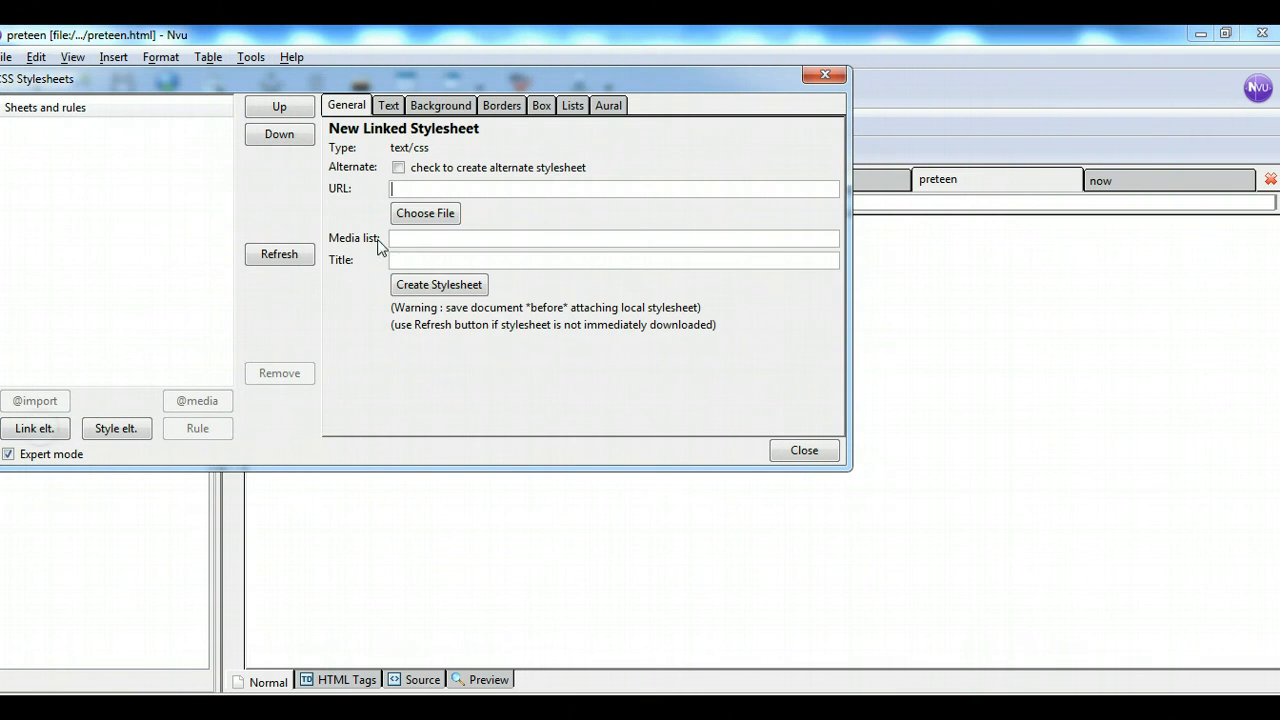
pyautogui.click(427, 213)
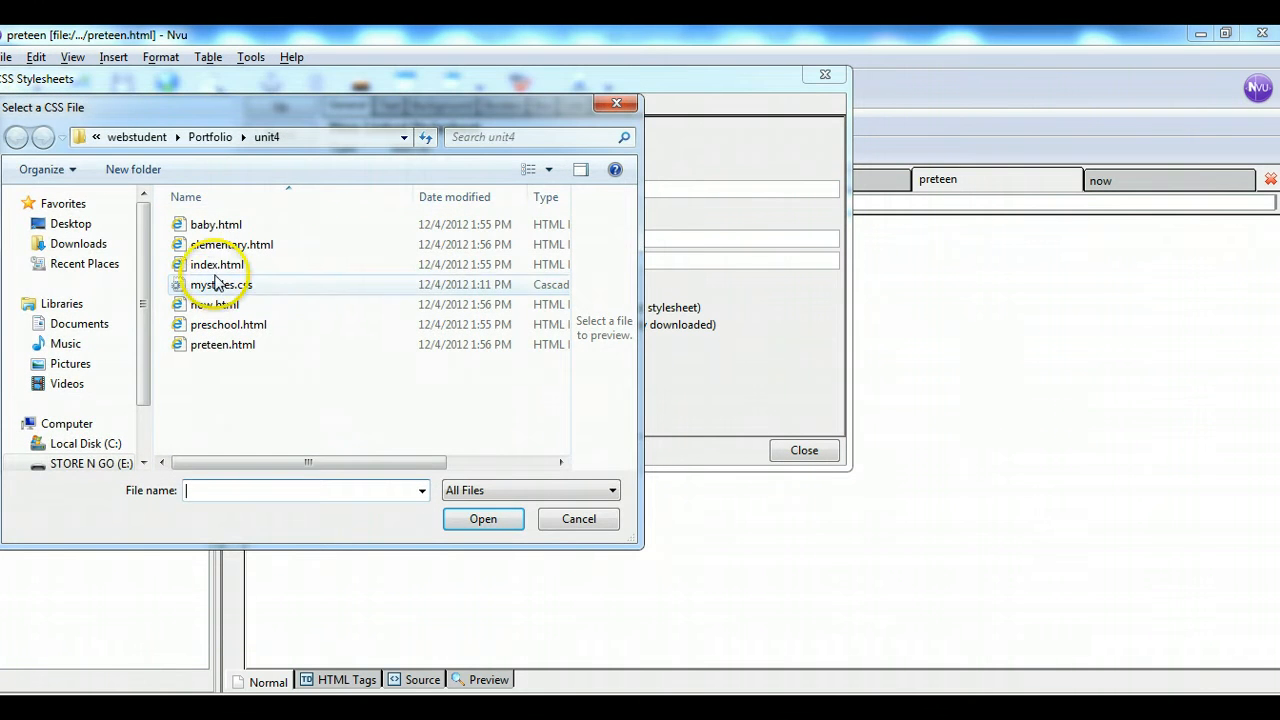
pyautogui.click(215, 284)
pyautogui.click(466, 514)
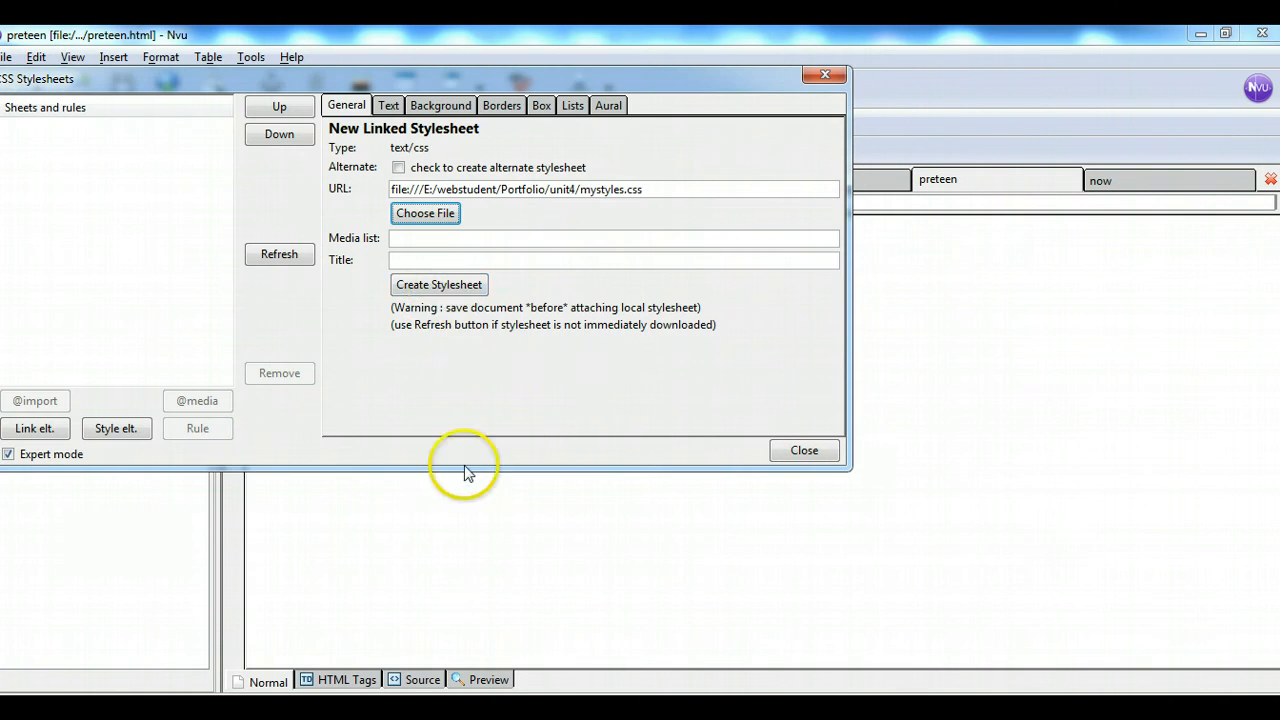
pyautogui.click(440, 285)
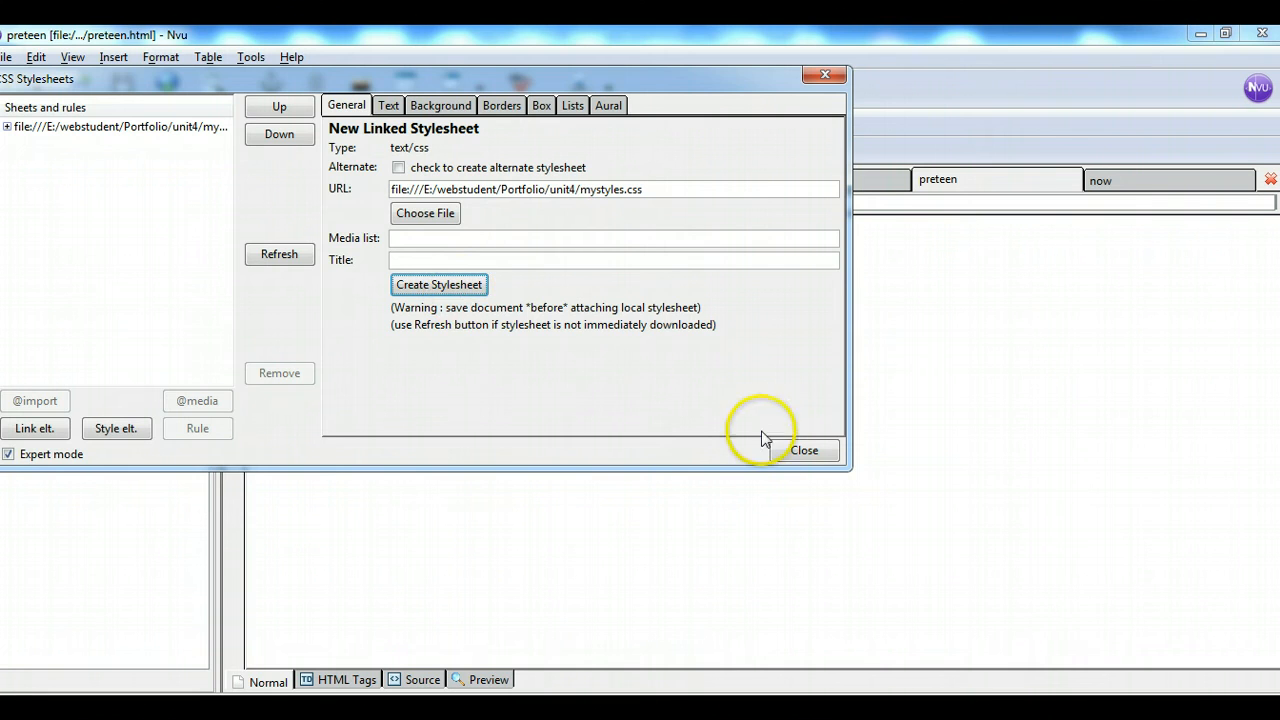
pyautogui.click(800, 450)
# Link mystyles.css from the unit4 folder to the now page through the CSS Editor.
pyautogui.click(1168, 182)
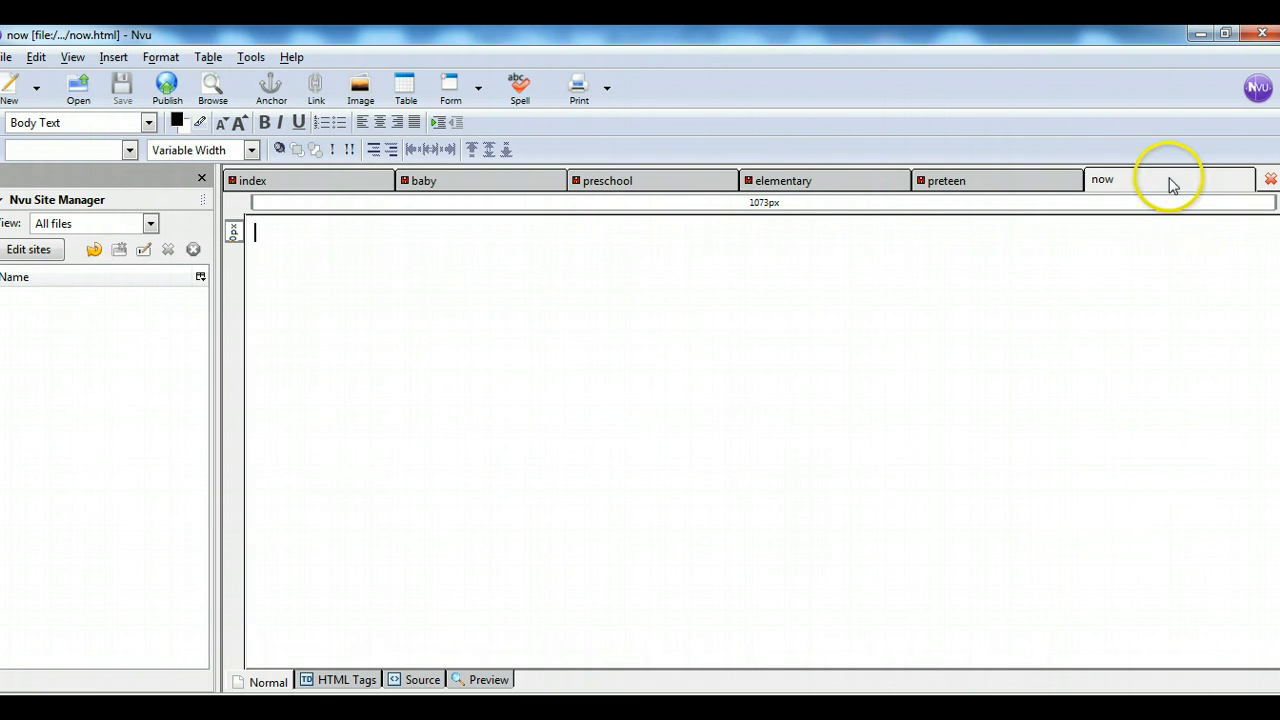
pyautogui.click(245, 58)
pyautogui.click(275, 116)
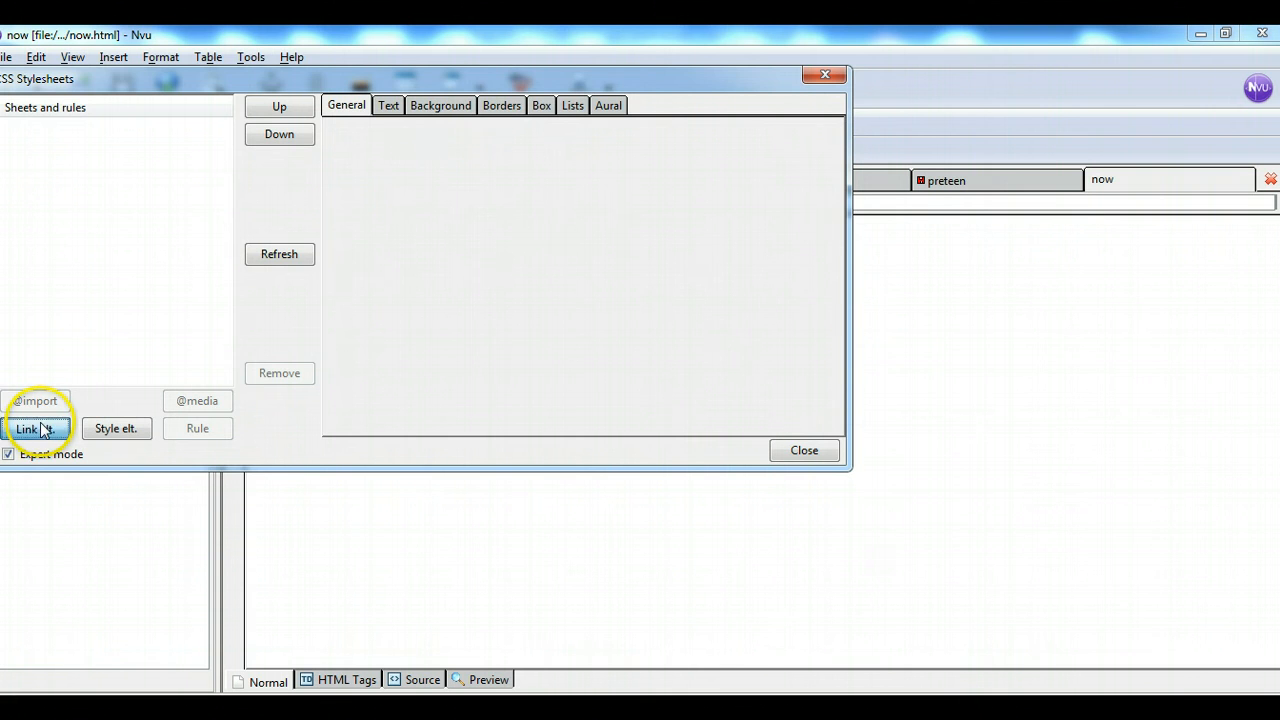
pyautogui.click(40, 430)
pyautogui.click(417, 211)
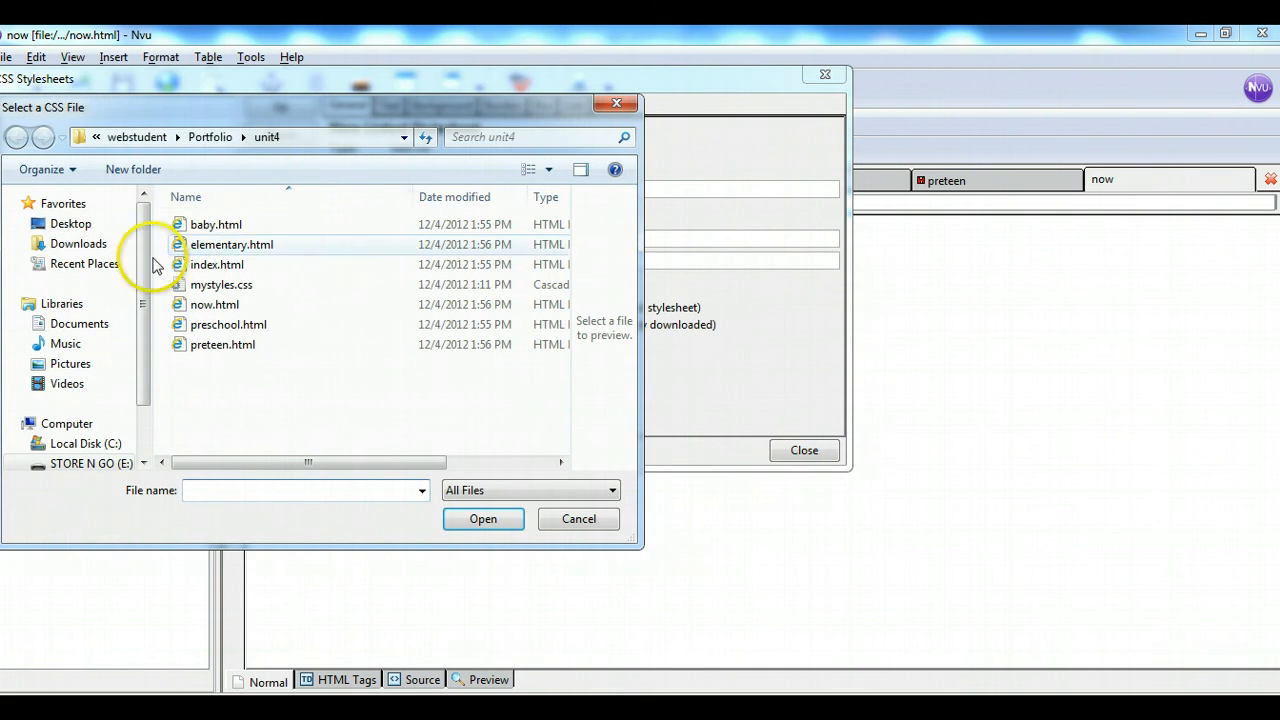
pyautogui.click(215, 284)
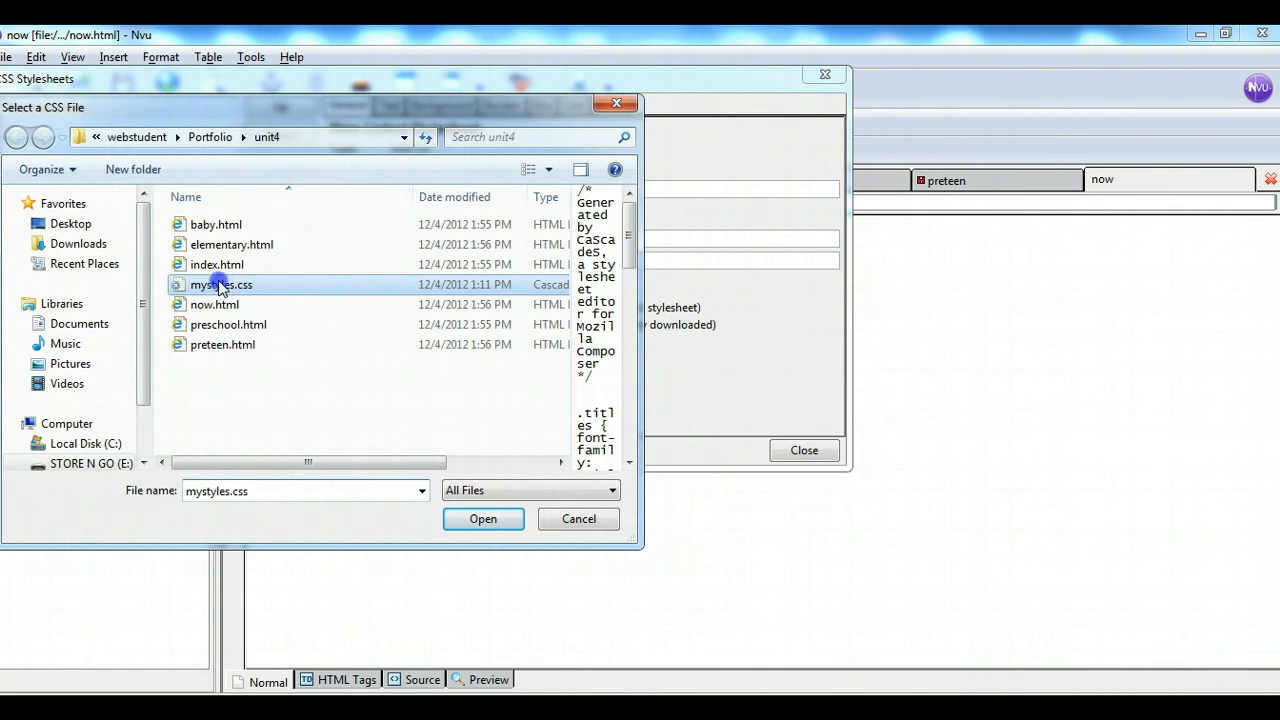
pyautogui.click(483, 519)
pyautogui.click(460, 285)
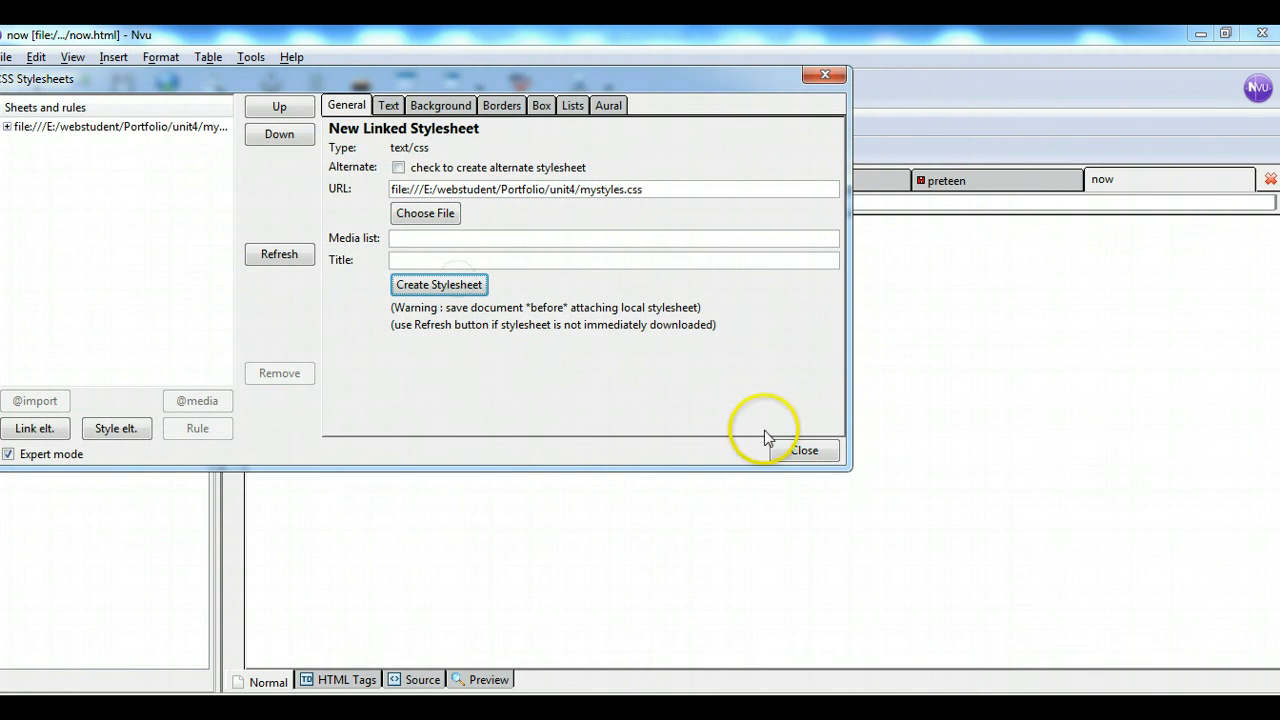
pyautogui.click(803, 451)
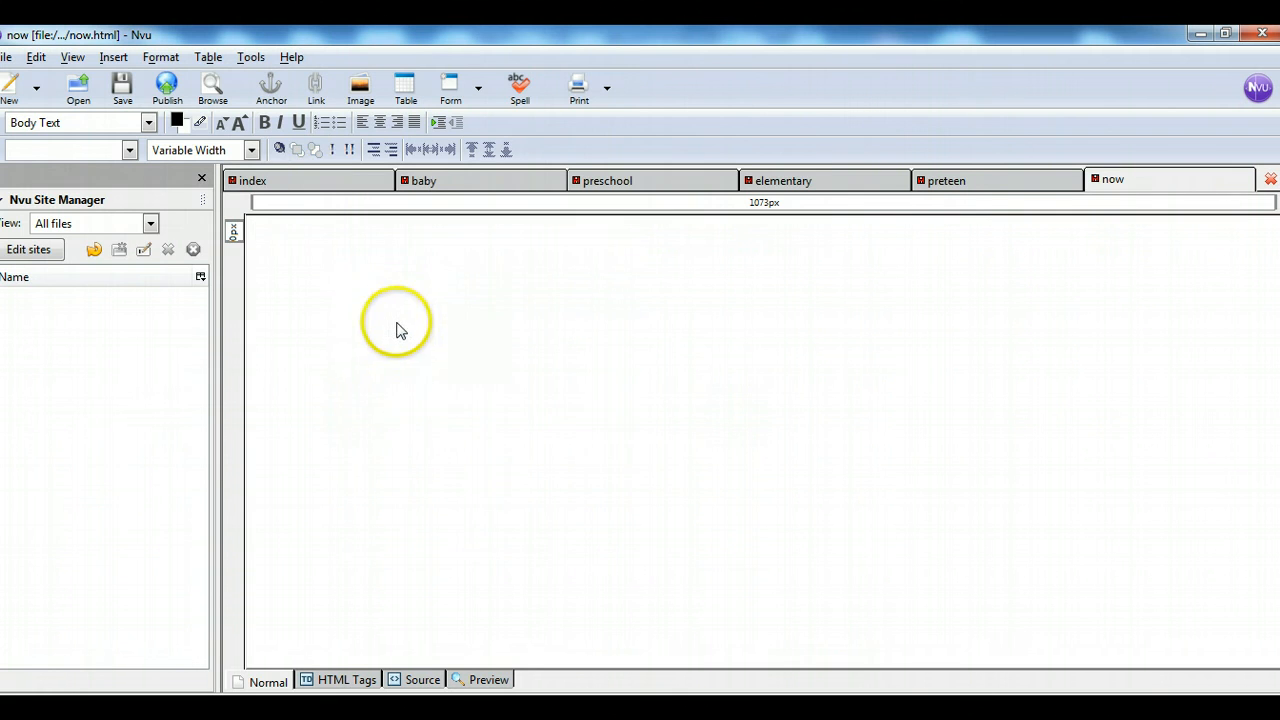
# Save all six open pages: index, baby, preschool, elementary, preteen and now.
pyautogui.click(322, 188)
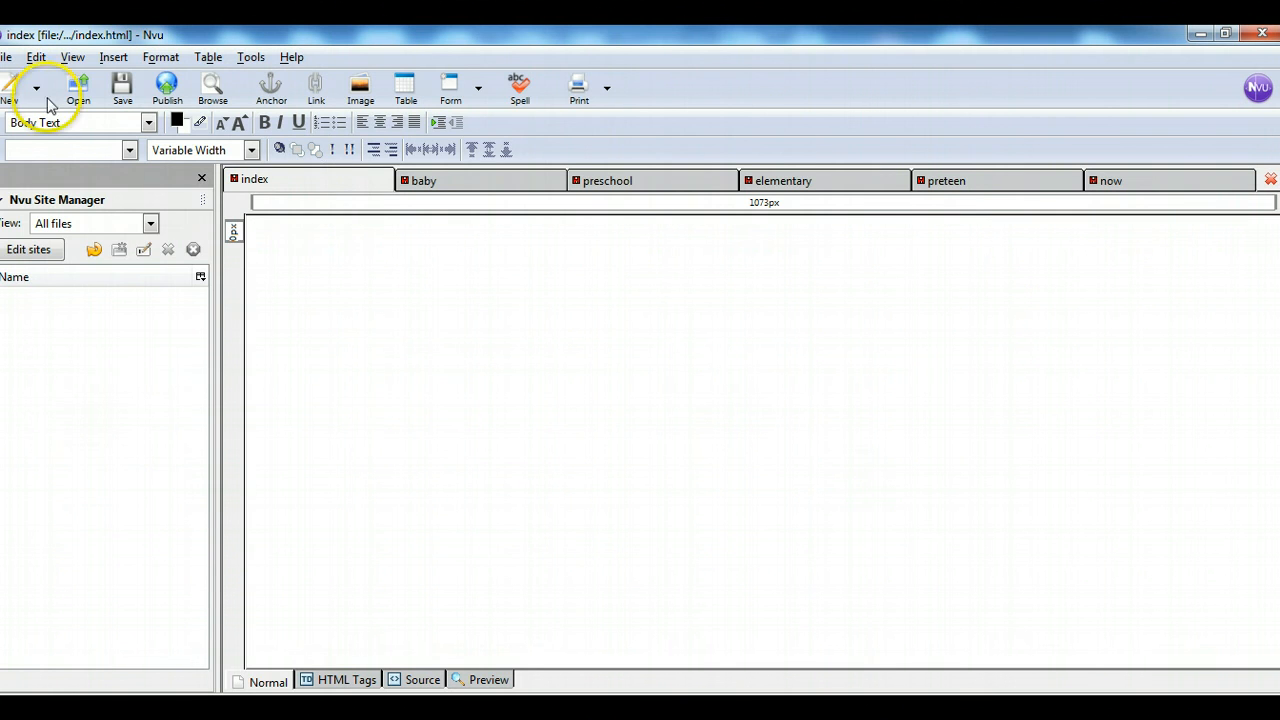
pyautogui.click(8, 58)
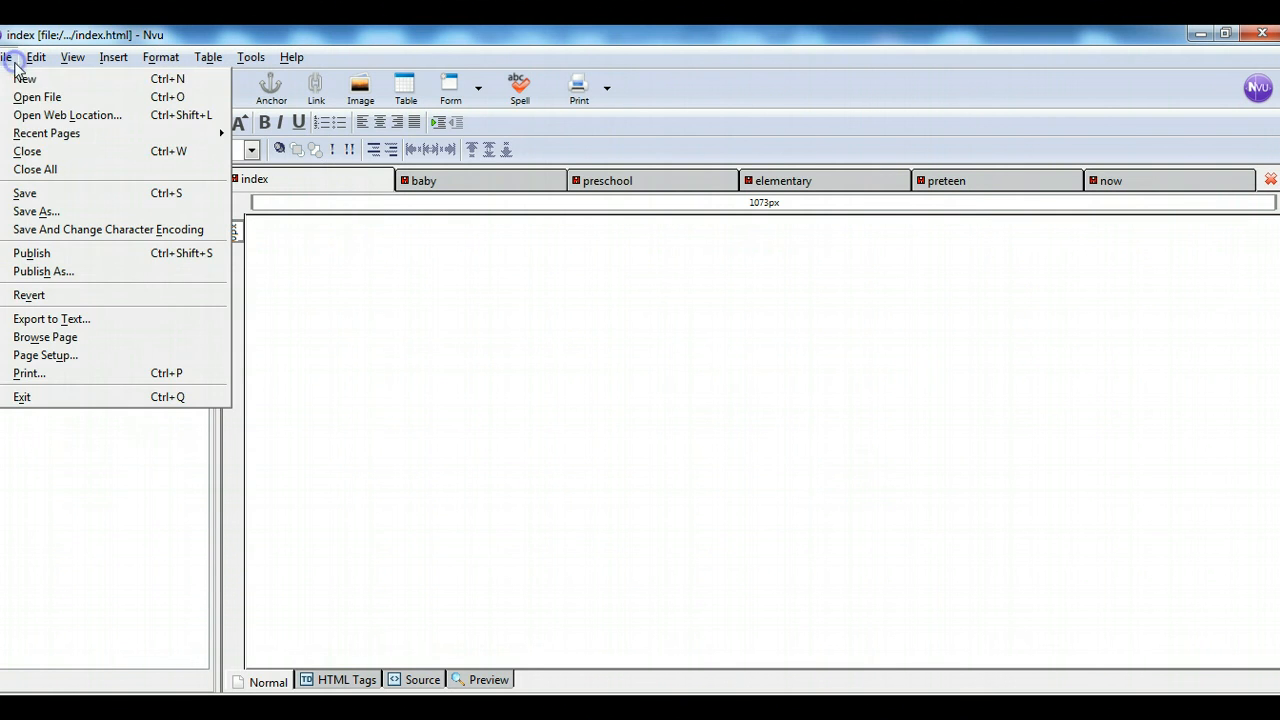
pyautogui.click(38, 192)
pyautogui.click(411, 184)
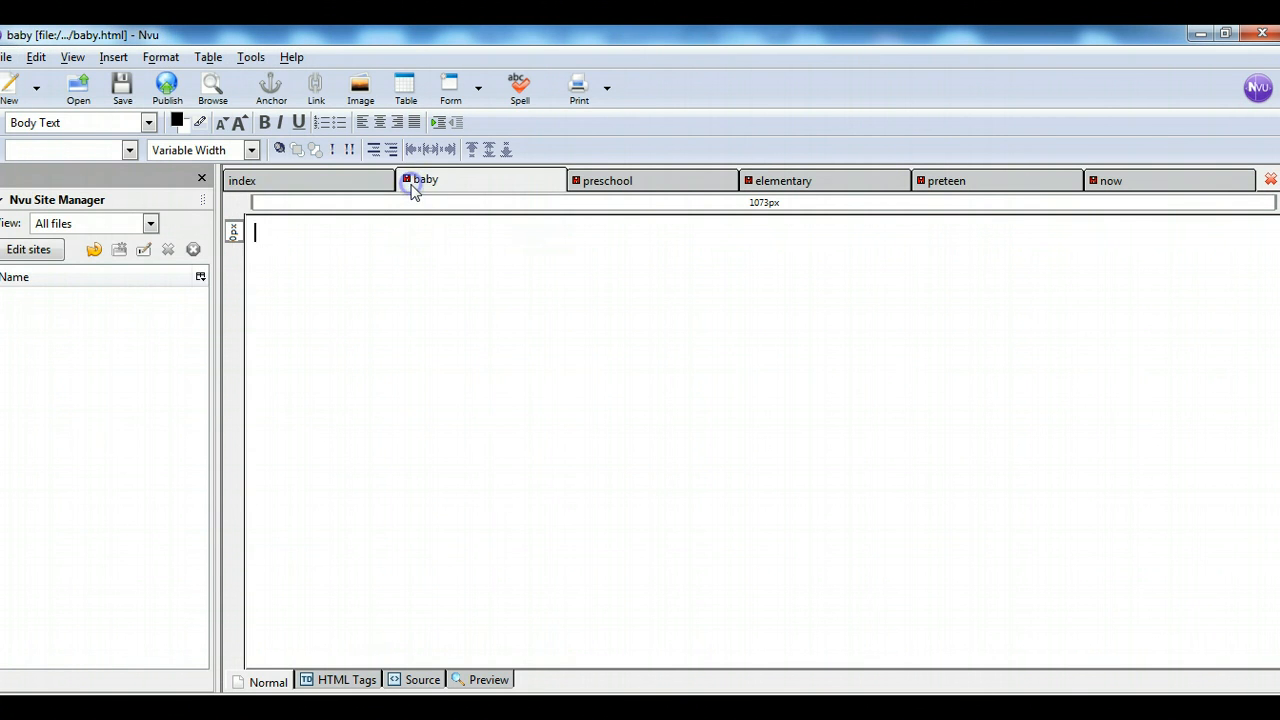
pyautogui.click(8, 58)
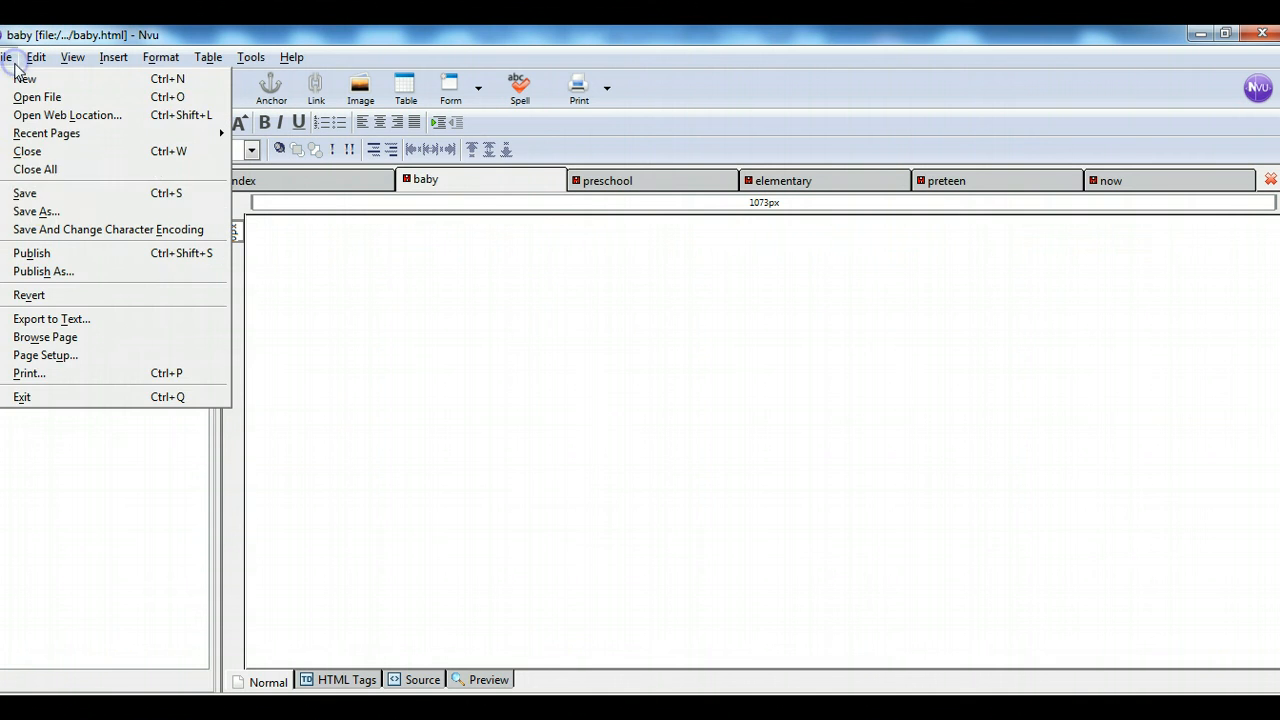
pyautogui.click(40, 193)
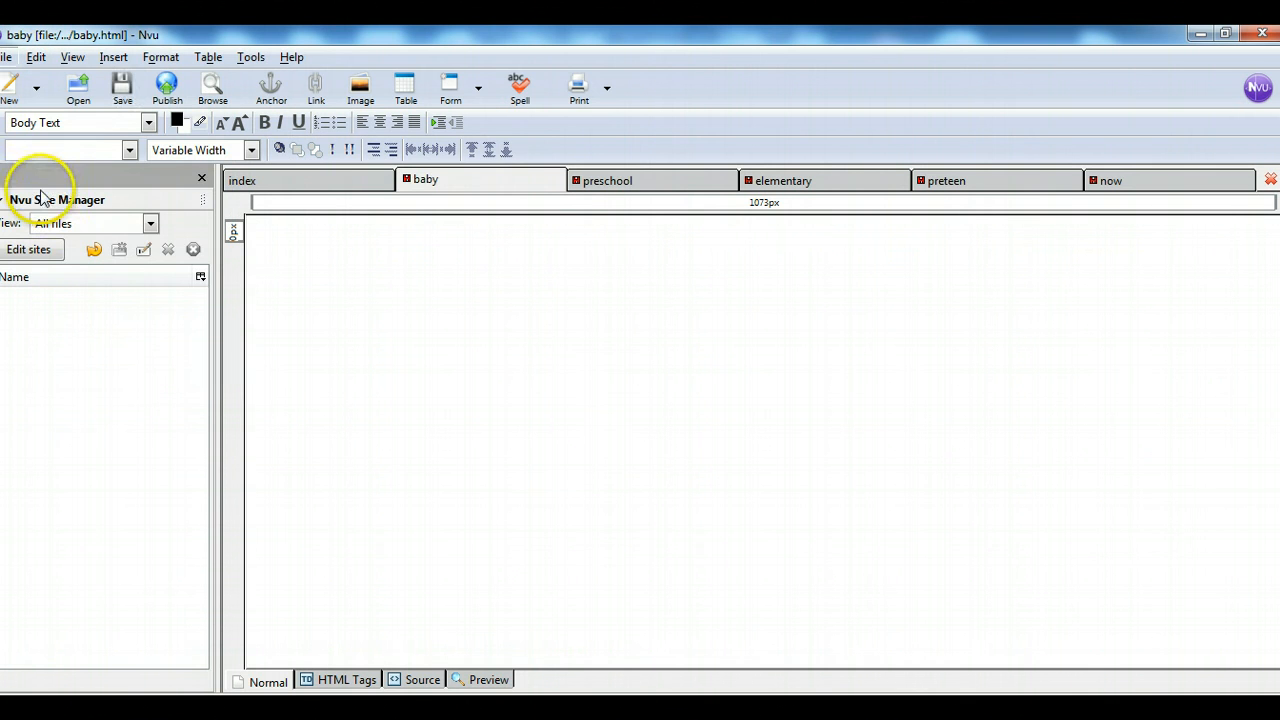
pyautogui.click(615, 182)
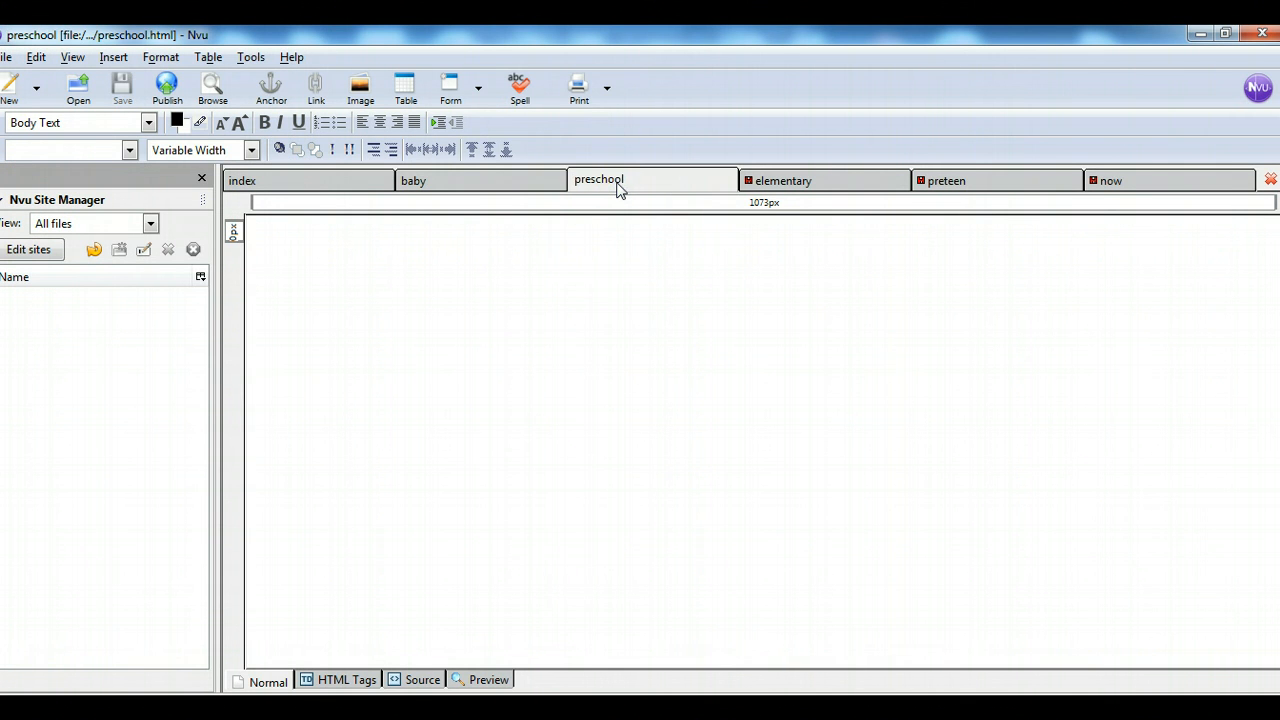
pyautogui.click(770, 185)
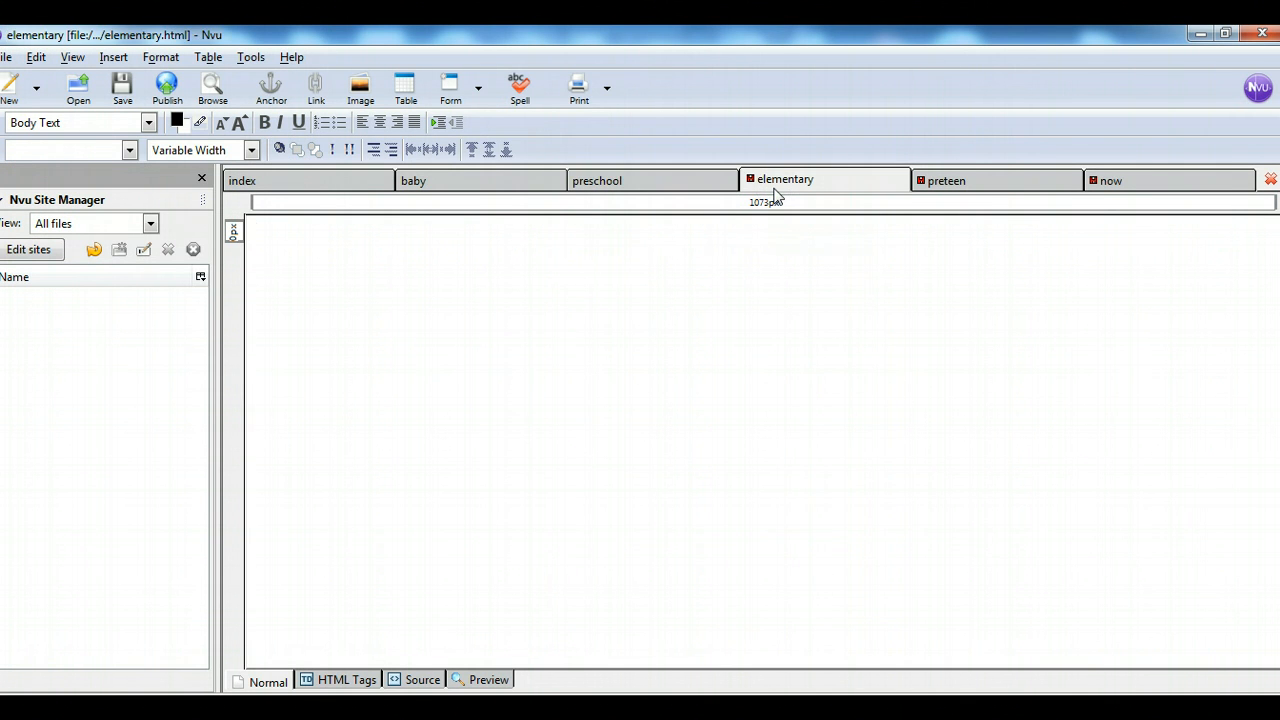
pyautogui.click(947, 183)
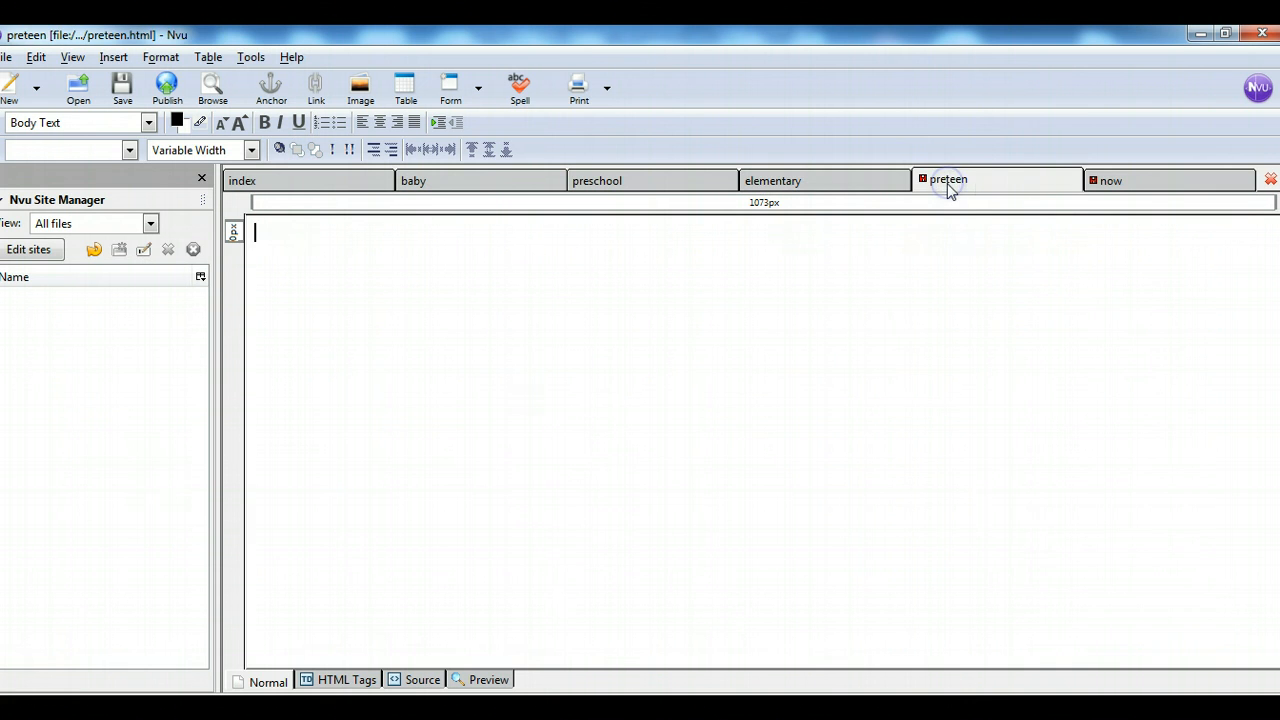
pyautogui.click(1102, 180)
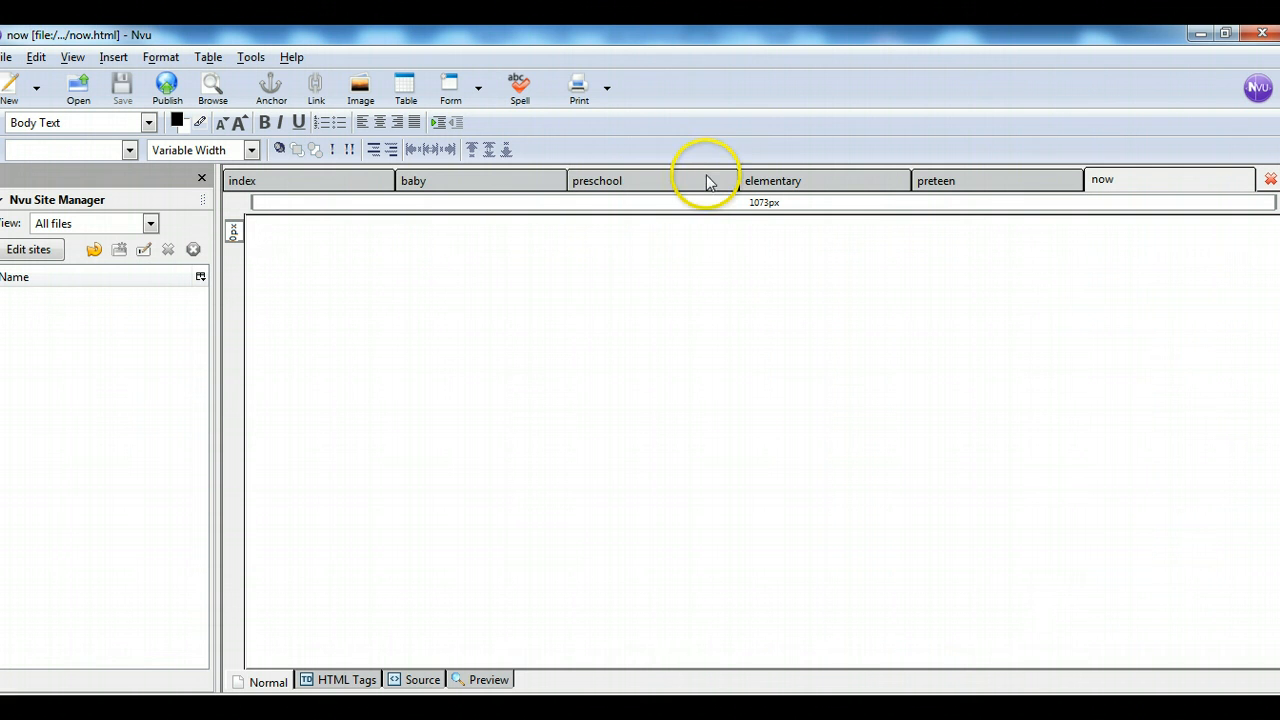
# Check the paragraph format and style class lists on the elementary page.
pyautogui.click(766, 180)
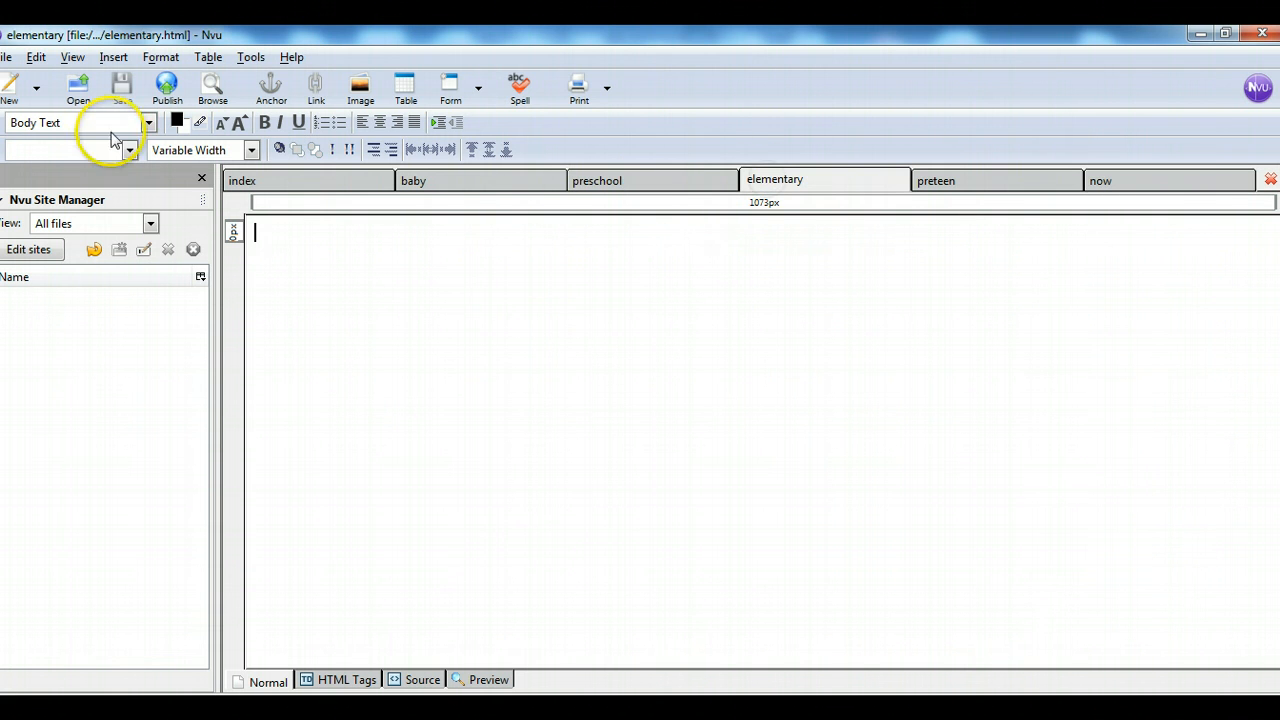
pyautogui.click(147, 122)
pyautogui.click(147, 122)
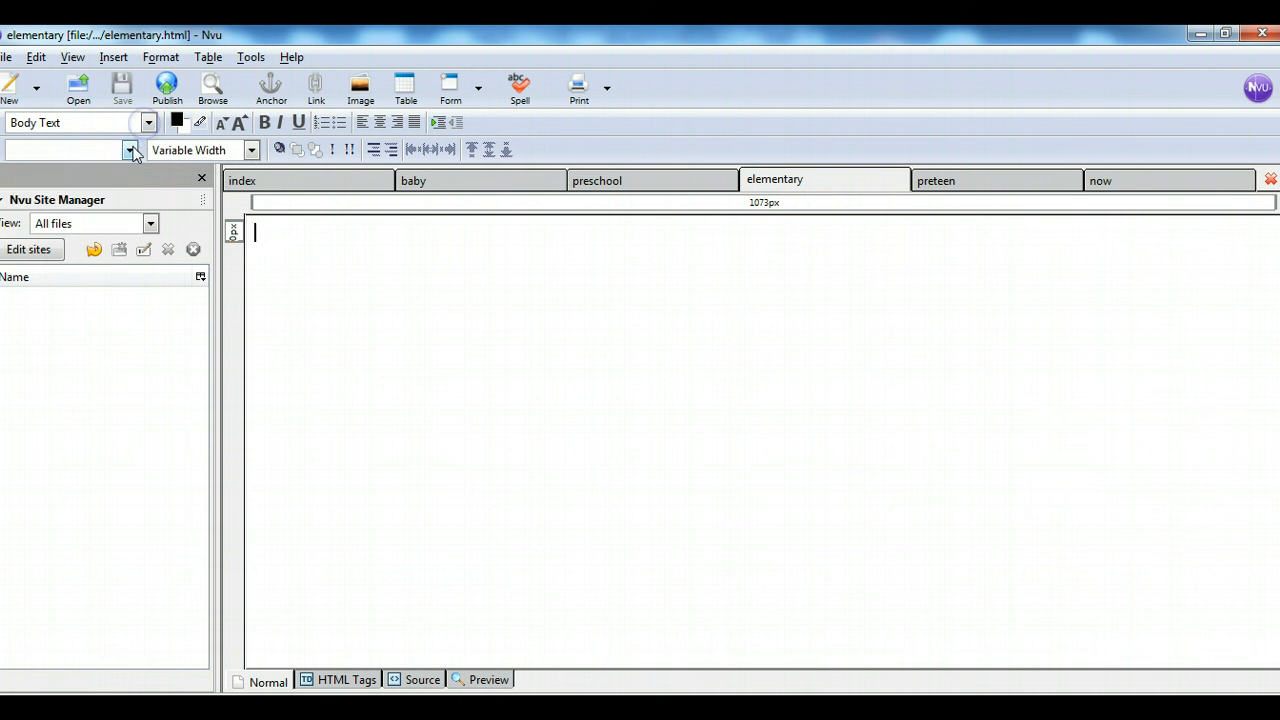
pyautogui.click(130, 149)
pyautogui.click(130, 149)
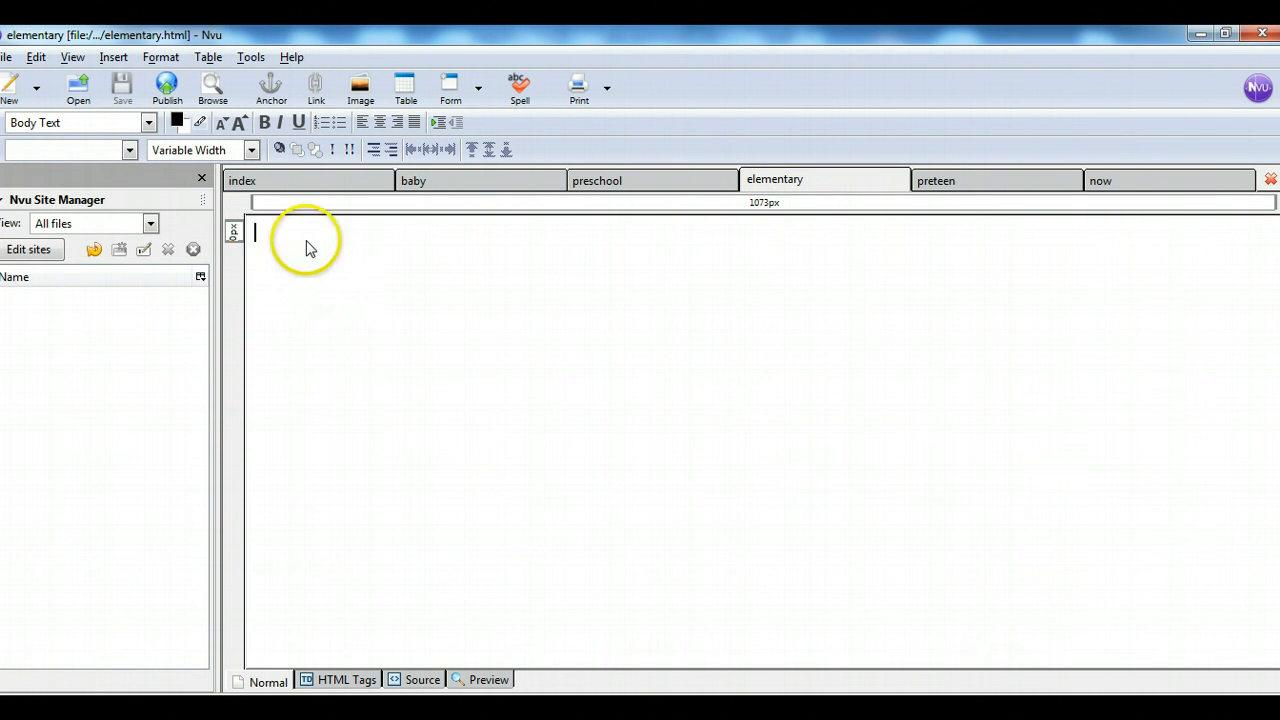
# Switch to the Web Design course page in Internet Explorer and review the final instruction about resaving all pages.
pyautogui.moveTo(326, 710)
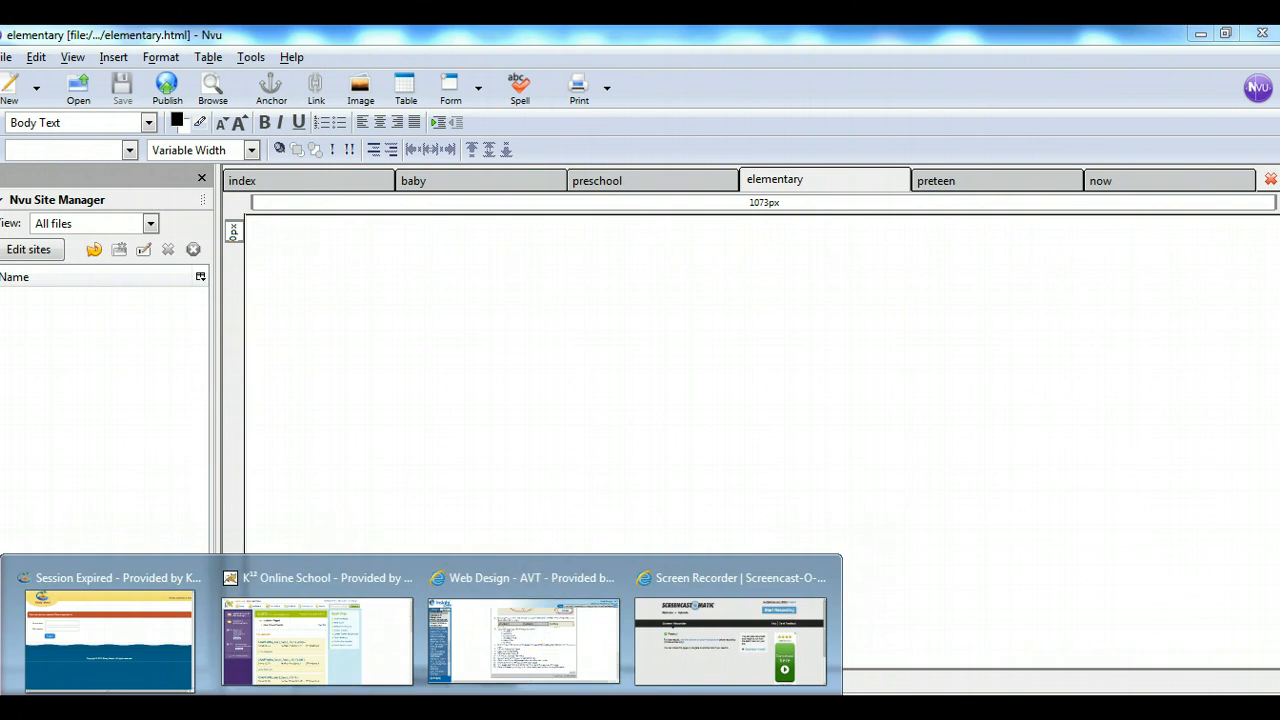
pyautogui.click(571, 634)
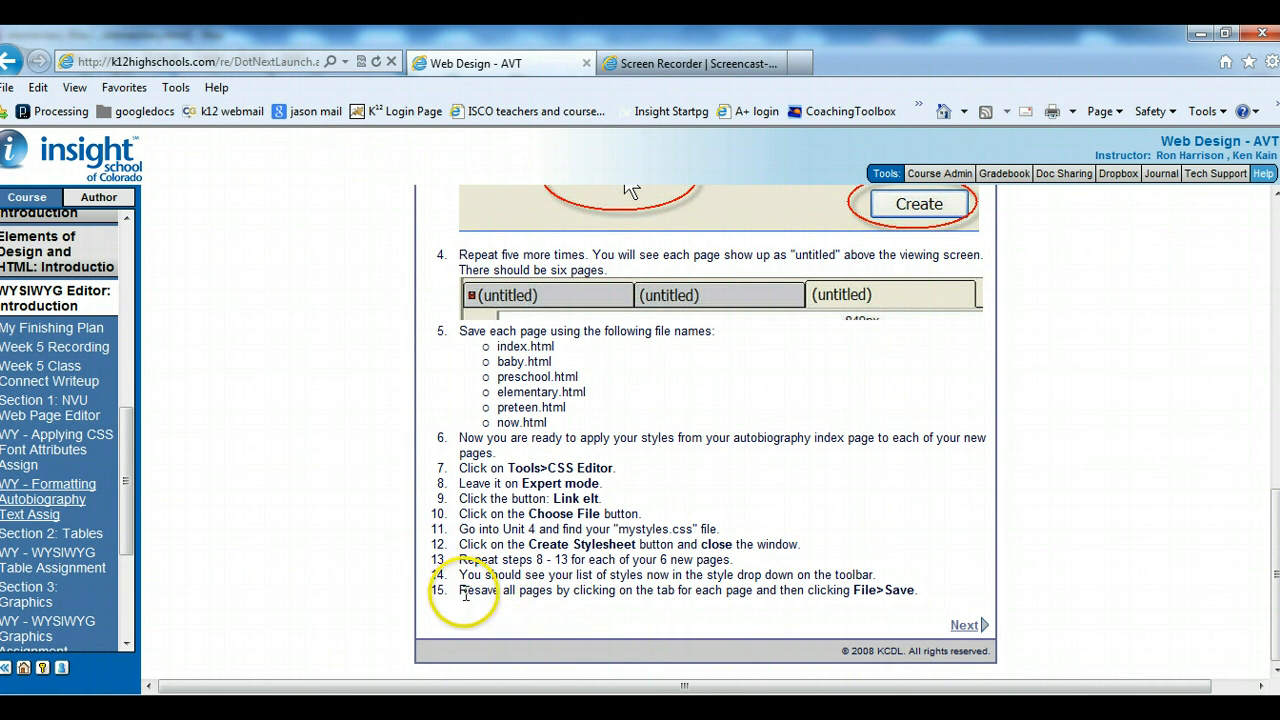
pyautogui.moveTo(458, 600); pyautogui.dragTo(902, 595)
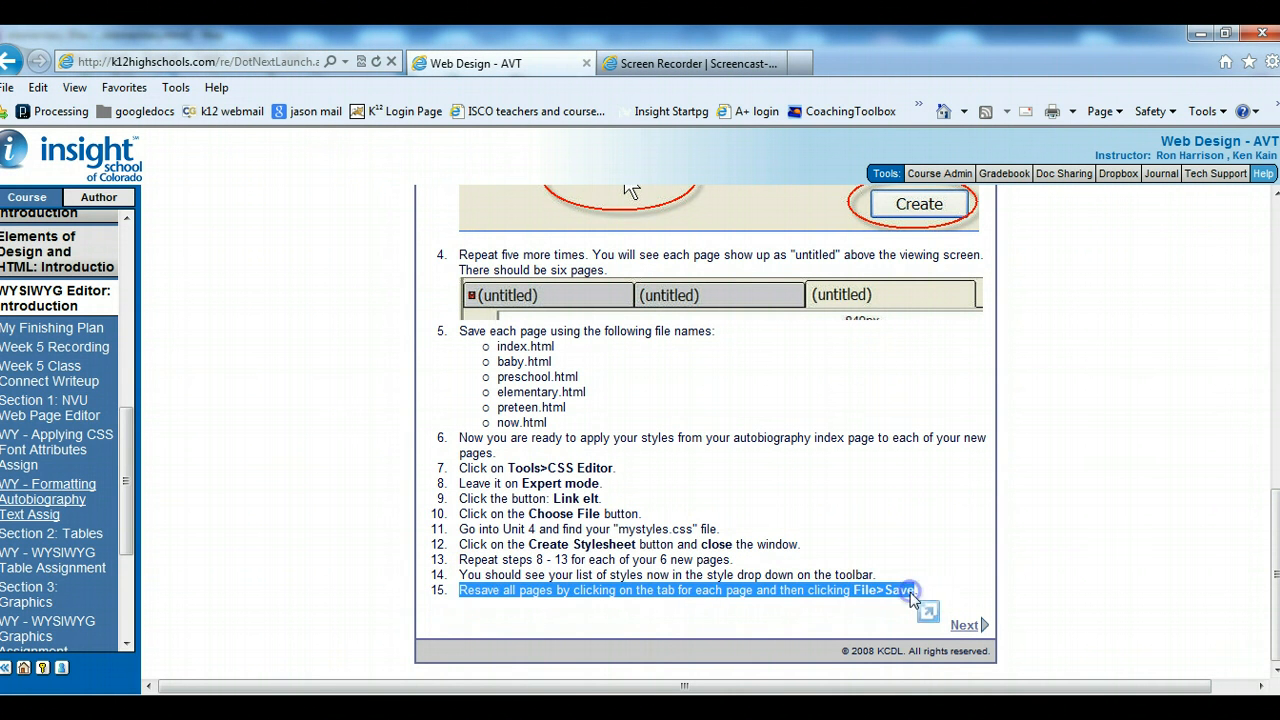
pyautogui.click(910, 592)
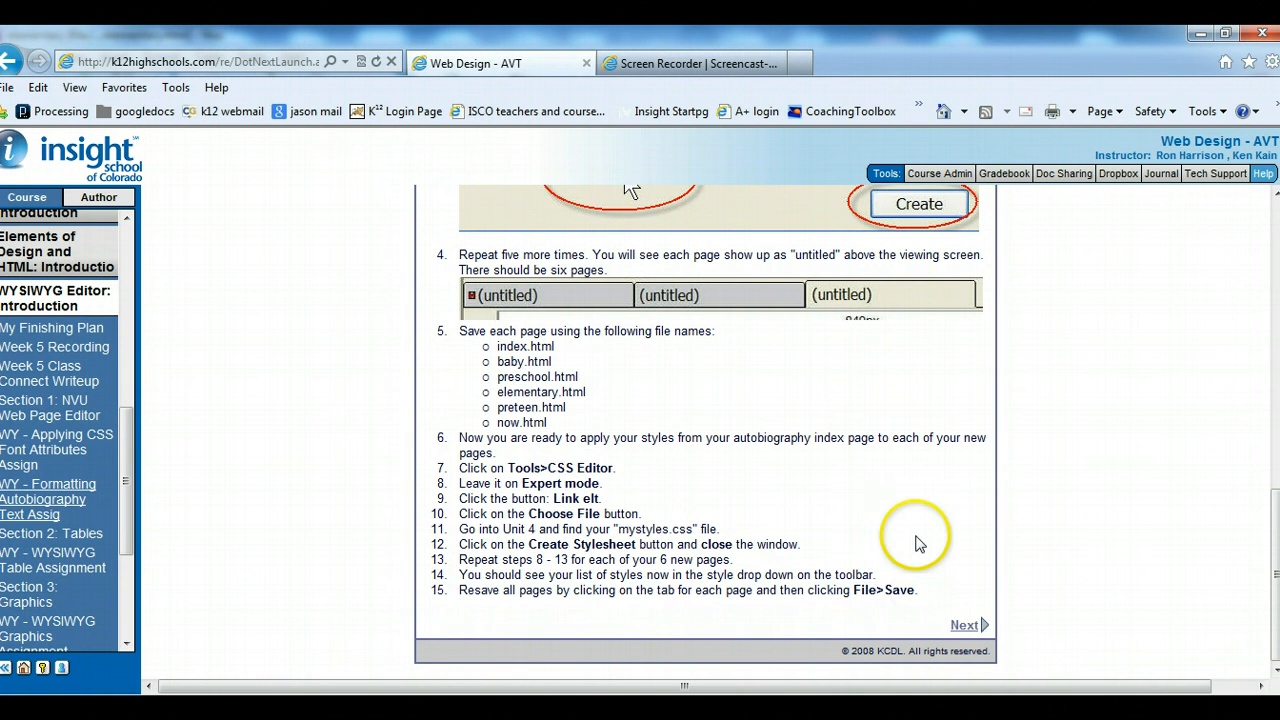
# Go to Part F of the lesson and read the Formatting Autobiography Text Assignment instructions.
pyautogui.click(968, 625)
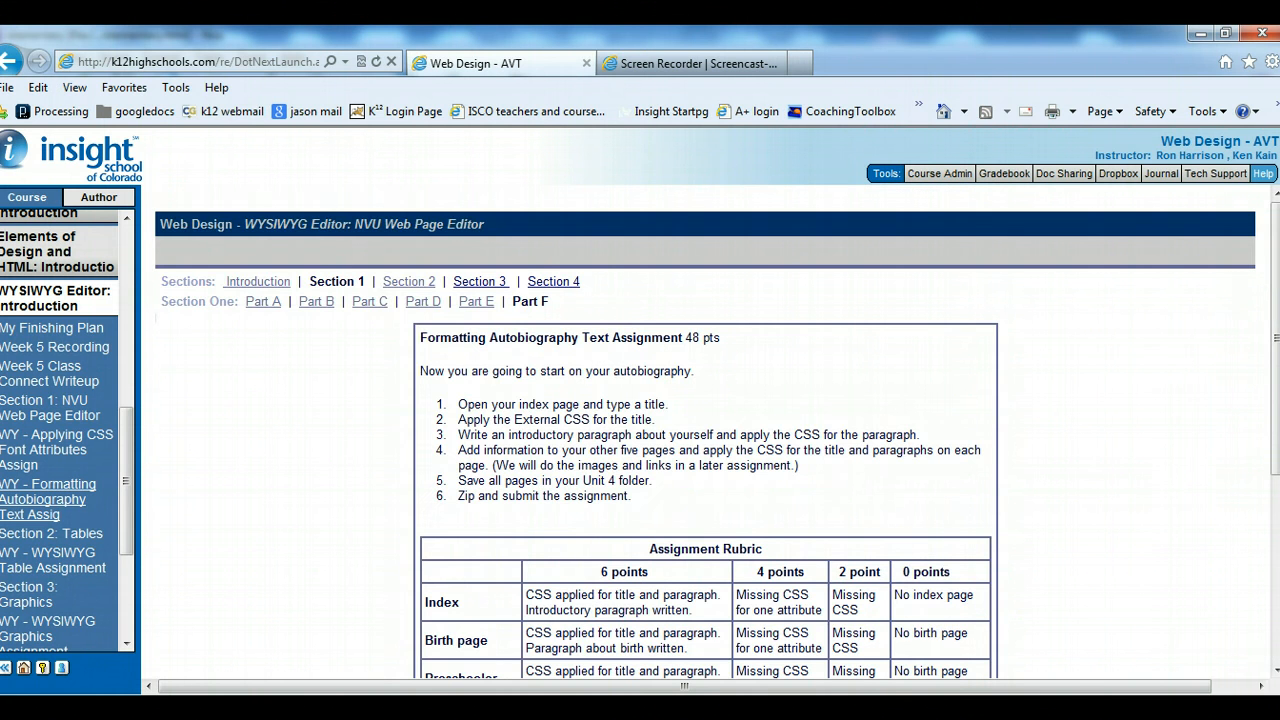
pyautogui.moveTo(1276, 337); pyautogui.dragTo(1276, 397)
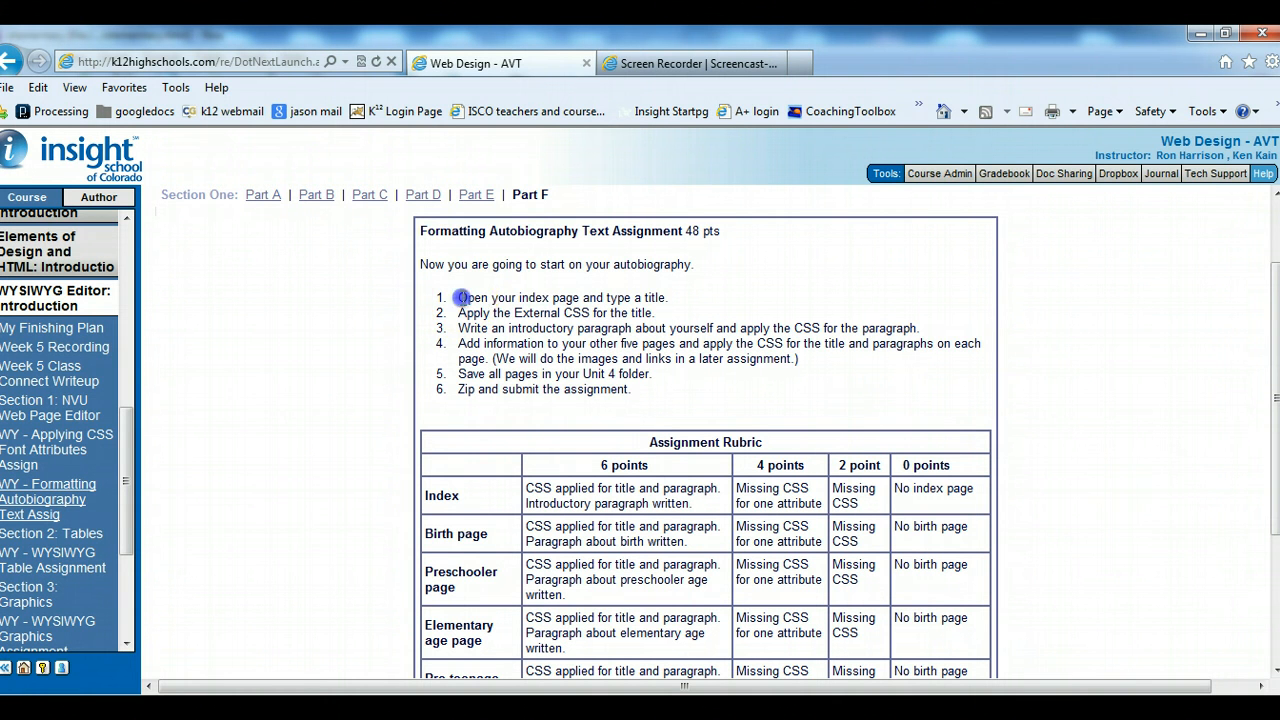
pyautogui.moveTo(459, 297); pyautogui.dragTo(676, 298)
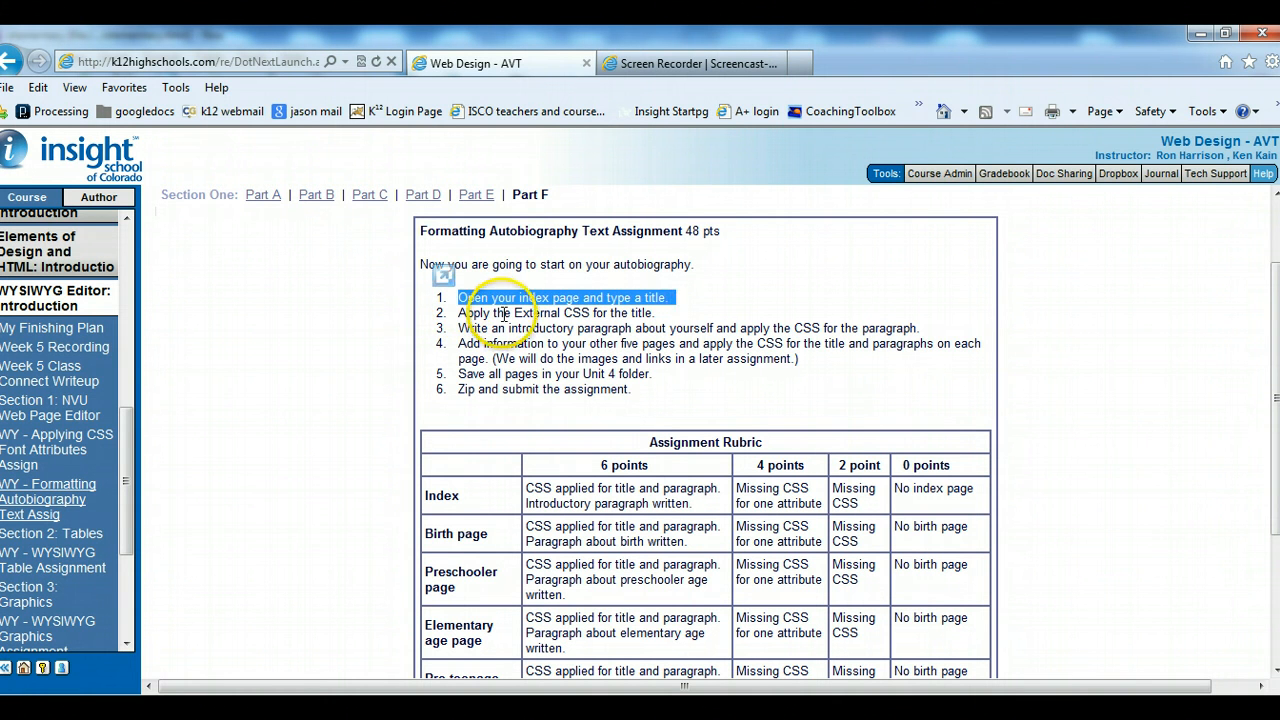
pyautogui.moveTo(492, 313); pyautogui.dragTo(664, 313)
pyautogui.click(650, 312)
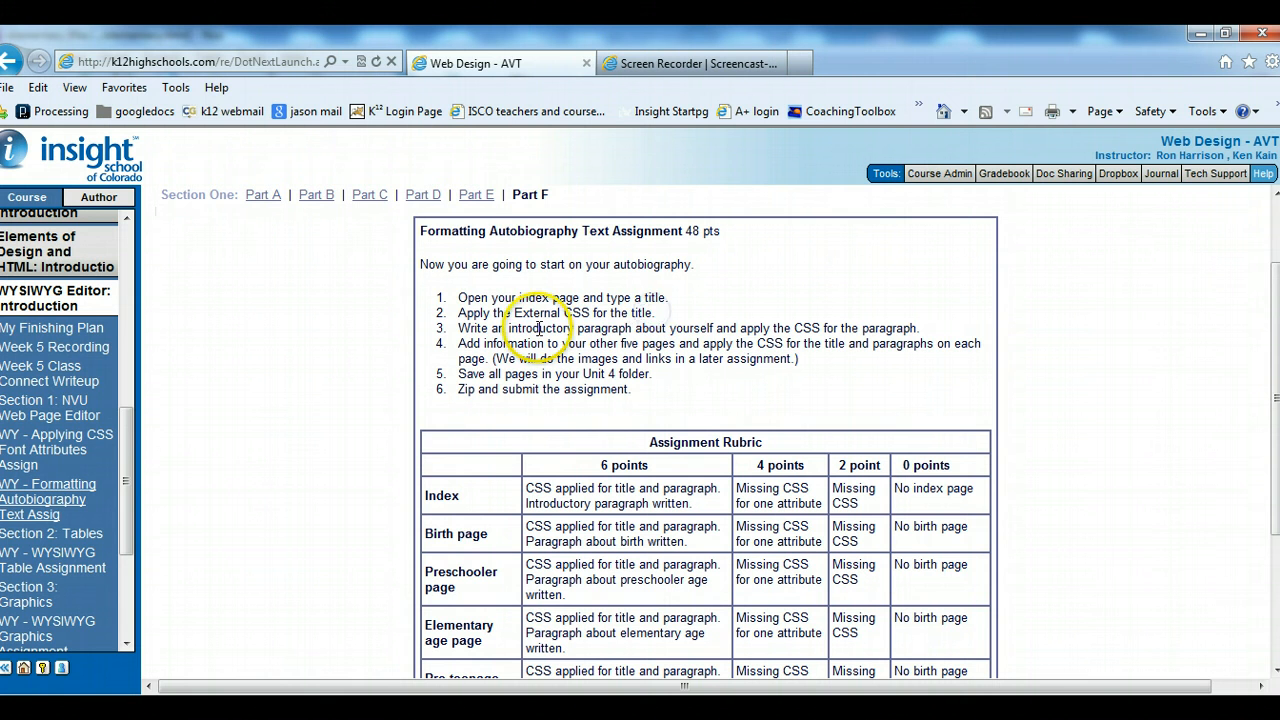
pyautogui.moveTo(508, 328); pyautogui.dragTo(727, 328)
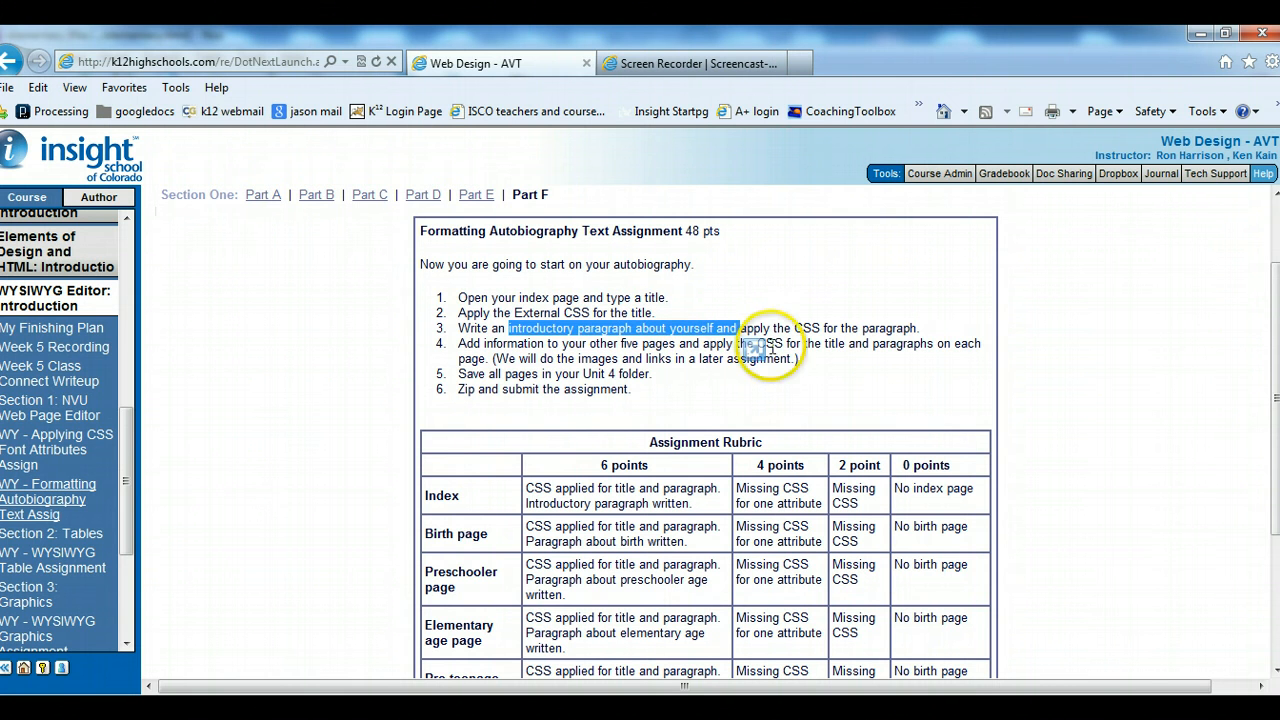
pyautogui.moveTo(804, 343); pyautogui.dragTo(850, 345)
pyautogui.click(645, 369)
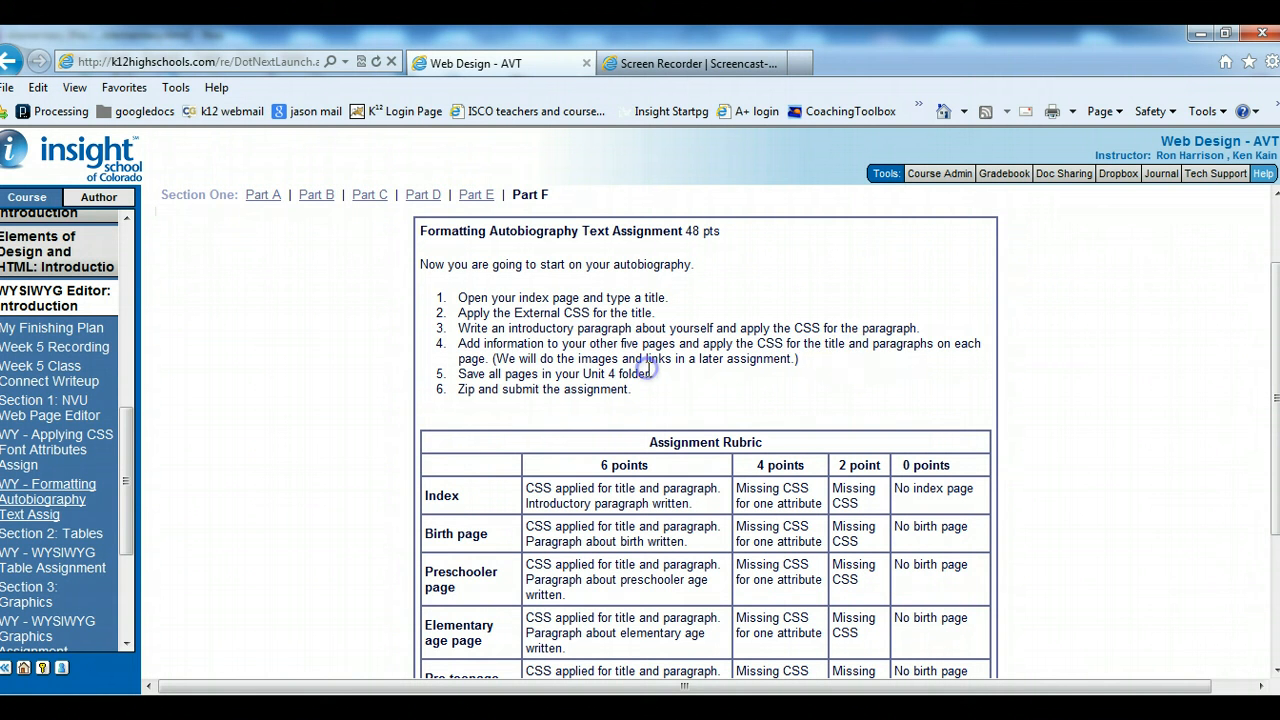
# Switch to Nvu and enter a title on the index page: the author's first name in possessive form followed by "AUTOBIOGRAPHY".
pyautogui.click(420, 712)
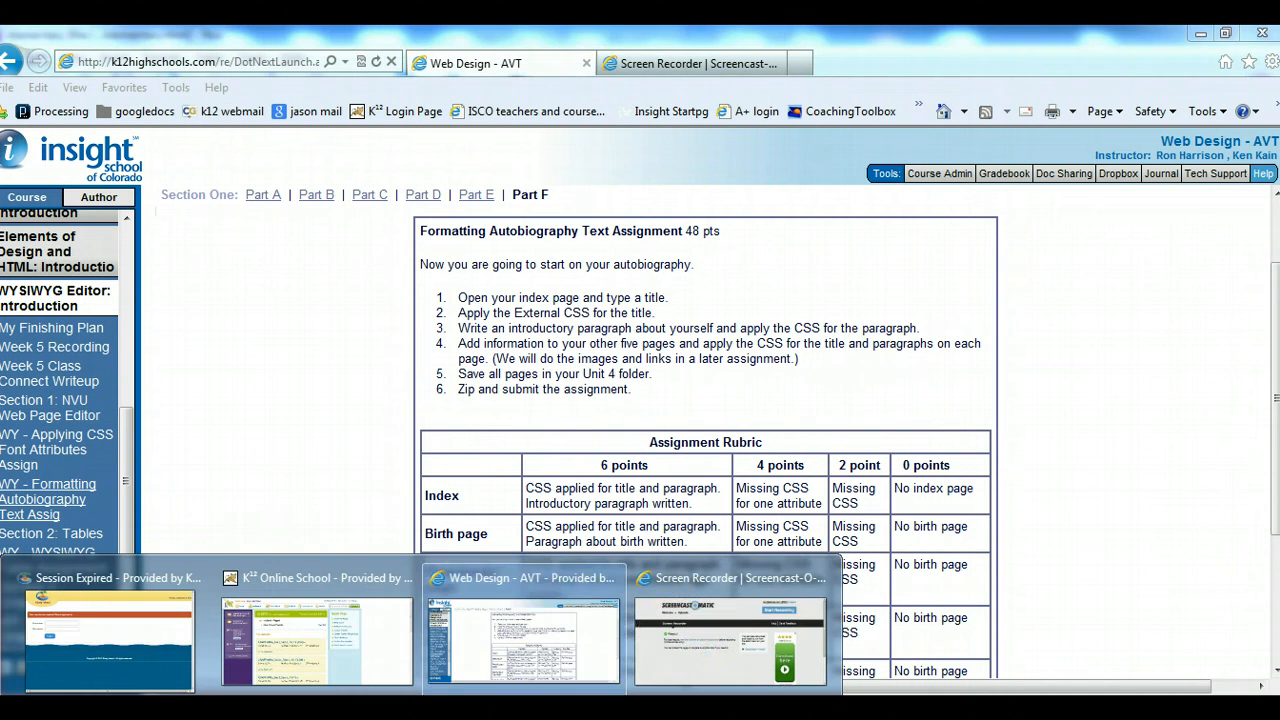
pyautogui.click(410, 710)
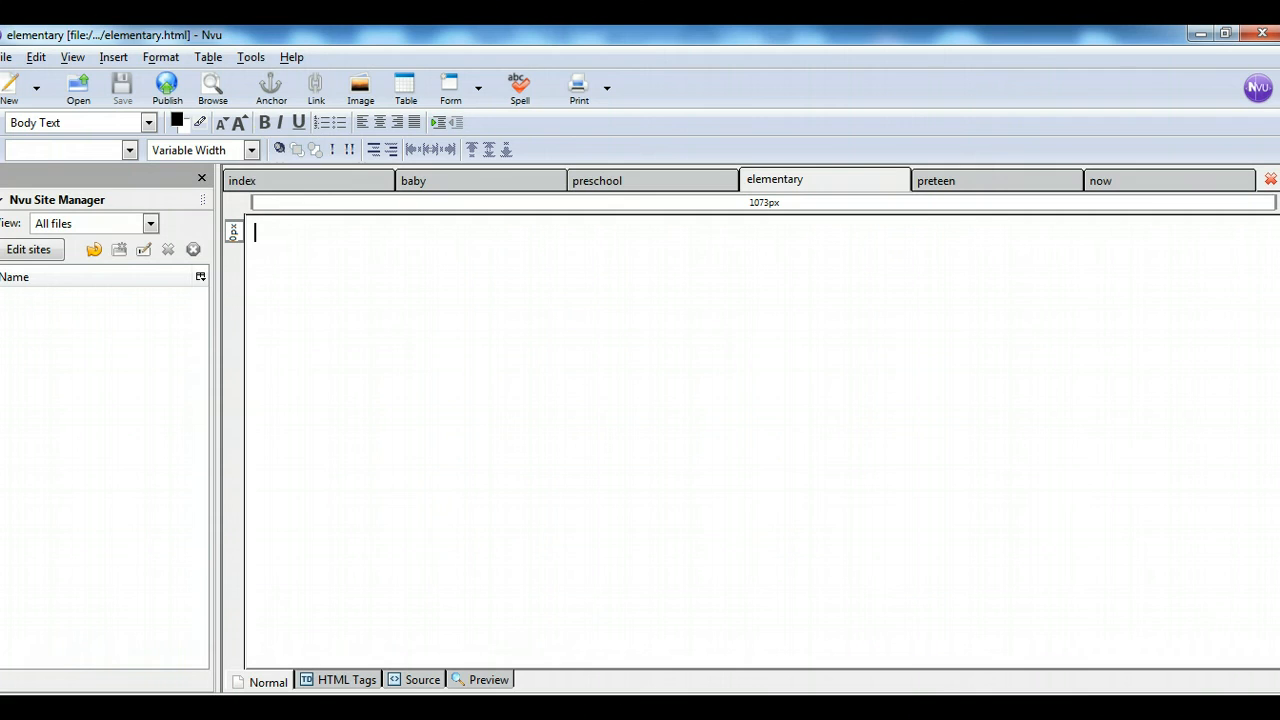
pyautogui.click(293, 185)
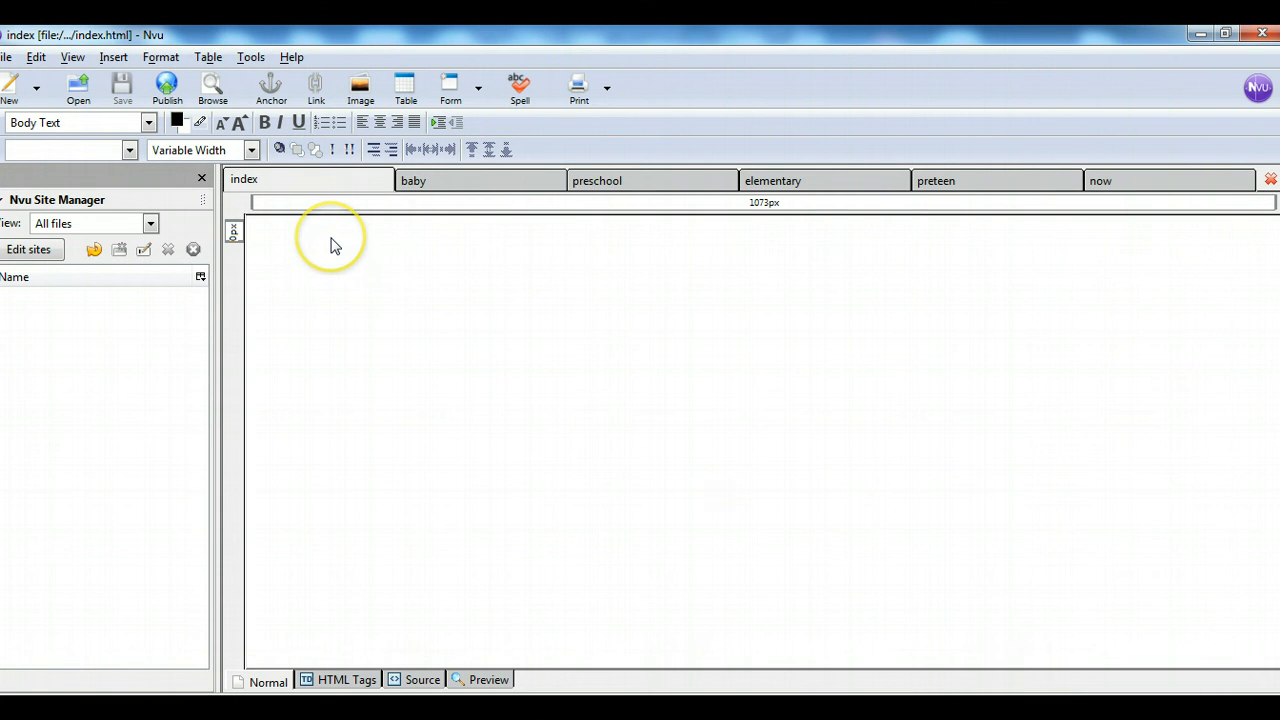
pyautogui.write("RON'S AUTOBIOGRAPHY")
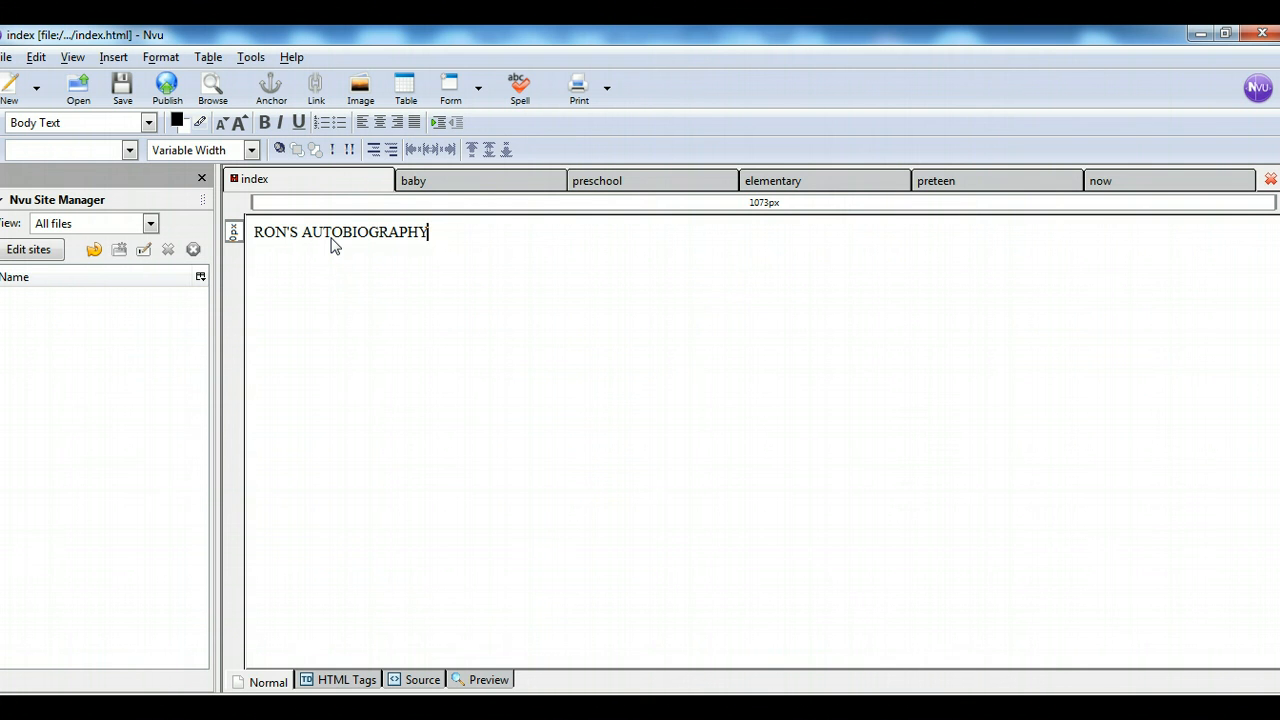
pyautogui.click(366, 248)
pyautogui.press('Return')
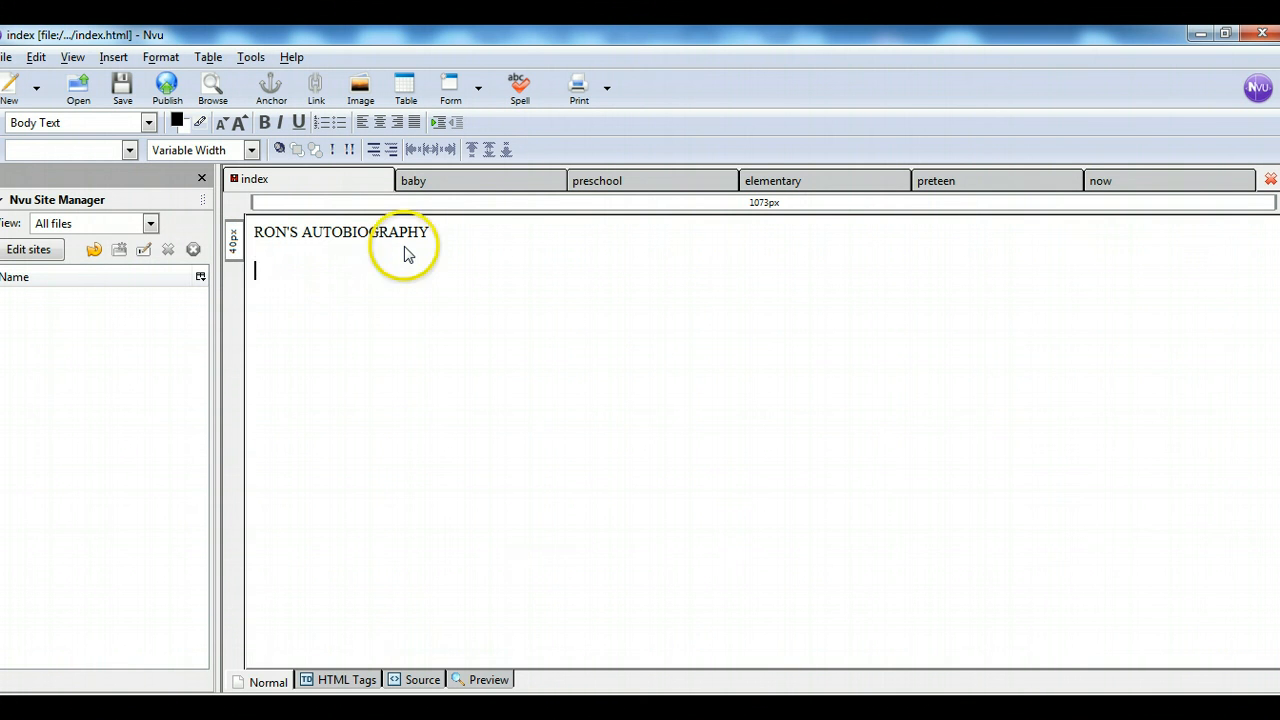
# Write the introductory paragraph's opening sentence about the autobiography being "all about ME!", correcting "is" and "ME".
pyautogui.write('Th')
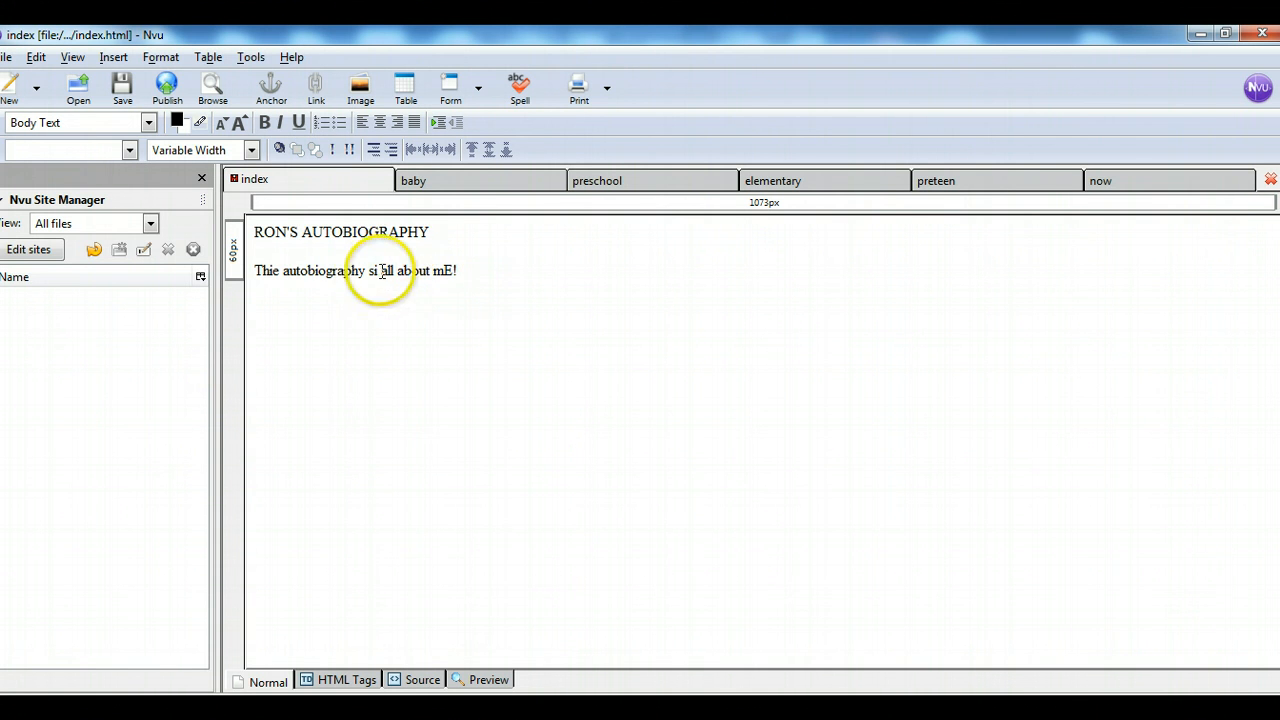
pyautogui.click(373, 271)
pyautogui.press('BackSpace')
pyautogui.write('s')
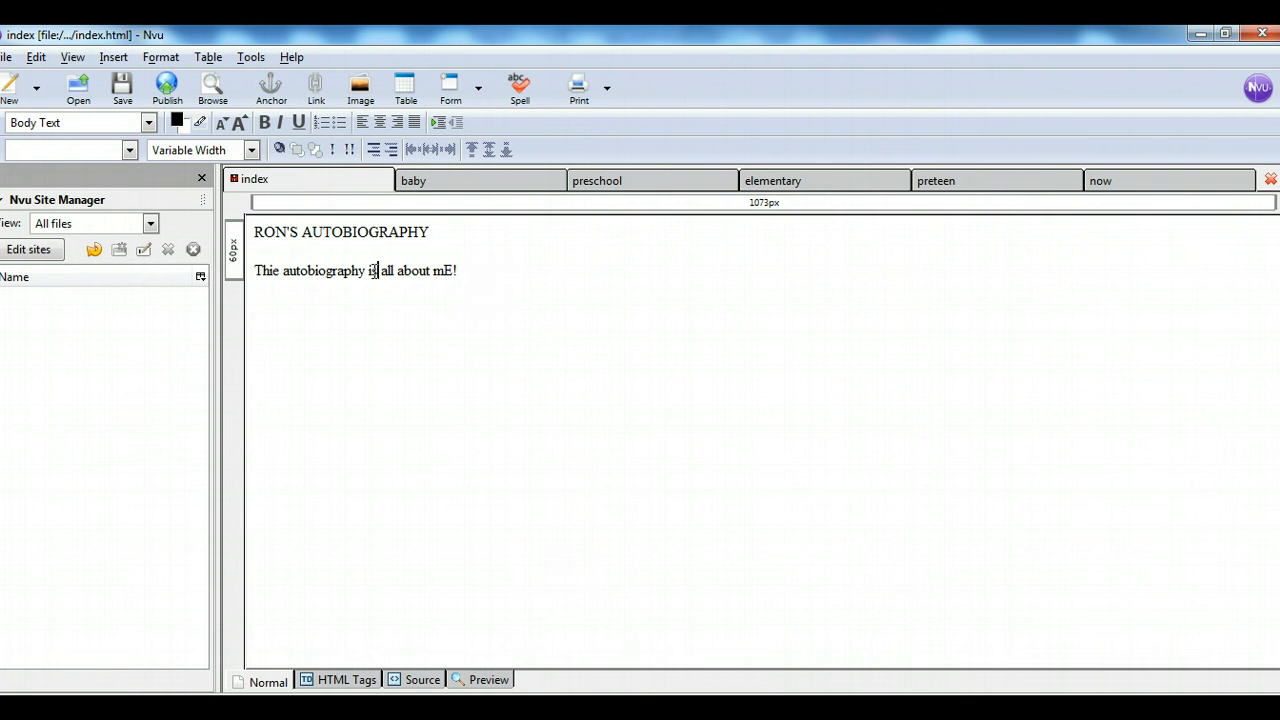
pyautogui.click(446, 272)
pyautogui.click(477, 273)
# Add a second sentence about learning of me as a baby, a youngster and a preteen, correcting its ending to read "how I am".
pyautogui.write('Y')
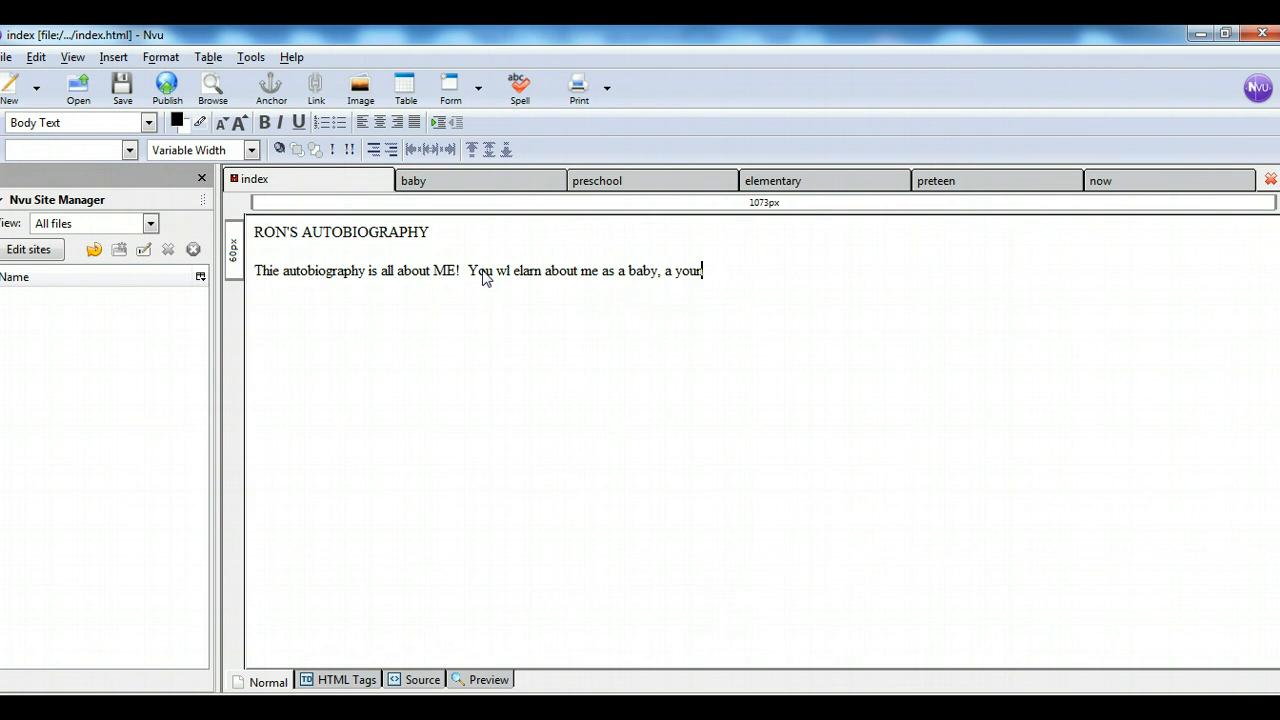
pyautogui.write('g')
pyautogui.click(462, 262)
pyautogui.write('ster')
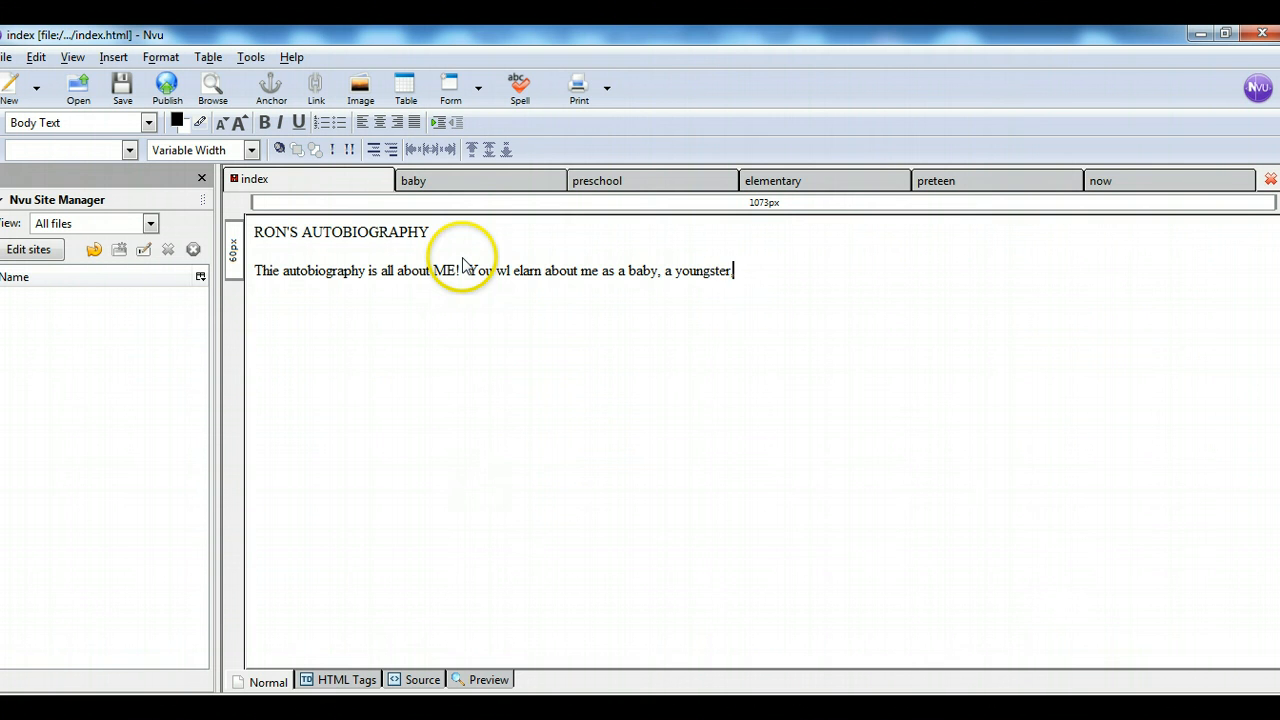
pyautogui.write(',')
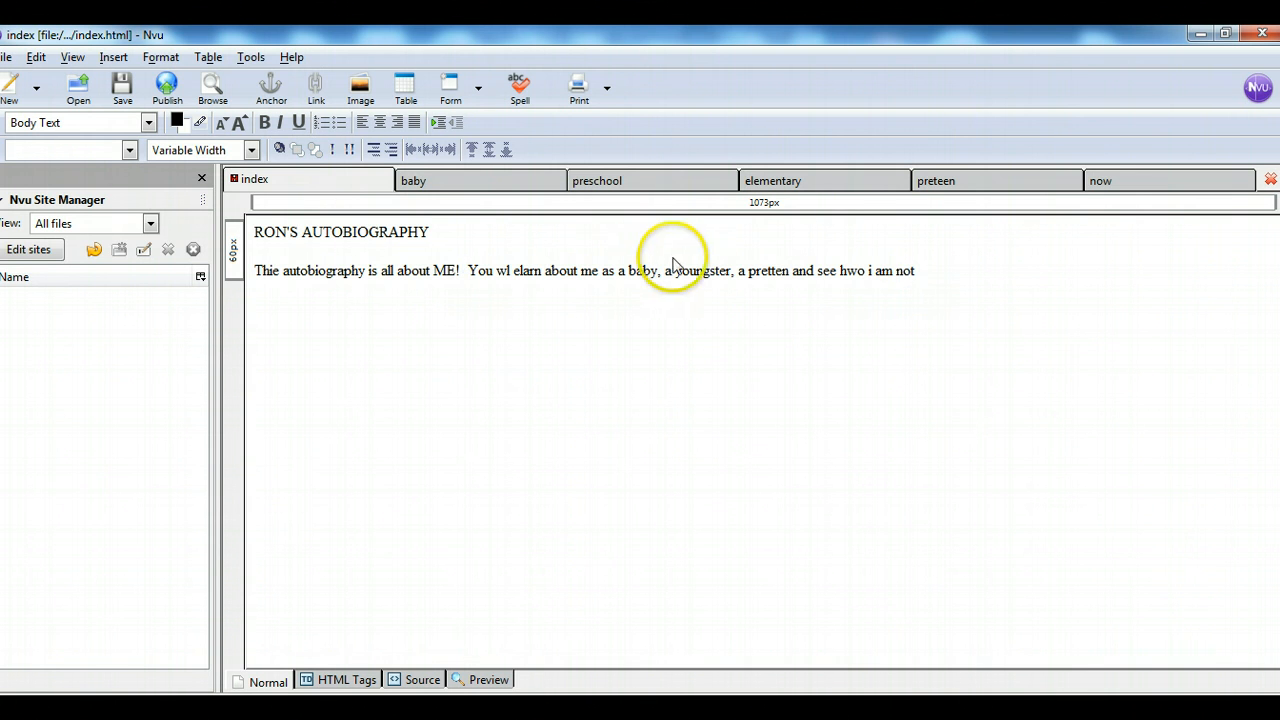
pyautogui.click(856, 270)
pyautogui.press('BackSpace')
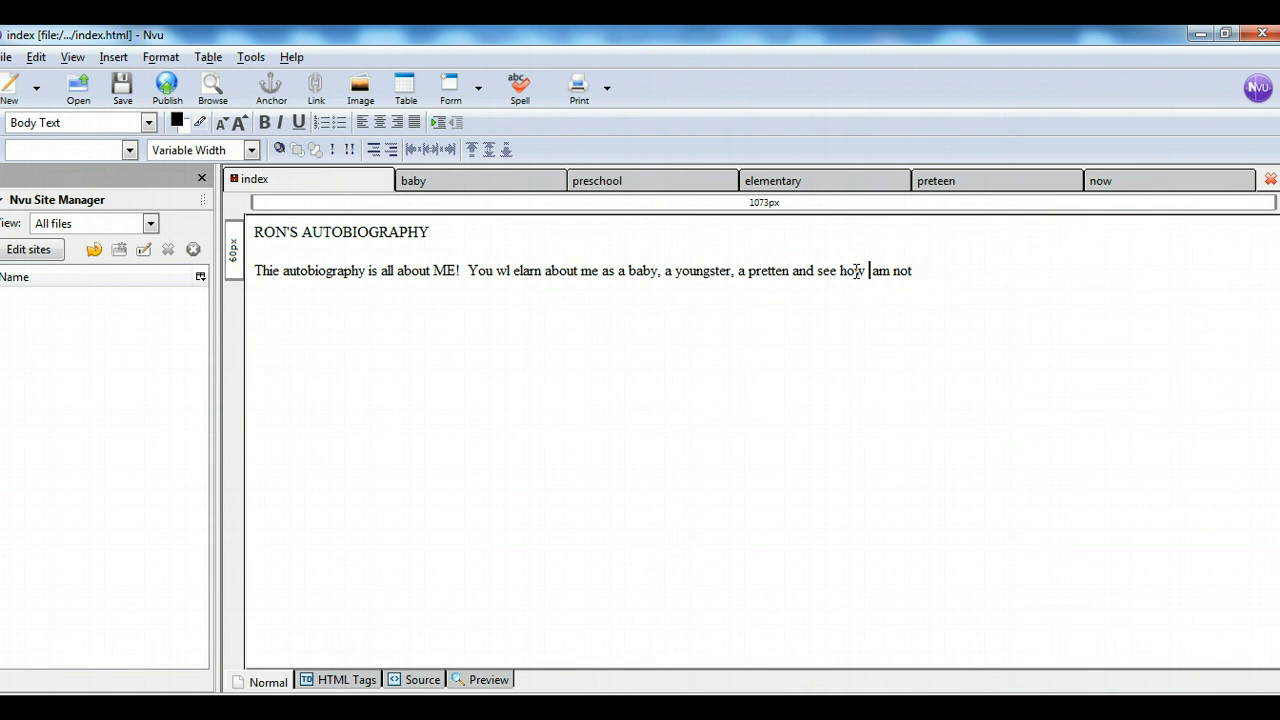
pyautogui.write('I')
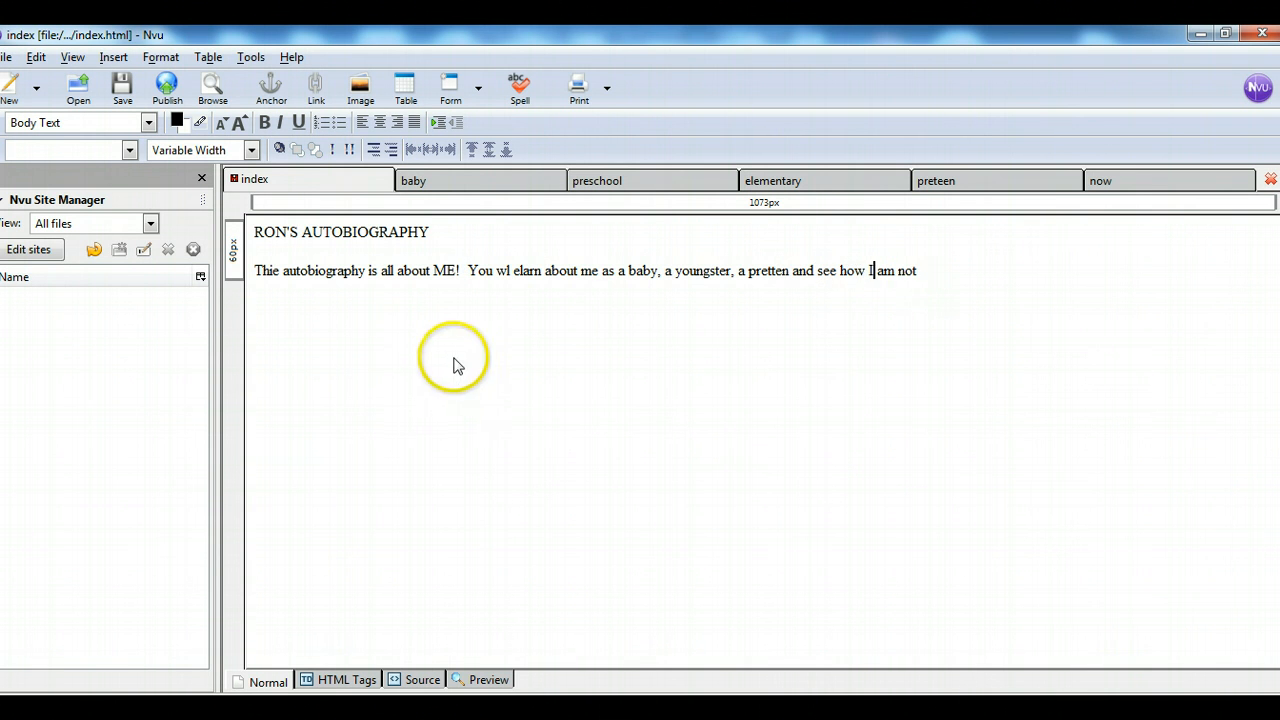
# Correct the paragraph's first word to "This", end its last sentence with "now." and start a new line below.
pyautogui.click(279, 271)
pyautogui.press('BackSpace')
pyautogui.write('s')
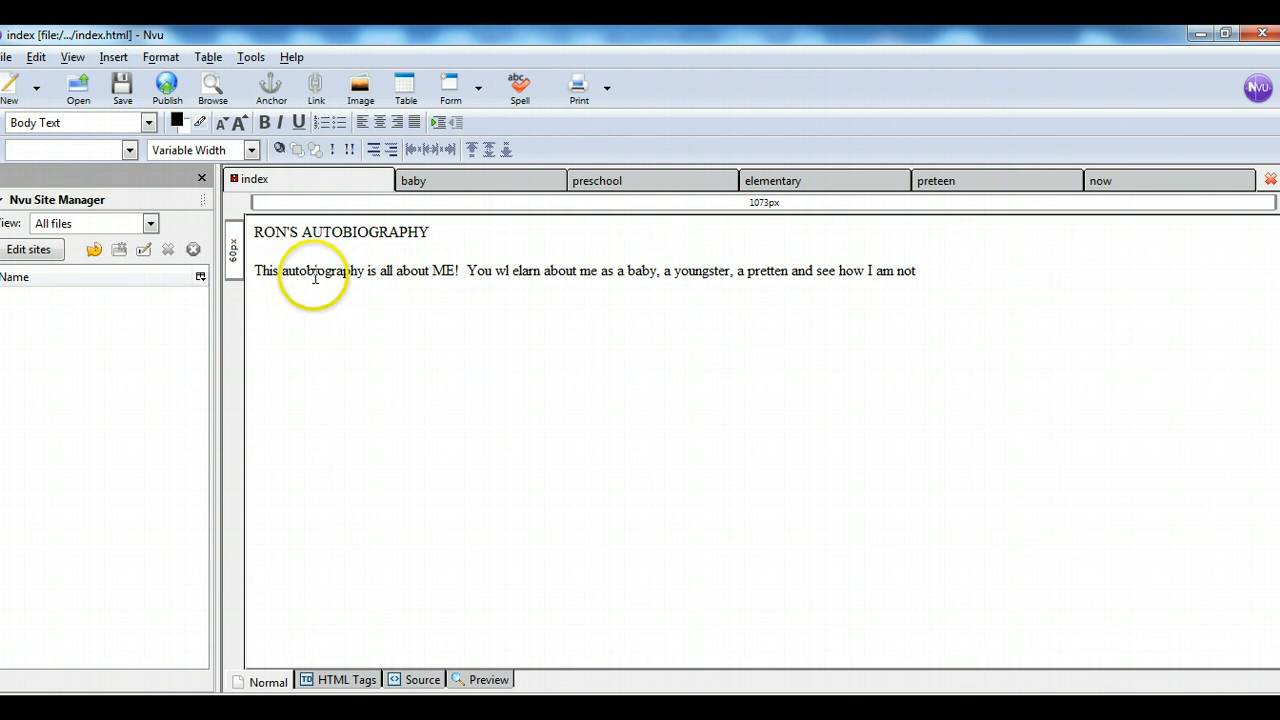
pyautogui.click(314, 271)
pyautogui.click(937, 272)
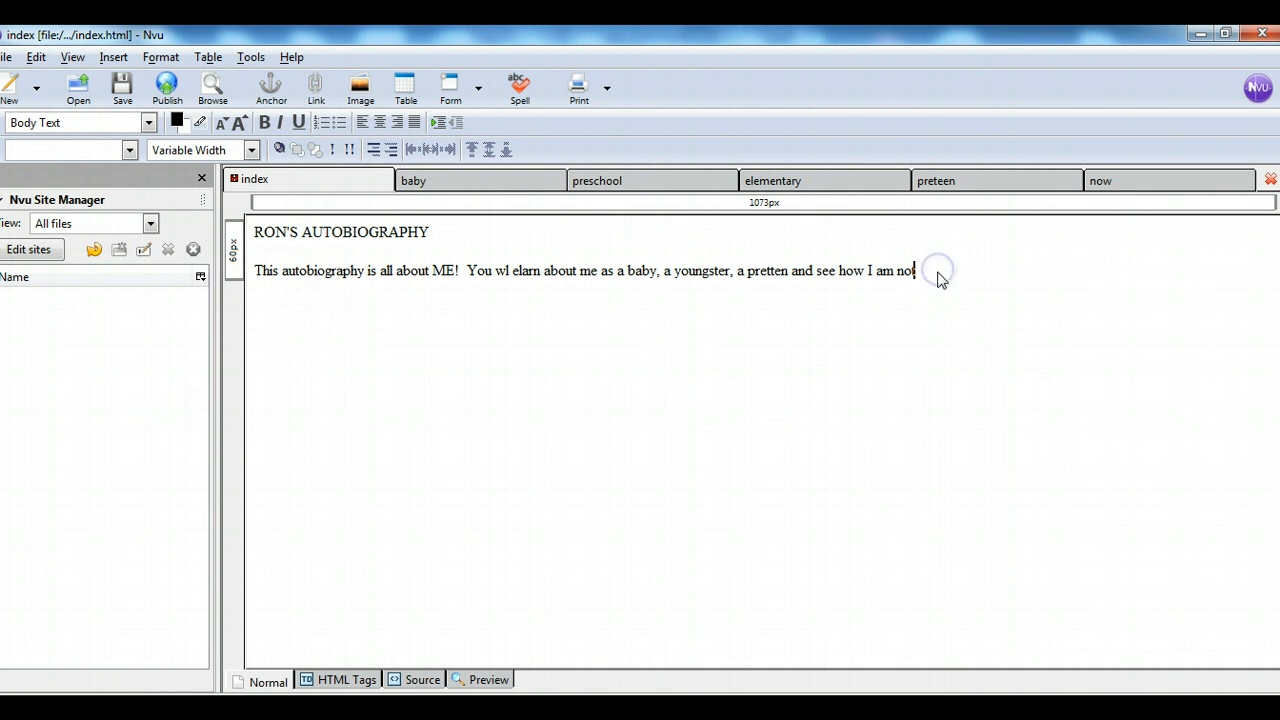
pyautogui.press('Return')
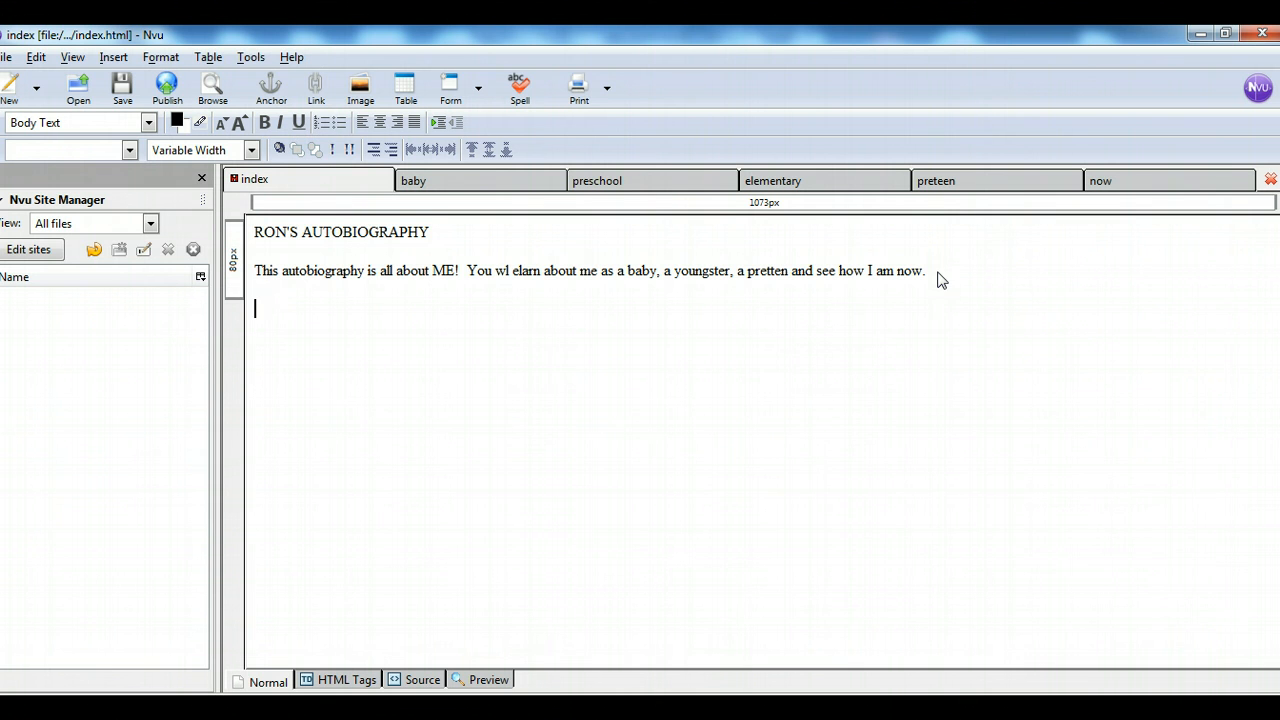
# Correct the spelling of "will", "learn" and "preteen" in the introductory paragraph.
pyautogui.click(506, 270)
pyautogui.write('il')
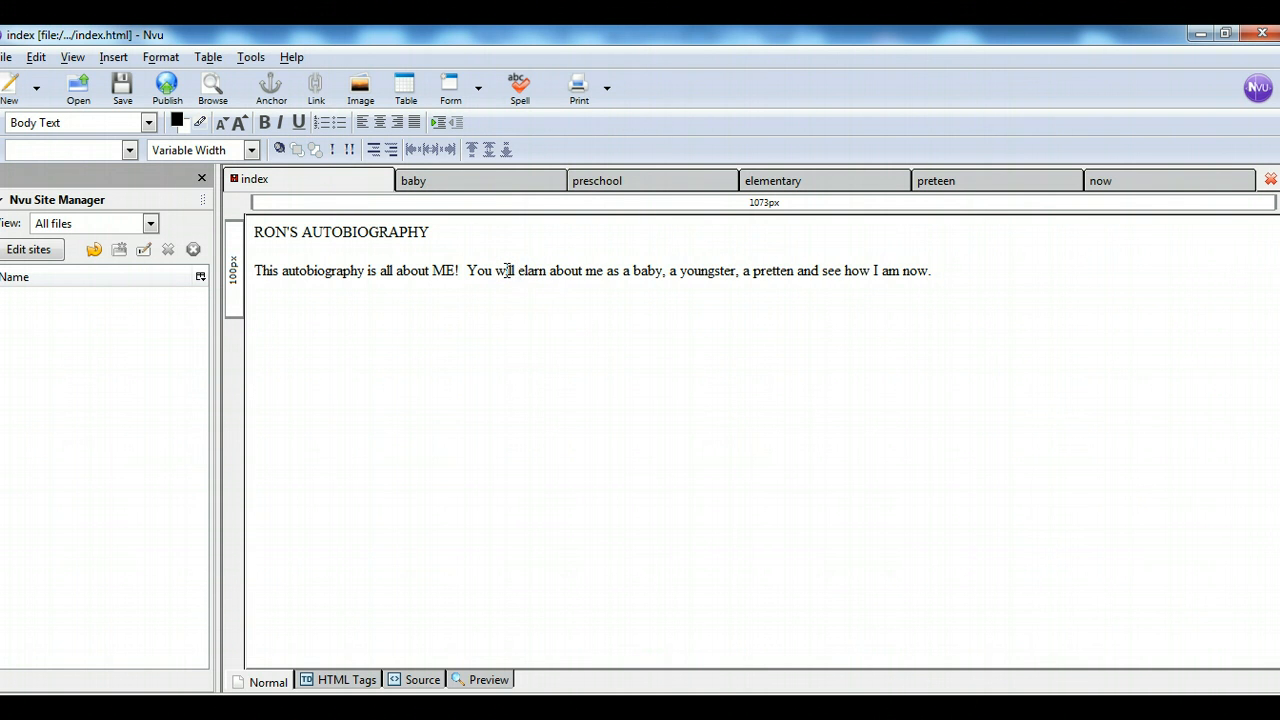
pyautogui.press('BackSpace')
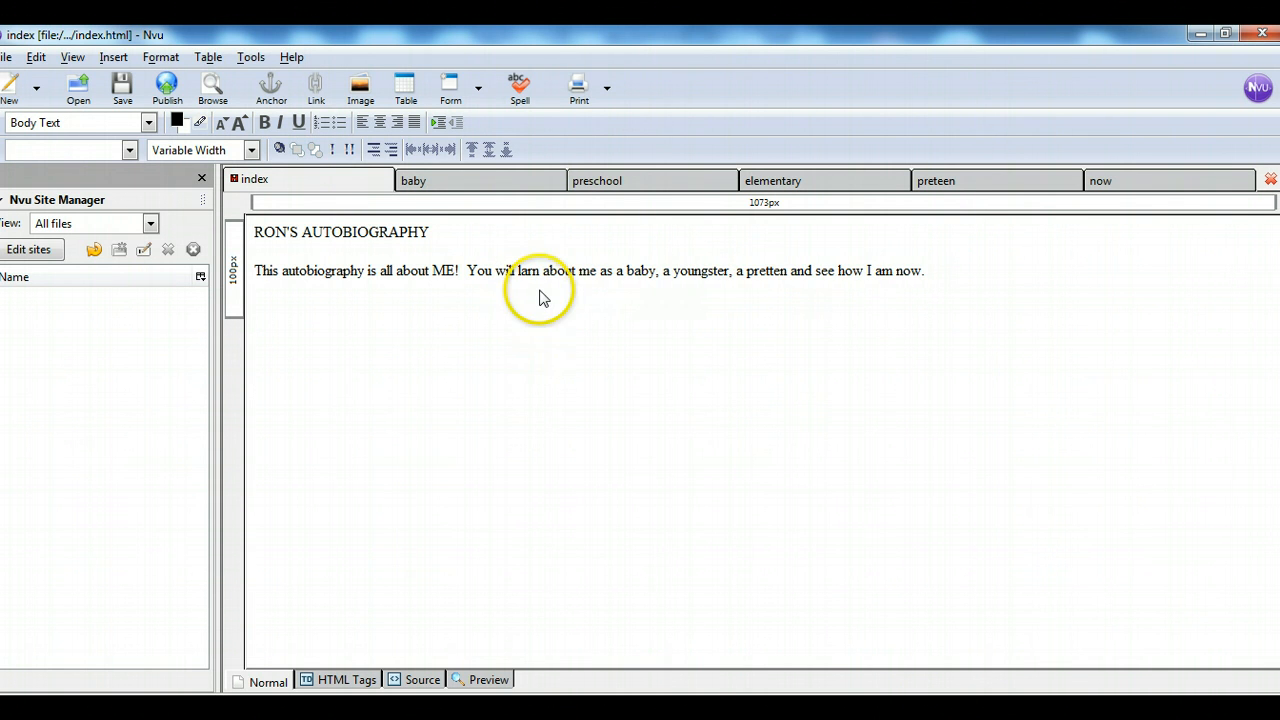
pyautogui.write('e')
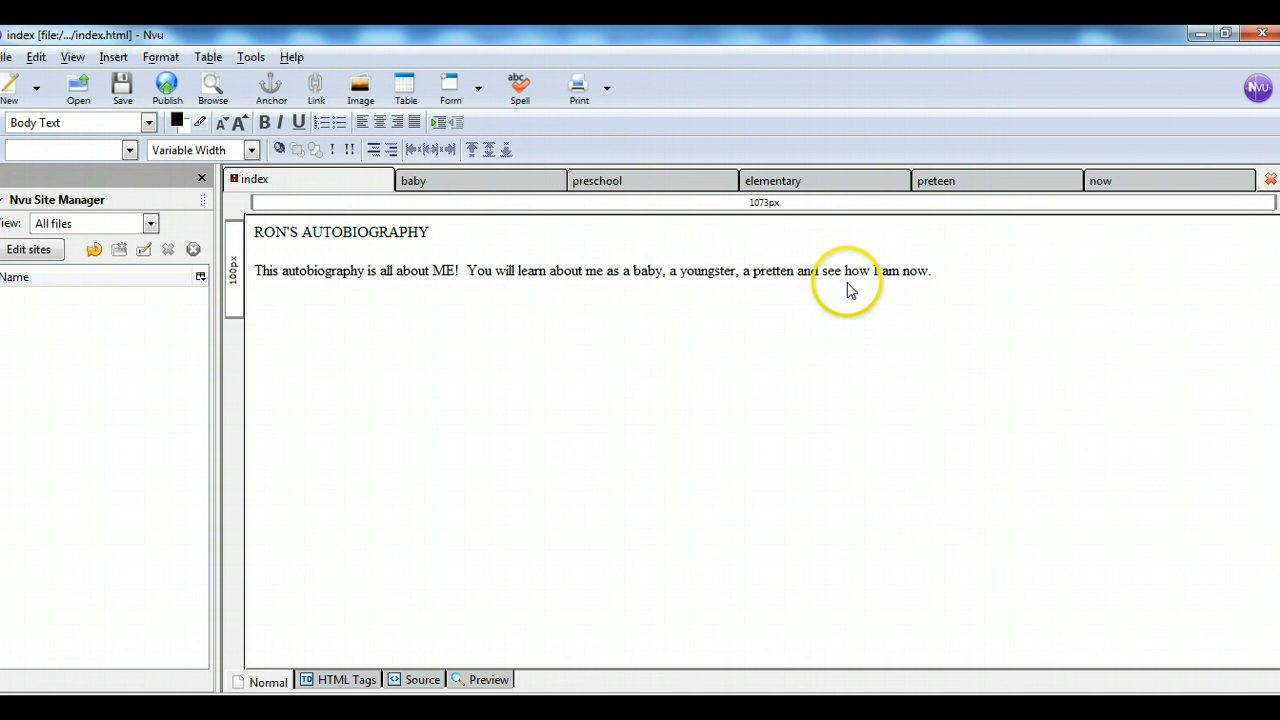
pyautogui.click(783, 272)
pyautogui.press('BackSpace')
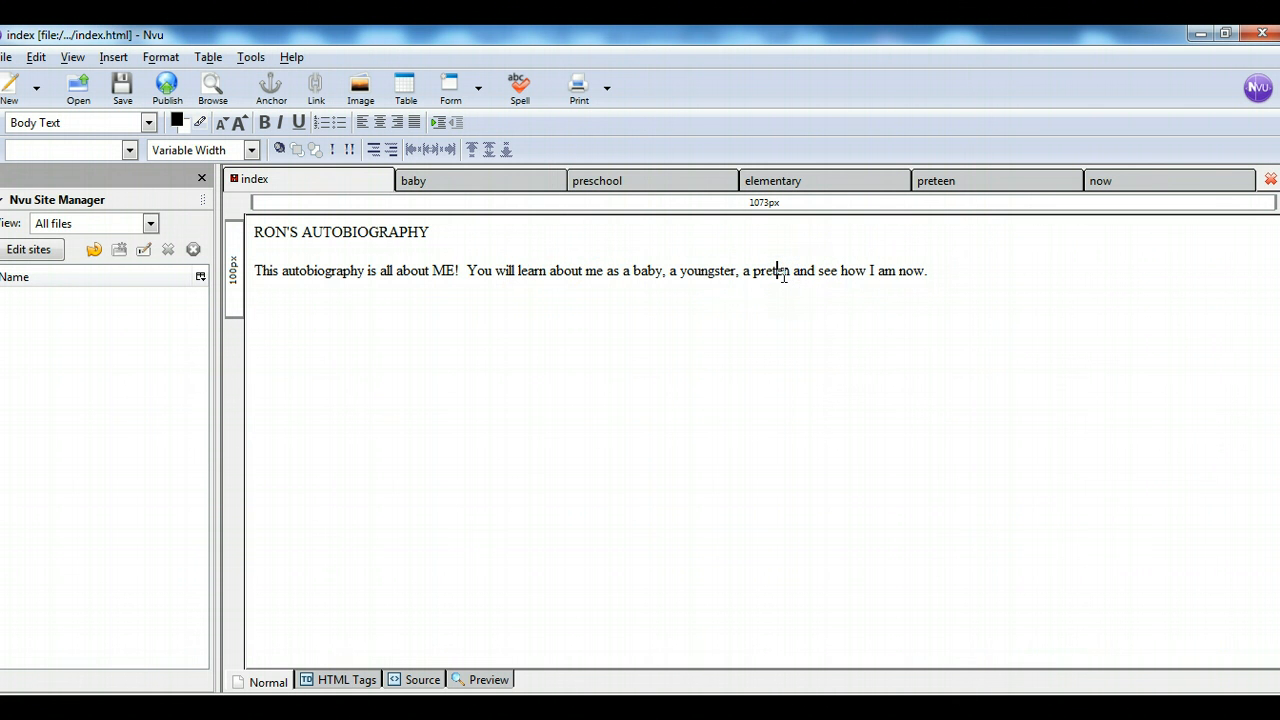
pyautogui.write('e')
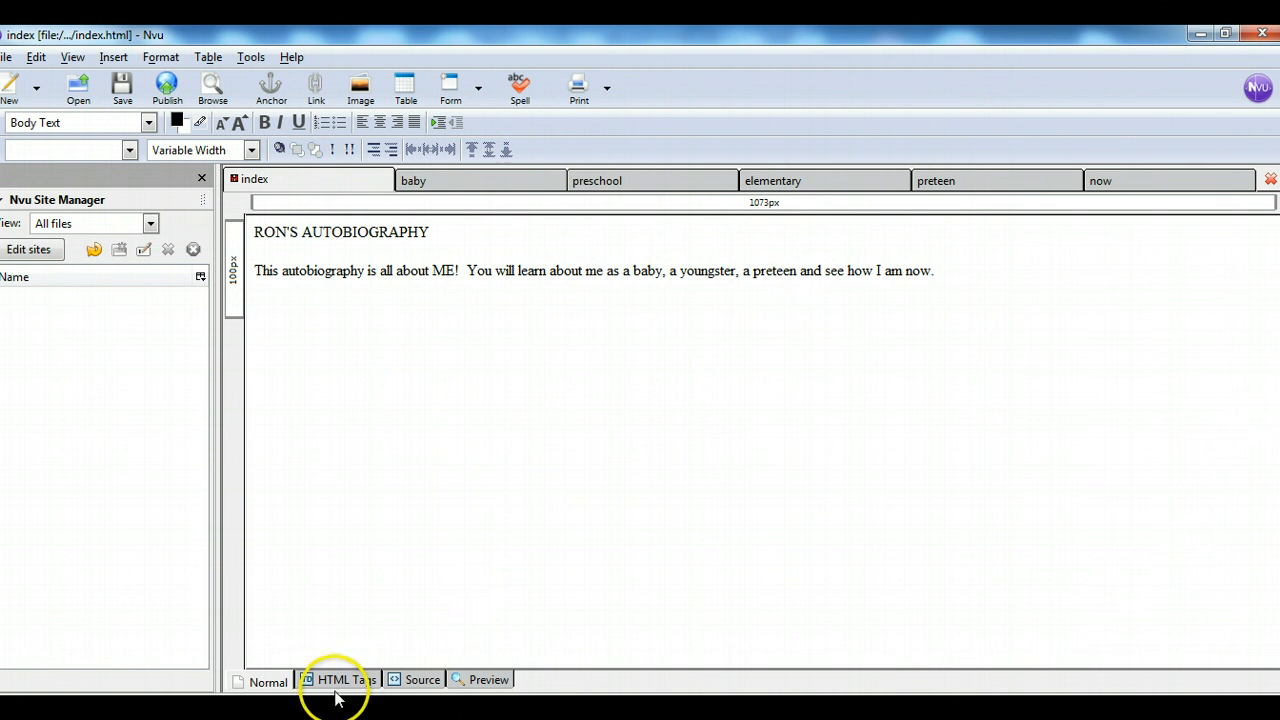
# Switch to the Web Design course page in Internet Explorer and review the instruction on writing the introductory paragraph and applying its CSS.
pyautogui.moveTo(380, 680)
pyautogui.click(574, 627)
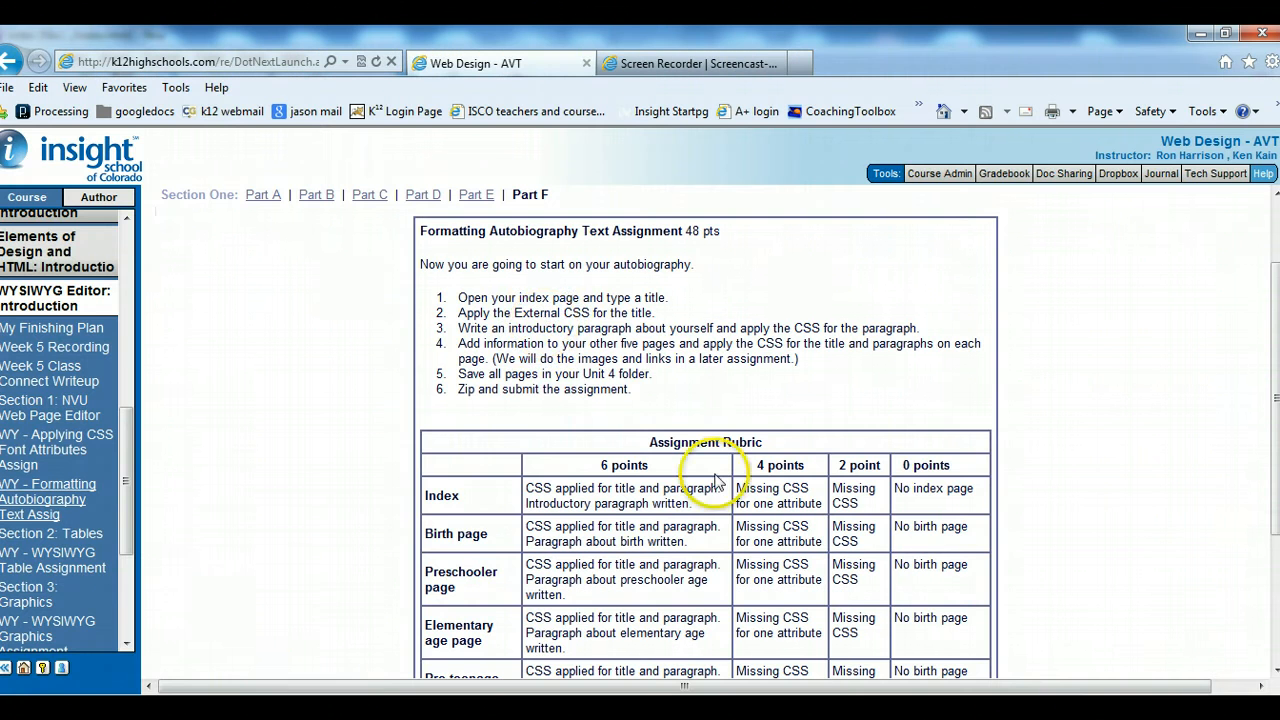
pyautogui.moveTo(497, 327); pyautogui.dragTo(851, 334)
pyautogui.click(842, 333)
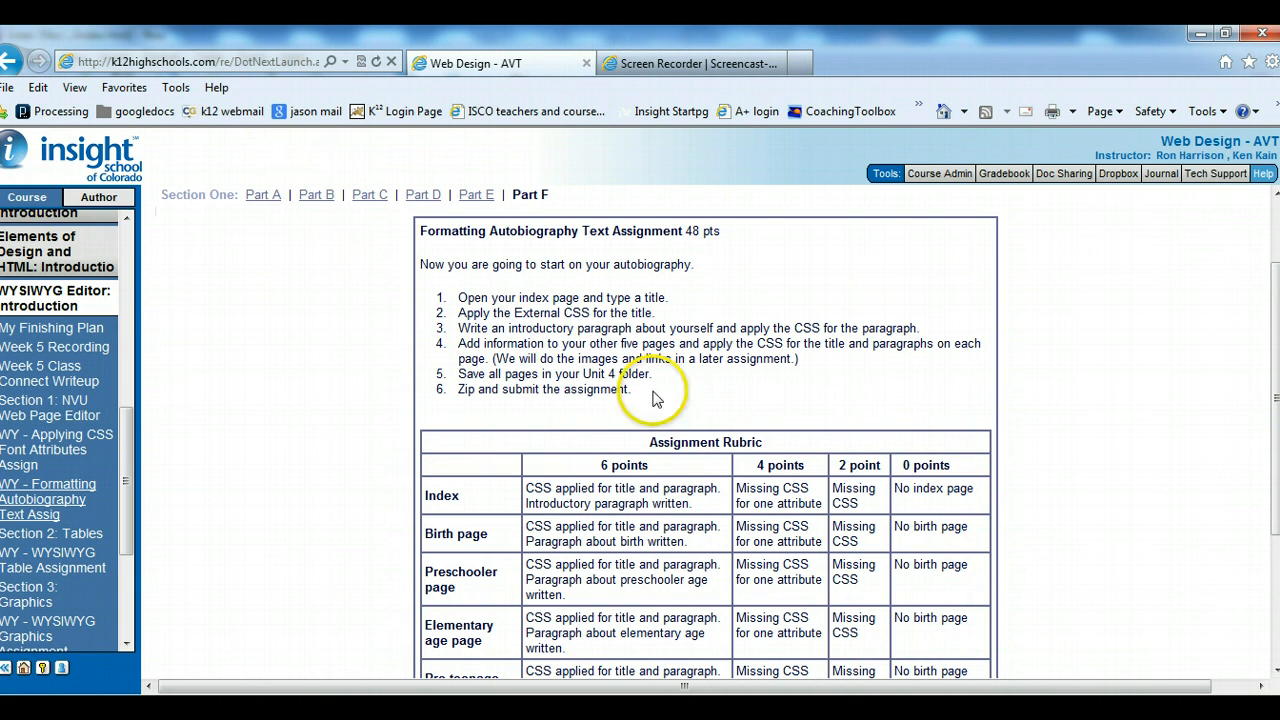
# Return to Nvu and apply the titles style class to the autobiography title on the index page.
pyautogui.click(420, 705)
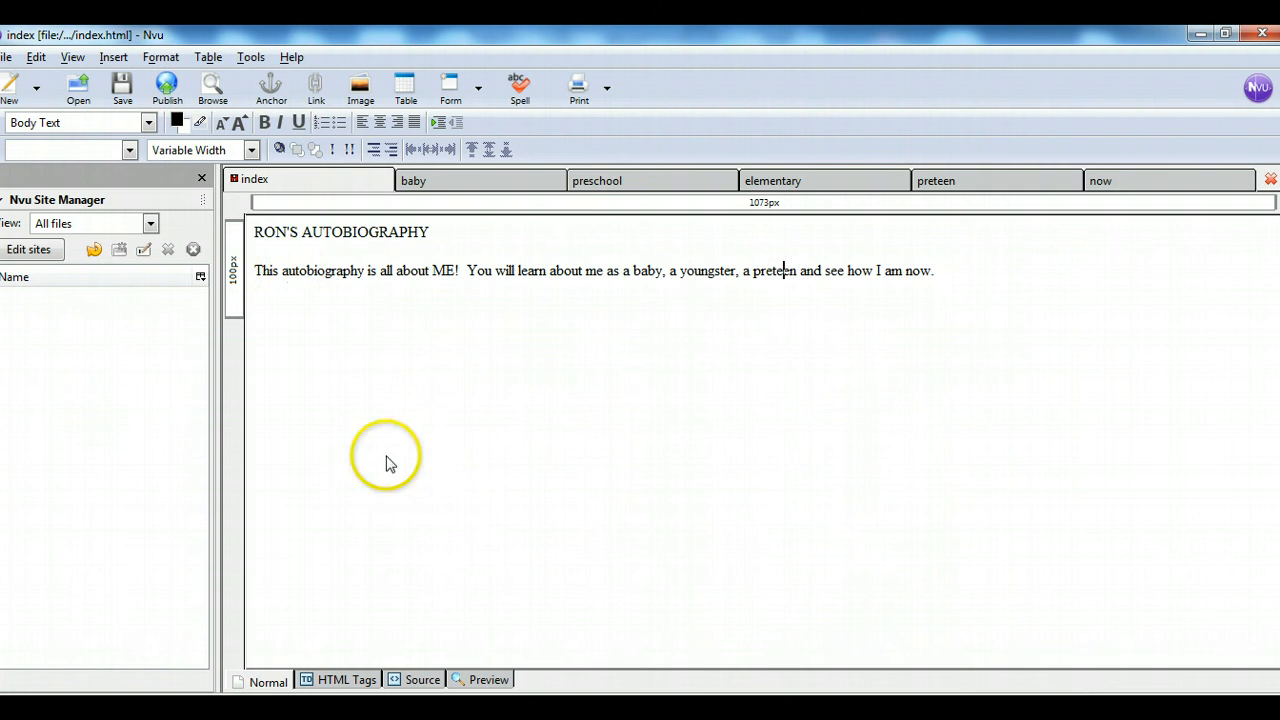
pyautogui.moveTo(257, 234); pyautogui.dragTo(430, 232)
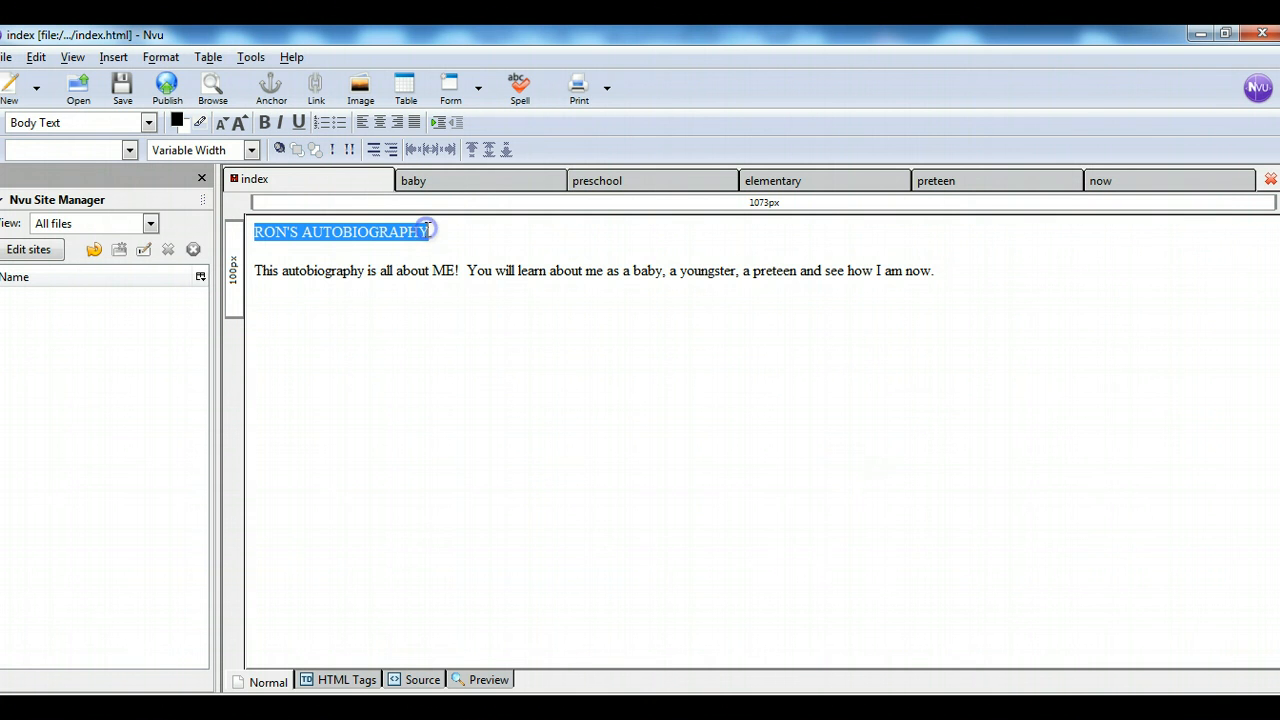
pyautogui.click(129, 150)
pyautogui.click(70, 226)
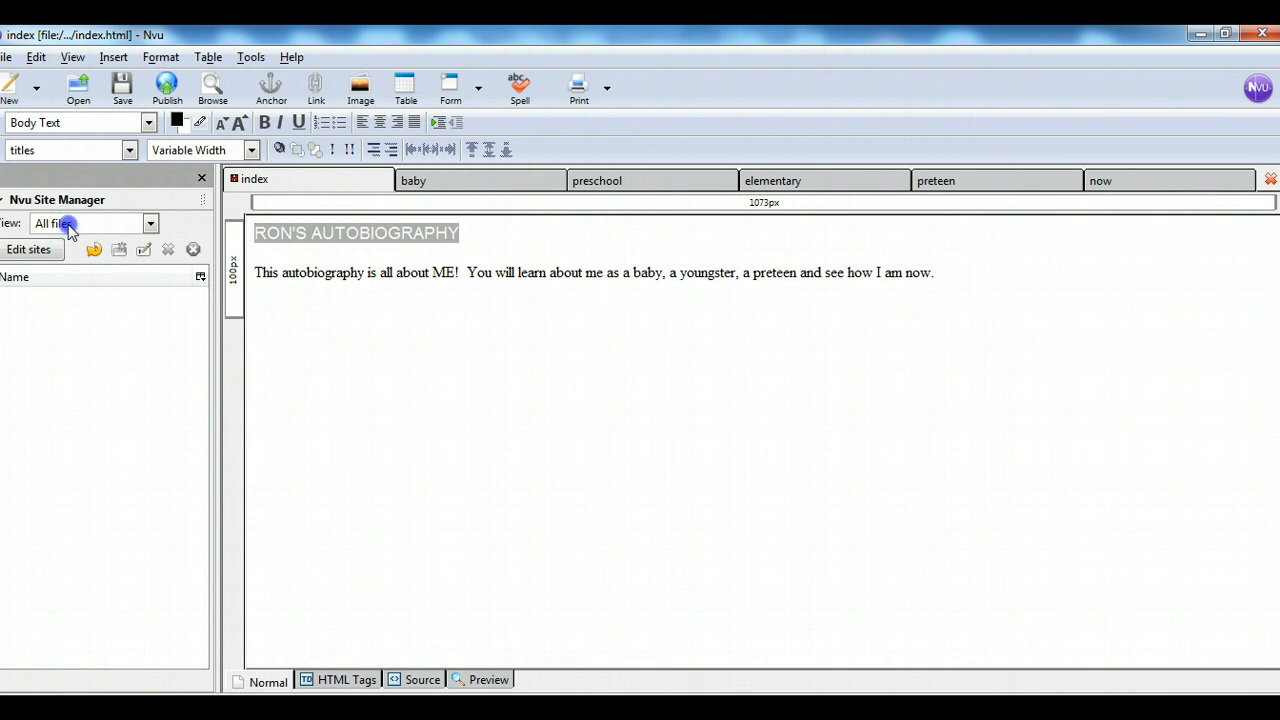
pyautogui.click(343, 272)
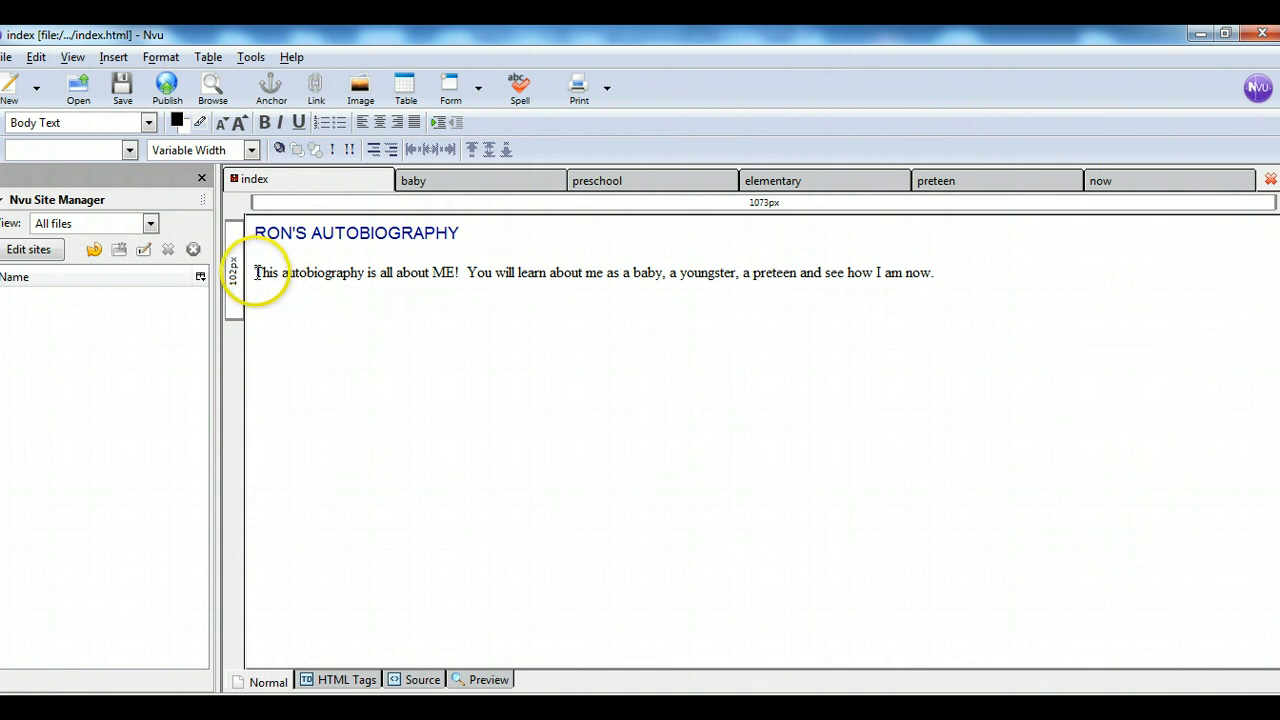
# Apply the paragraph style class to the entire introductory paragraph and save the index page.
pyautogui.moveTo(254, 272); pyautogui.dragTo(640, 274)
pyautogui.click(640, 331)
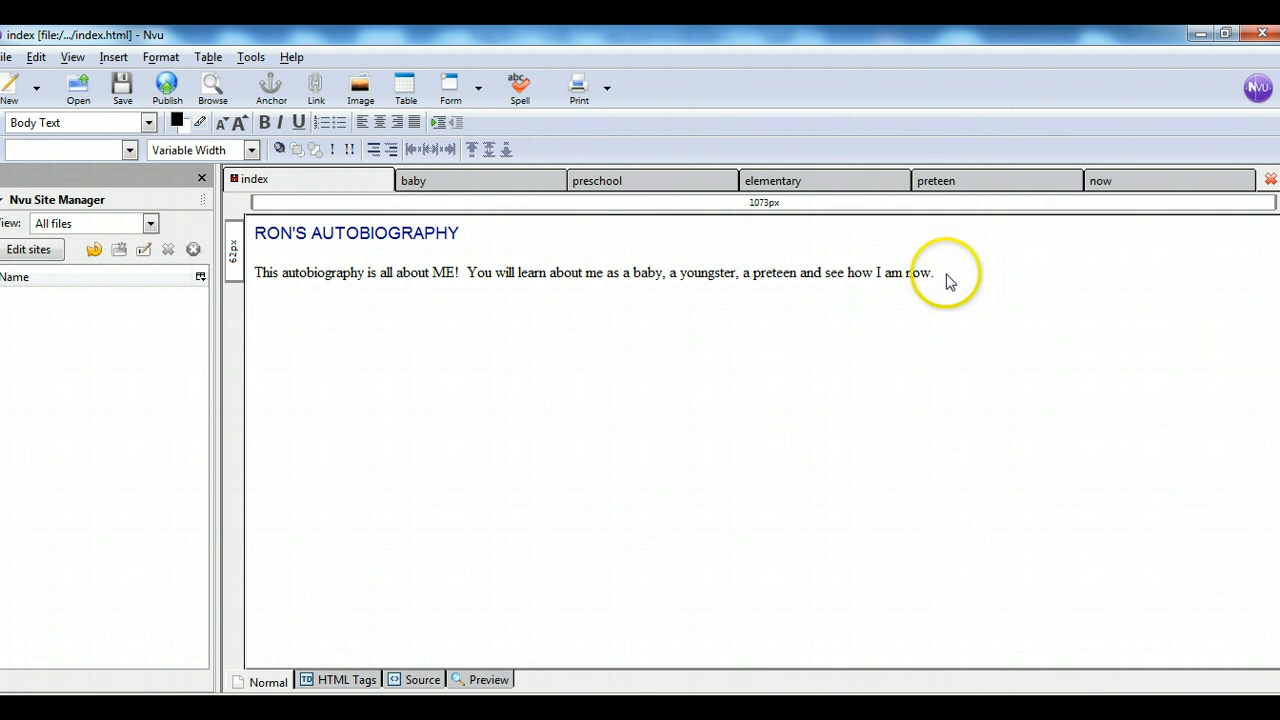
pyautogui.press('Return')
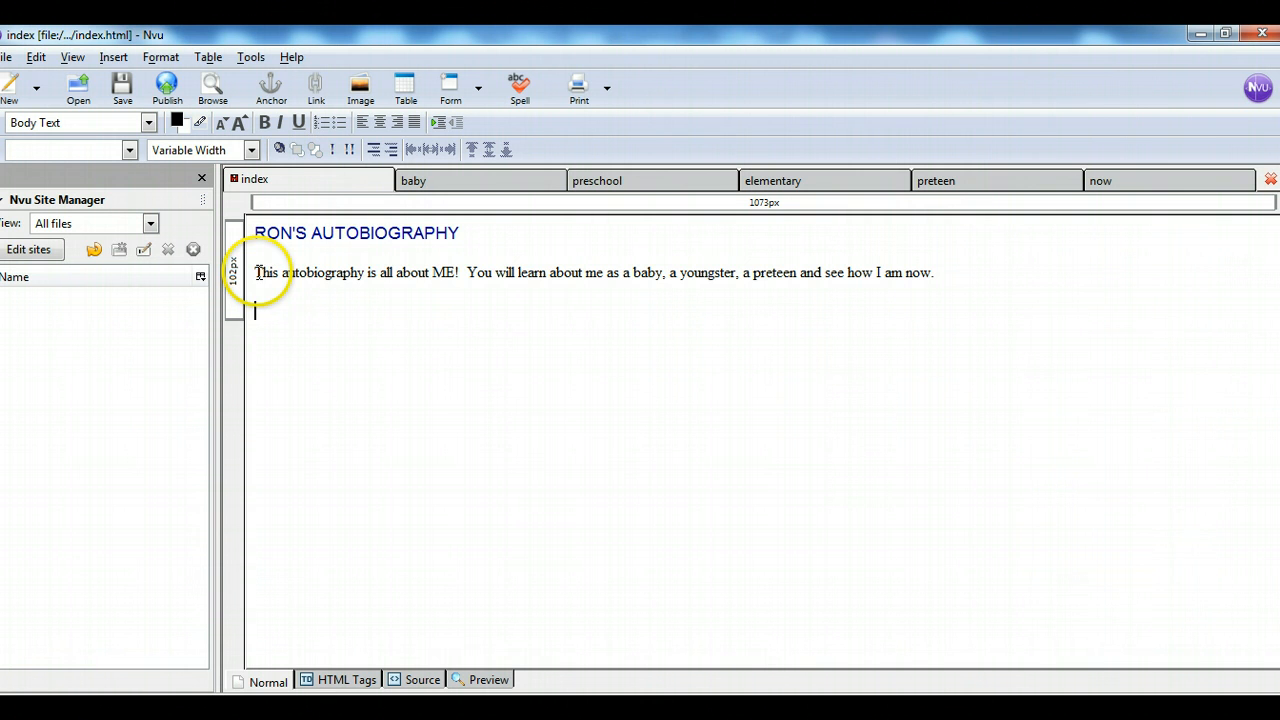
pyautogui.moveTo(257, 272); pyautogui.dragTo(937, 271)
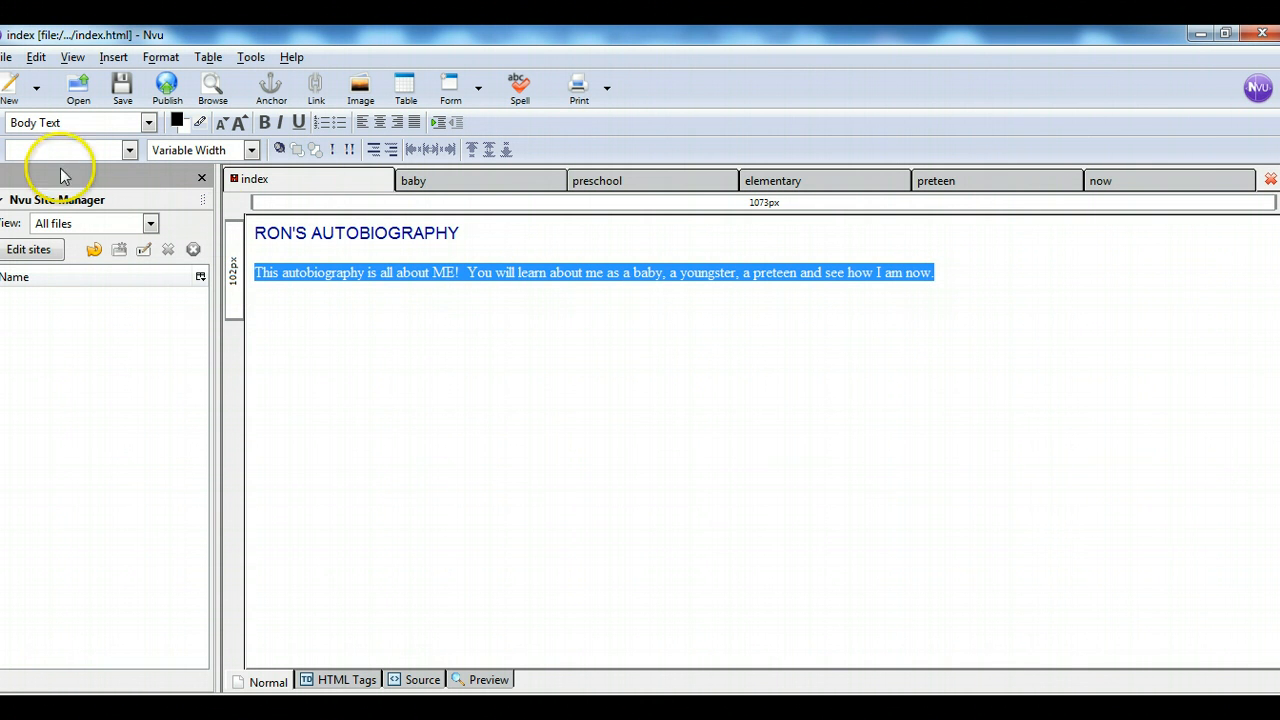
pyautogui.click(129, 150)
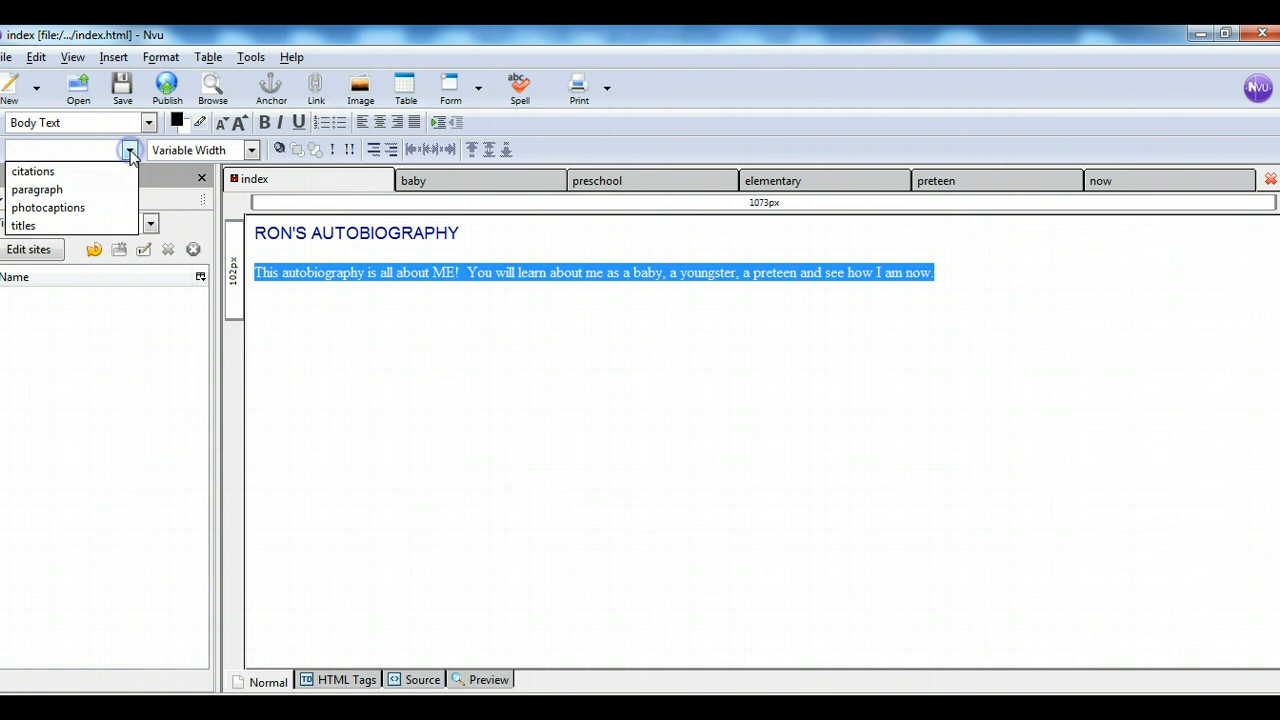
pyautogui.click(37, 189)
pyautogui.click(395, 428)
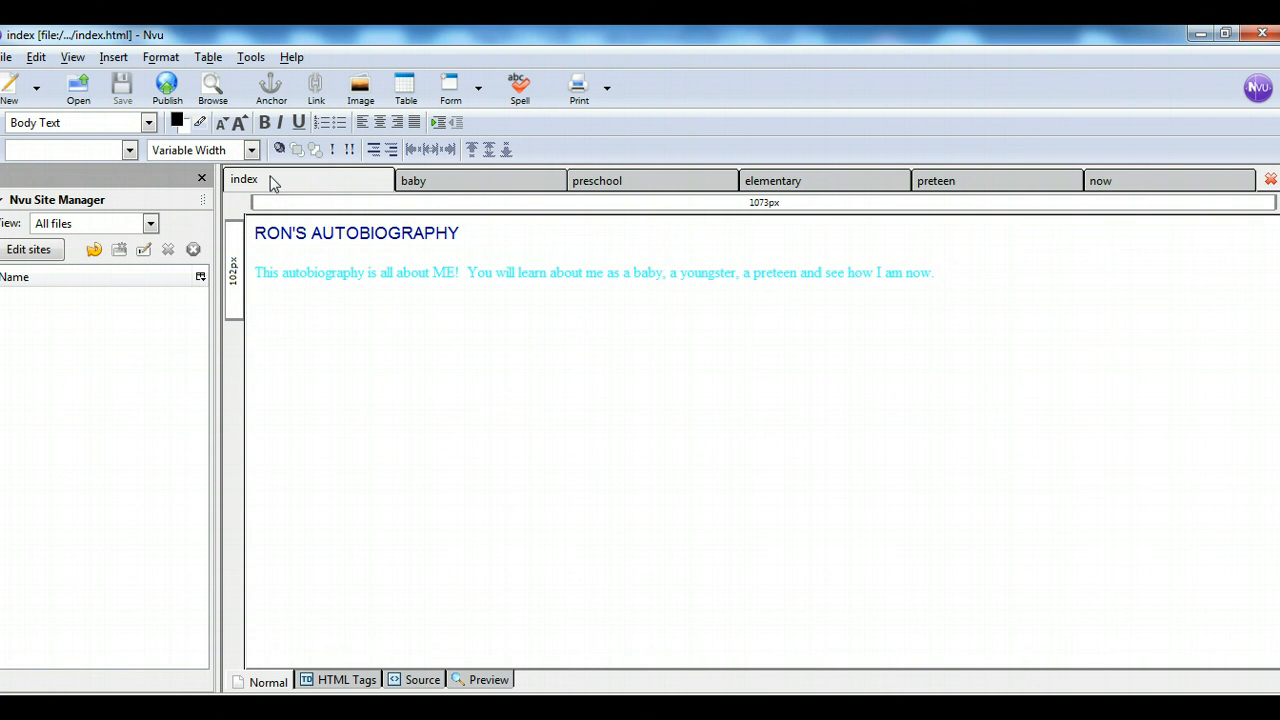
# On the baby page, enter a title consisting of the first name in capitals followed by "as a BABY".
pyautogui.click(475, 181)
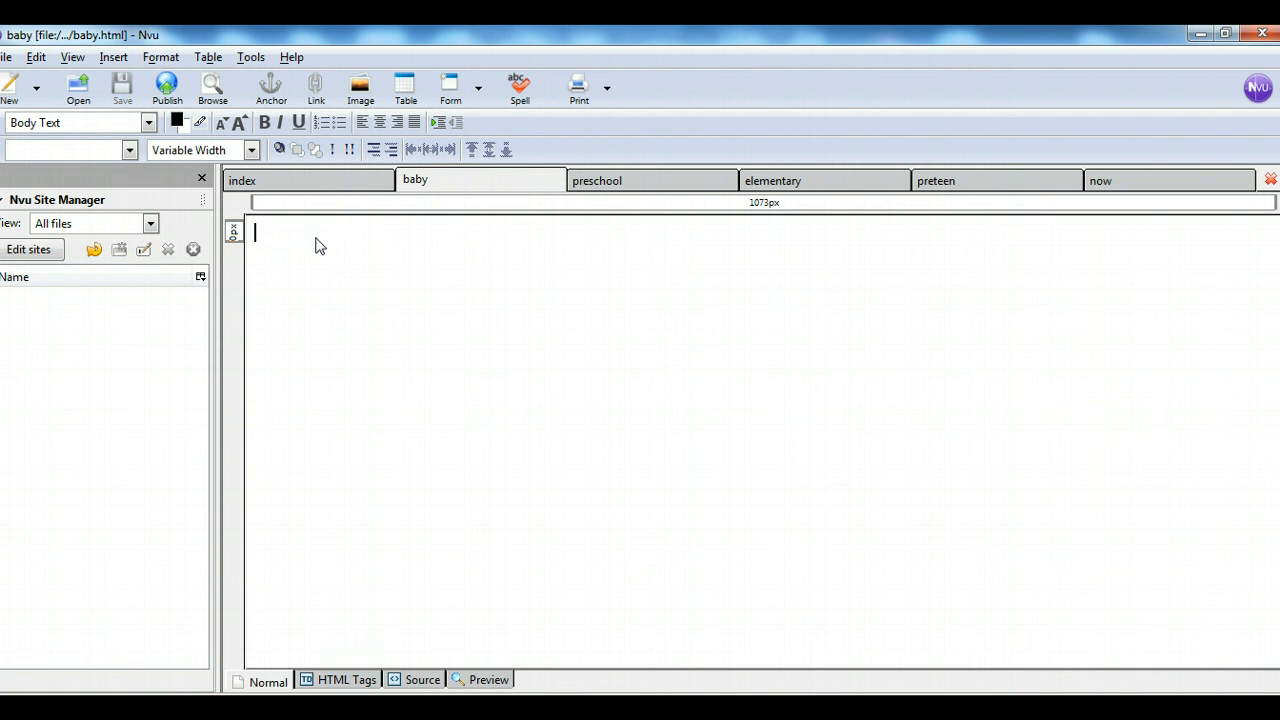
pyautogui.write('RON')
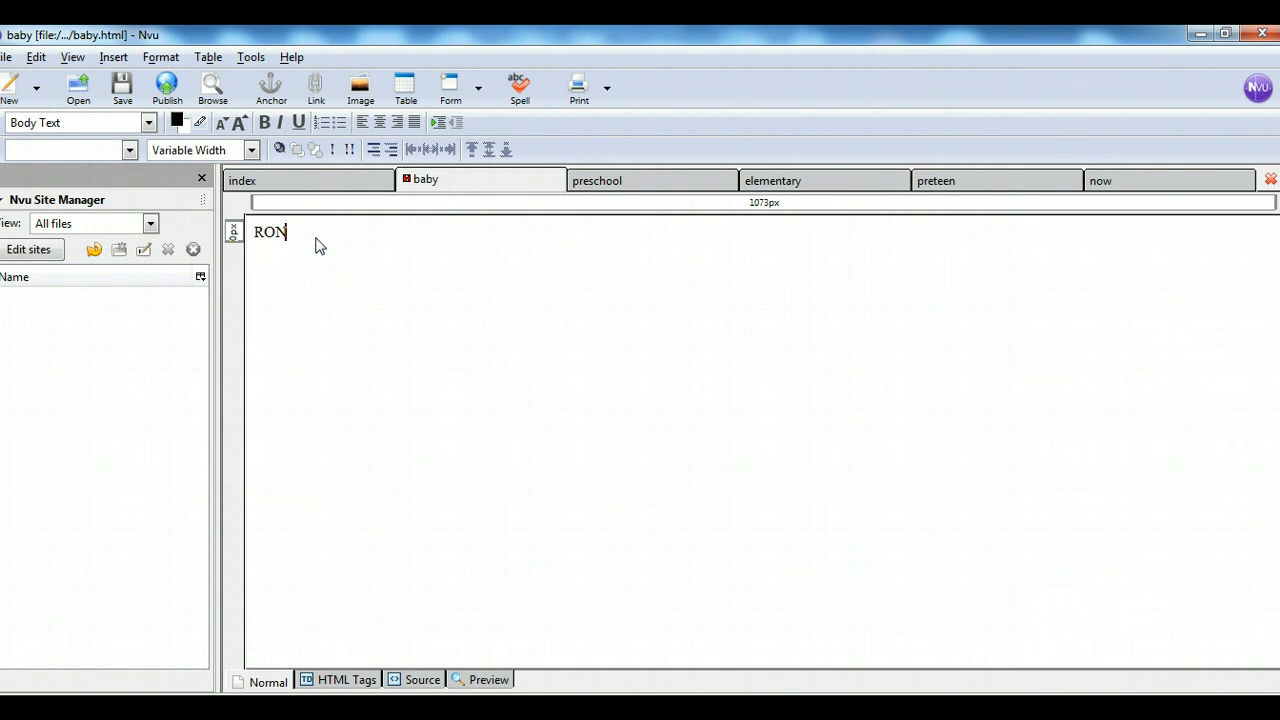
pyautogui.write(' as a BABY')
pyautogui.press('Return')
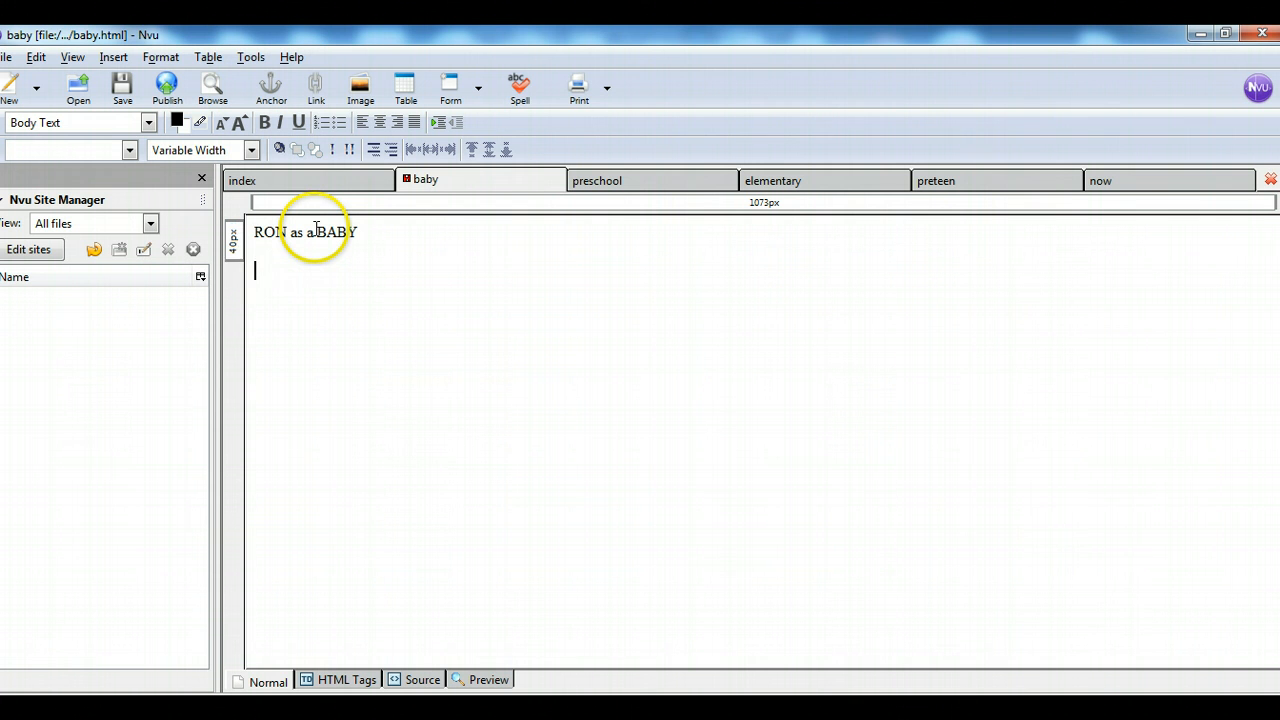
# Write the baby page's paragraph "As a baby I lived in......." below the title, with the "I" capitalized.
pyautogui.write('As a b')
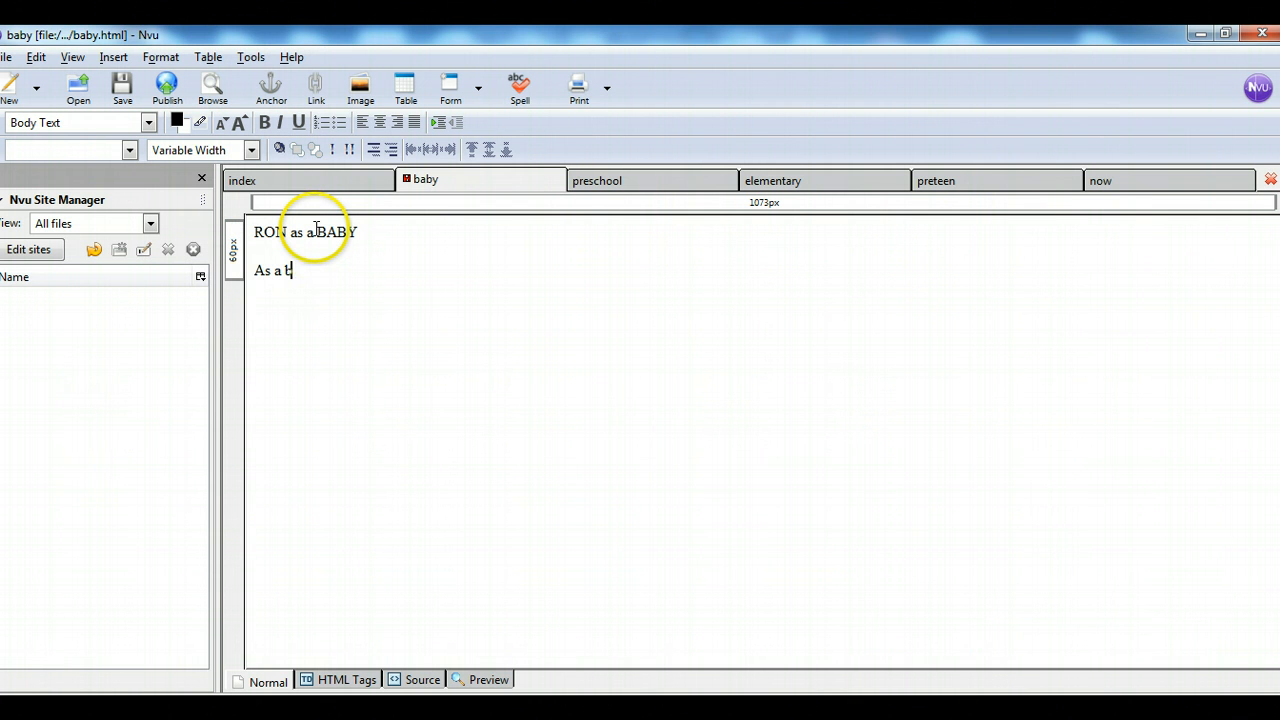
pyautogui.write('aby')
pyautogui.doubleClick(319, 270)
pyautogui.press('BackSpace')
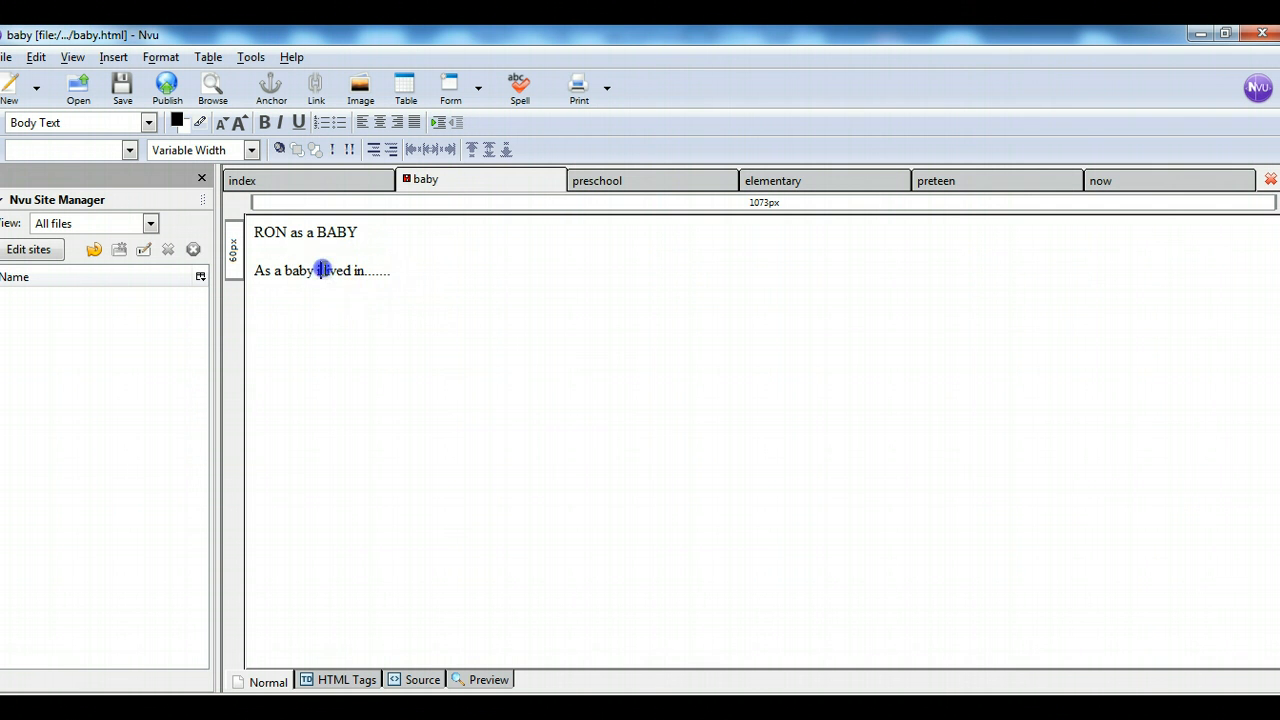
pyautogui.write('I')
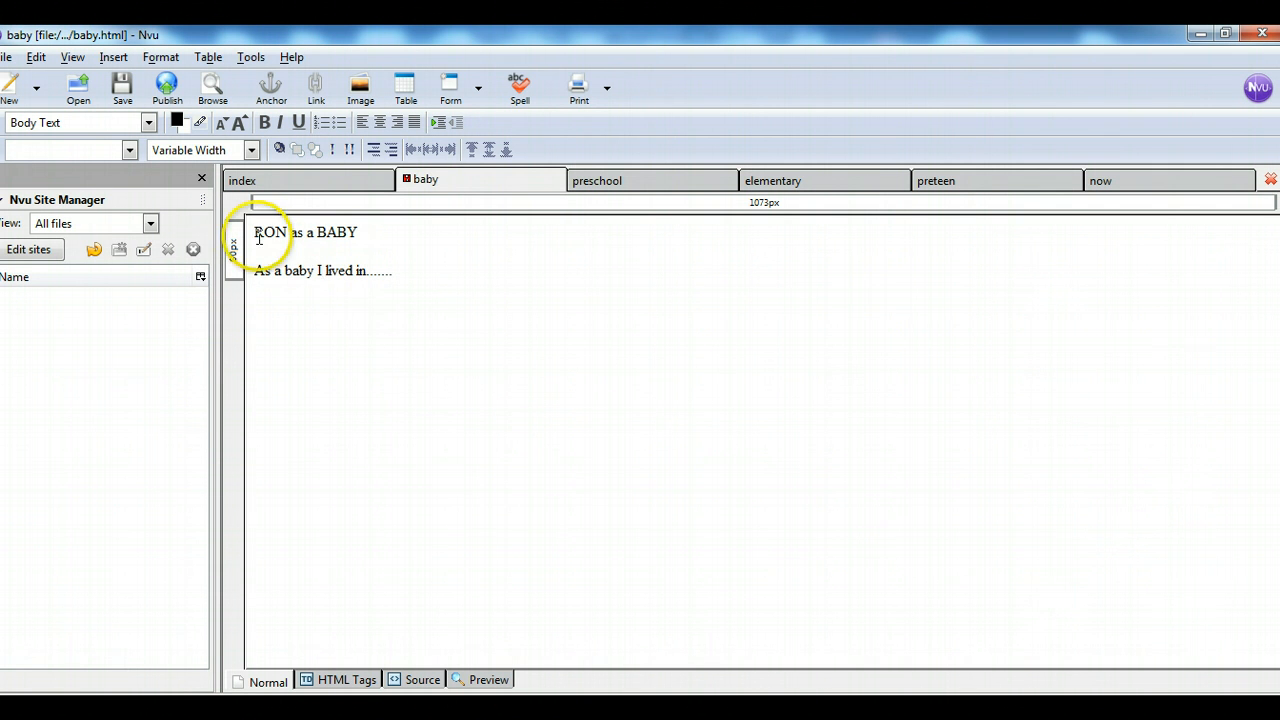
# Apply the titles style class to the title on the baby page.
pyautogui.moveTo(257, 233); pyautogui.dragTo(356, 232)
pyautogui.click(129, 150)
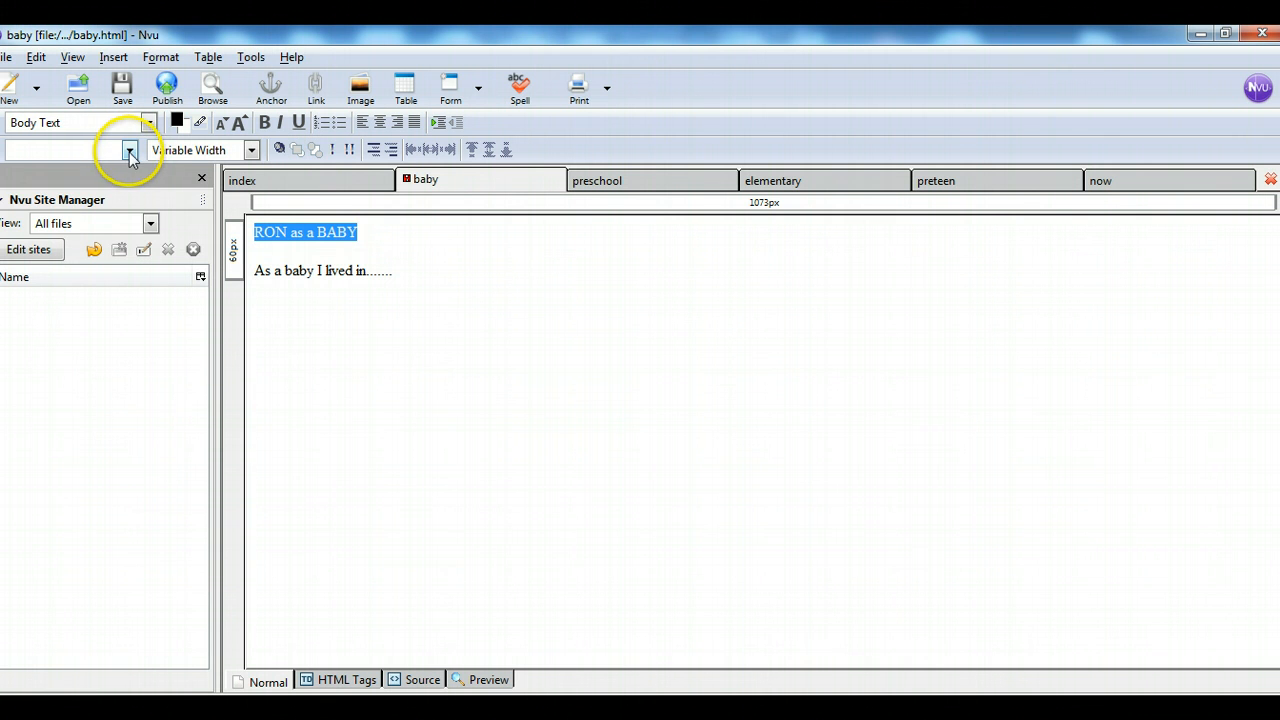
pyautogui.click(100, 224)
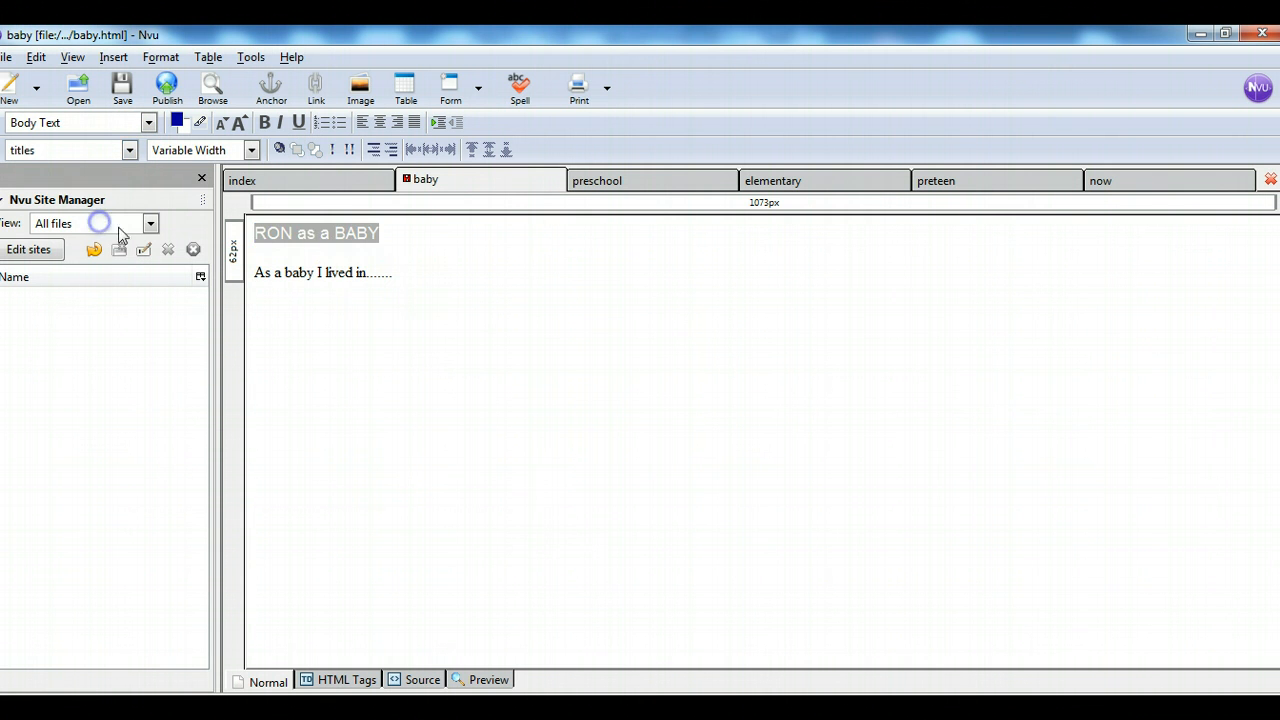
# Add an empty line below the paragraph on the baby page.
pyautogui.click(327, 268)
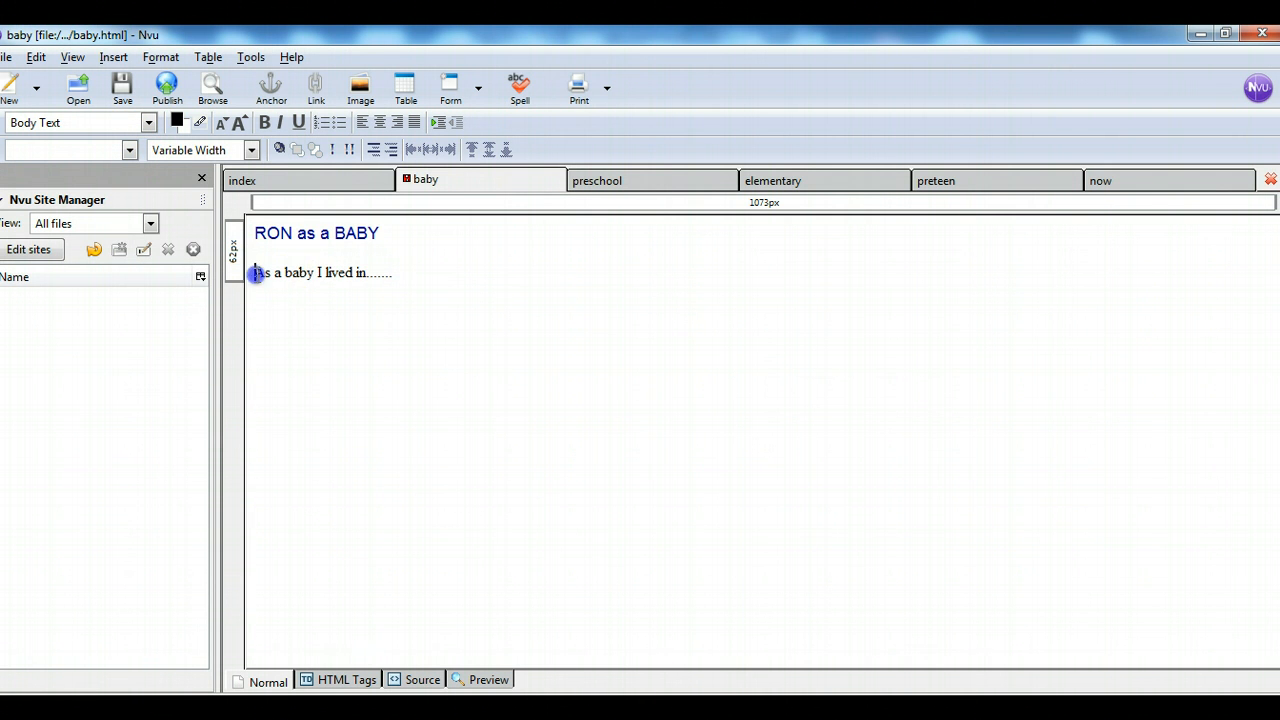
pyautogui.moveTo(253, 273); pyautogui.dragTo(397, 276)
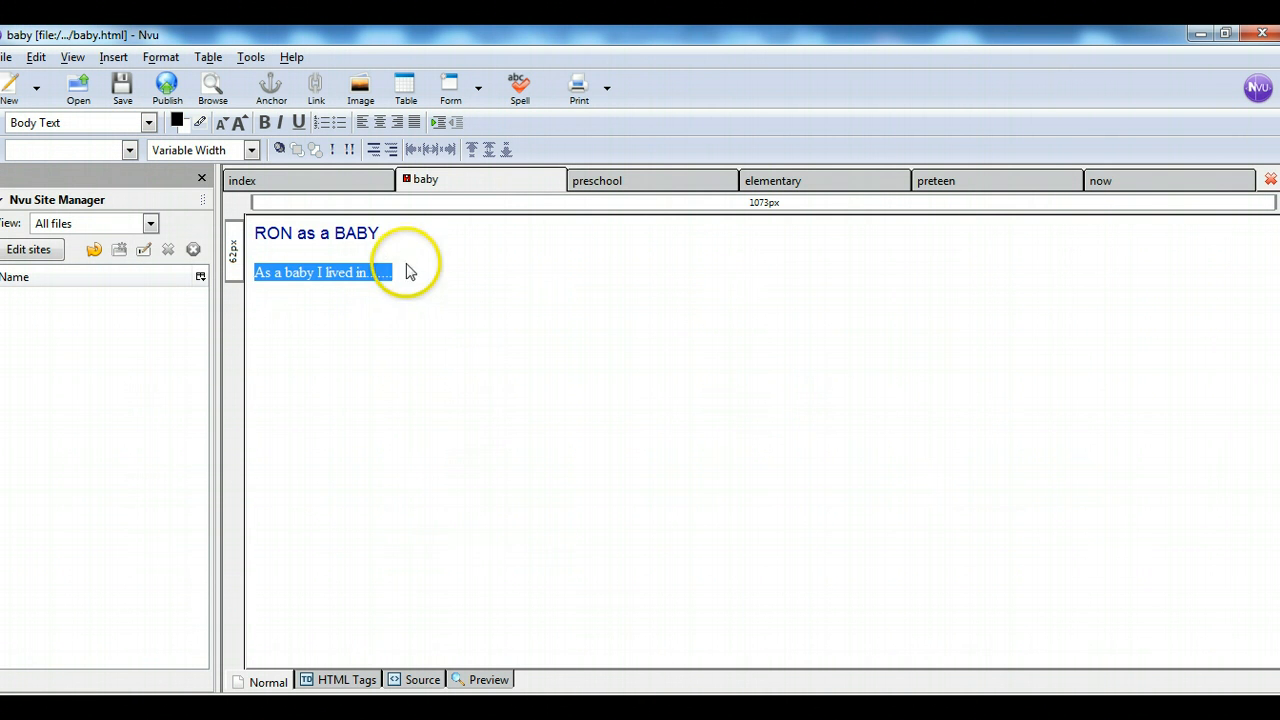
pyautogui.click(418, 278)
pyautogui.press('Return')
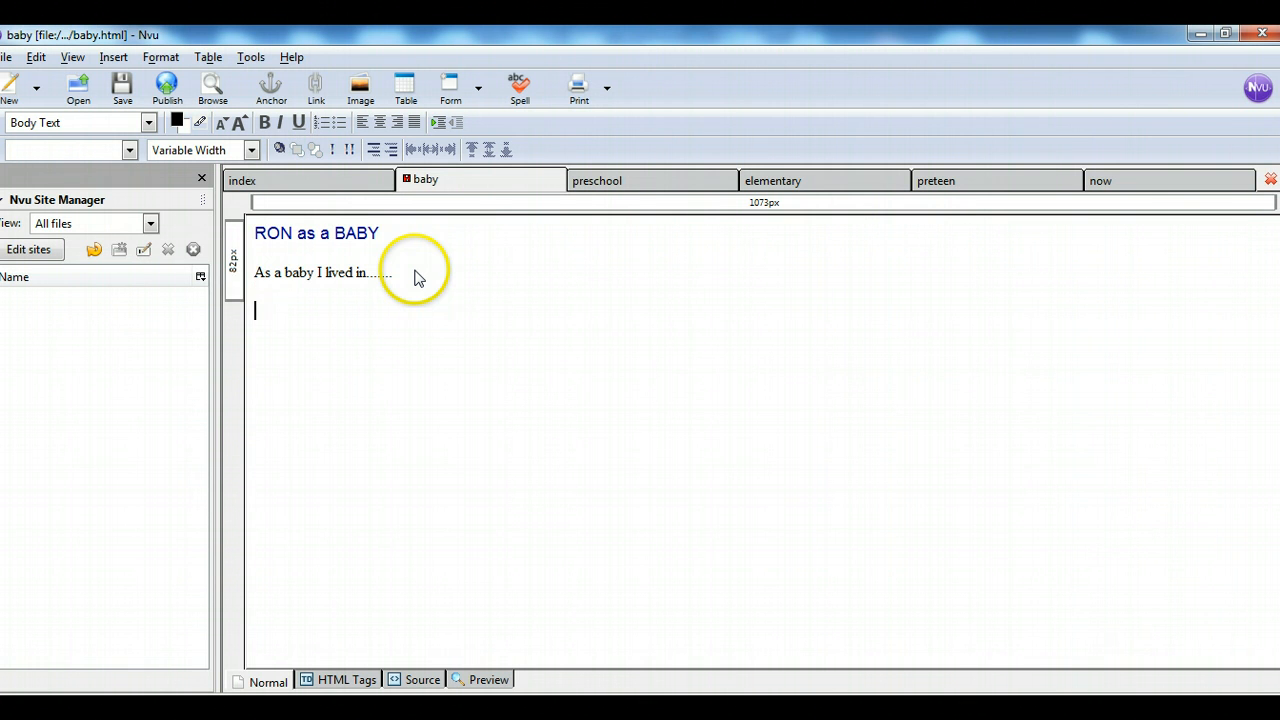
# Apply the paragraph style class to the baby page's paragraph text and save the page.
pyautogui.moveTo(255, 272); pyautogui.dragTo(397, 271)
pyautogui.click(129, 150)
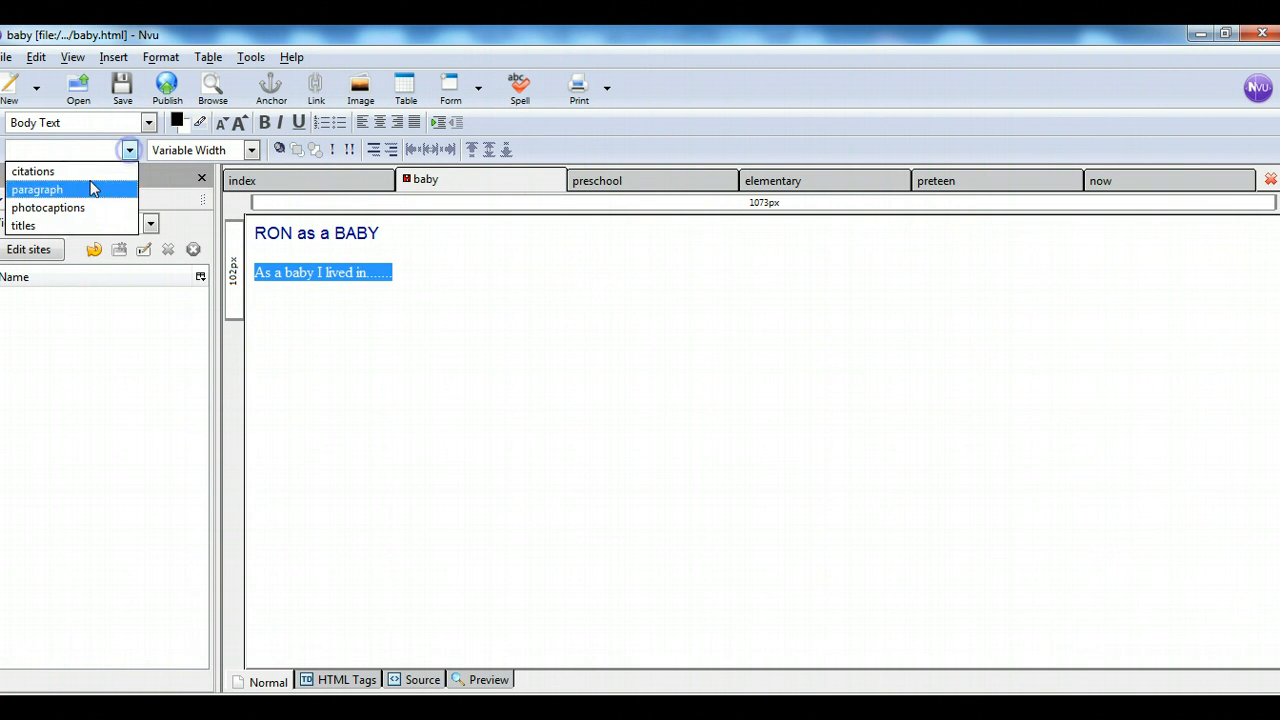
pyautogui.click(82, 189)
pyautogui.click(551, 309)
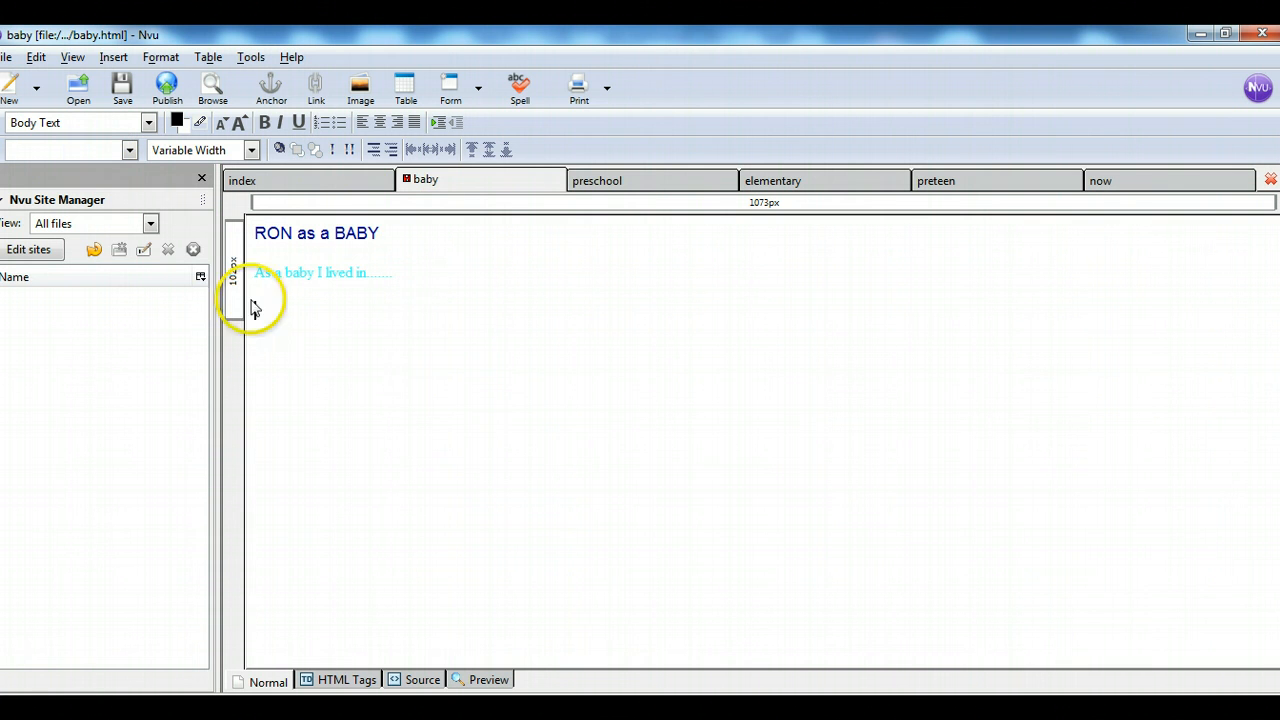
pyautogui.hotkey('ctrl', 's')
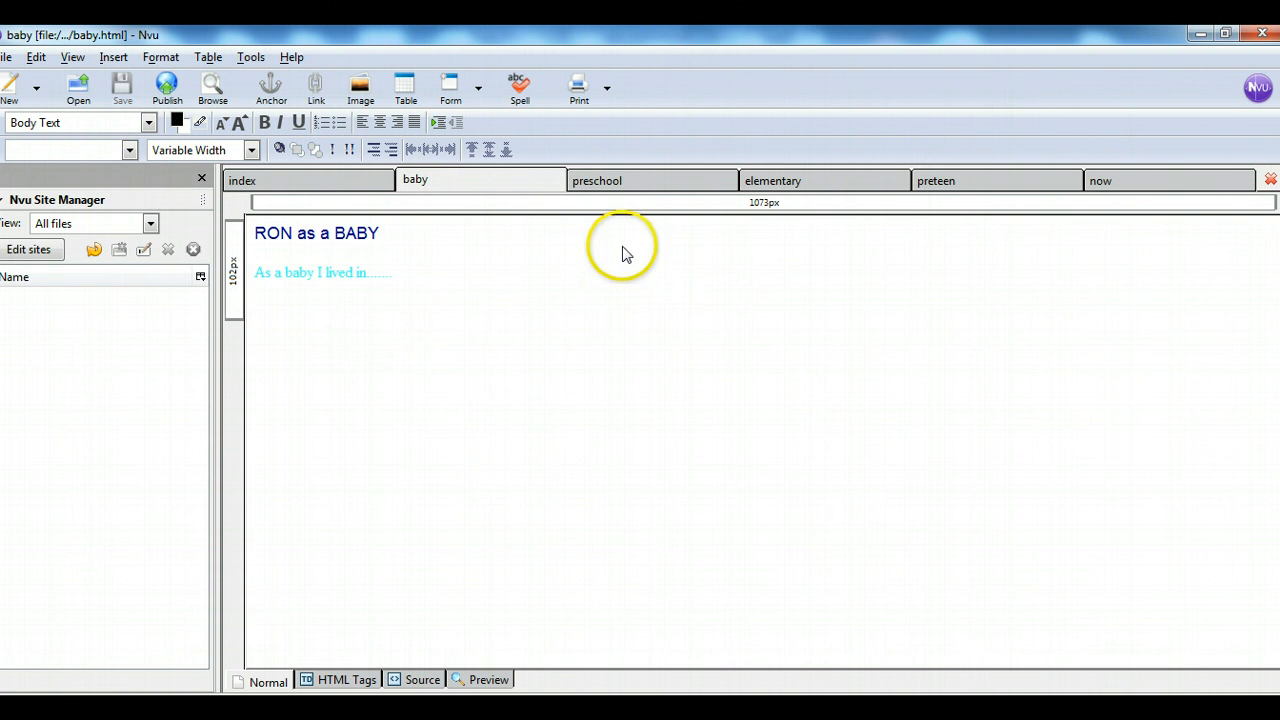
# On the preschool page, enter a title consisting of the first name in possessive capitals followed by "PRESCHOOL YEARS".
pyautogui.click(622, 181)
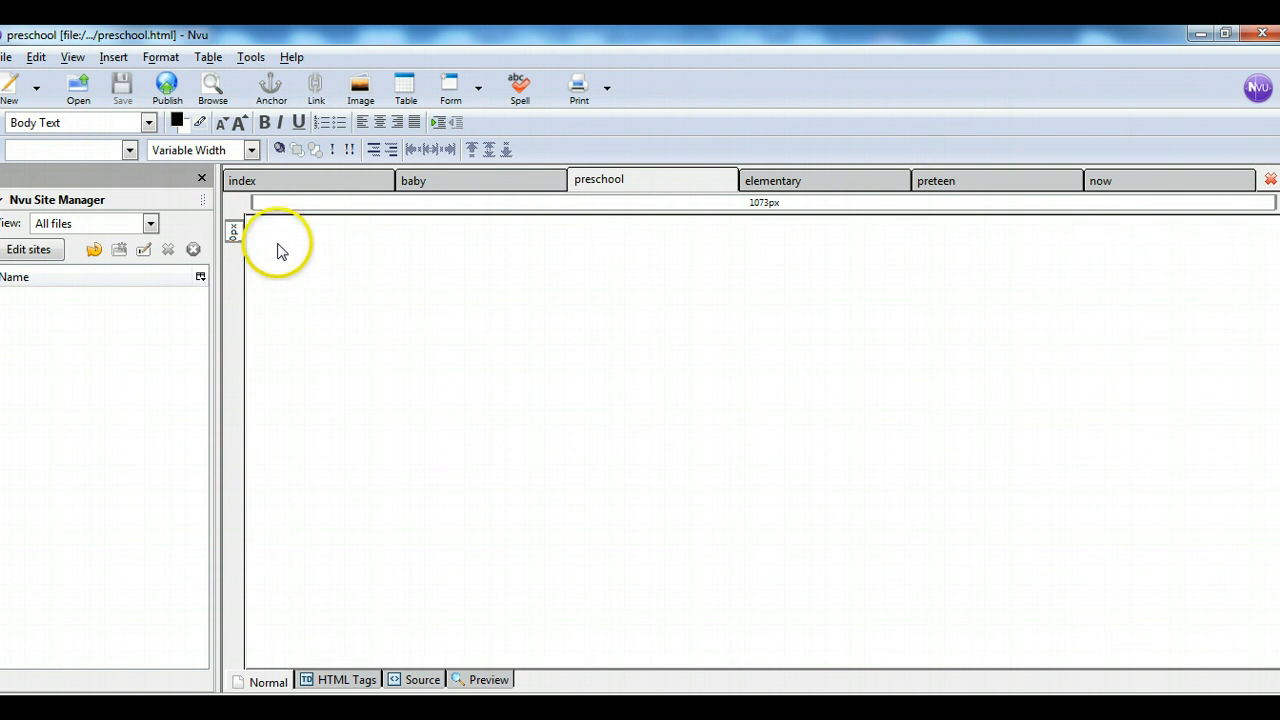
pyautogui.write('RON in PRESCHOO')
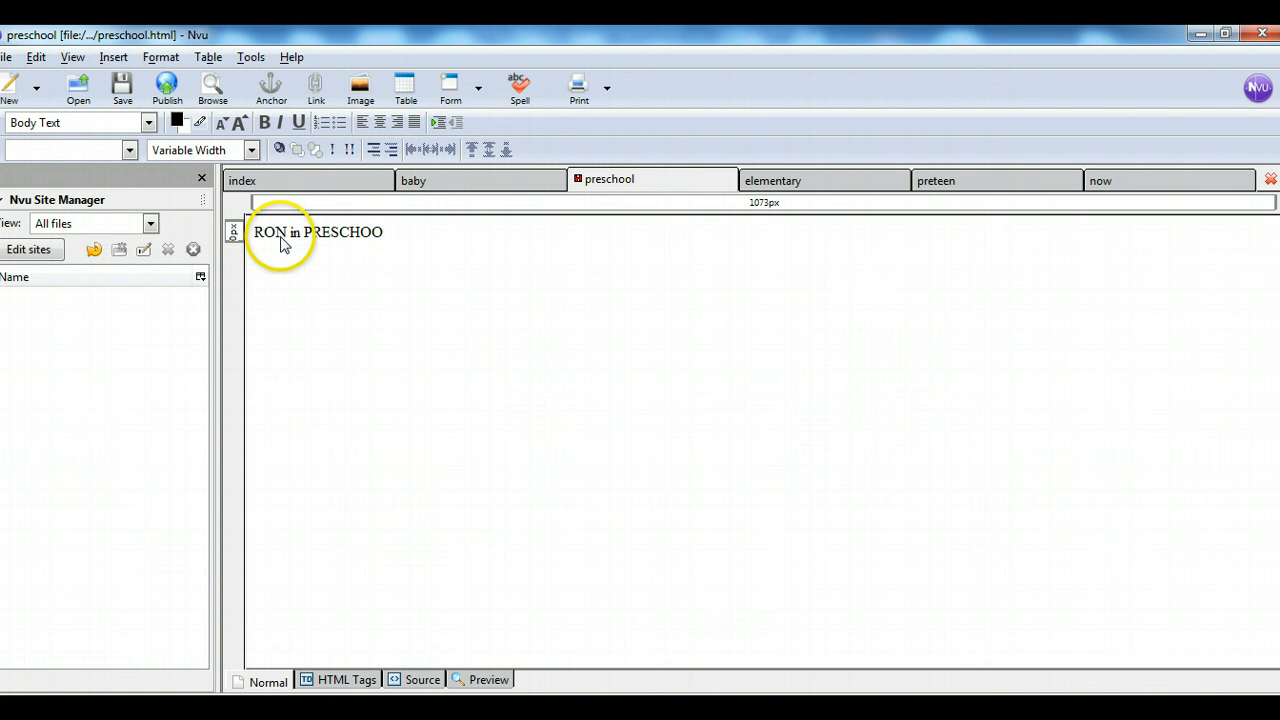
pyautogui.press('BackSpace')
pyautogui.press('BackSpace')
pyautogui.press('BackSpace')
pyautogui.press('BackSpace')
pyautogui.press('BackSpace')
pyautogui.press('BackSpace')
pyautogui.press('BackSpace')
pyautogui.press('BackSpace')
pyautogui.press('BackSpace')
pyautogui.press('BackSpace')
pyautogui.press('BackSpace')
pyautogui.press('BackSpace')
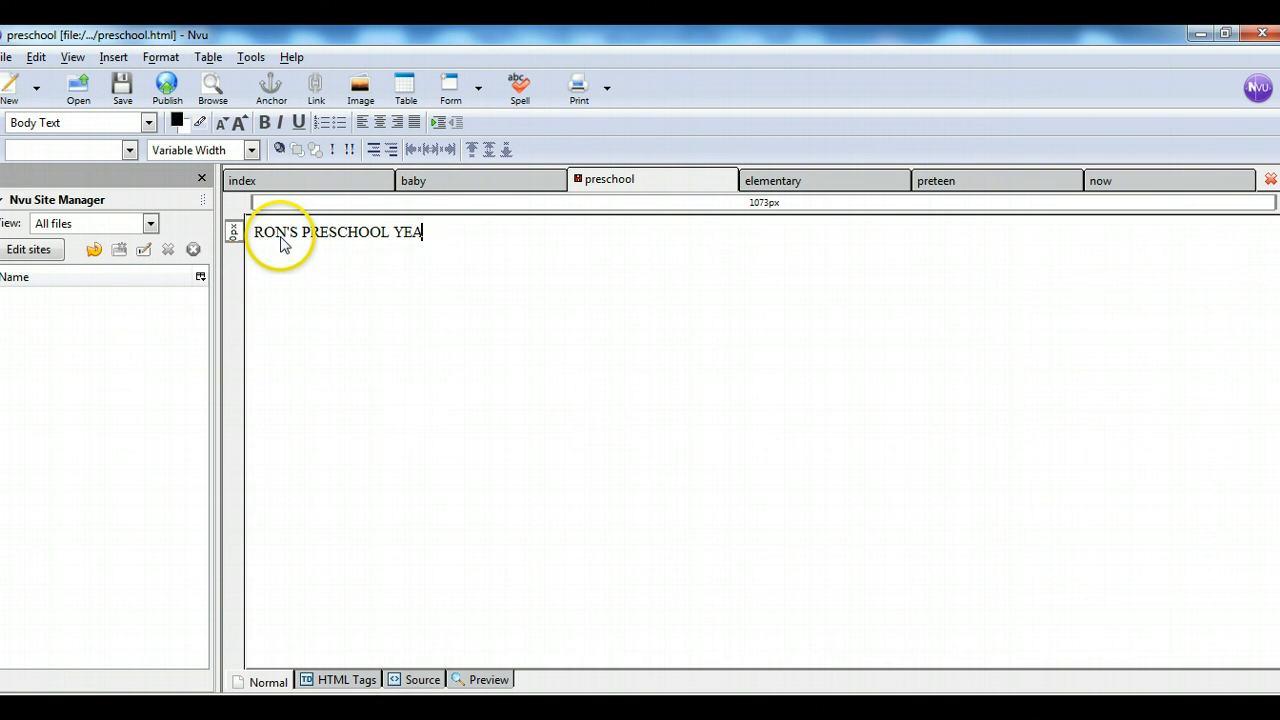
pyautogui.write('RS')
pyautogui.press('Return')
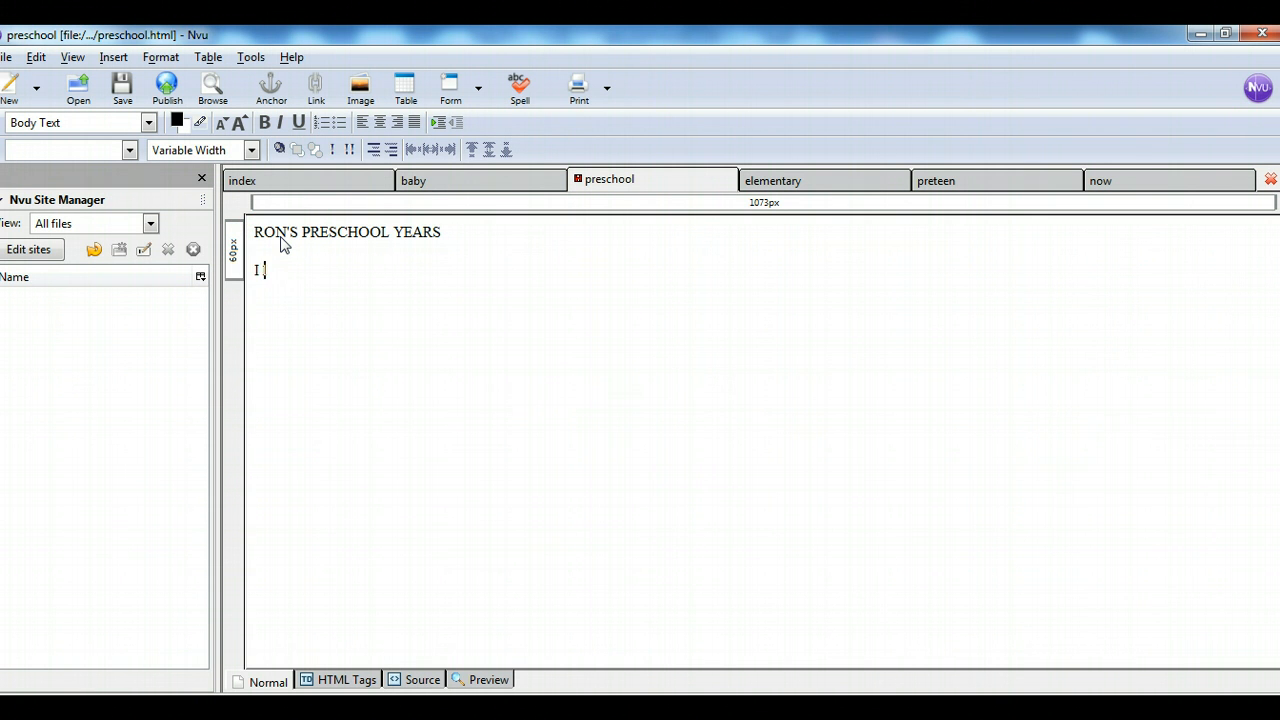
# Write the preschool paragraph "I lived in Georgia as a young child. I started preschool....." below the title.
pyautogui.write('I lived in Georg')
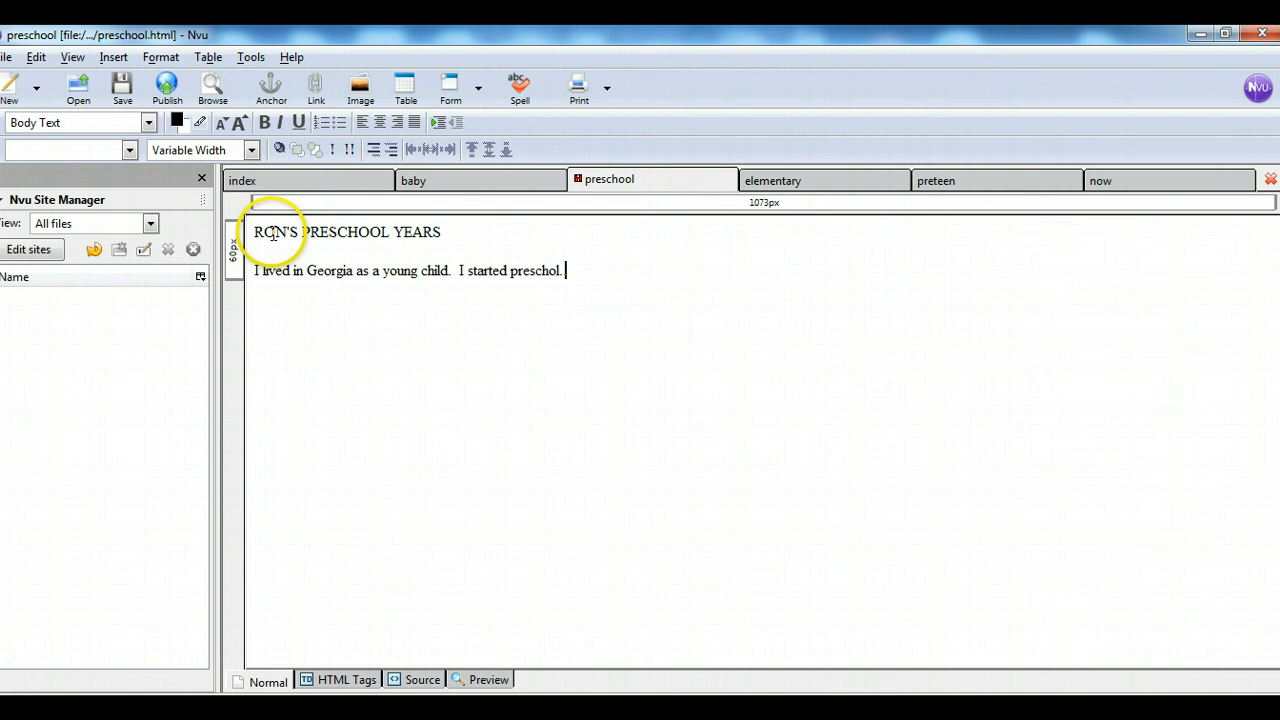
pyautogui.click(550, 271)
pyautogui.write('o')
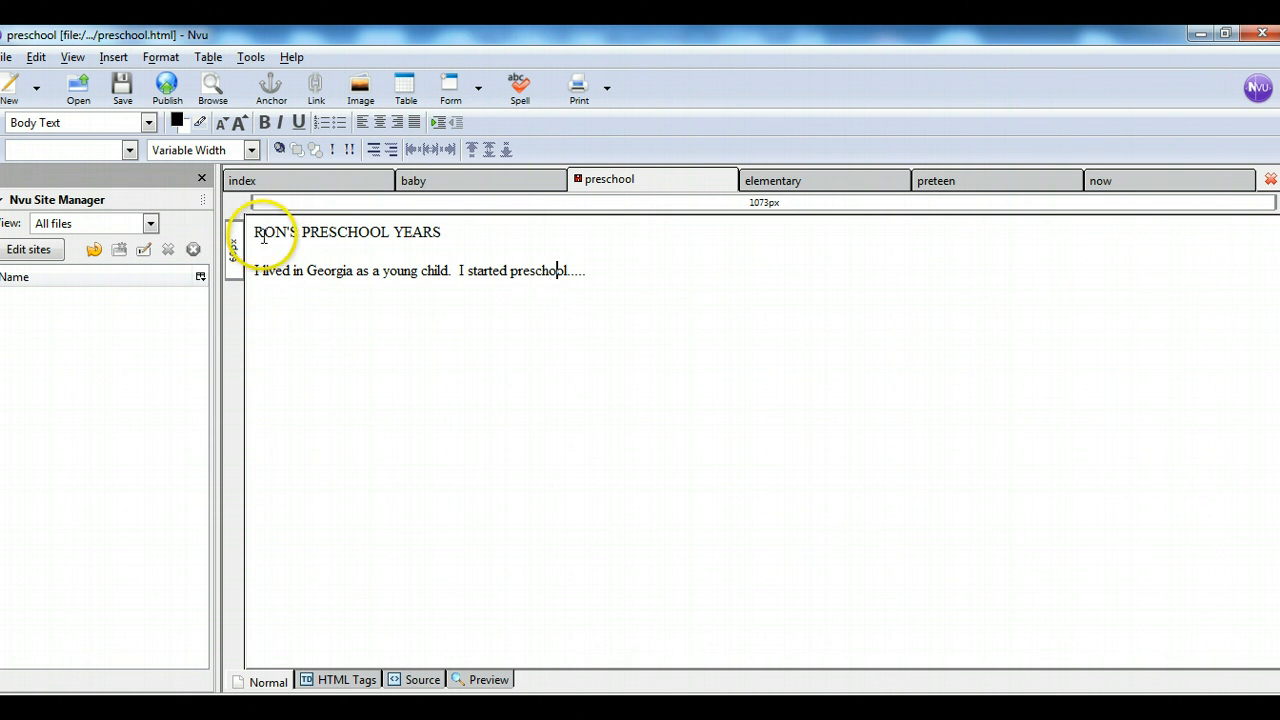
# Apply the titles style class to the title on the preschool page.
pyautogui.moveTo(255, 232); pyautogui.dragTo(440, 232)
pyautogui.click(129, 150)
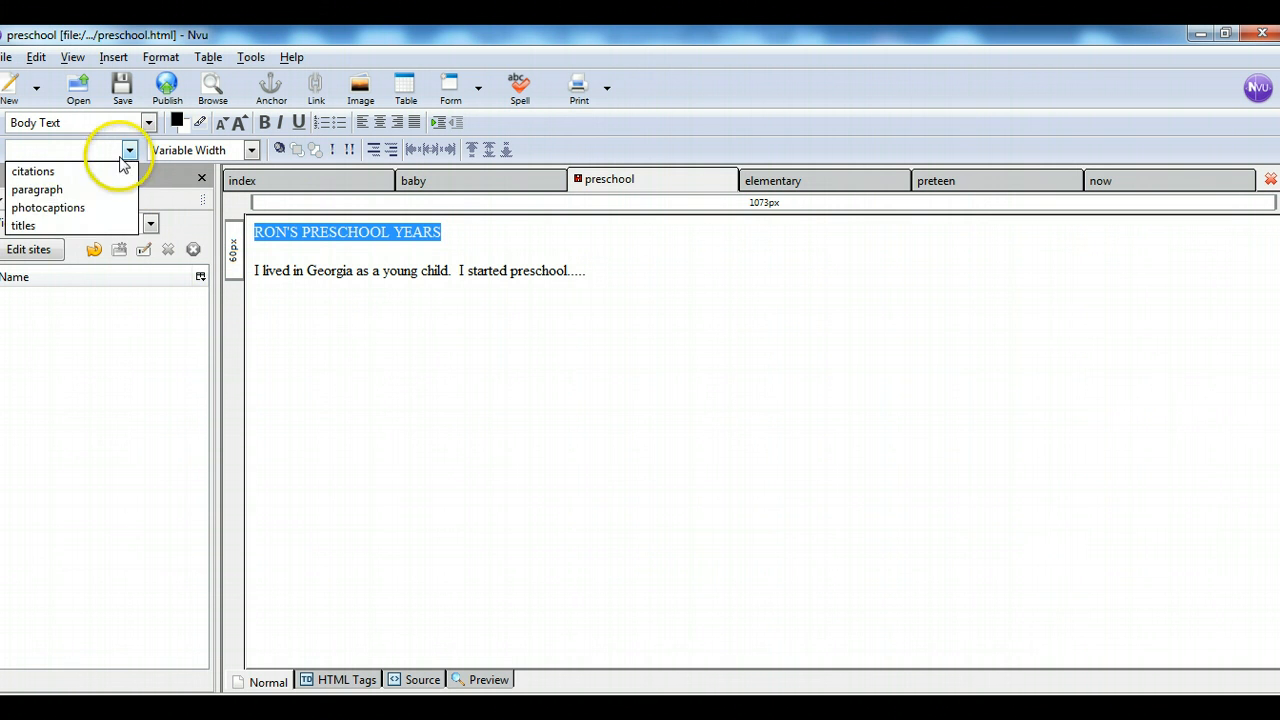
pyautogui.click(60, 225)
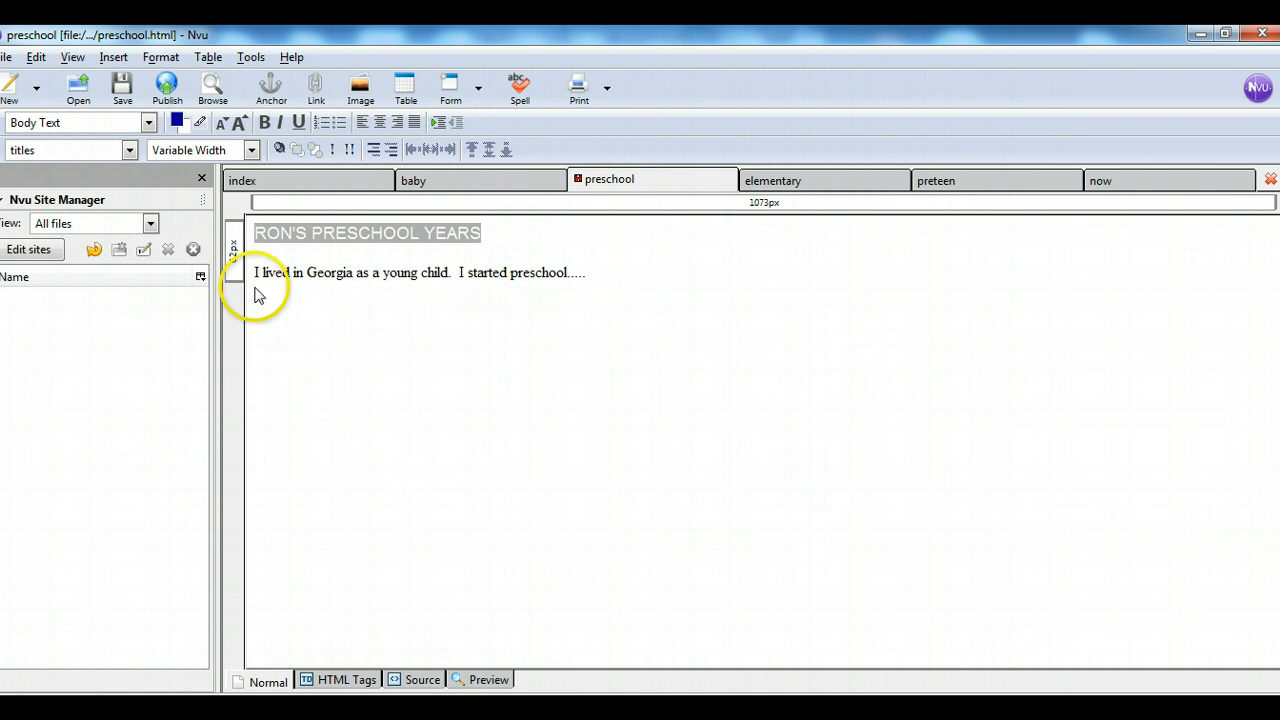
# Apply the paragraph style class to the paragraph text on the preschool page.
pyautogui.moveTo(256, 274); pyautogui.dragTo(586, 273)
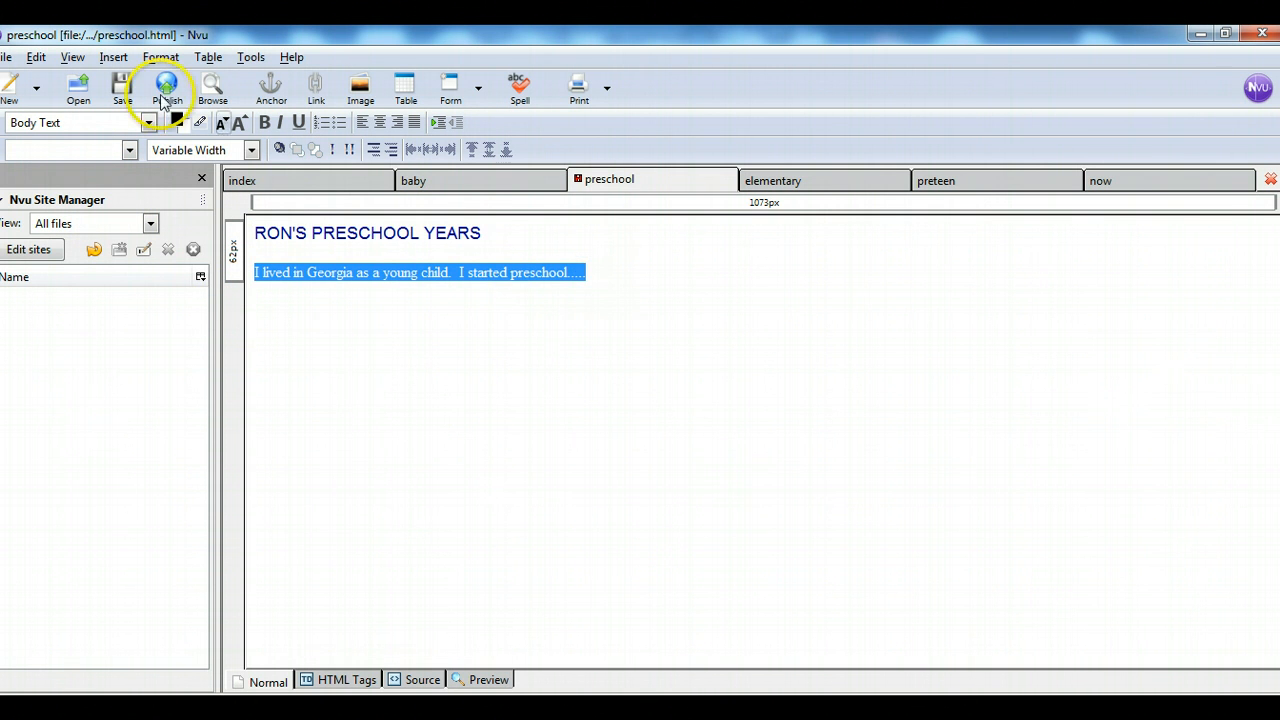
pyautogui.click(130, 150)
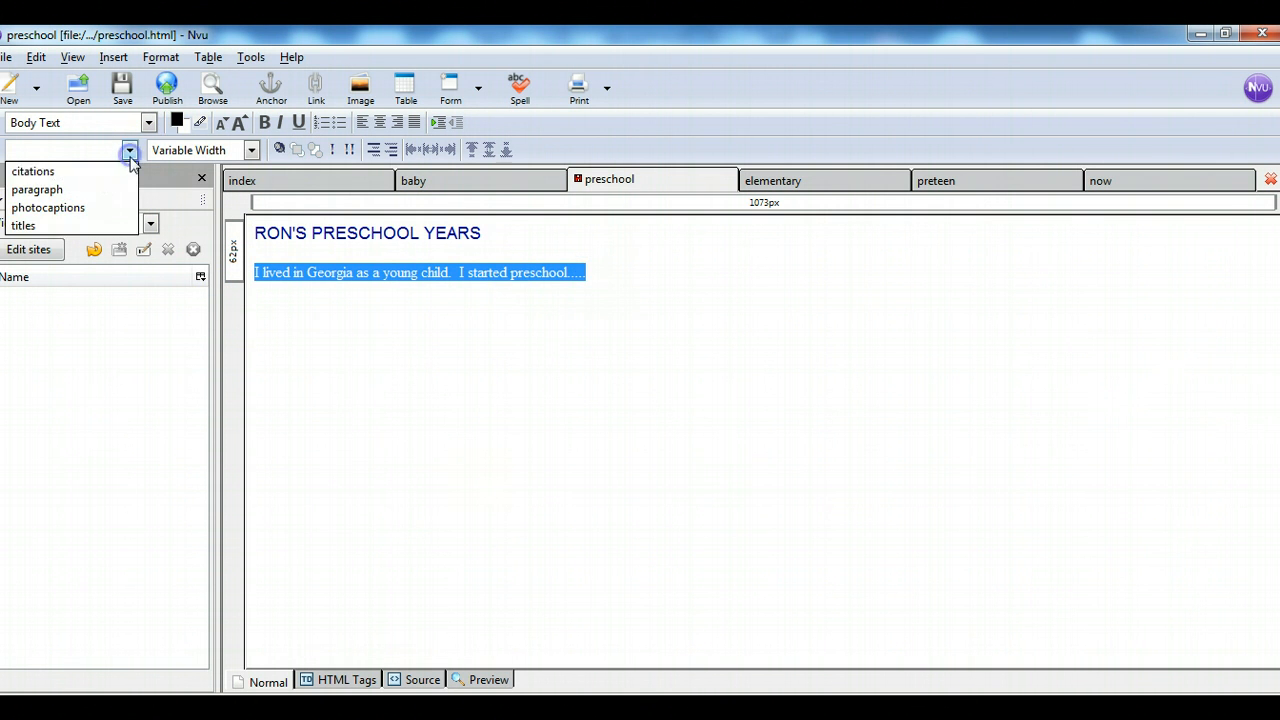
pyautogui.click(80, 190)
# Add an empty line below the preschool paragraph and save the page.
pyautogui.click(385, 348)
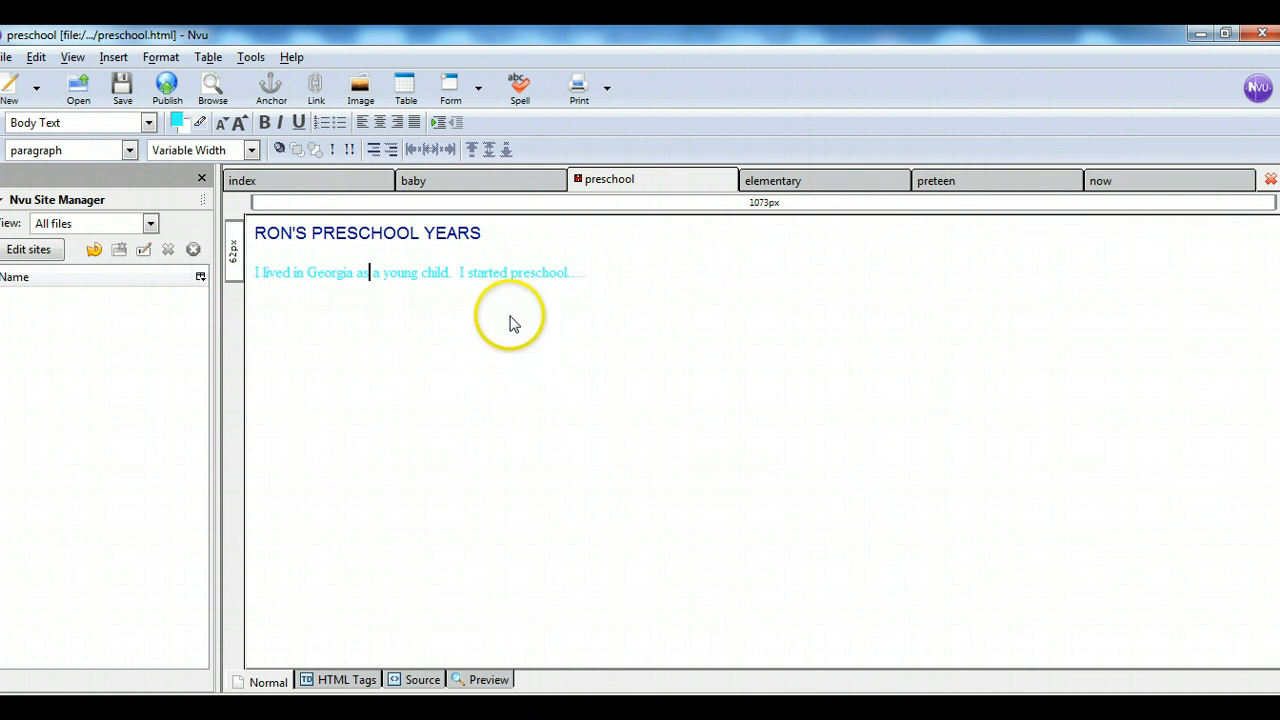
pyautogui.click(593, 272)
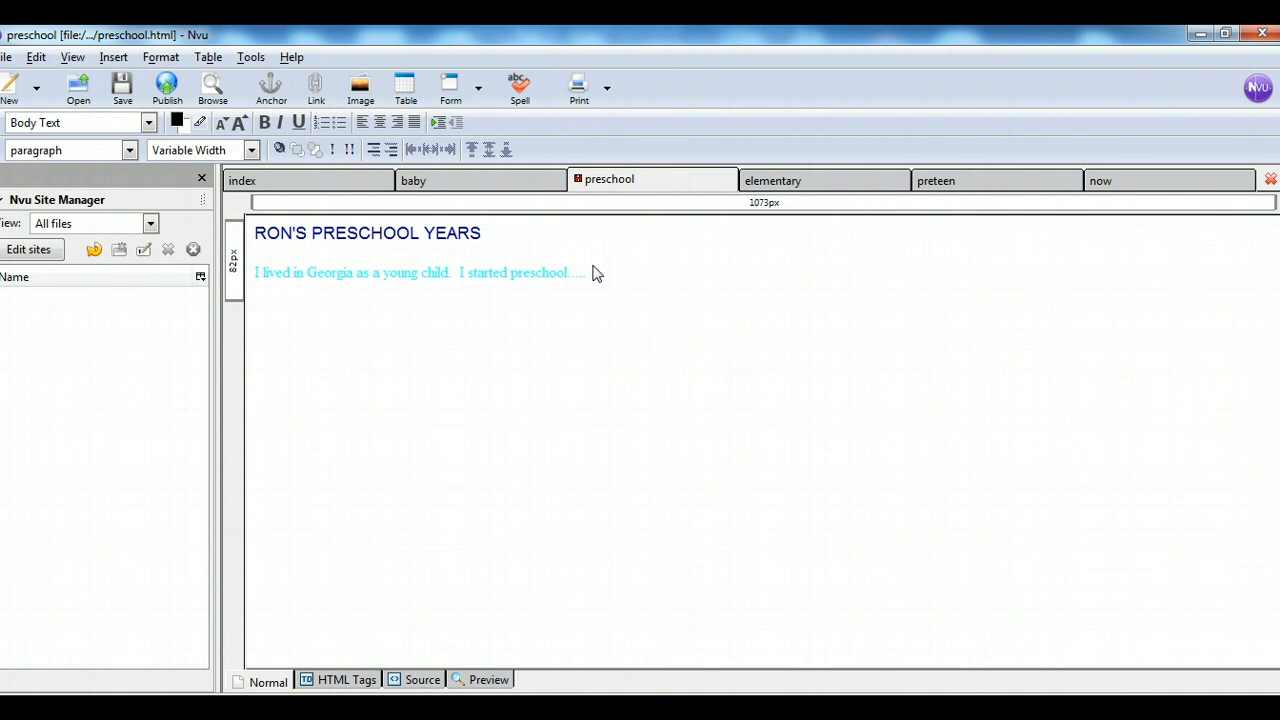
pyautogui.press('Return')
# On the elementary page, enter a title with the first name in capitals followed by "in ELEMENTARY SCHOOL", correcting the spelling of ELEMENTARY.
pyautogui.click(818, 180)
pyautogui.click(251, 243)
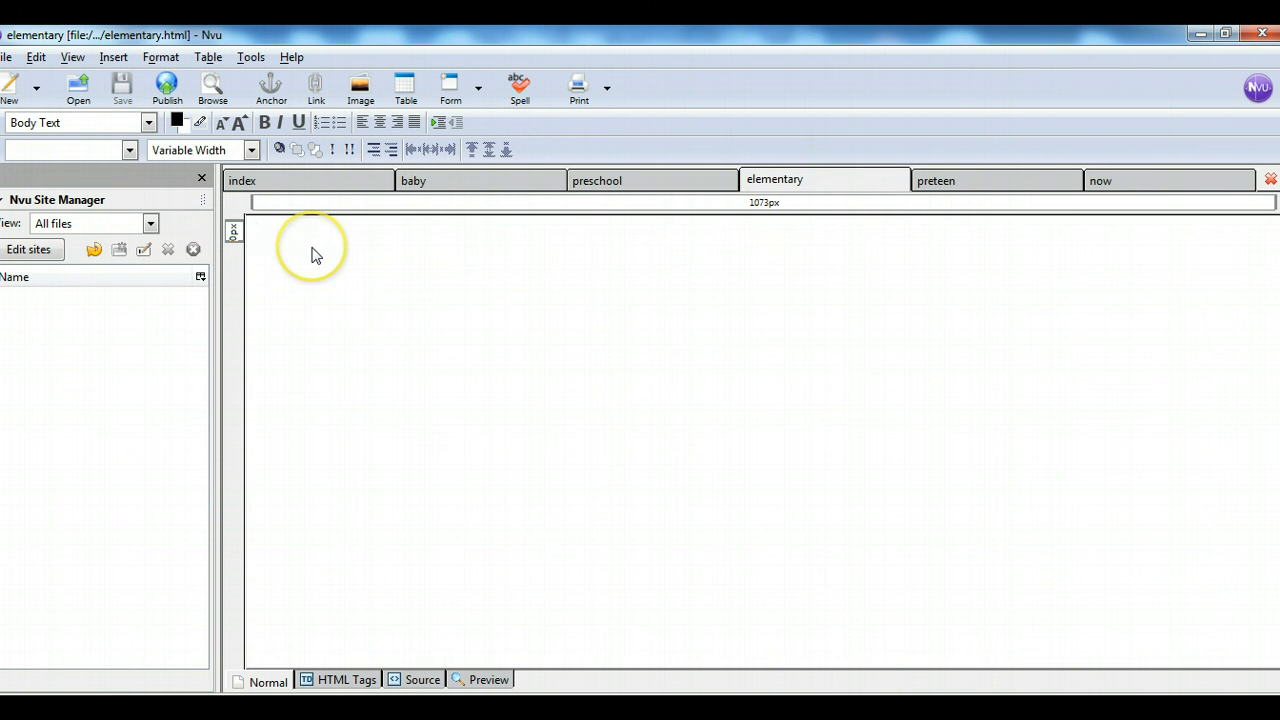
pyautogui.write('RC')
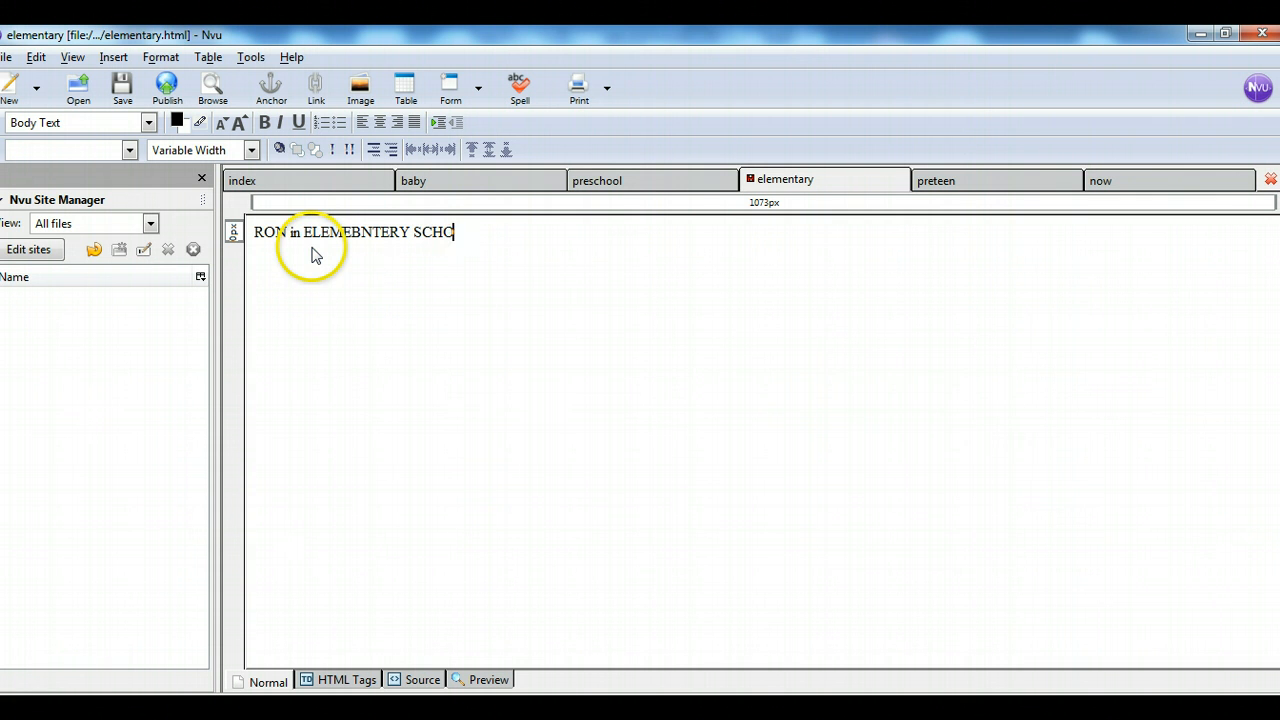
pyautogui.click(361, 234)
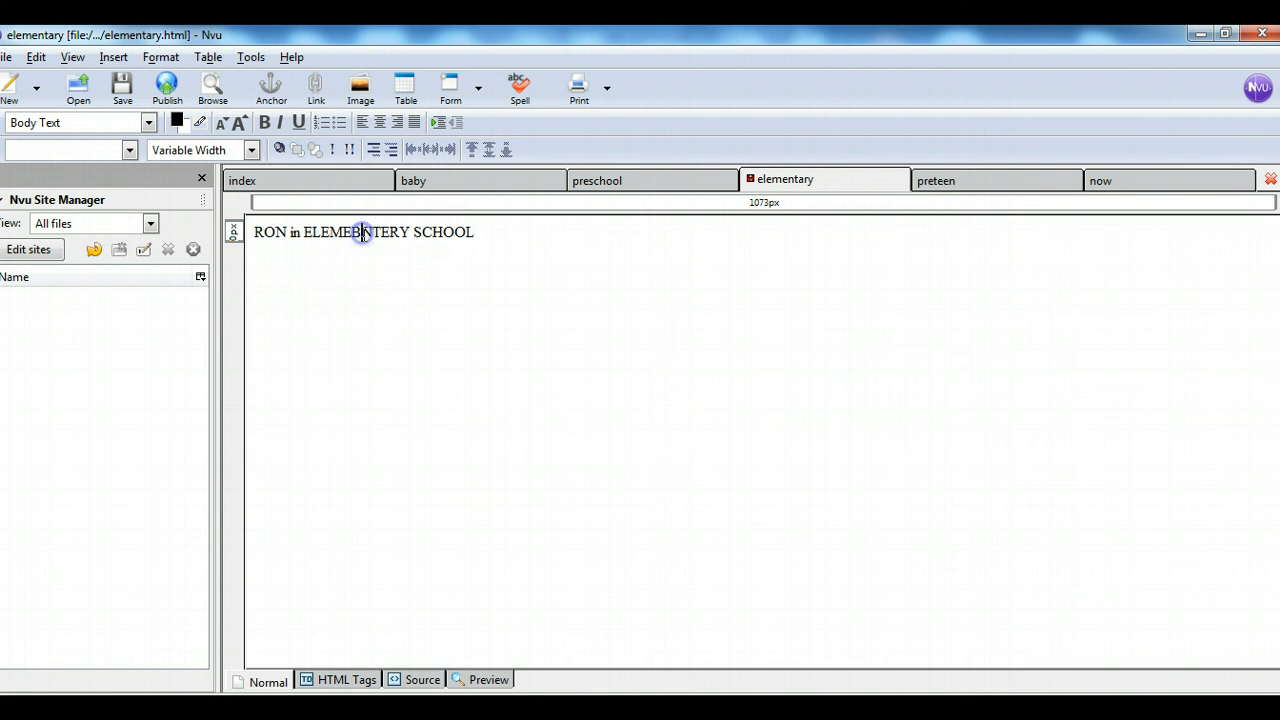
pyautogui.press('BackSpace')
pyautogui.click(385, 234)
pyautogui.press('BackSpace')
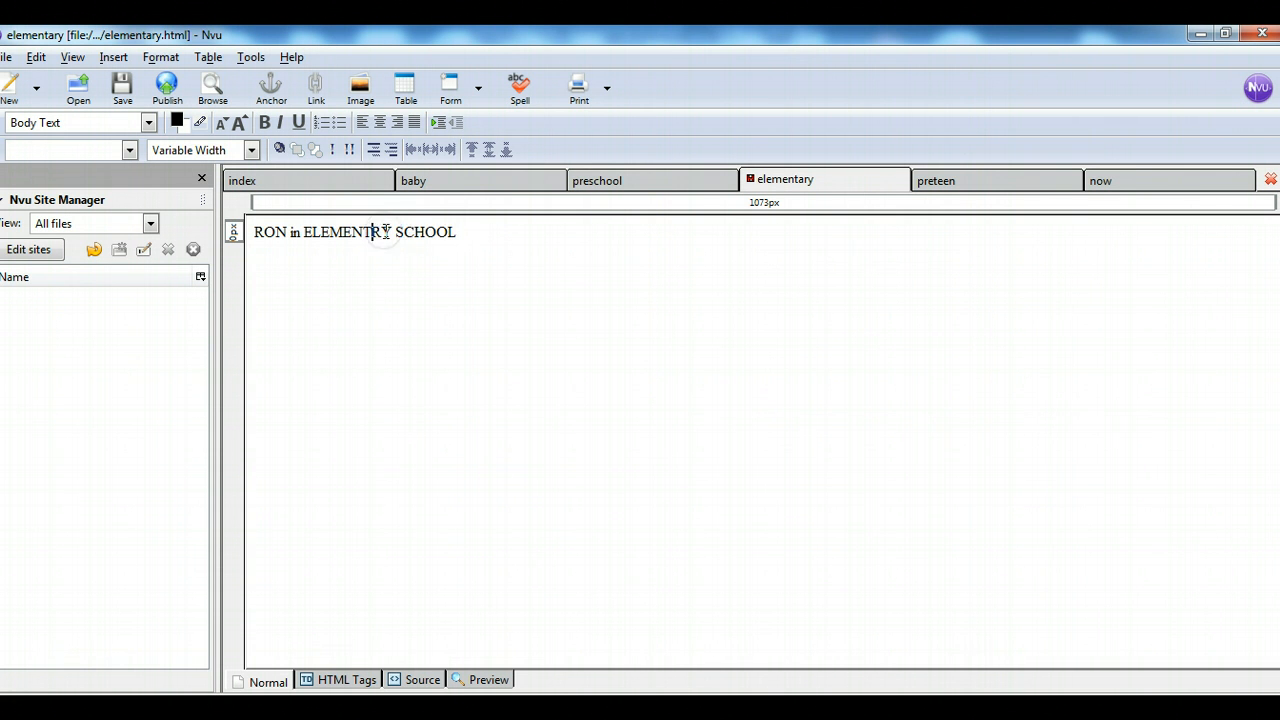
pyautogui.write('A')
pyautogui.click(479, 233)
# Write the paragraph "I went to Snapfinger ES in Decatur, GA. kdfhds fdskfhsdf" below the elementary title, followed by an empty line.
pyautogui.press('Return')
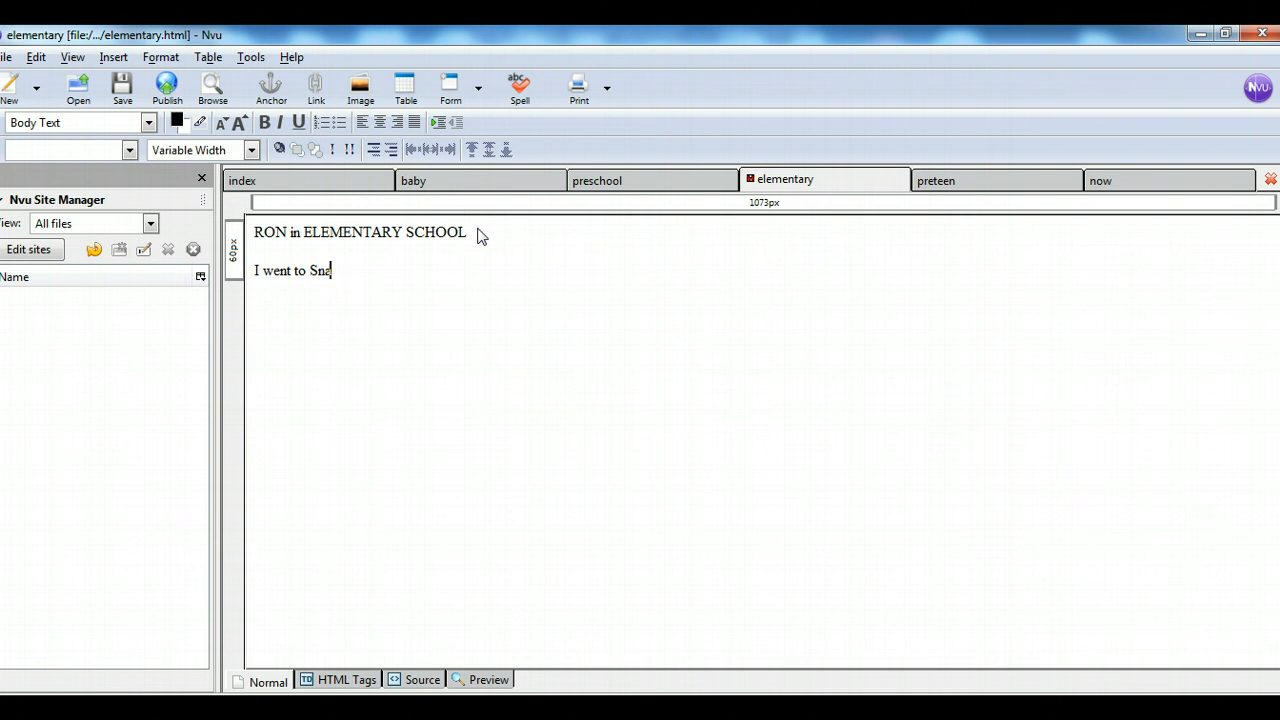
pyautogui.write('inger ES in D')
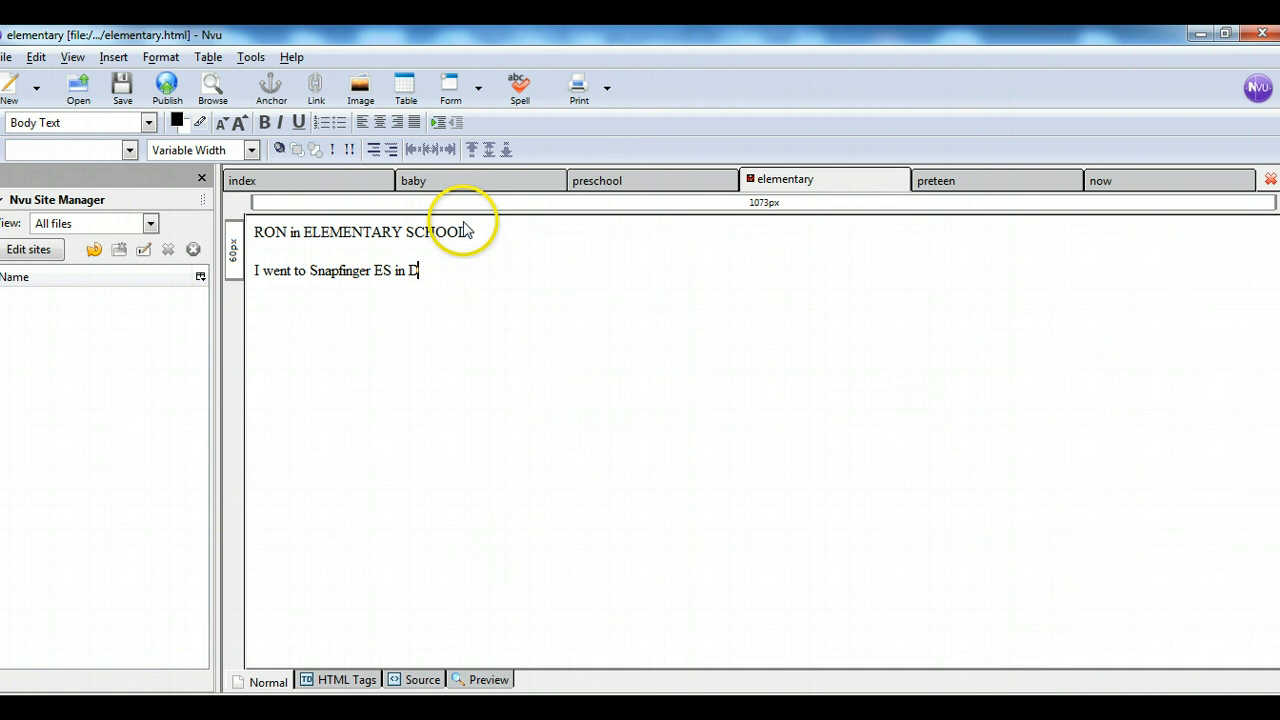
pyautogui.write('ecatur, GA.  kdfhds fdskfhsdf')
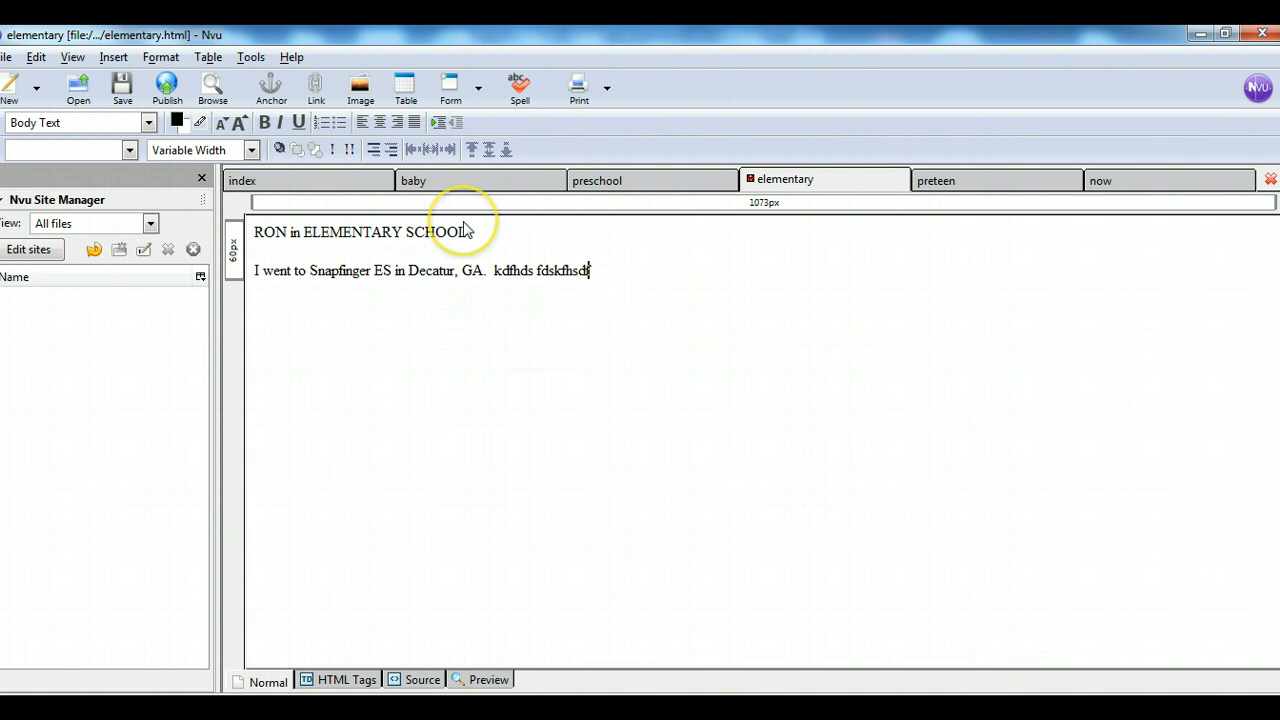
pyautogui.press('Return')
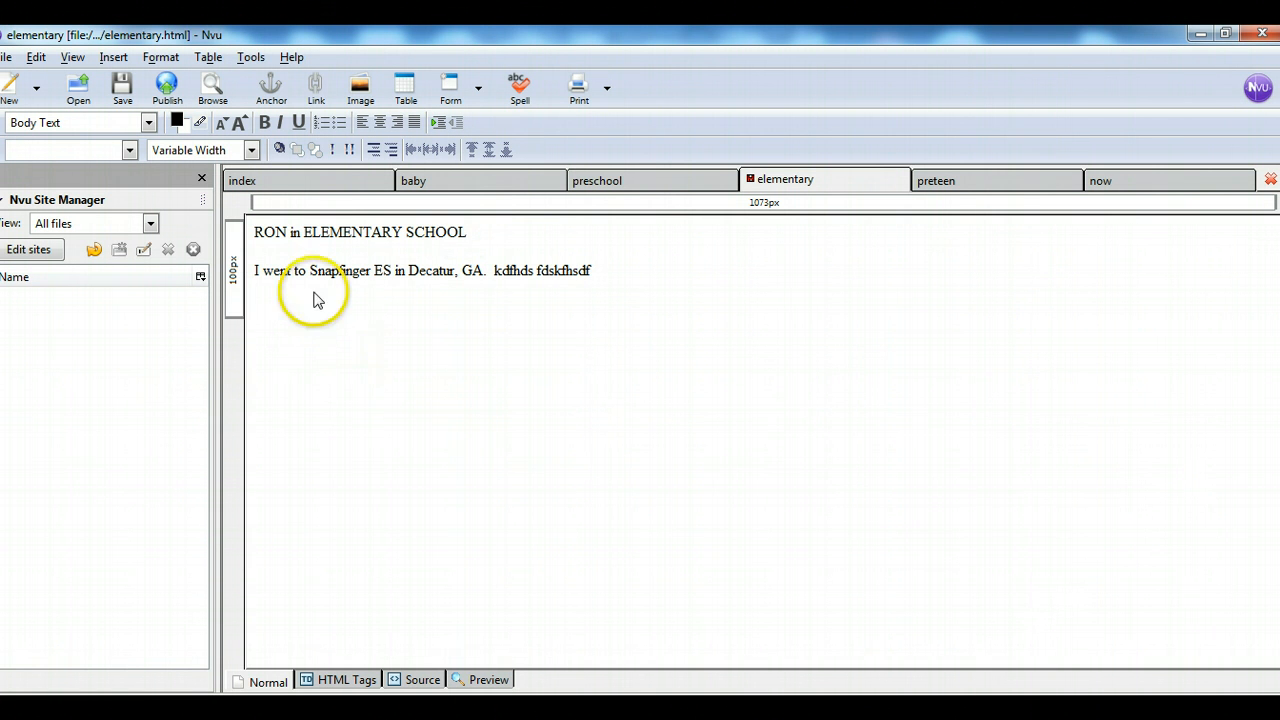
# Apply the titles style class to the title on the elementary page.
pyautogui.moveTo(240, 232); pyautogui.dragTo(470, 232)
pyautogui.click(129, 152)
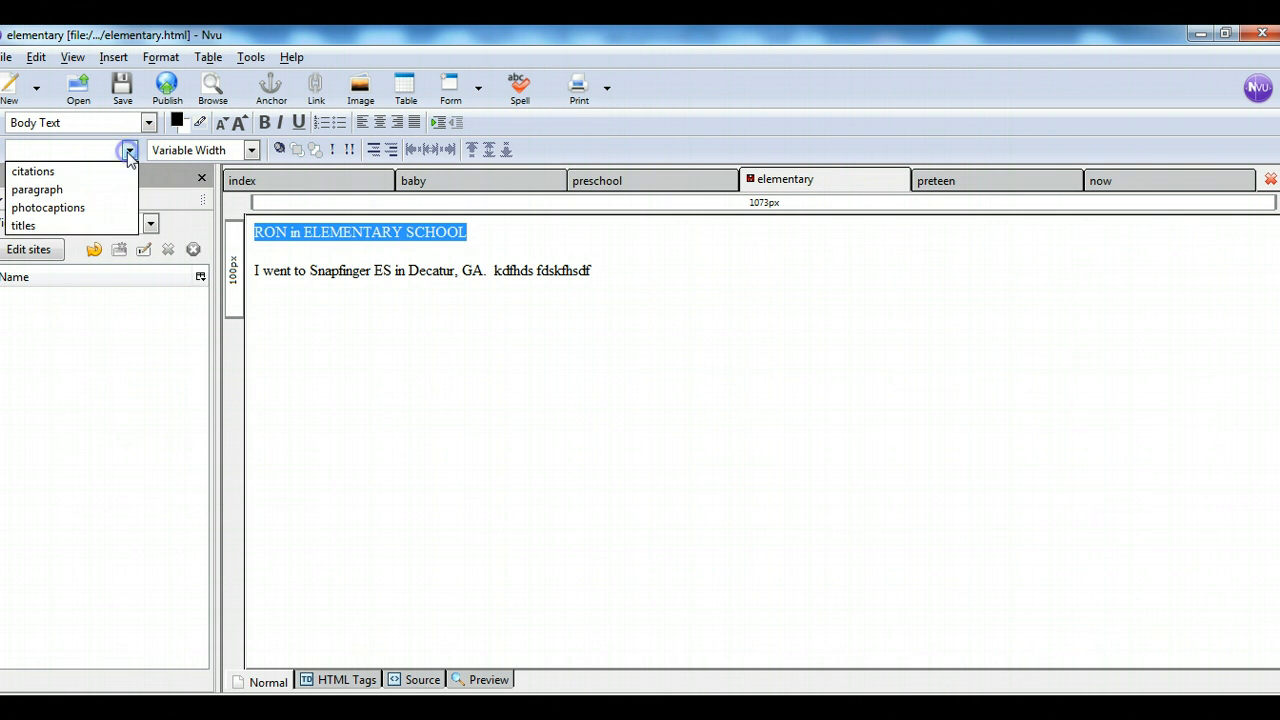
pyautogui.click(82, 223)
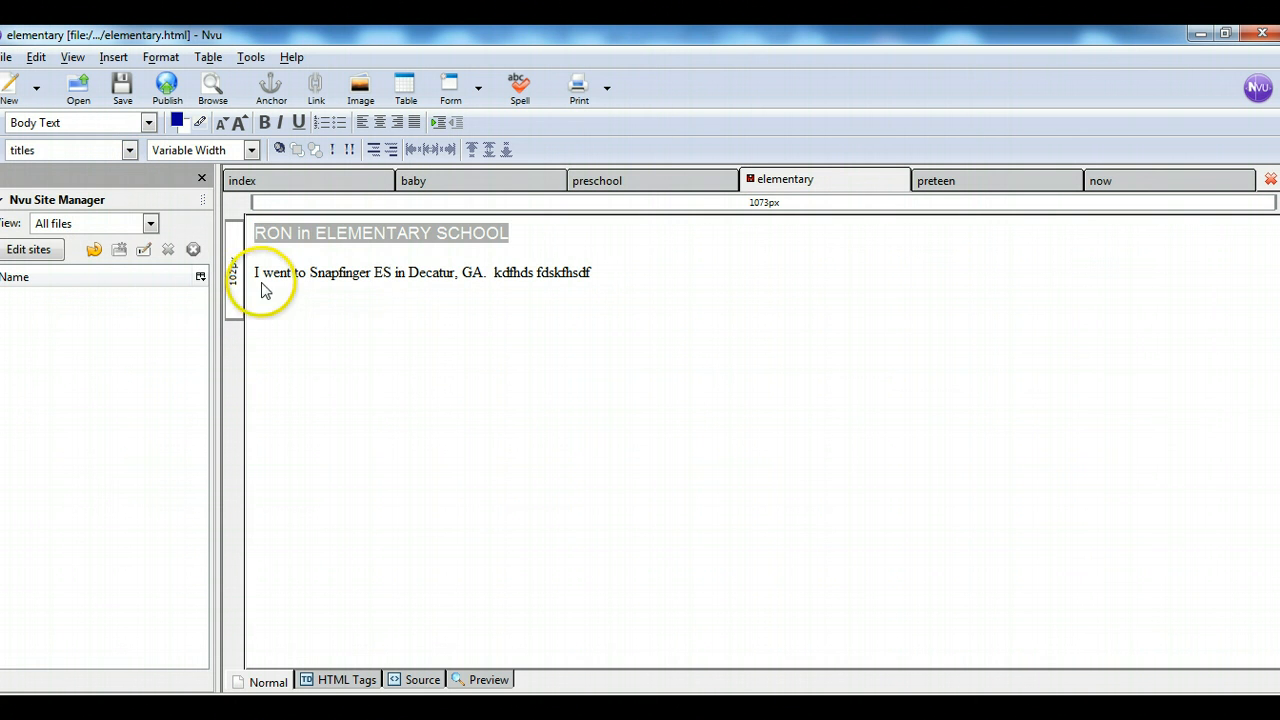
# Apply the paragraph style class to the paragraph text on the elementary page and save the page.
pyautogui.moveTo(252, 274); pyautogui.dragTo(600, 272)
pyautogui.click(131, 152)
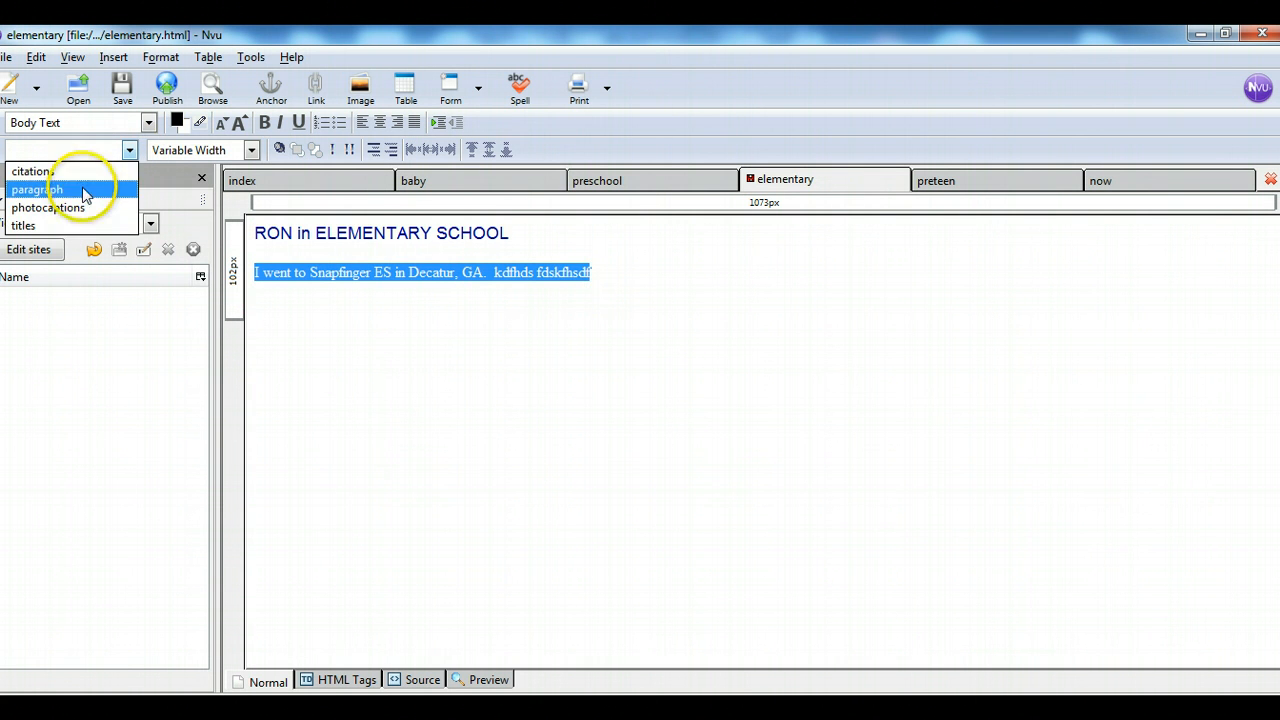
pyautogui.click(80, 191)
pyautogui.click(510, 354)
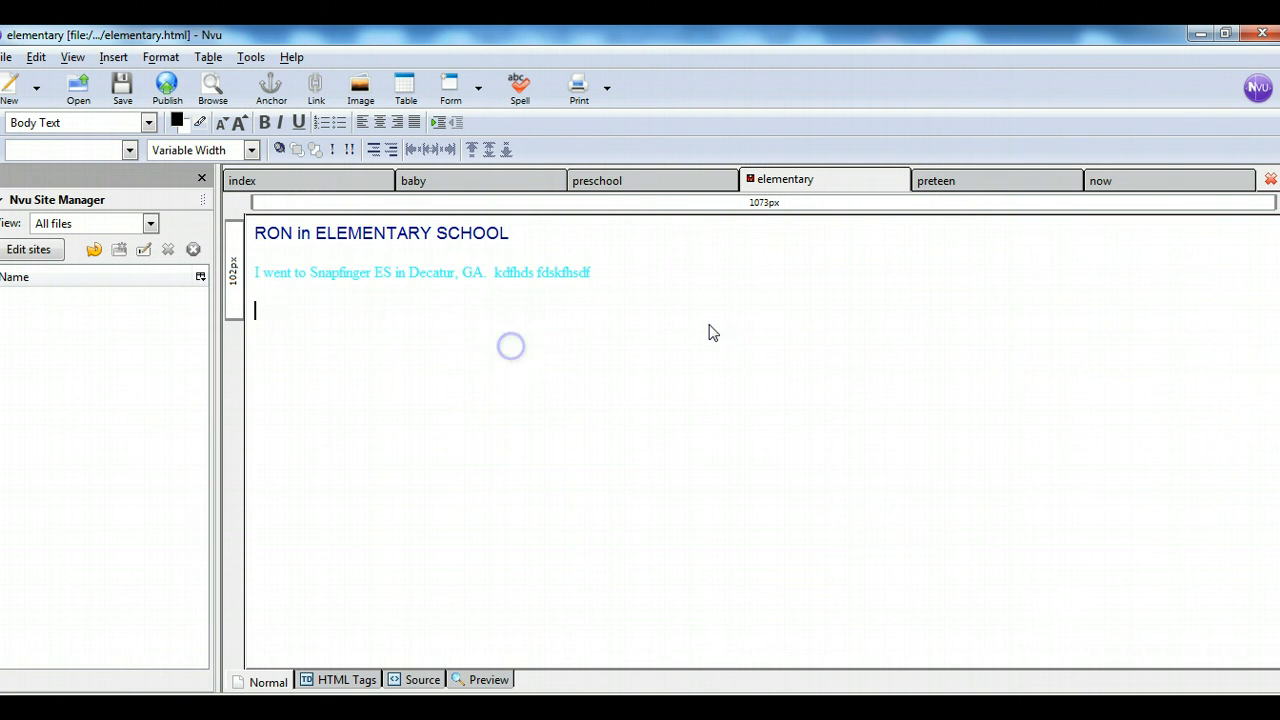
pyautogui.click(960, 292)
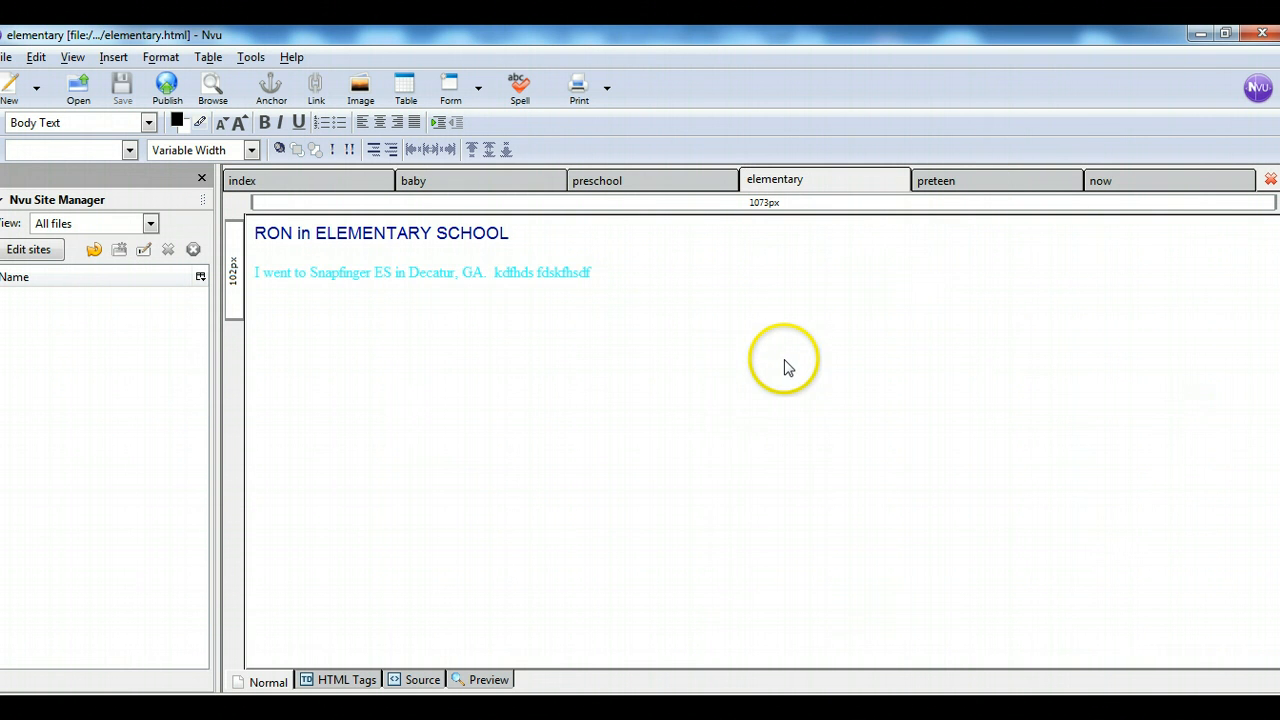
# On the preteen page, enter a title with the first name in capitals followed by "as a PRETEEN", correcting the spelling of PRETEEN.
pyautogui.click(939, 179)
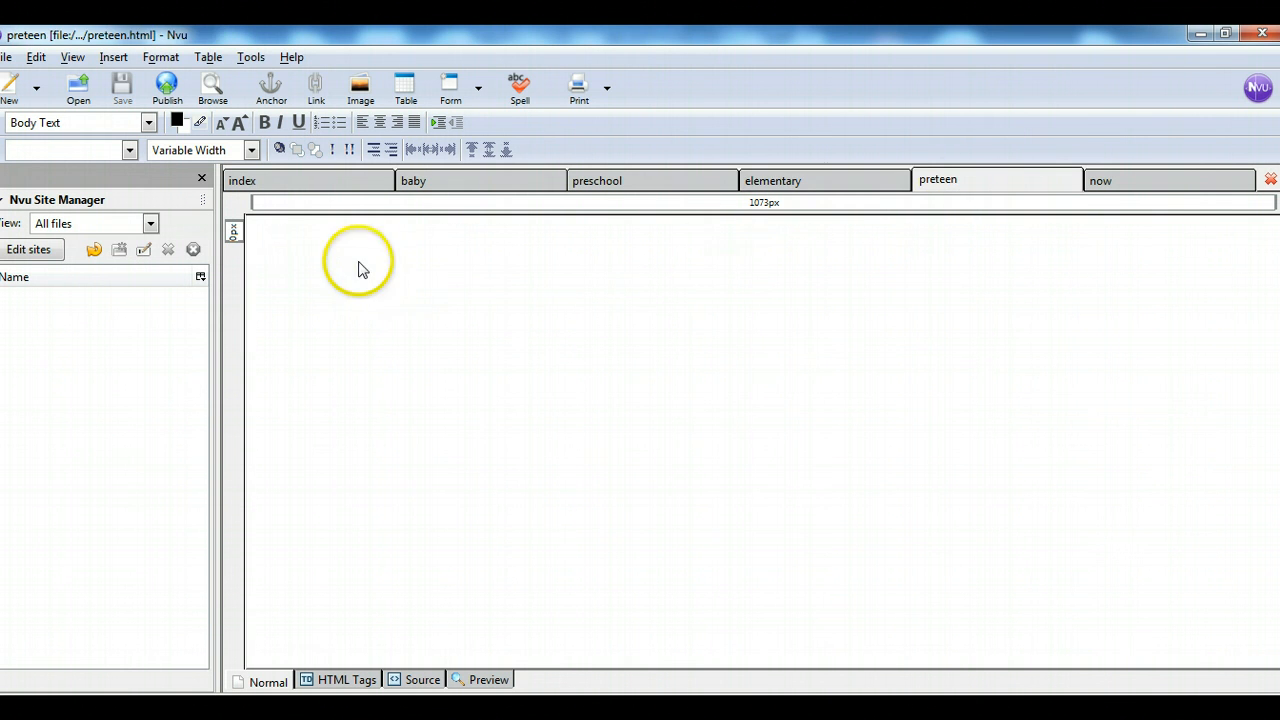
pyautogui.write('TTE')
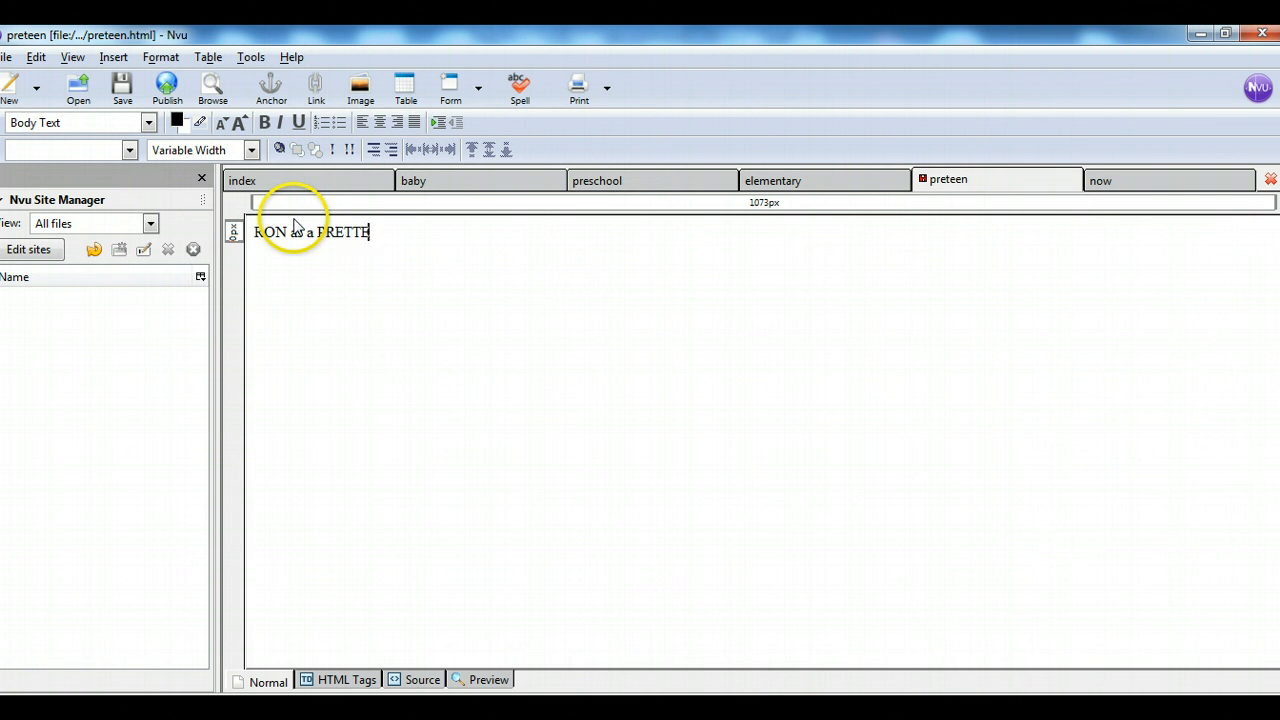
pyautogui.press('BackSpace')
pyautogui.press('BackSpace')
pyautogui.press('BackSpace')
# Write "I lived in Ridgecrest, CA as a preteen, moving there when I was 9. I lived there......." below the preteen title, followed by an empty line.
pyautogui.write('rest, CA as a prette')
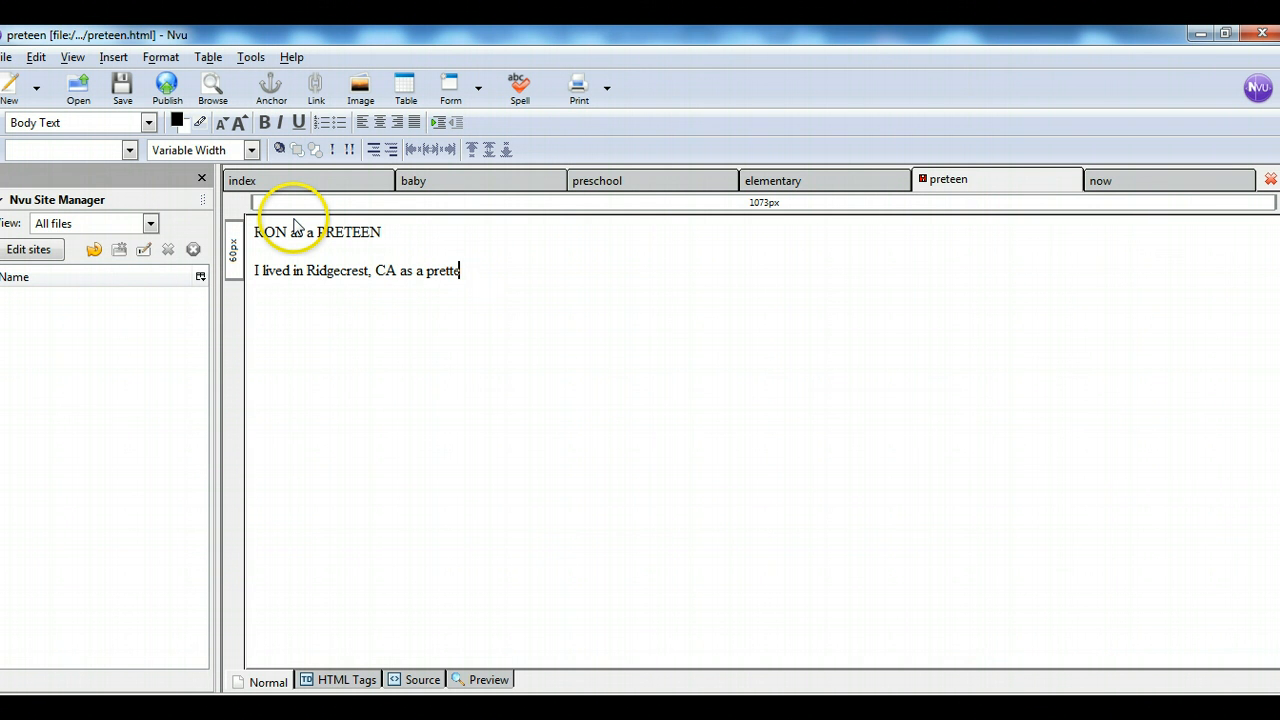
pyautogui.write('n, moving there when I was')
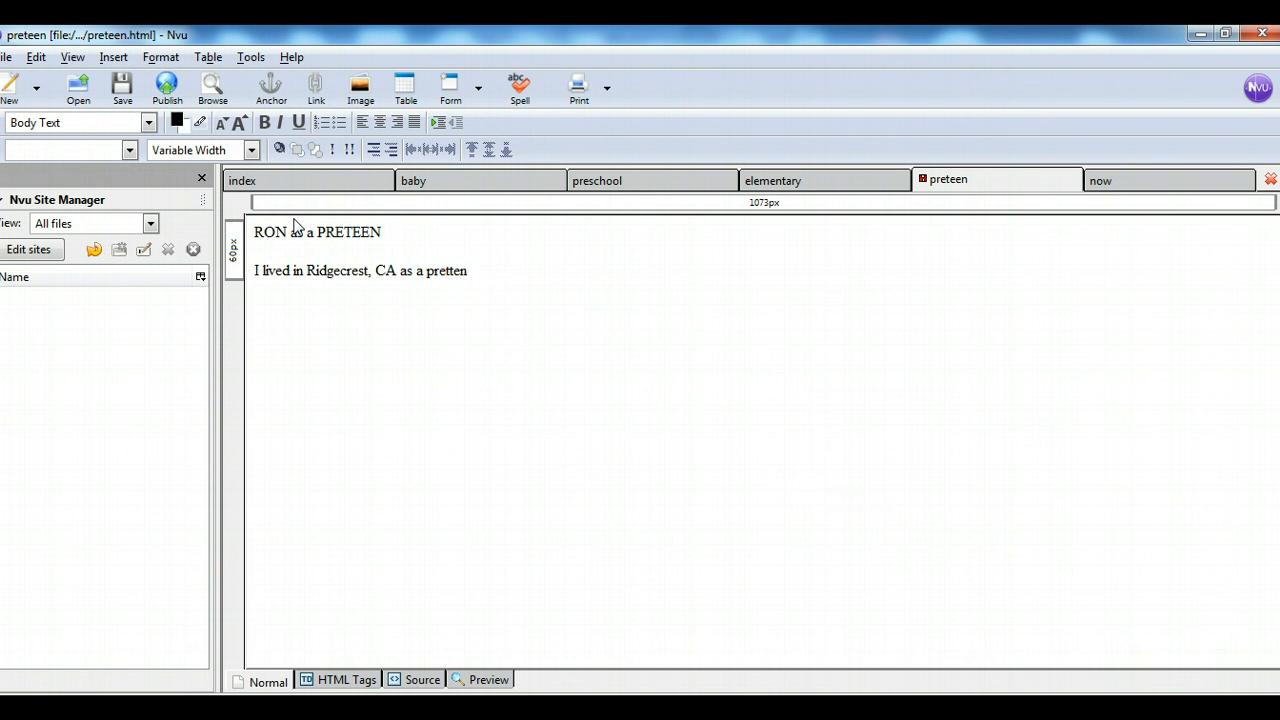
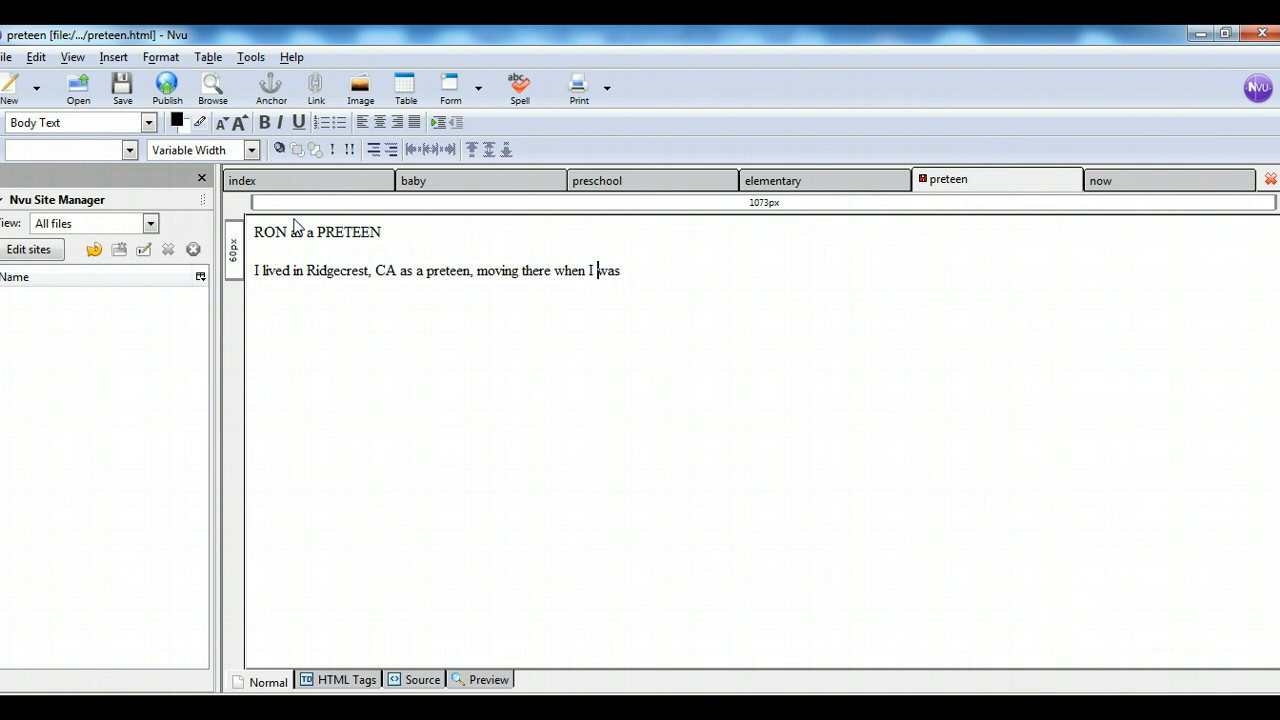
pyautogui.click(634, 274)
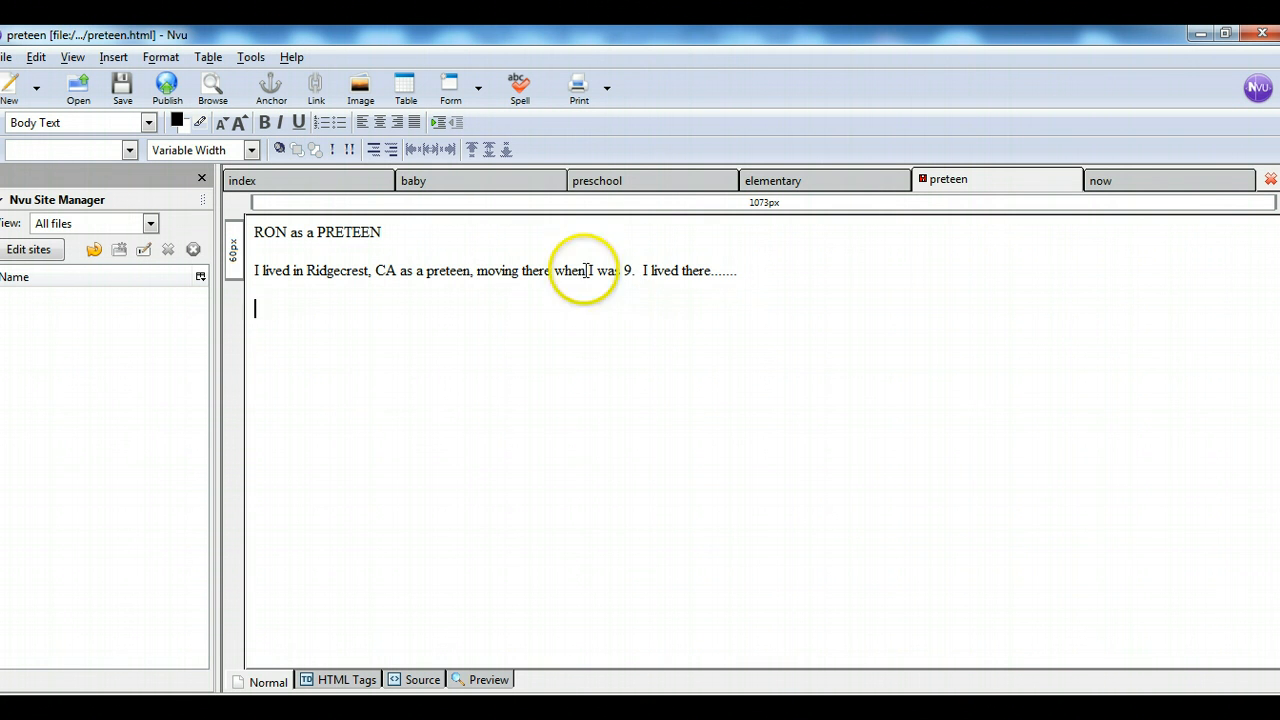
# Apply the titles style class to the title on the preteen page.
pyautogui.click(257, 233)
pyautogui.moveTo(257, 233); pyautogui.dragTo(384, 233)
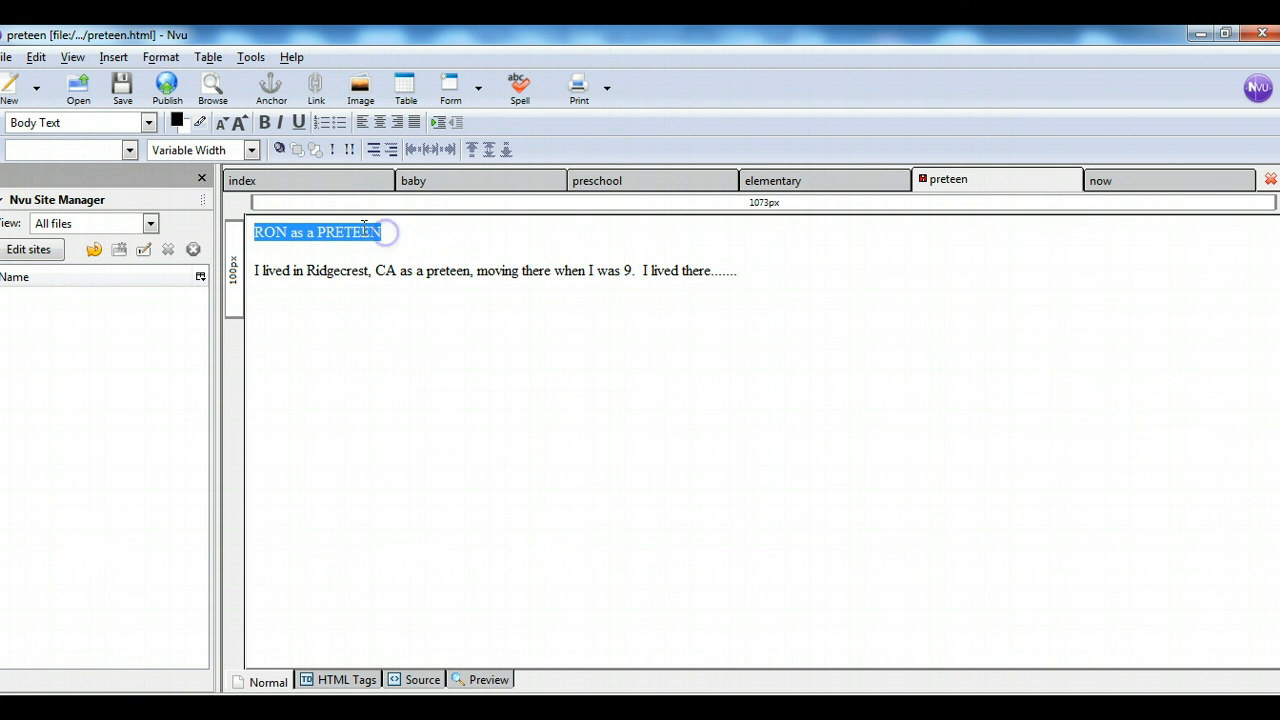
pyautogui.click(129, 150)
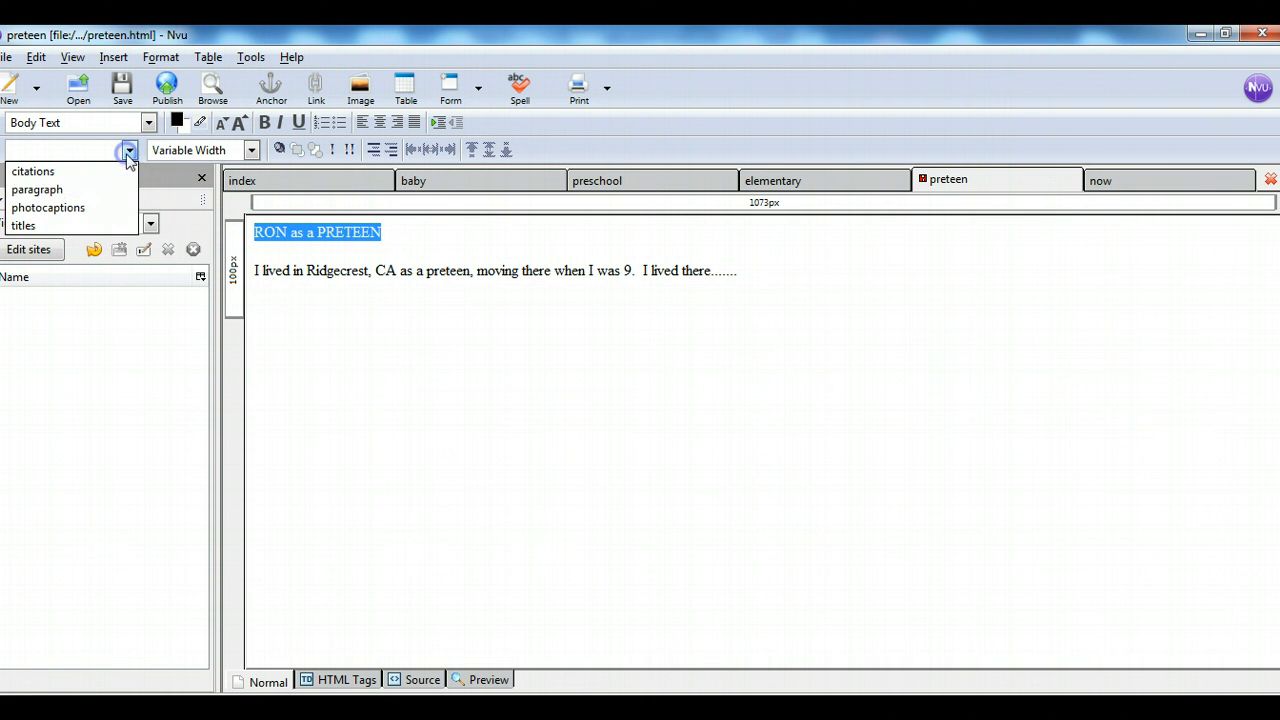
pyautogui.click(98, 225)
# Apply the paragraph style class to the paragraph text on the preteen page and save the page.
pyautogui.moveTo(257, 274); pyautogui.dragTo(742, 282)
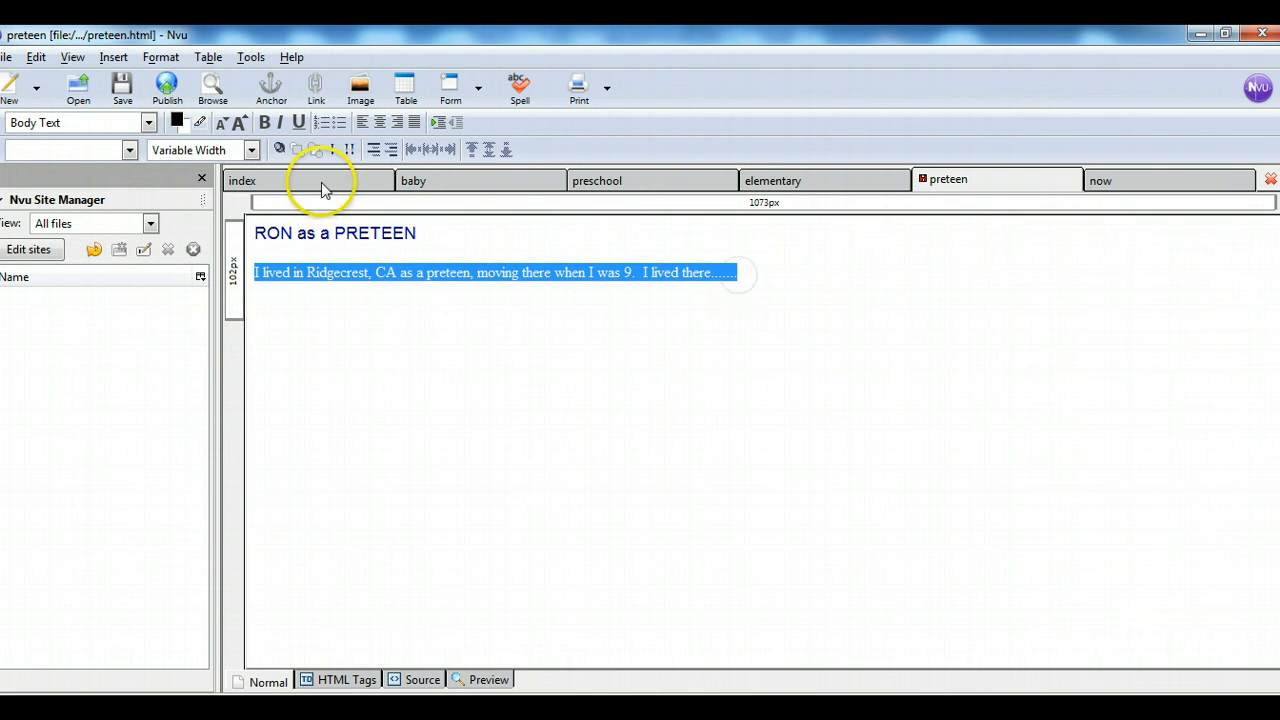
pyautogui.click(129, 150)
pyautogui.click(80, 190)
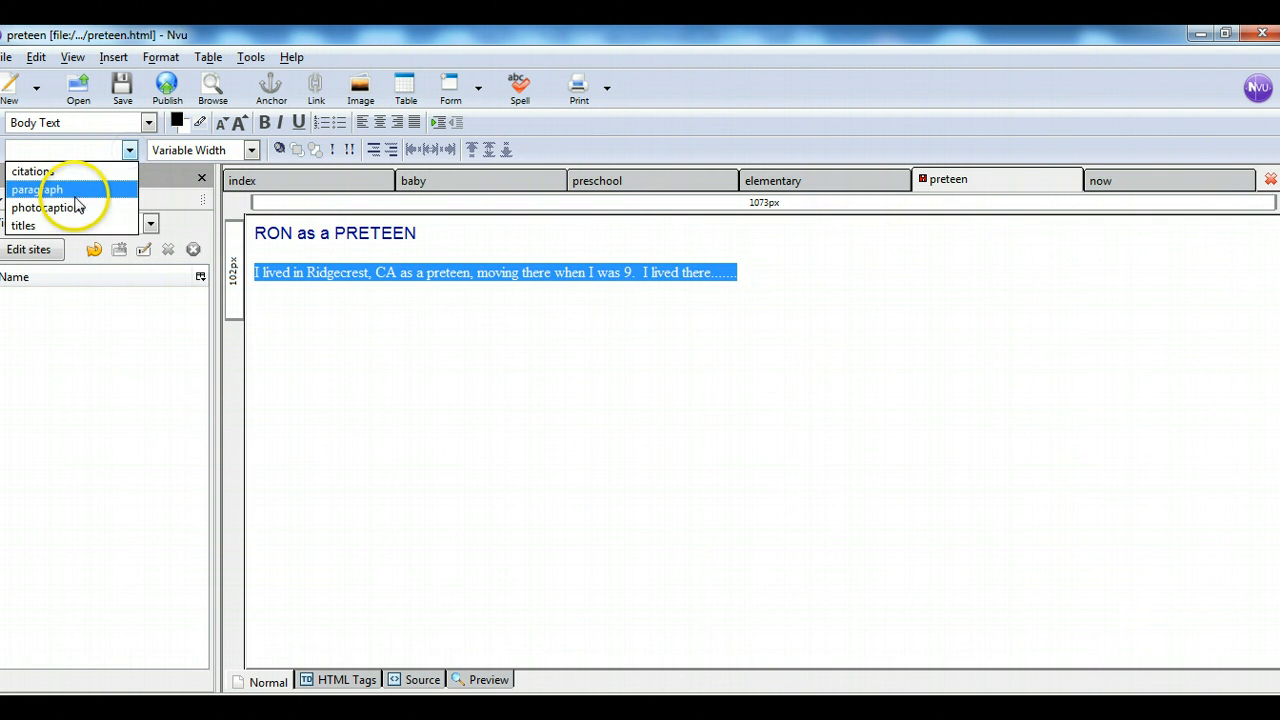
pyautogui.click(533, 403)
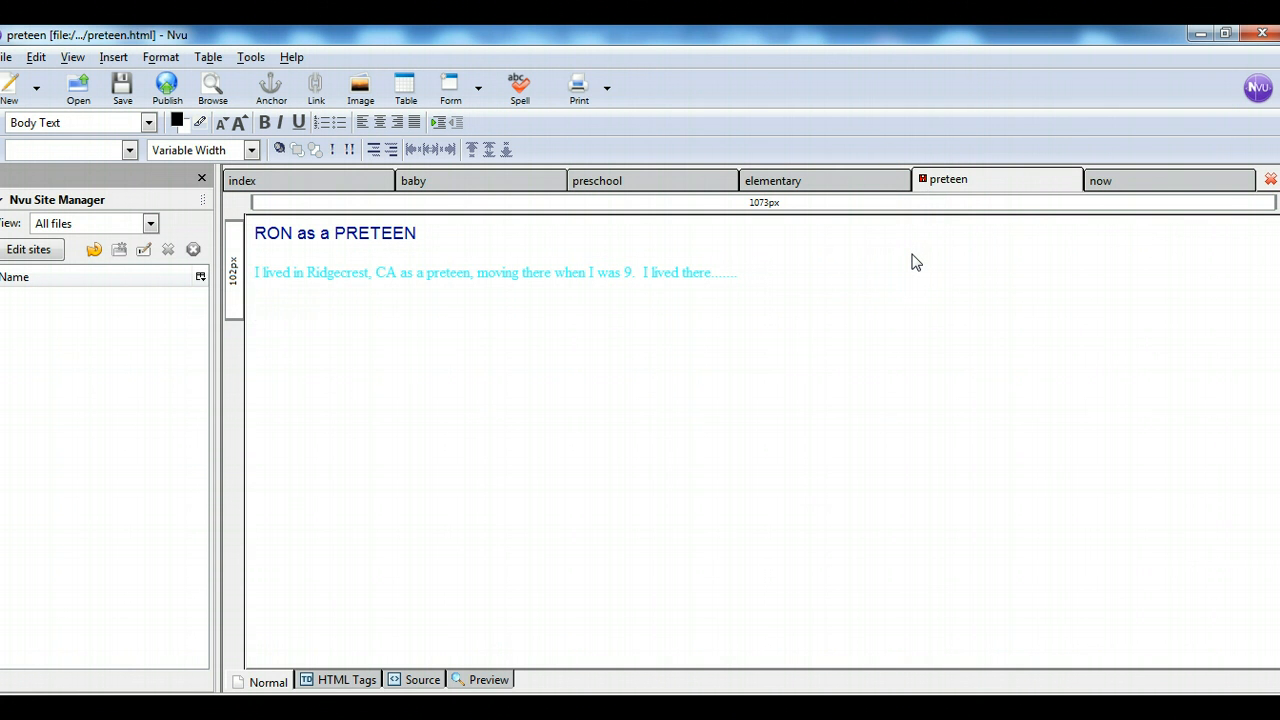
# On the now page, enter a title with the first name in capitals followed by "in FALL, 2012".
pyautogui.click(1115, 182)
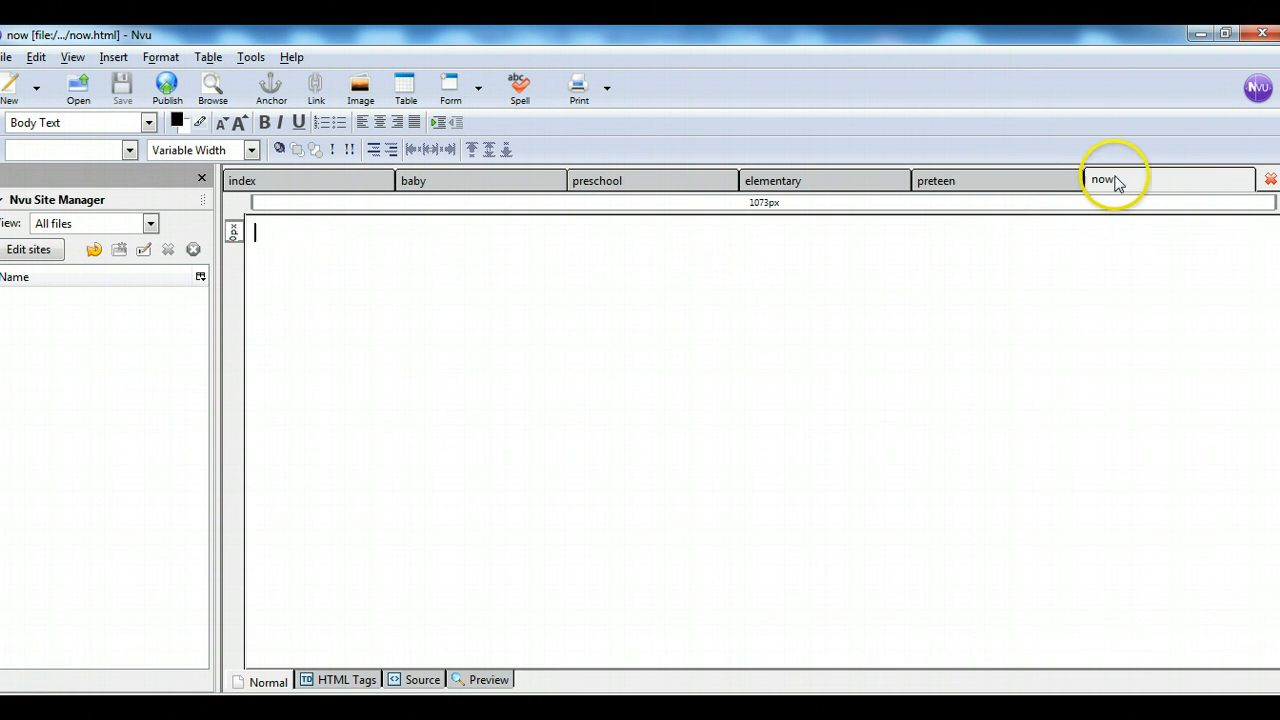
pyautogui.click(328, 238)
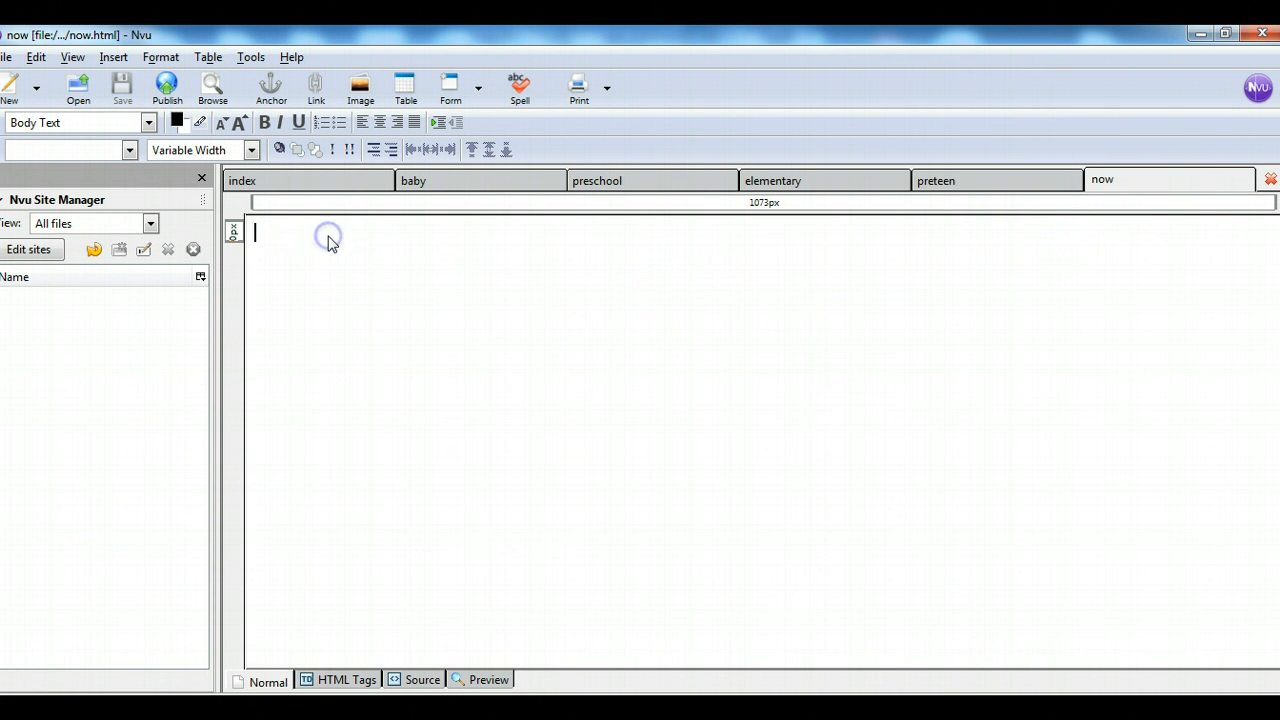
pyautogui.write('RON in FALL, 2012')
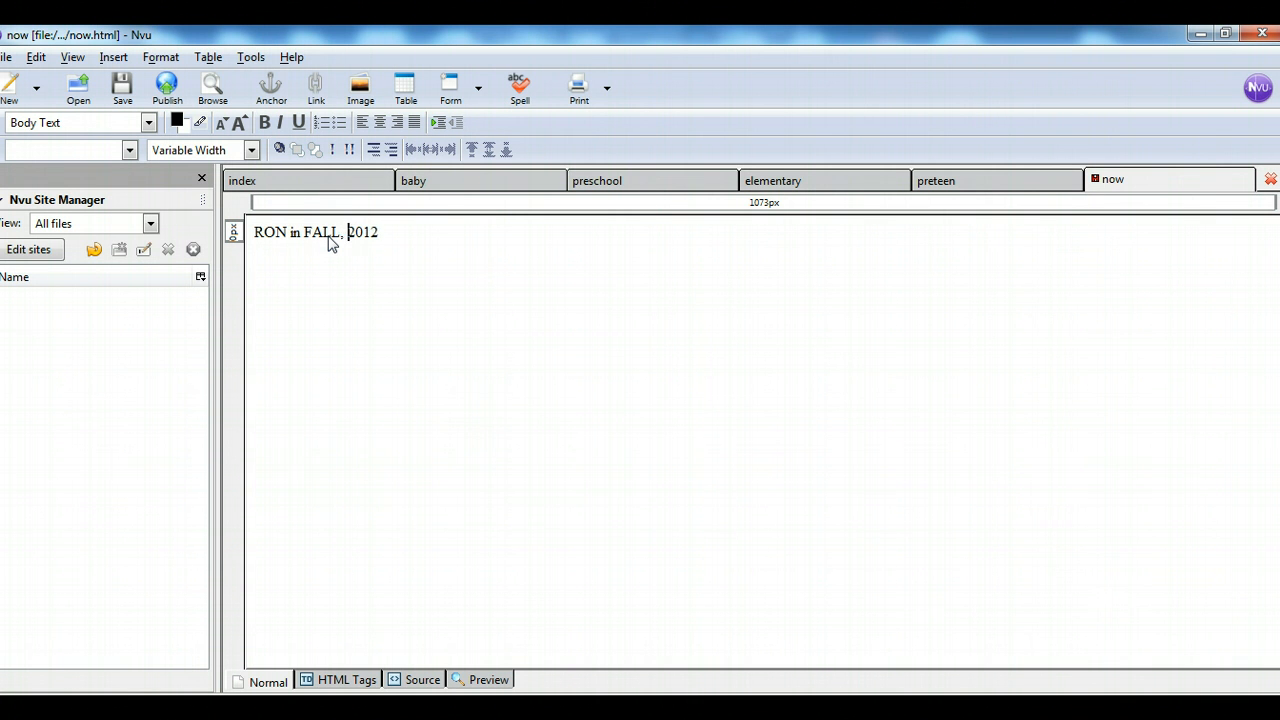
pyautogui.click(397, 234)
# Write "I now live in Grand Junction, CO. dkfsd fdf lkfsdkl fdk jf" below the now page's title, correcting the spelling of Grand Junction.
pyautogui.press('Return')
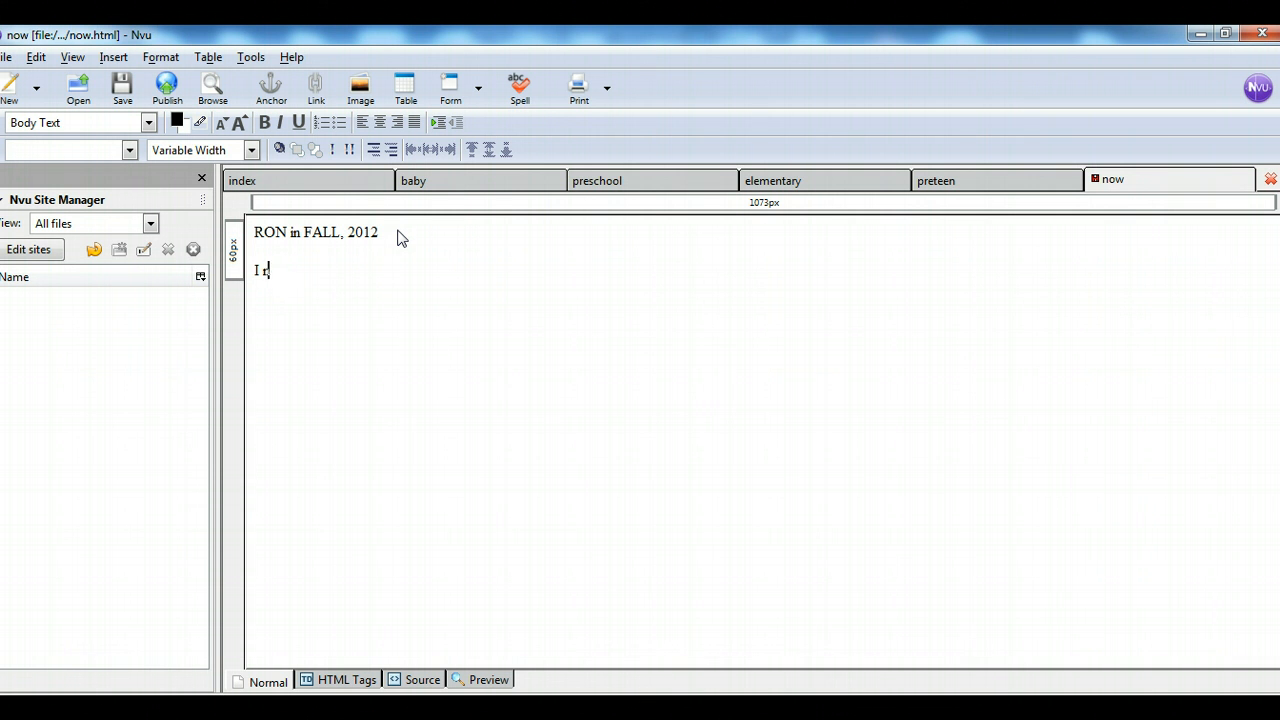
pyautogui.write('I now live in rand .')
pyautogui.write('ucntion, CO.  dkfsd fdf lkfsdkl fdk j')
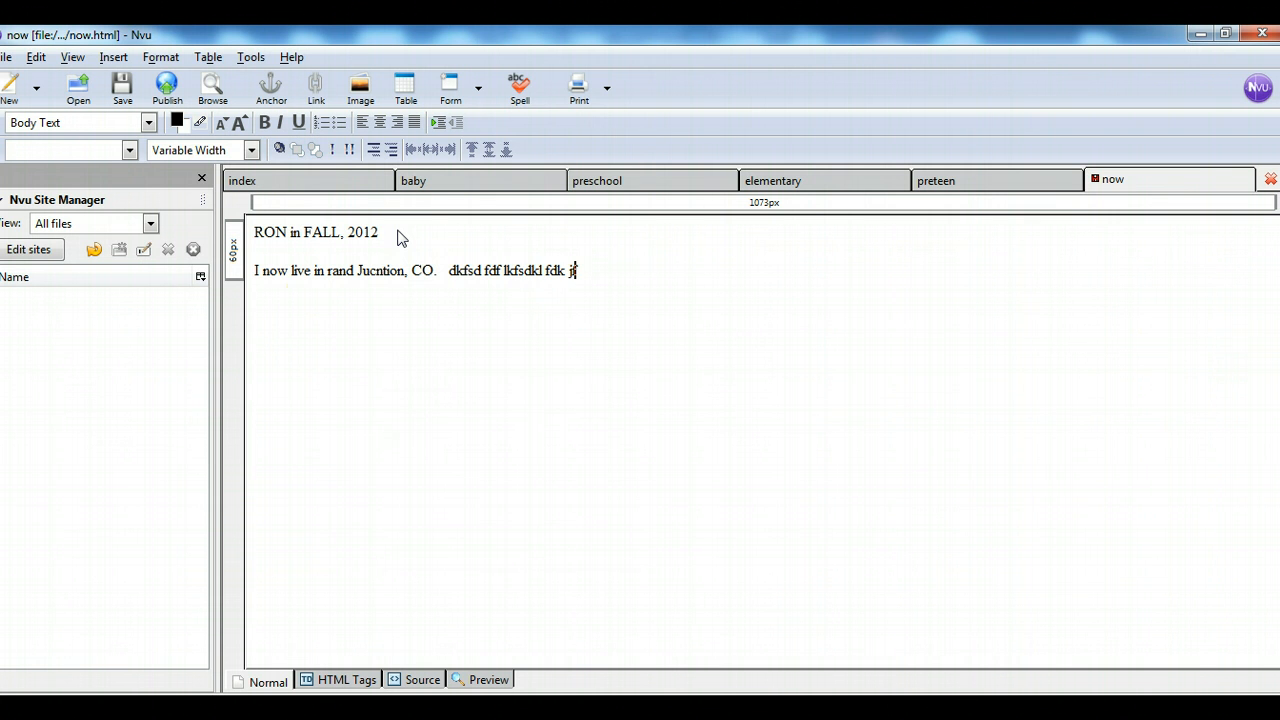
pyautogui.click(322, 271)
pyautogui.write('G')
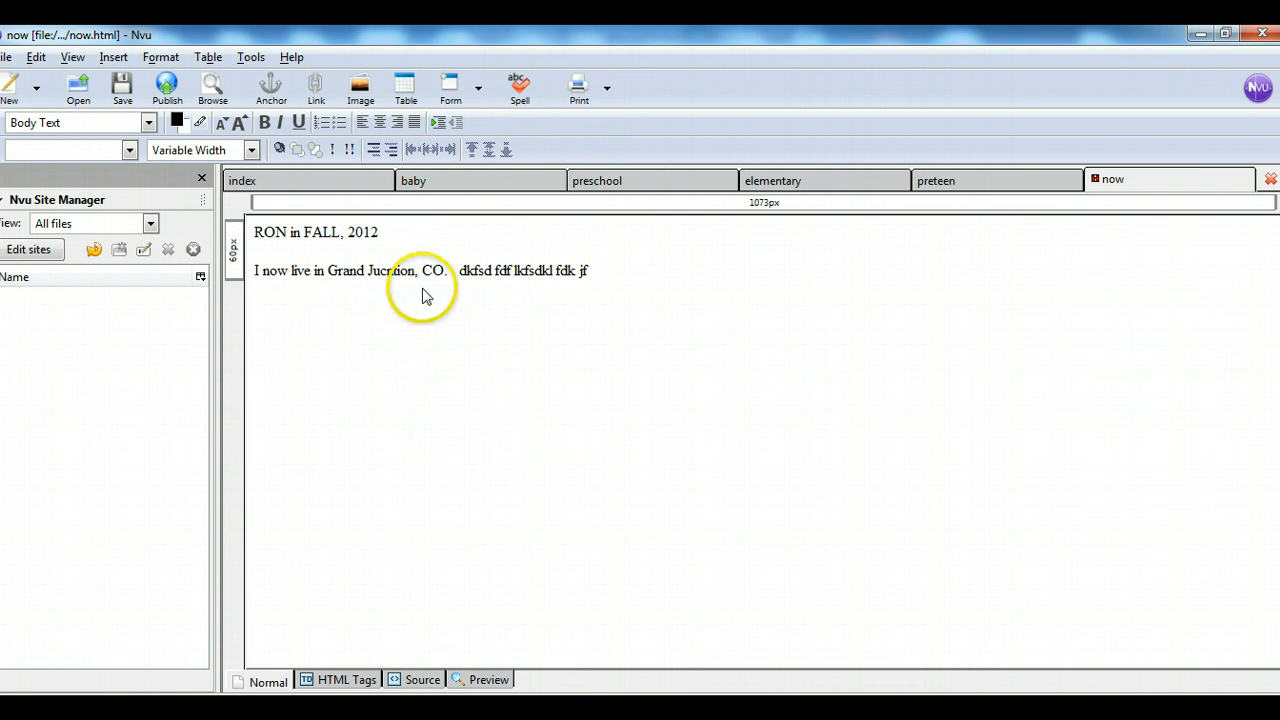
pyautogui.click(384, 271)
pyautogui.press('Delete')
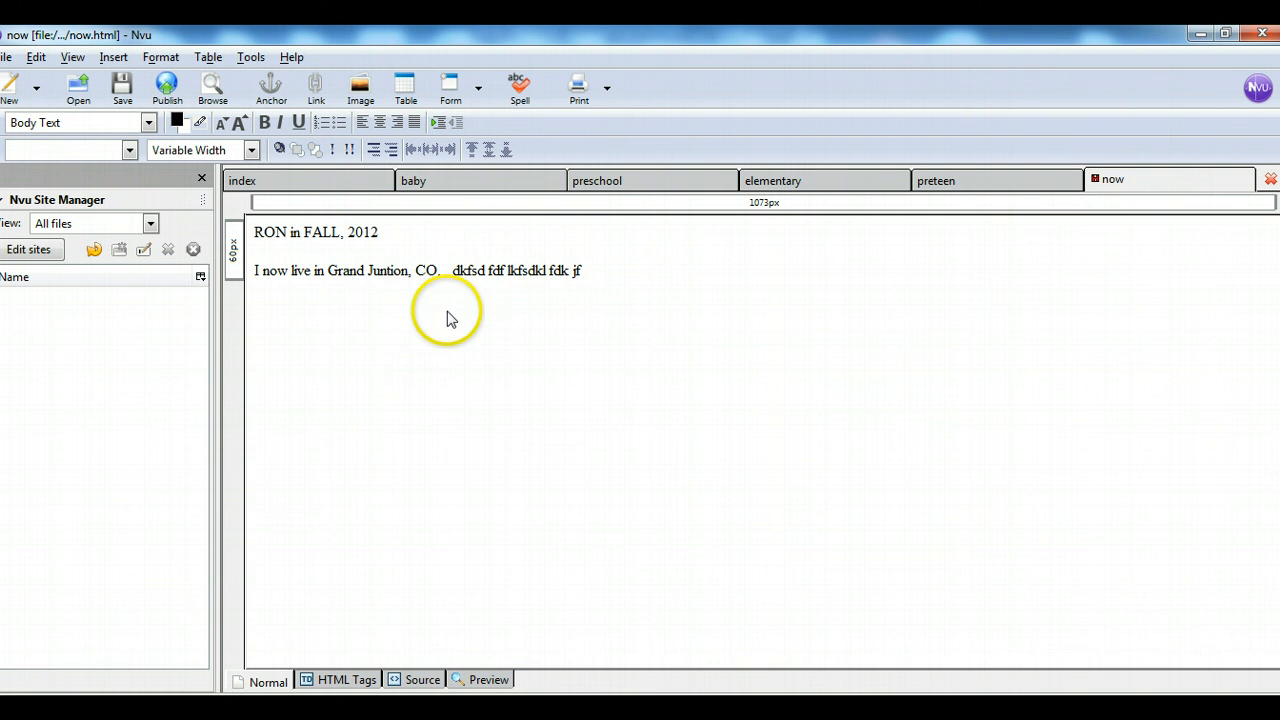
pyautogui.write('c')
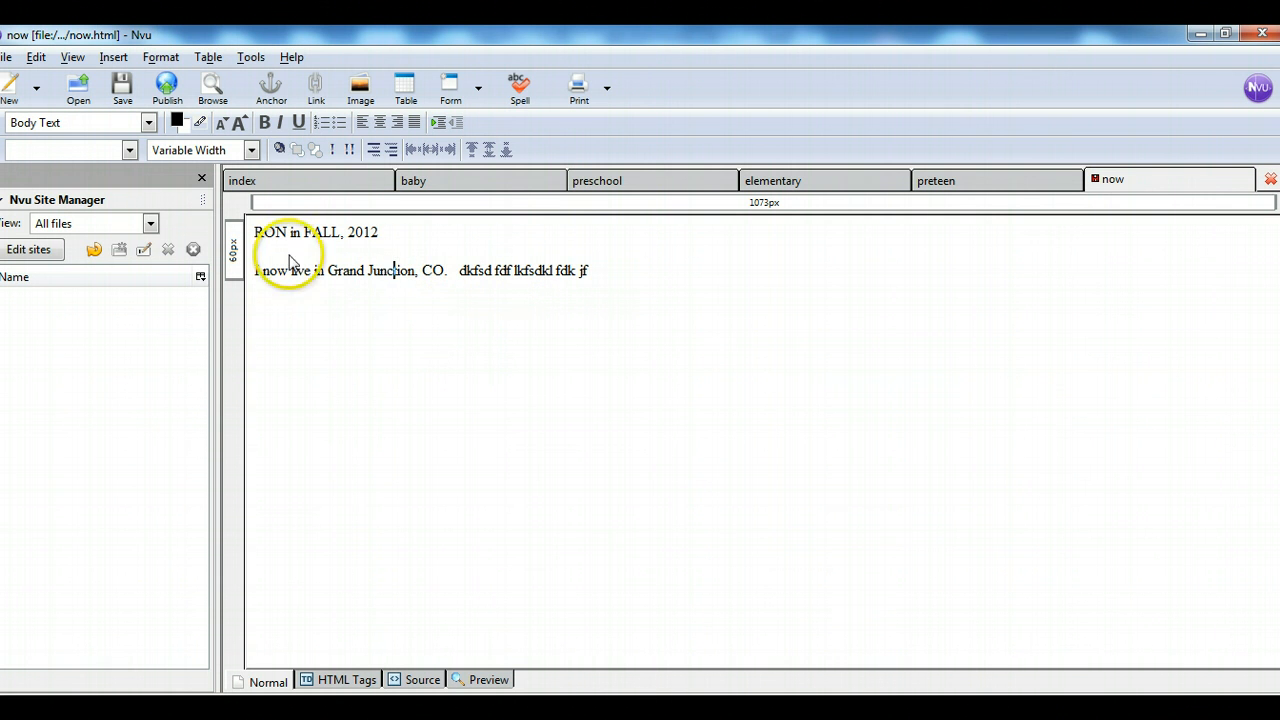
# Apply the titles style class to the title on the now page.
pyautogui.moveTo(254, 232); pyautogui.dragTo(381, 232)
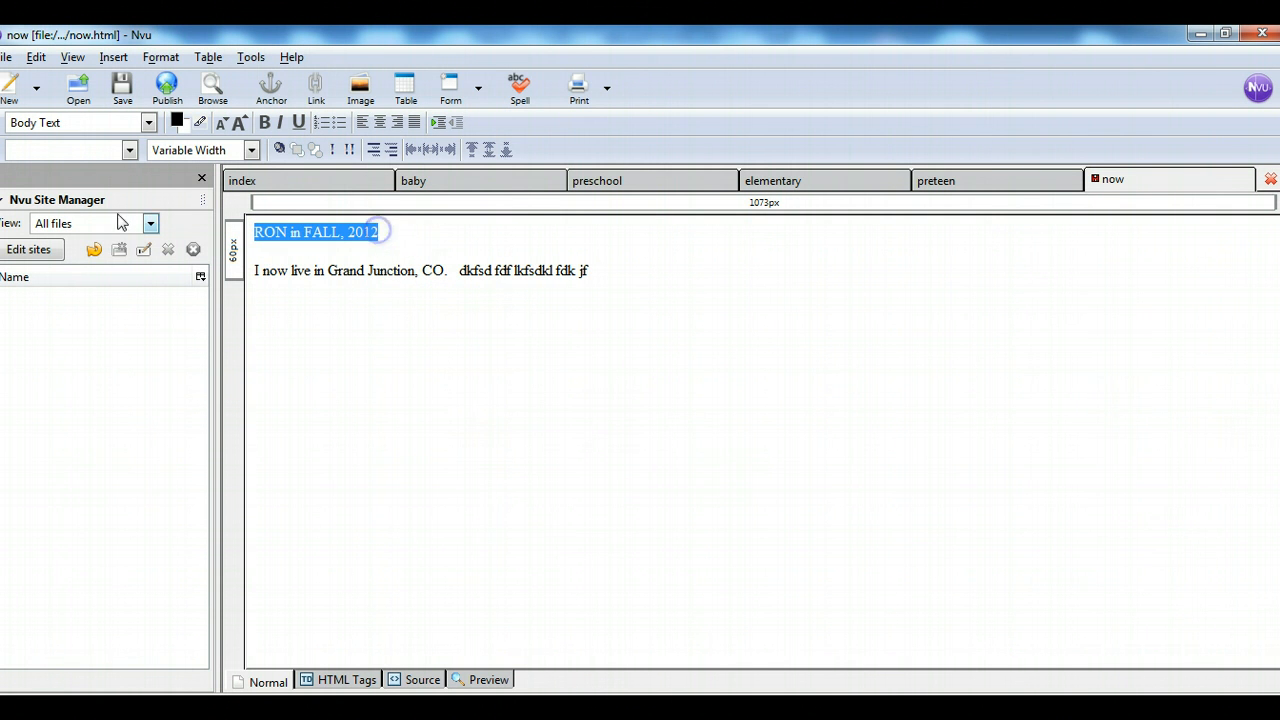
pyautogui.click(129, 150)
pyautogui.click(60, 225)
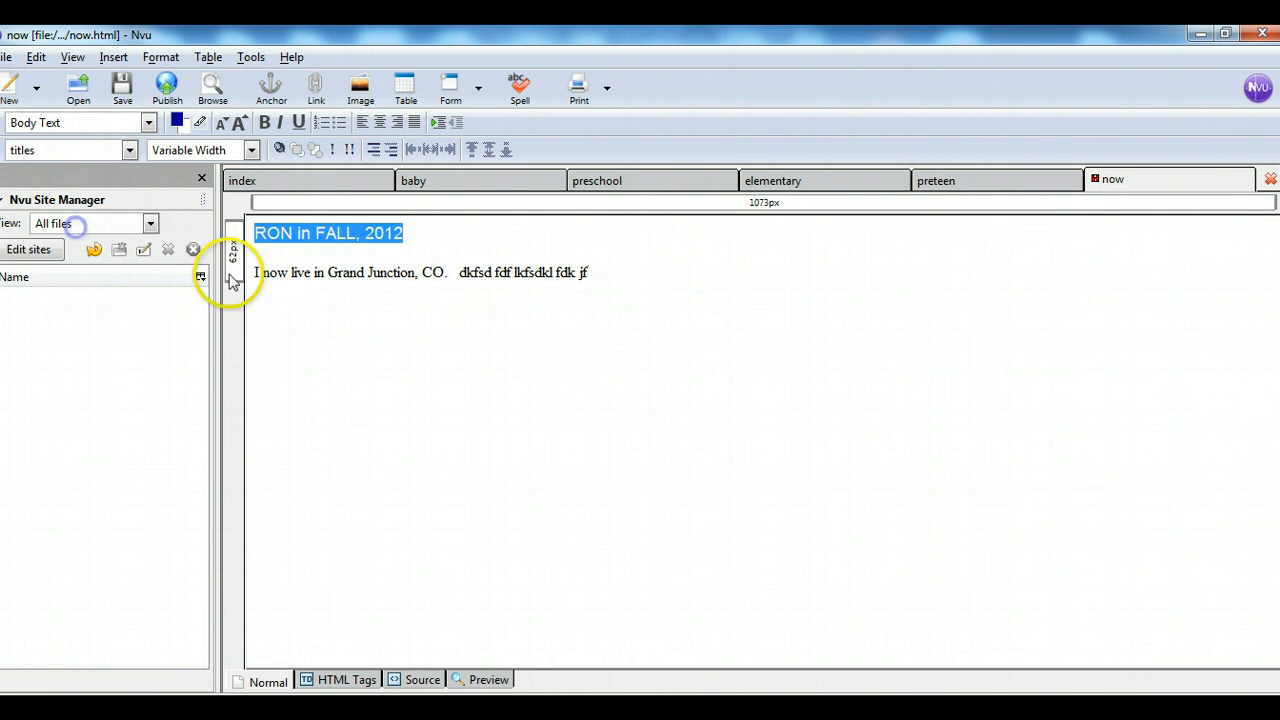
# Add an empty line below the paragraph on the now page and apply the paragraph style class to the paragraph text.
pyautogui.moveTo(255, 274); pyautogui.dragTo(588, 276)
pyautogui.click(590, 278)
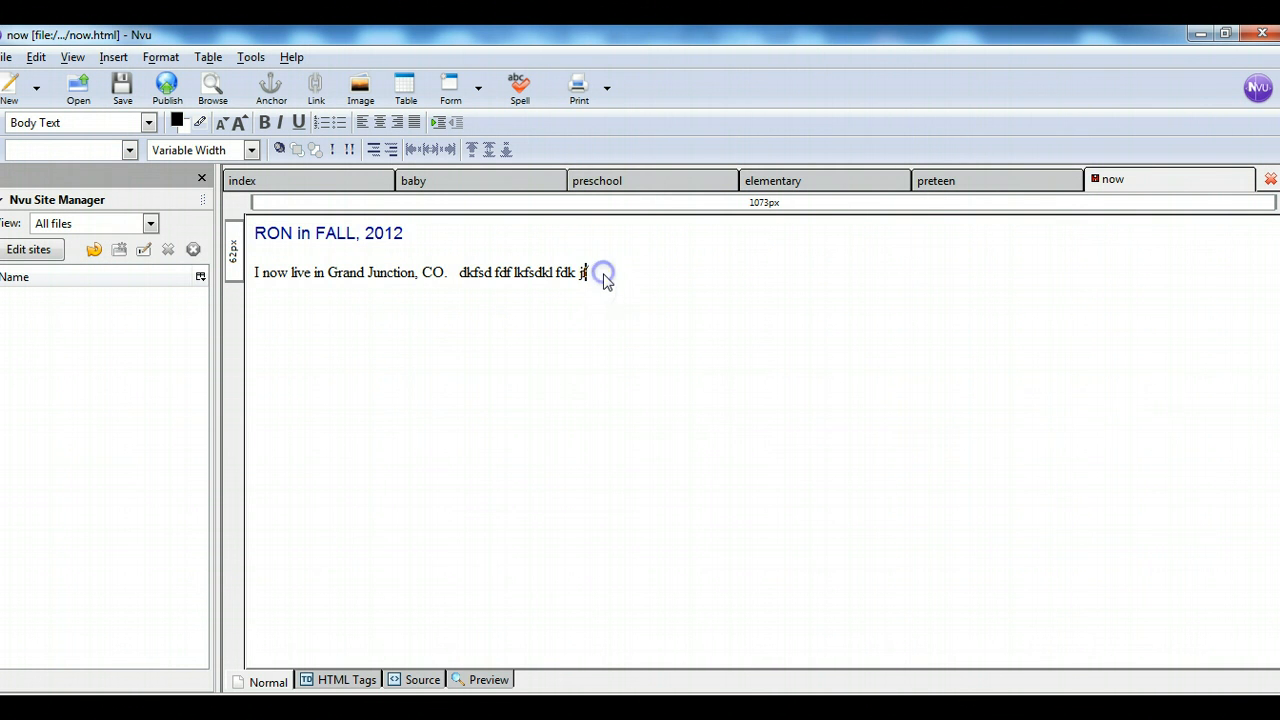
pyautogui.click(255, 274)
pyautogui.moveTo(255, 274); pyautogui.dragTo(603, 280)
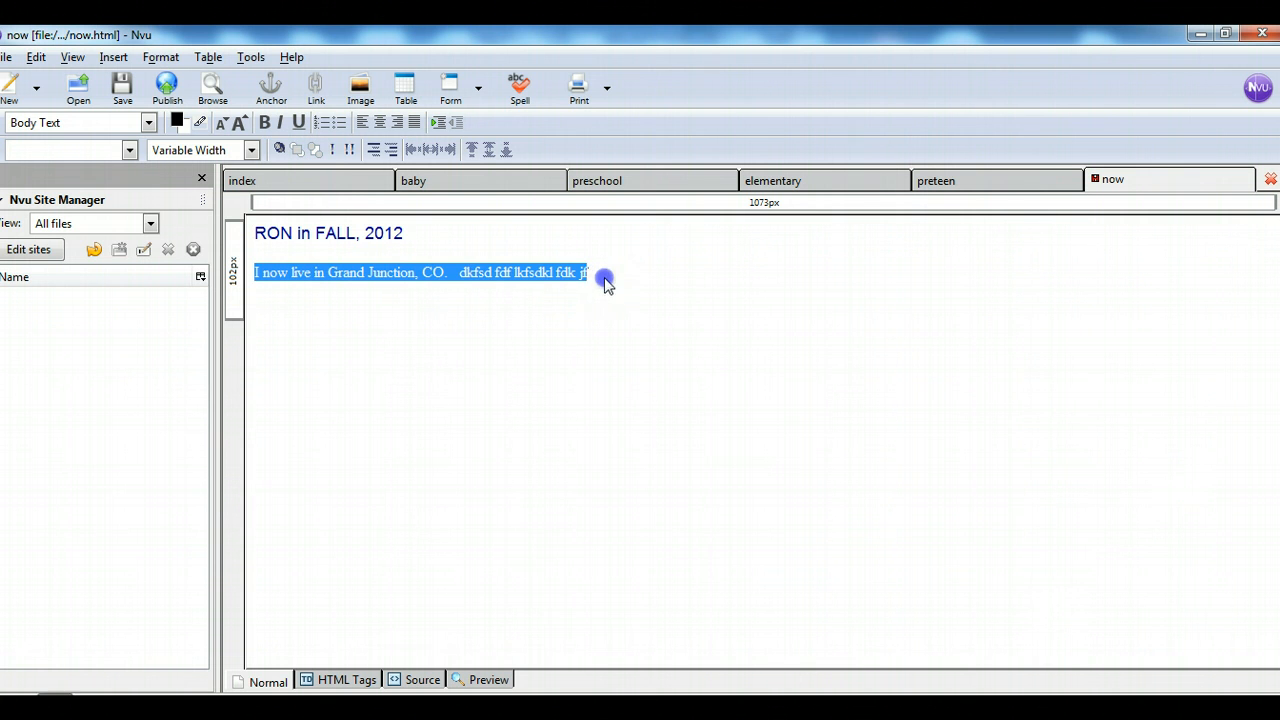
pyautogui.click(129, 149)
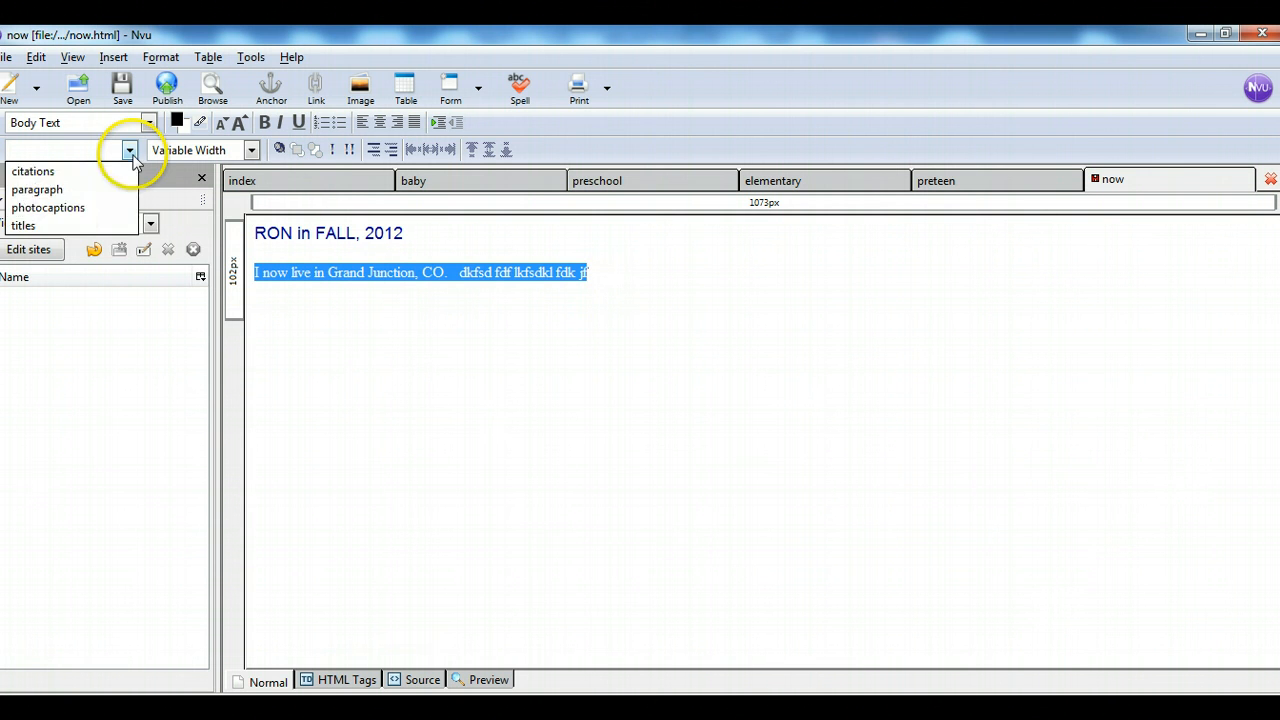
pyautogui.click(40, 189)
# Deselect the paragraph text on the now page and save the page.
pyautogui.click(420, 345)
pyautogui.click(463, 371)
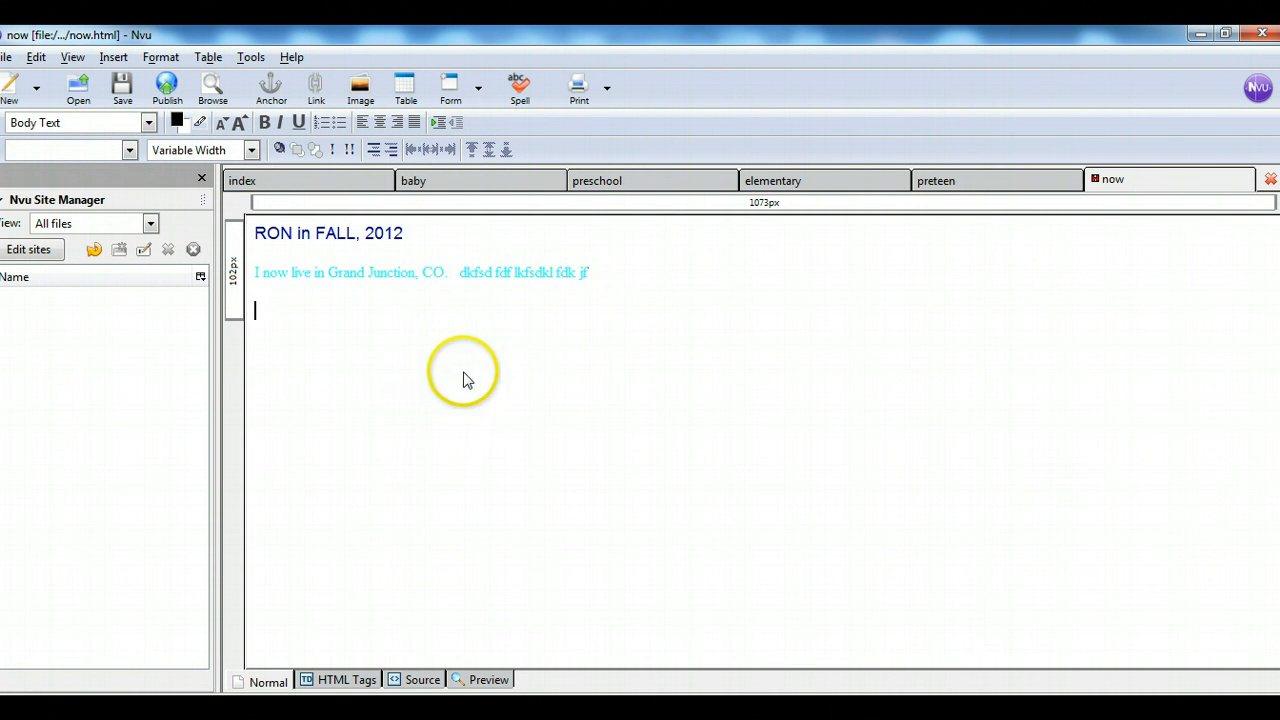
pyautogui.click(596, 341)
pyautogui.hotkey('ctrl', 's')
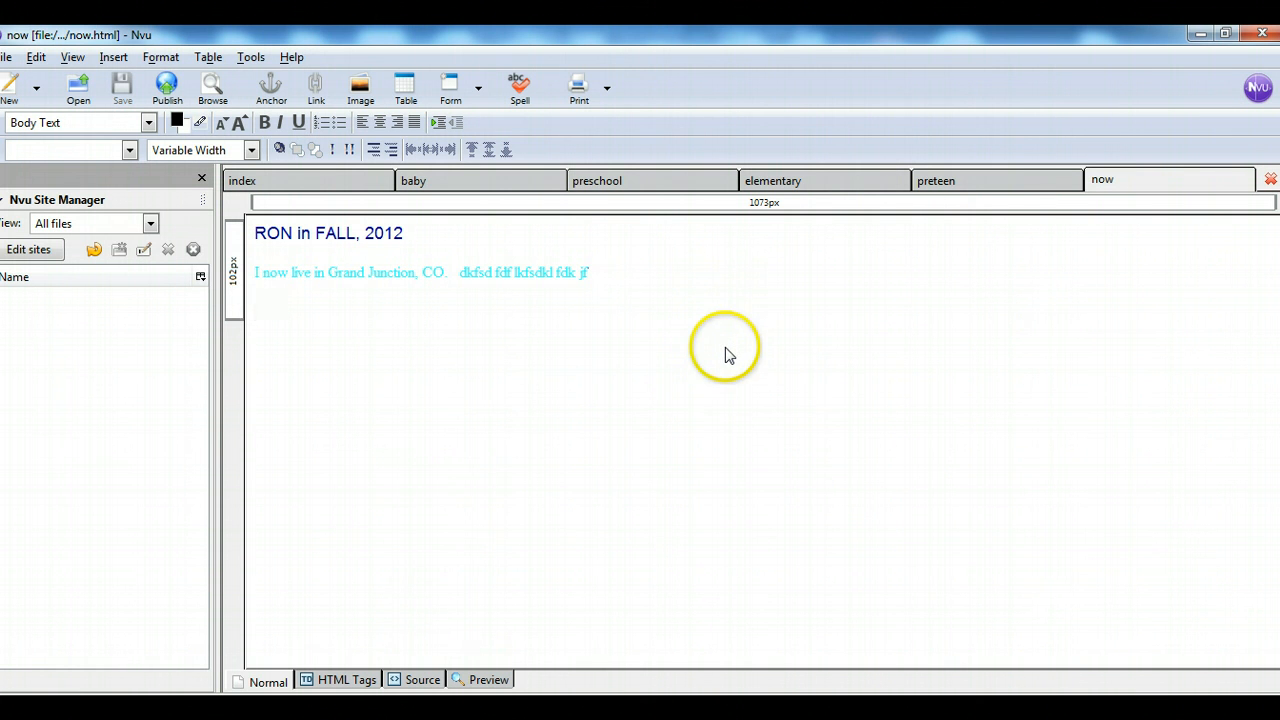
# Review the titles and paragraphs on the preteen, elementary, preschool, baby and index pages, ending on the index page.
pyautogui.click(946, 179)
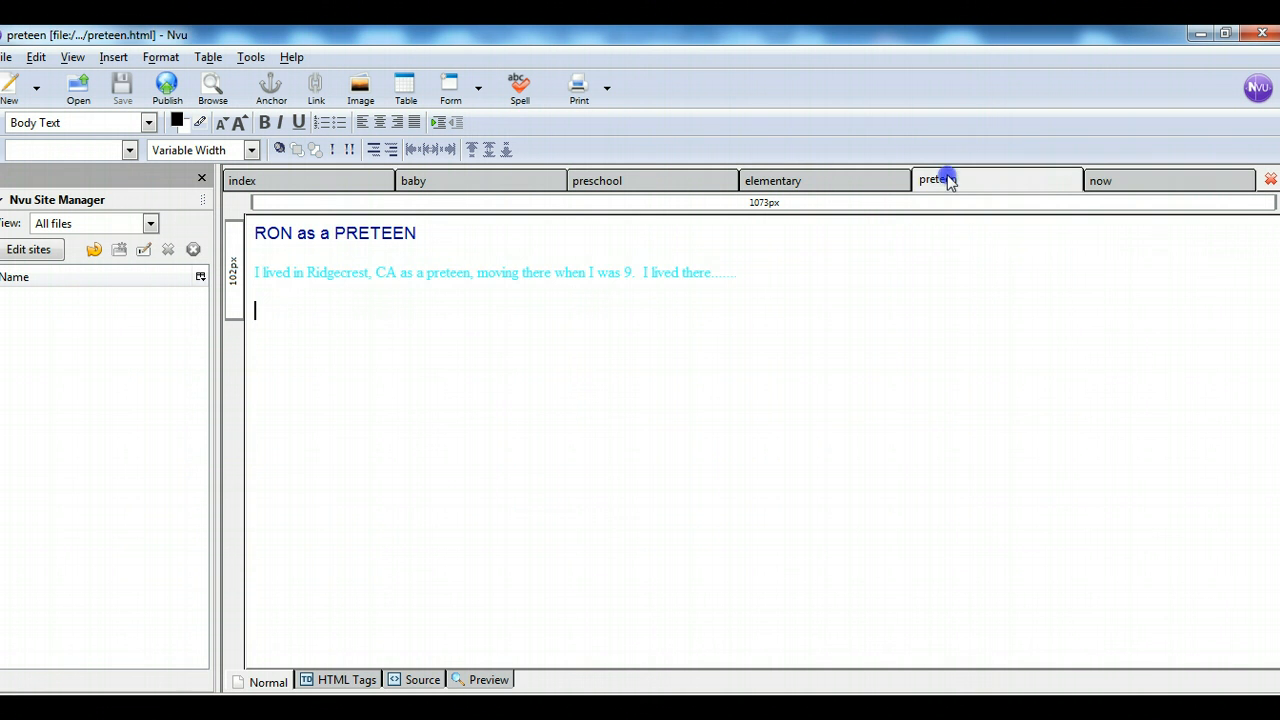
pyautogui.click(845, 182)
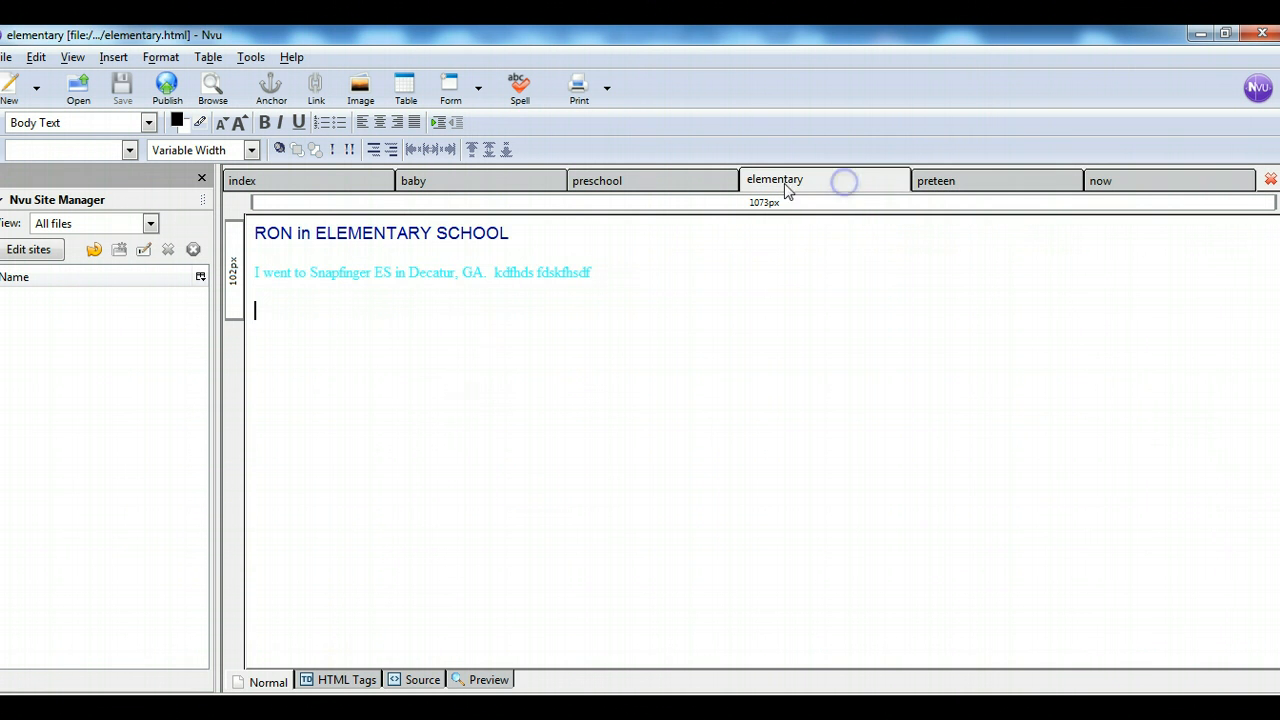
pyautogui.click(672, 188)
pyautogui.click(505, 186)
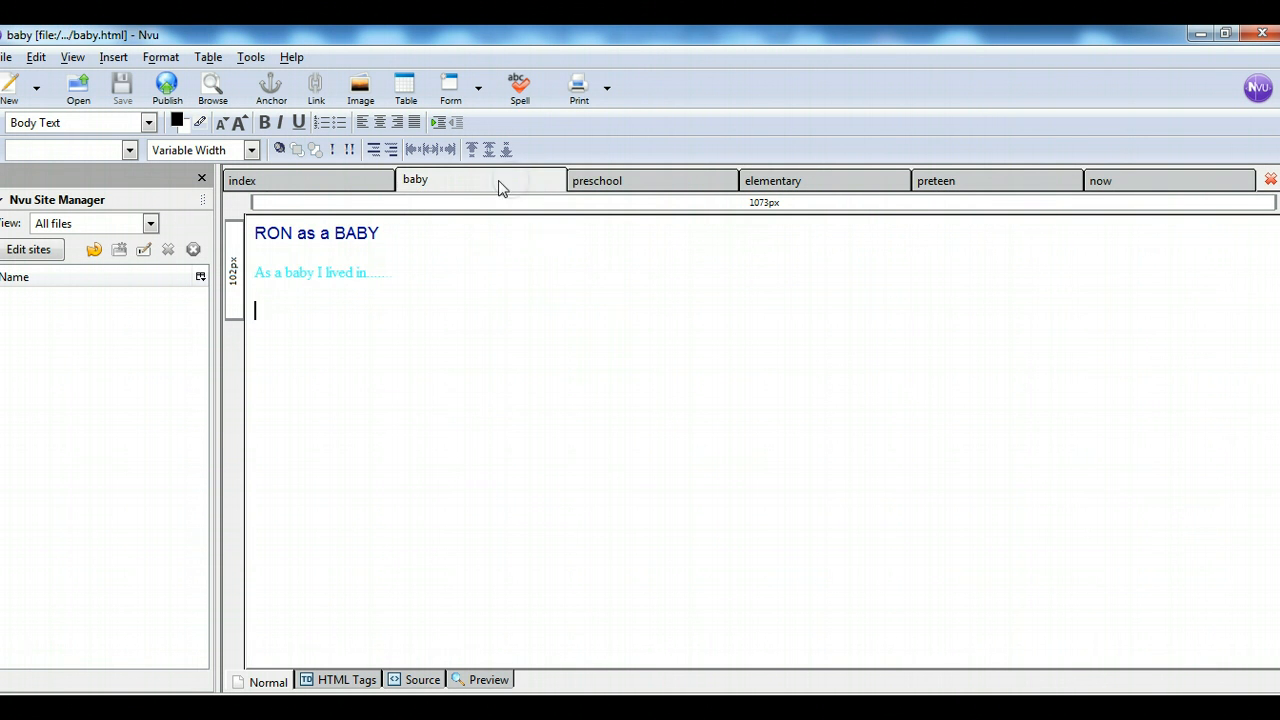
pyautogui.click(264, 188)
pyautogui.click(390, 401)
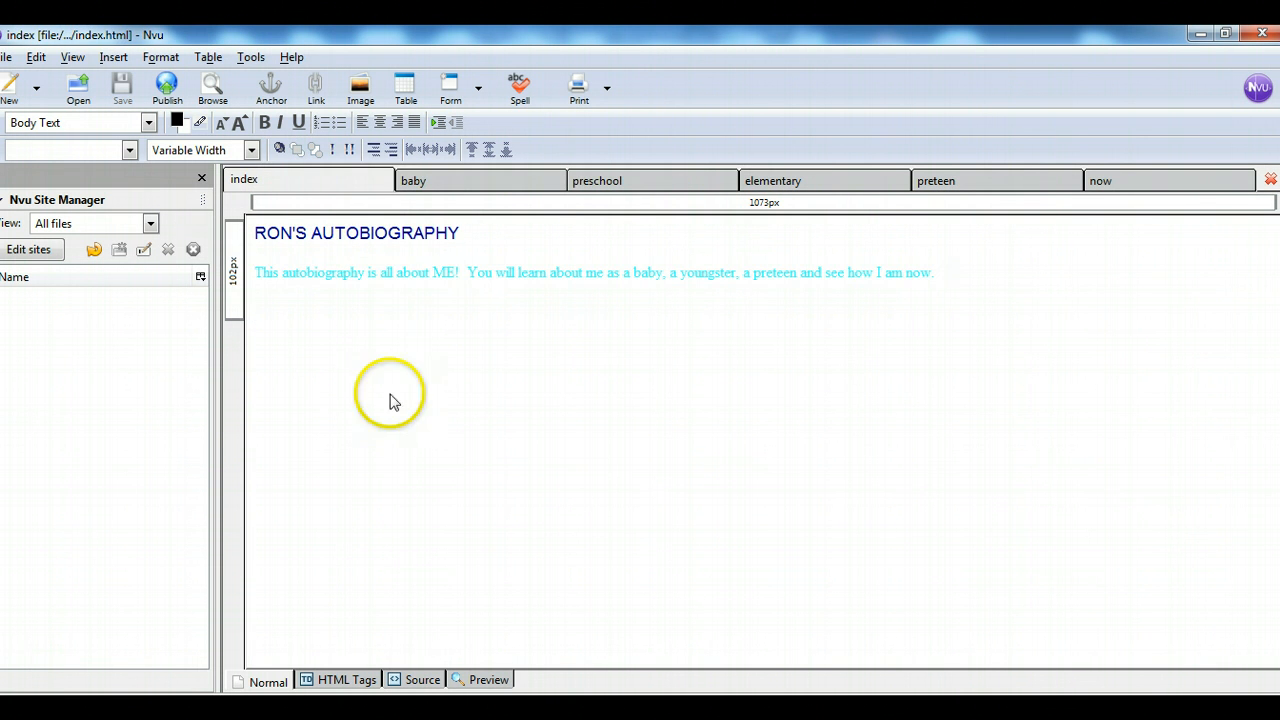
# Review the titles and paragraphs on the baby, preschool, elementary, preteen and now pages, ending on the now page.
pyautogui.click(497, 181)
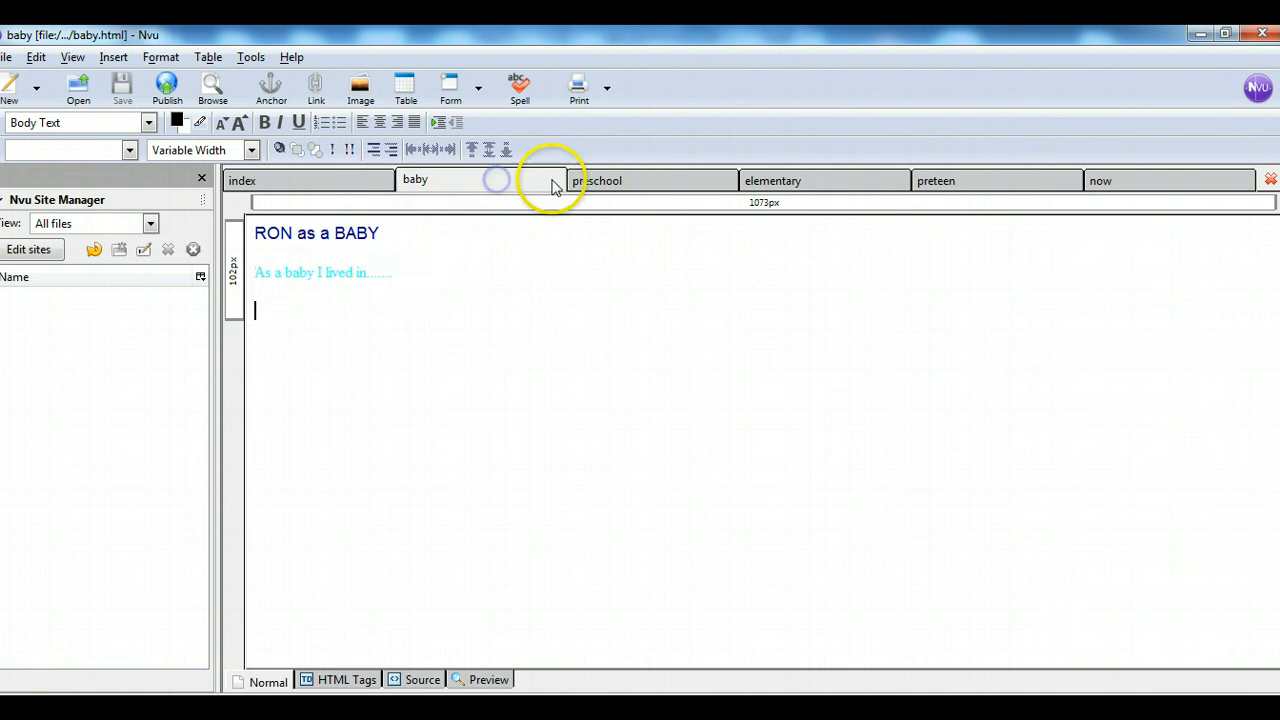
pyautogui.click(591, 182)
pyautogui.click(814, 188)
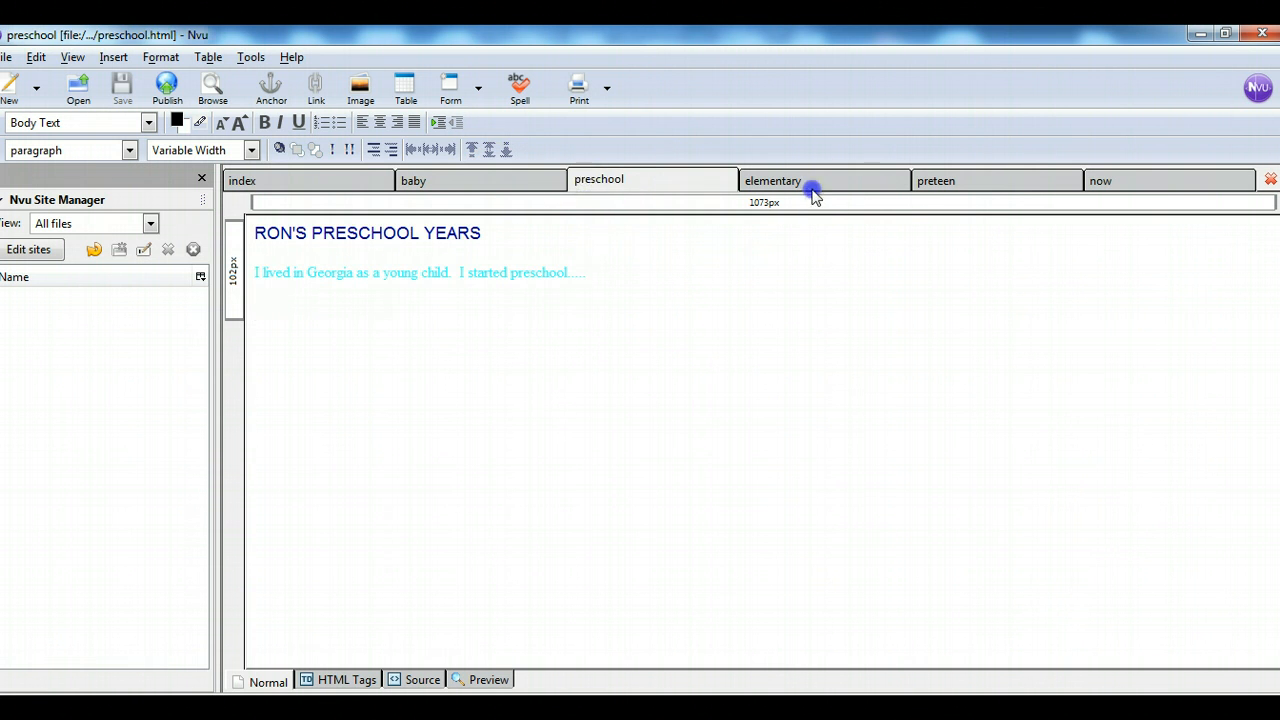
pyautogui.click(998, 192)
pyautogui.click(1102, 178)
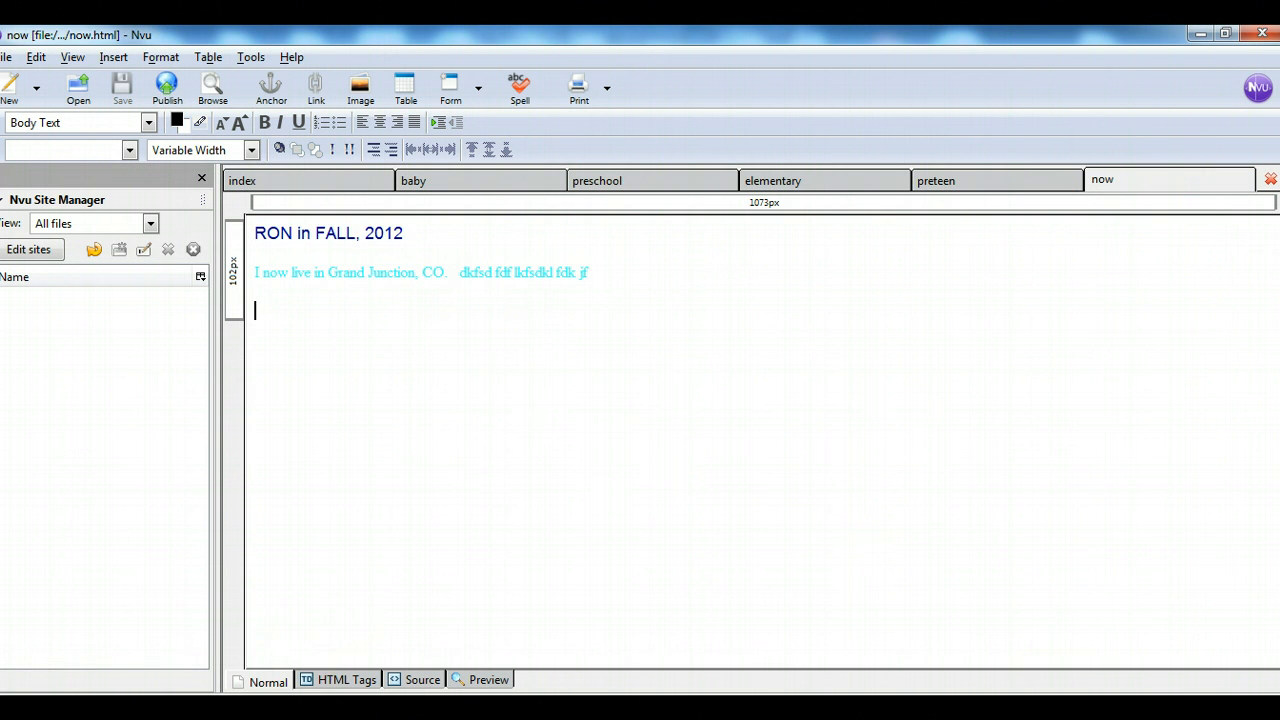
# Switch to the Web Design course page in the browser and review instructions 2 to 5 of the Formatting Autobiography Text Assignment.
pyautogui.click(571, 634)
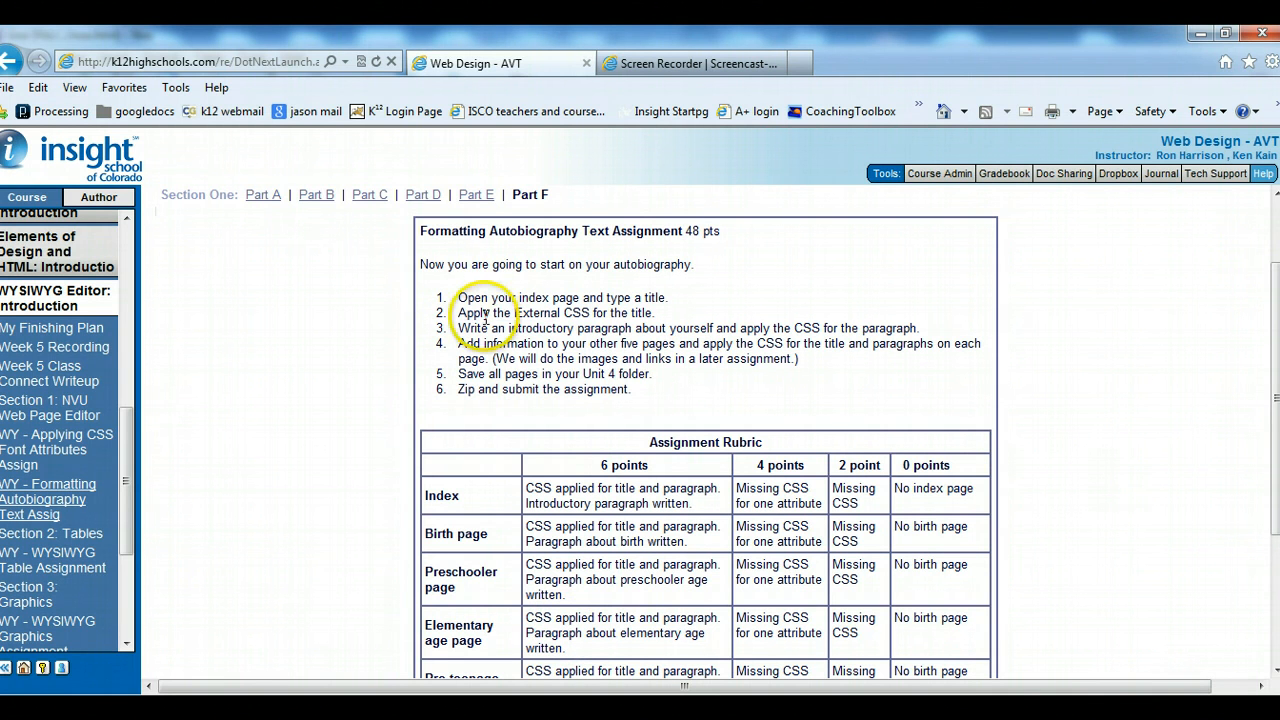
pyautogui.moveTo(458, 313); pyautogui.dragTo(656, 314)
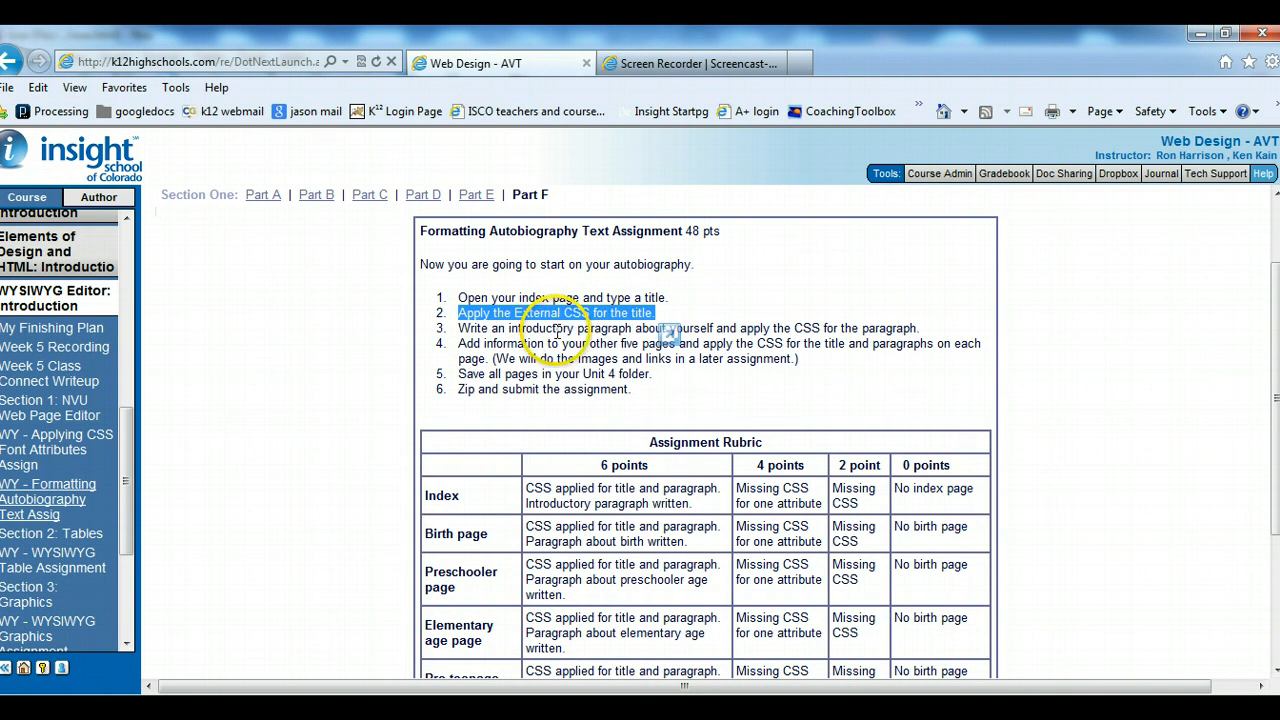
pyautogui.moveTo(508, 328); pyautogui.dragTo(667, 329)
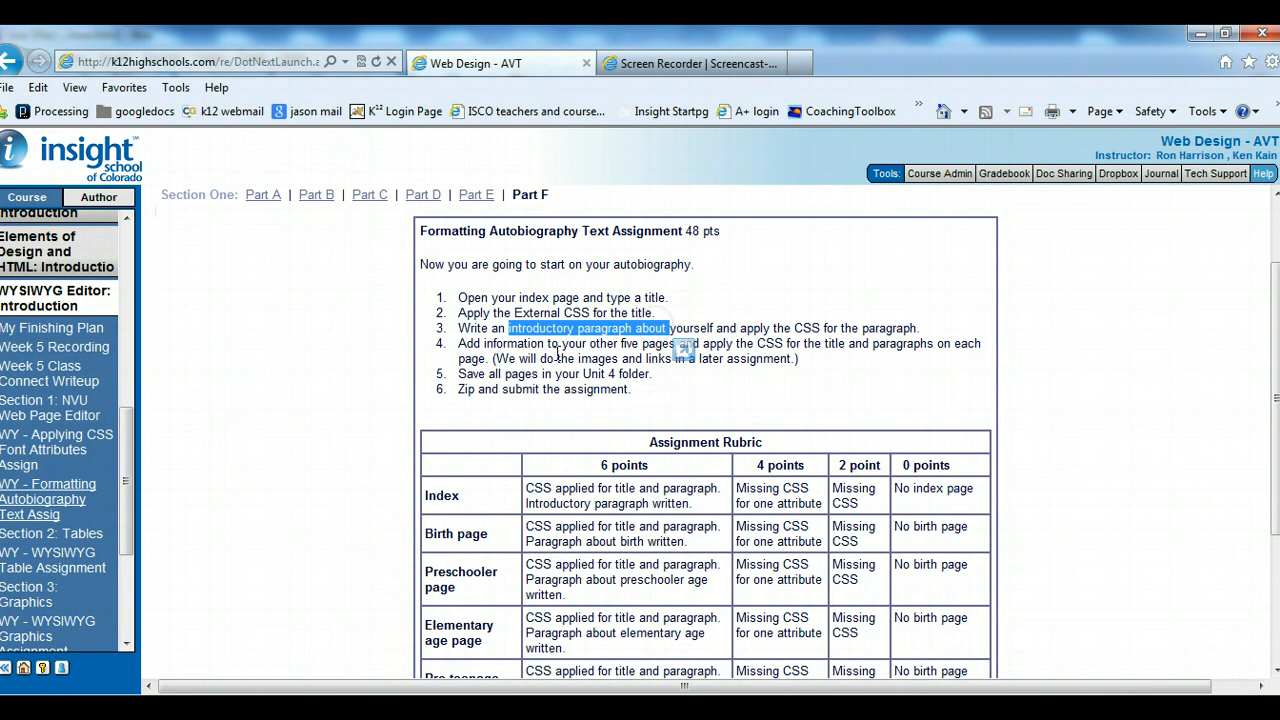
pyautogui.moveTo(484, 343); pyautogui.dragTo(792, 358)
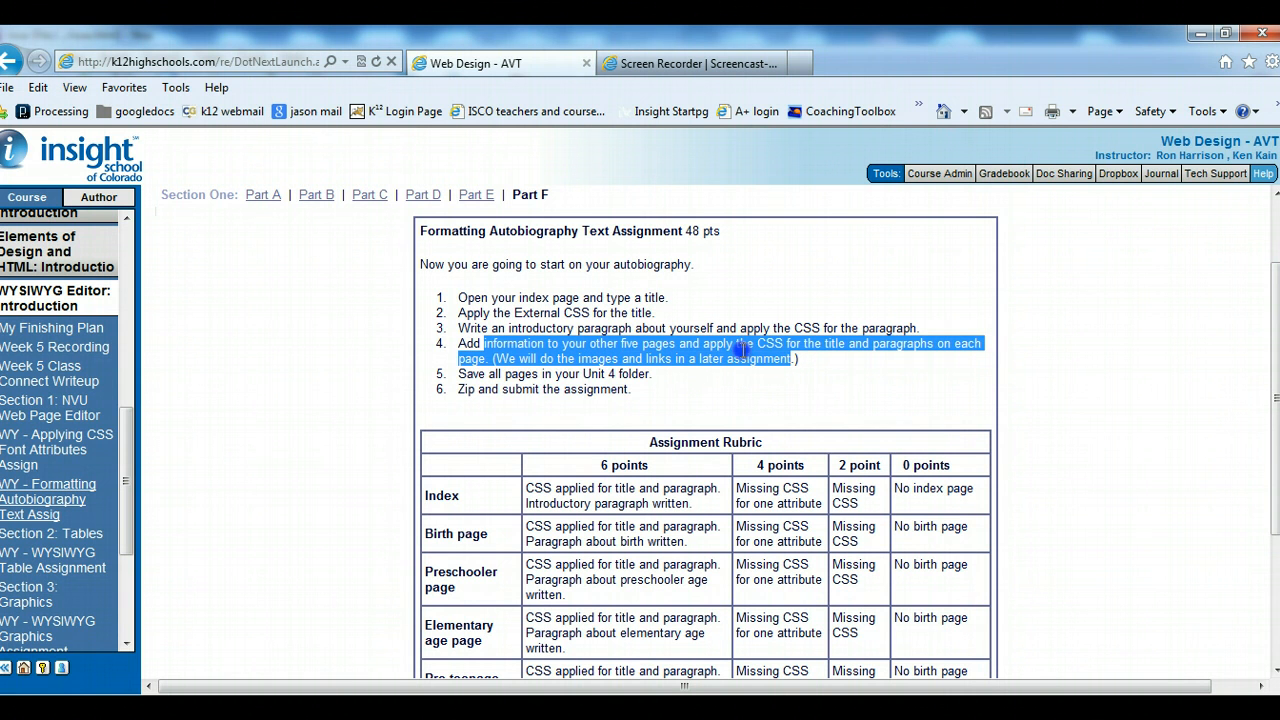
pyautogui.click(545, 368)
pyautogui.moveTo(575, 357); pyautogui.dragTo(704, 346)
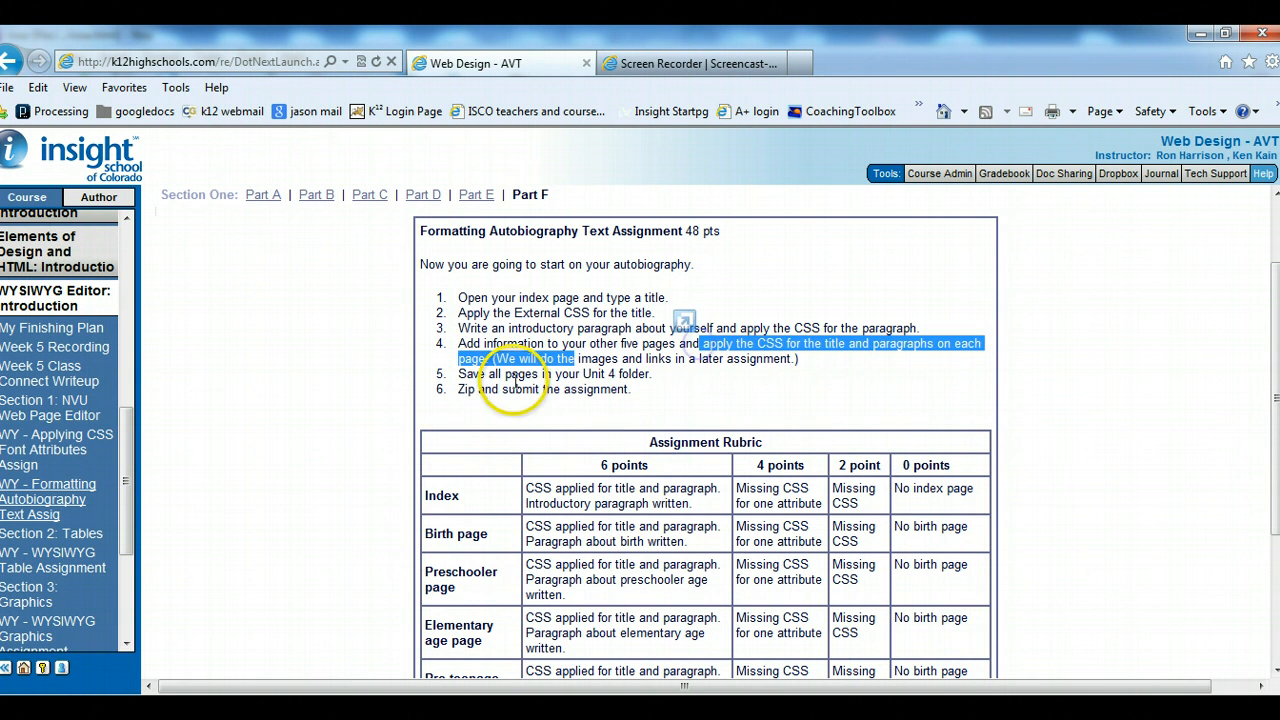
pyautogui.moveTo(508, 375); pyautogui.dragTo(652, 380)
pyautogui.click(640, 375)
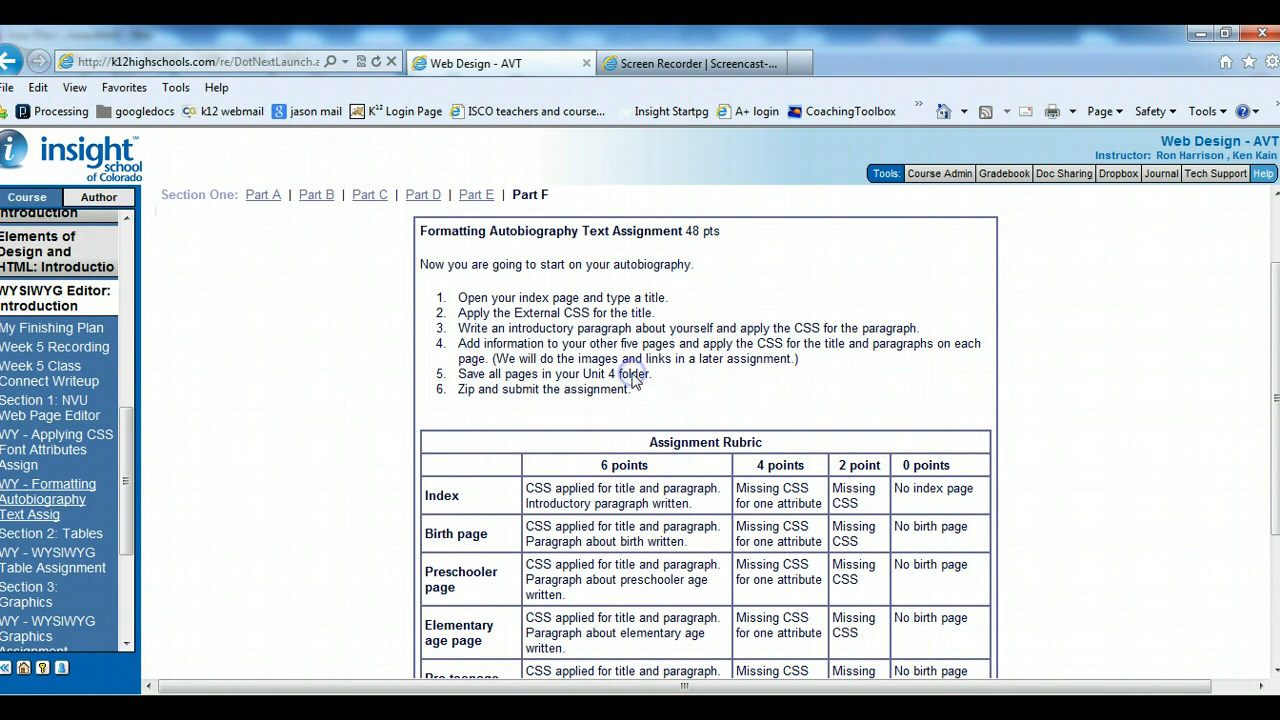
pyautogui.click(380, 527)
# Switch back to Nvu and look through the index, baby, preschool and elementary pages.
pyautogui.click(472, 708)
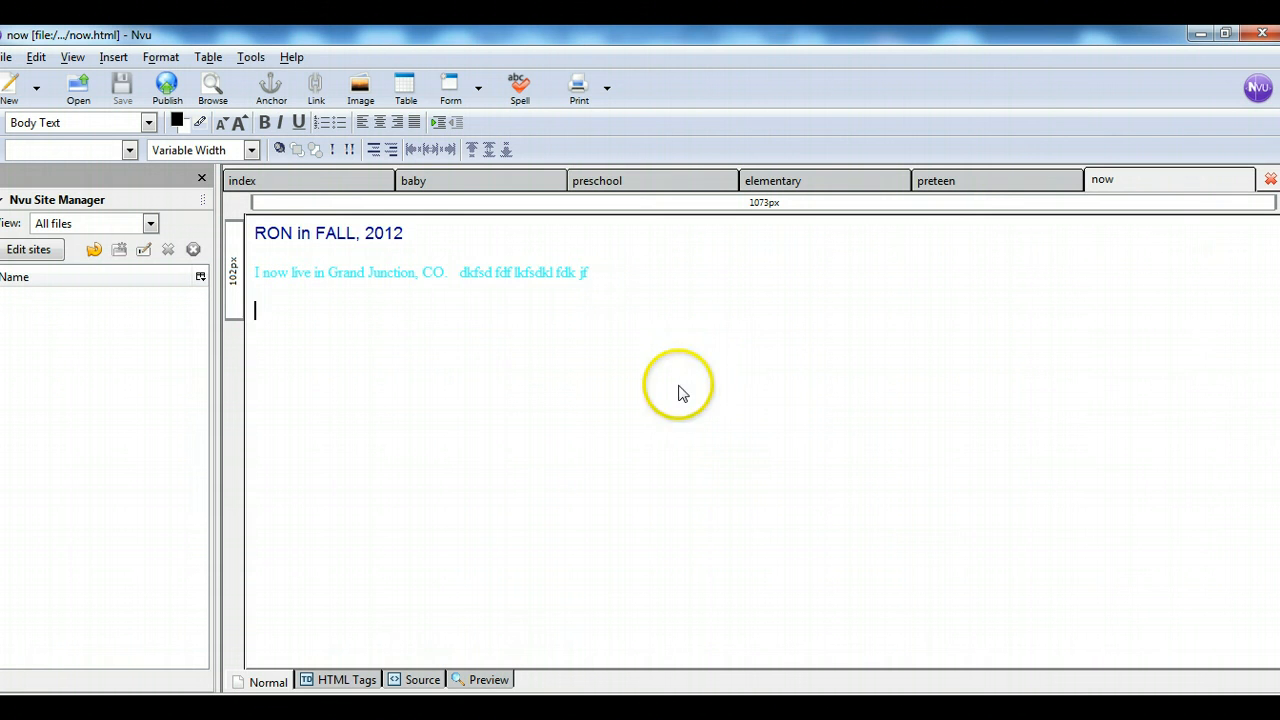
pyautogui.click(316, 175)
pyautogui.click(455, 180)
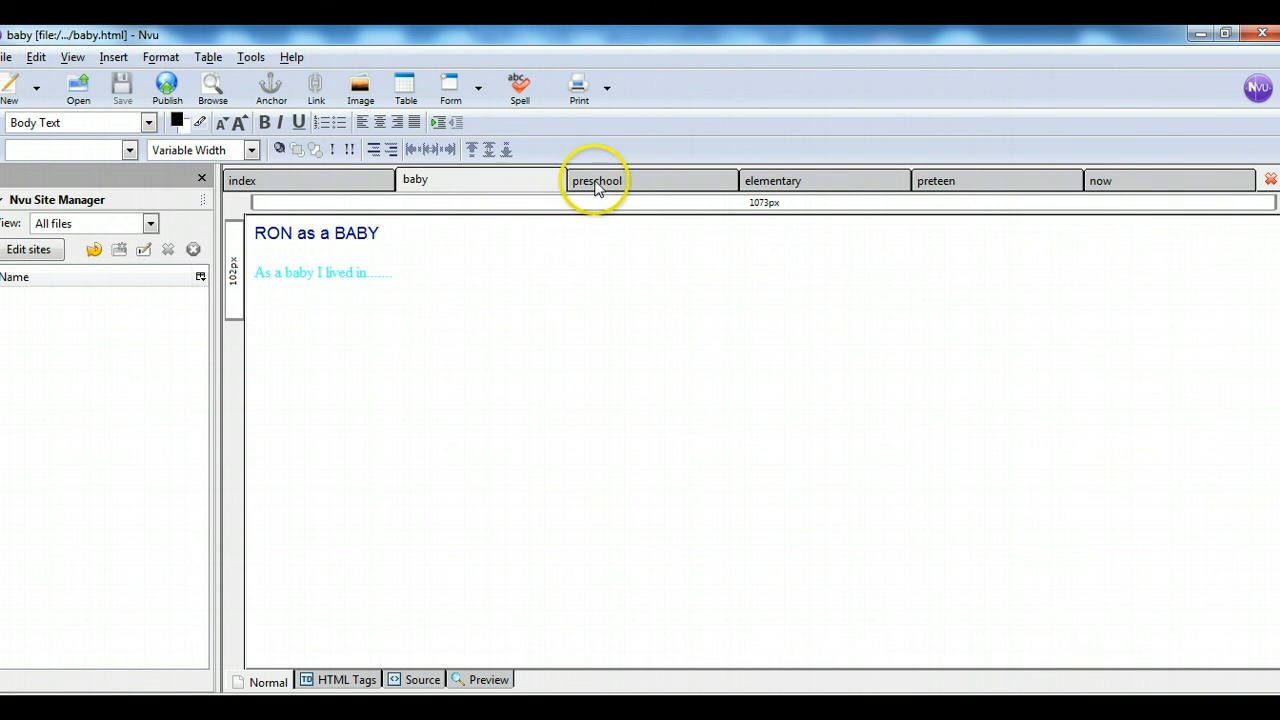
pyautogui.click(700, 186)
pyautogui.click(777, 186)
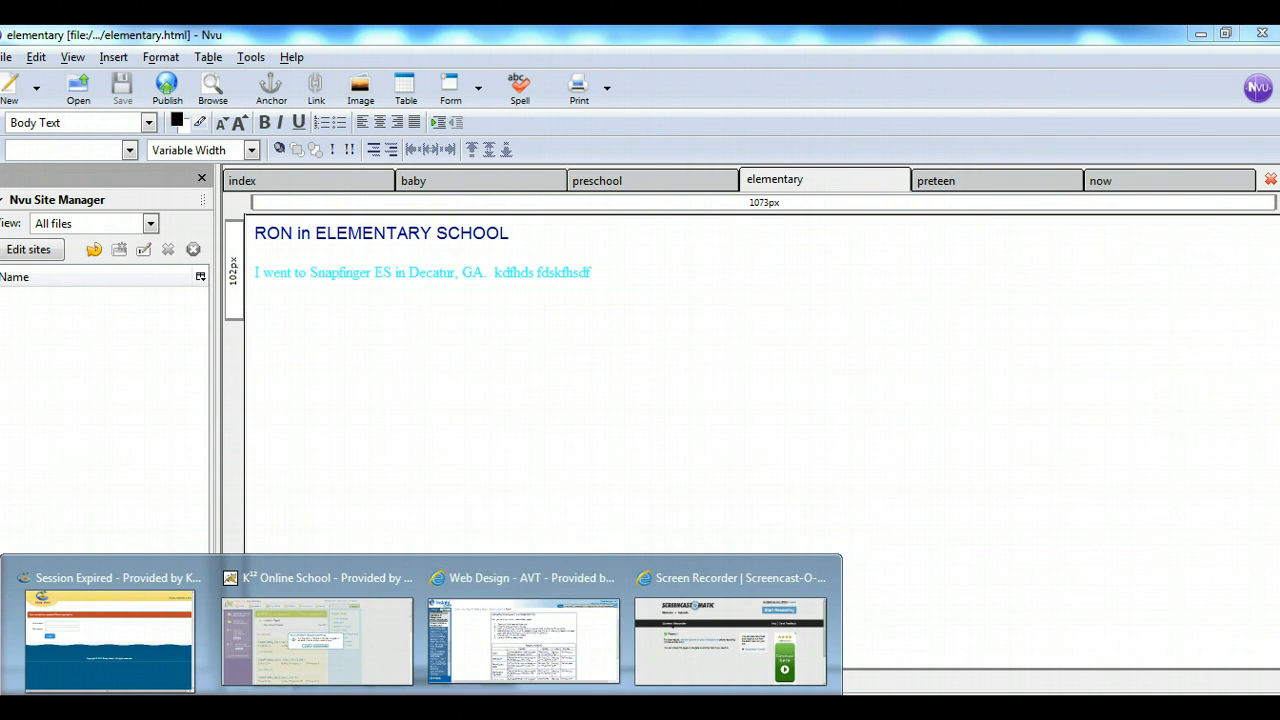
# Return to the Web Design course page in the browser and check the instruction to zip and submit the assignment.
pyautogui.click(531, 634)
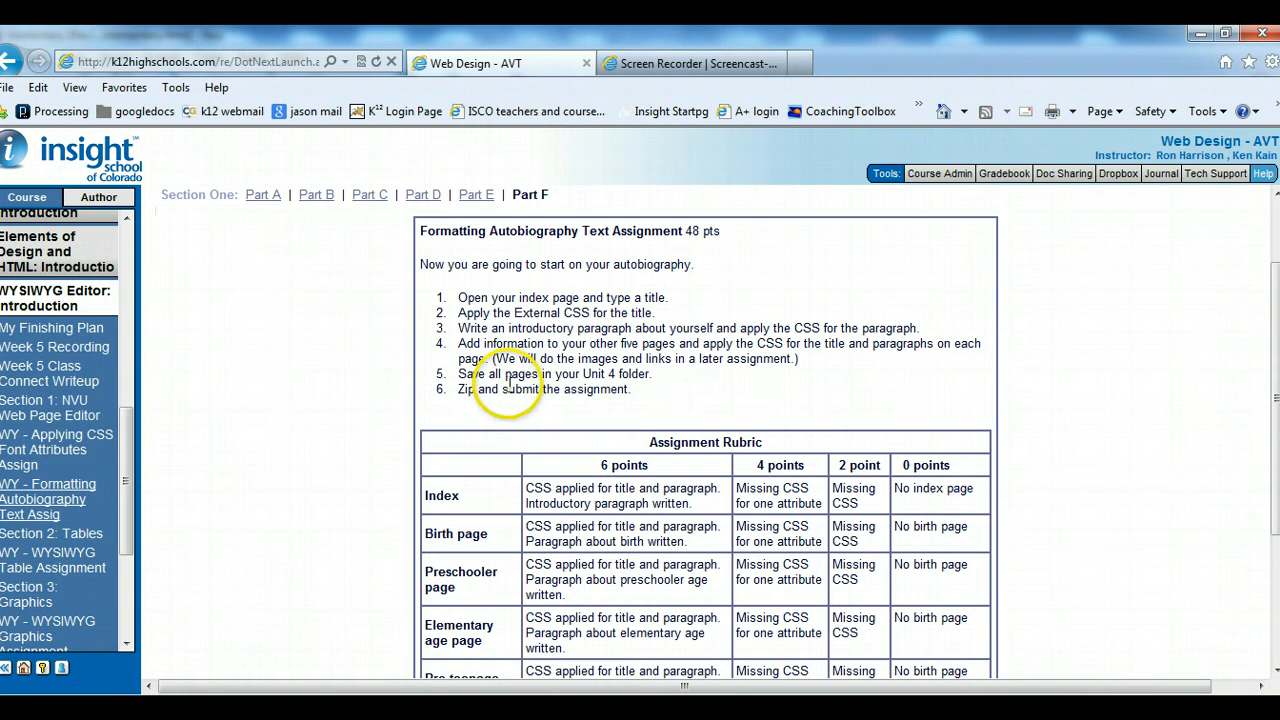
pyautogui.moveTo(503, 389); pyautogui.dragTo(634, 390)
pyautogui.click(668, 395)
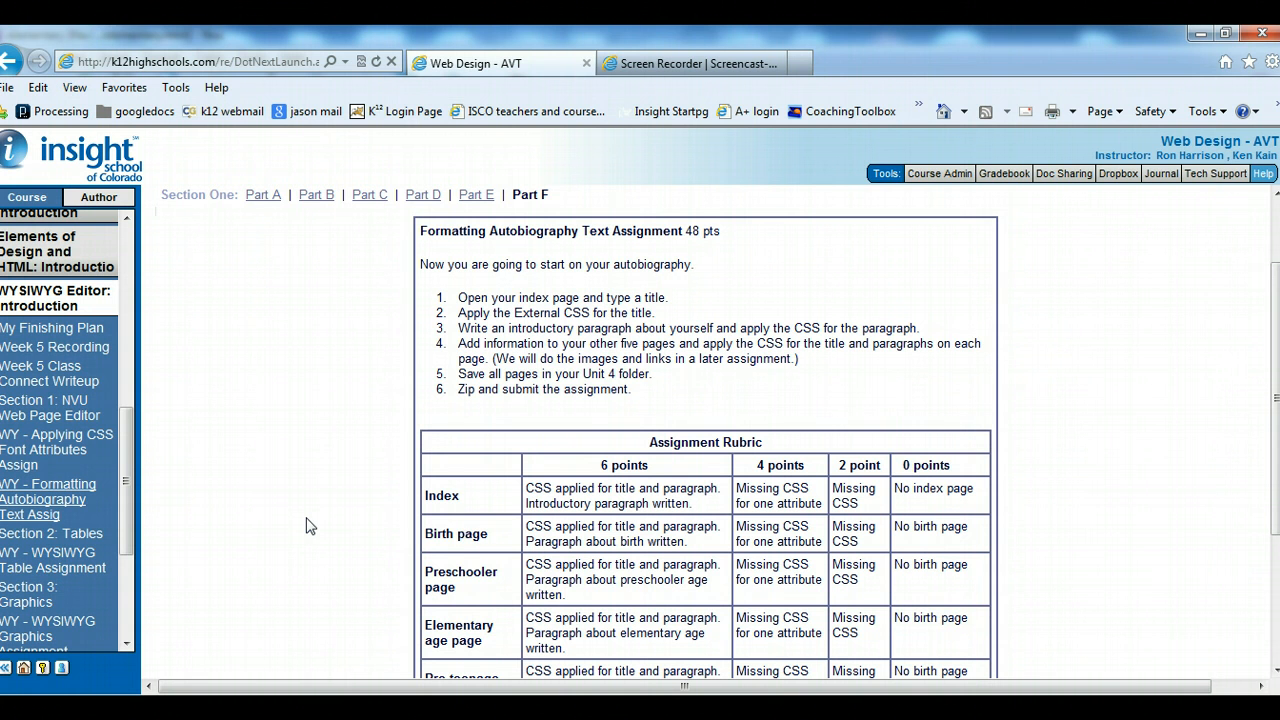
# Switch to Windows Explorer and open the unit4 folder inside webstudent, Portfolio on the STORE N GO (E:) drive.
pyautogui.click(150, 714)
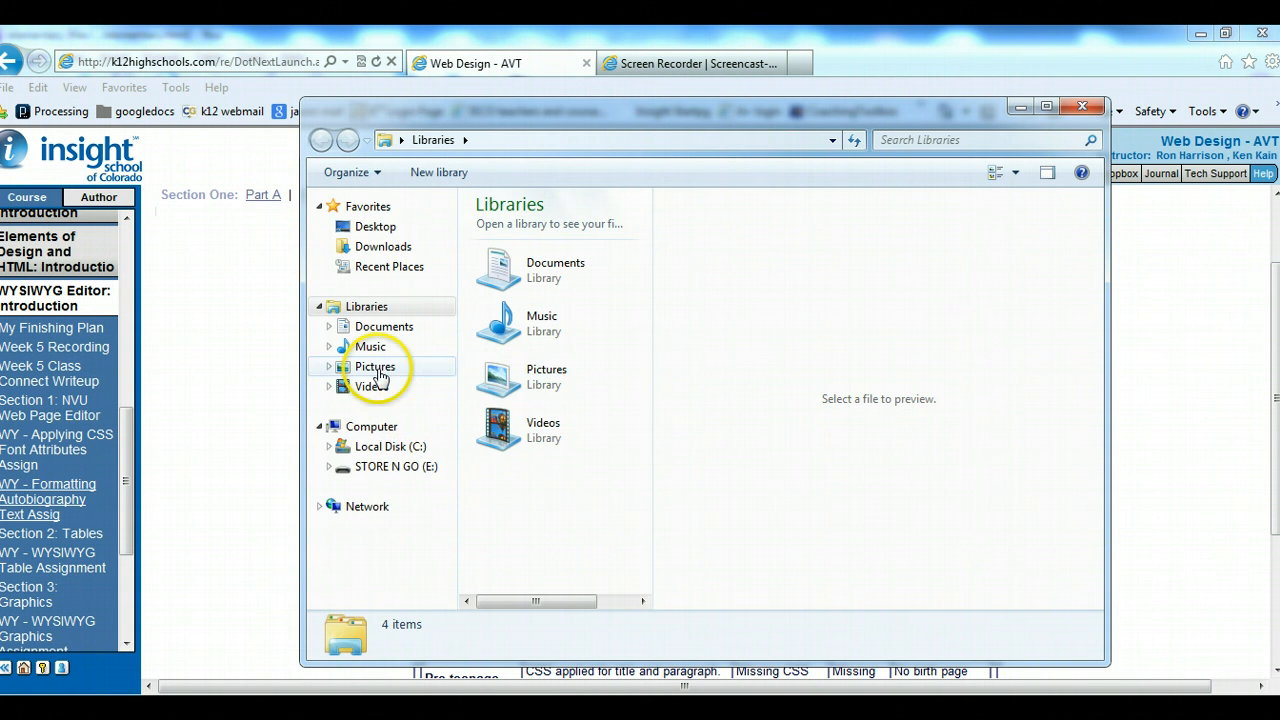
pyautogui.click(398, 469)
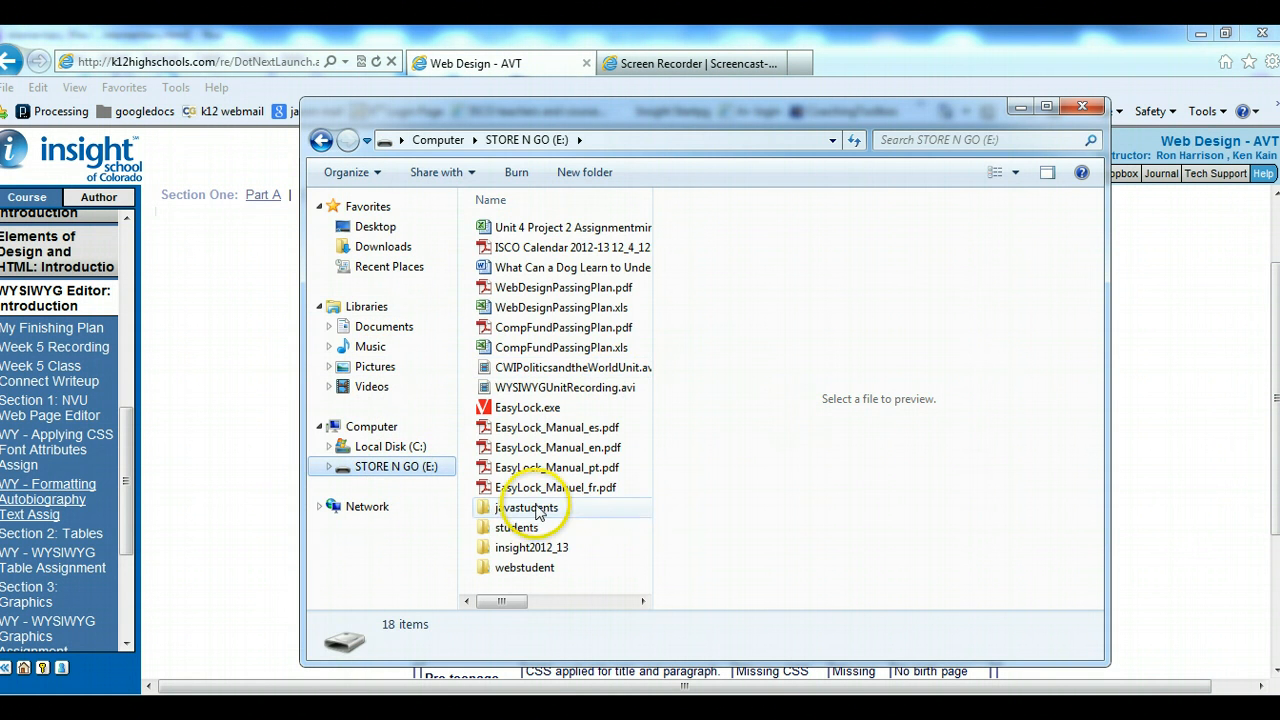
pyautogui.doubleClick(530, 568)
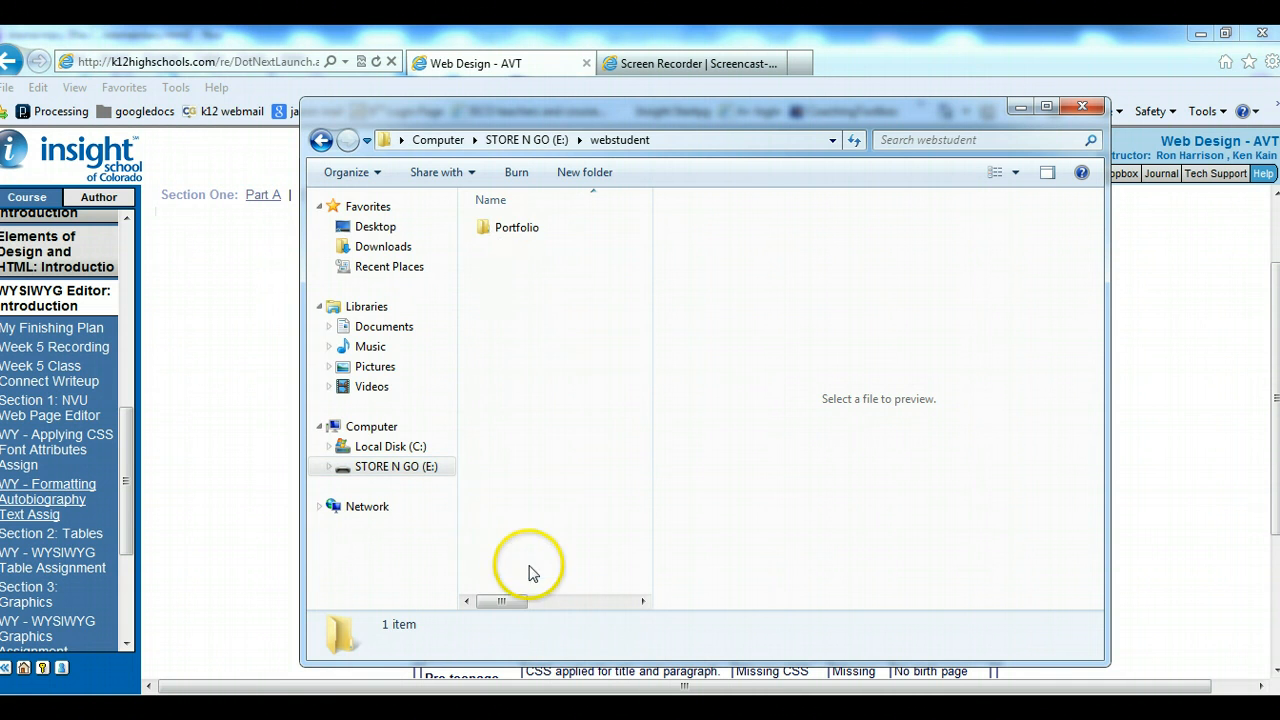
pyautogui.click(515, 230)
pyautogui.doubleClick(515, 230)
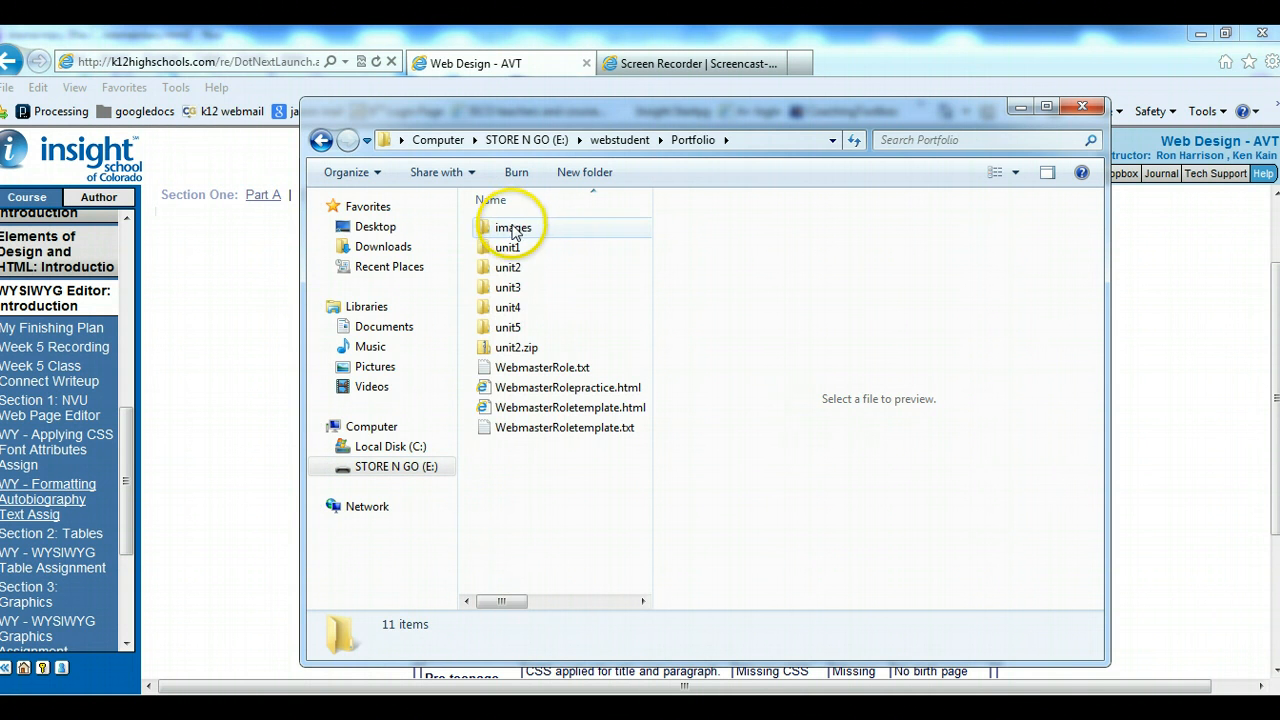
pyautogui.doubleClick(504, 315)
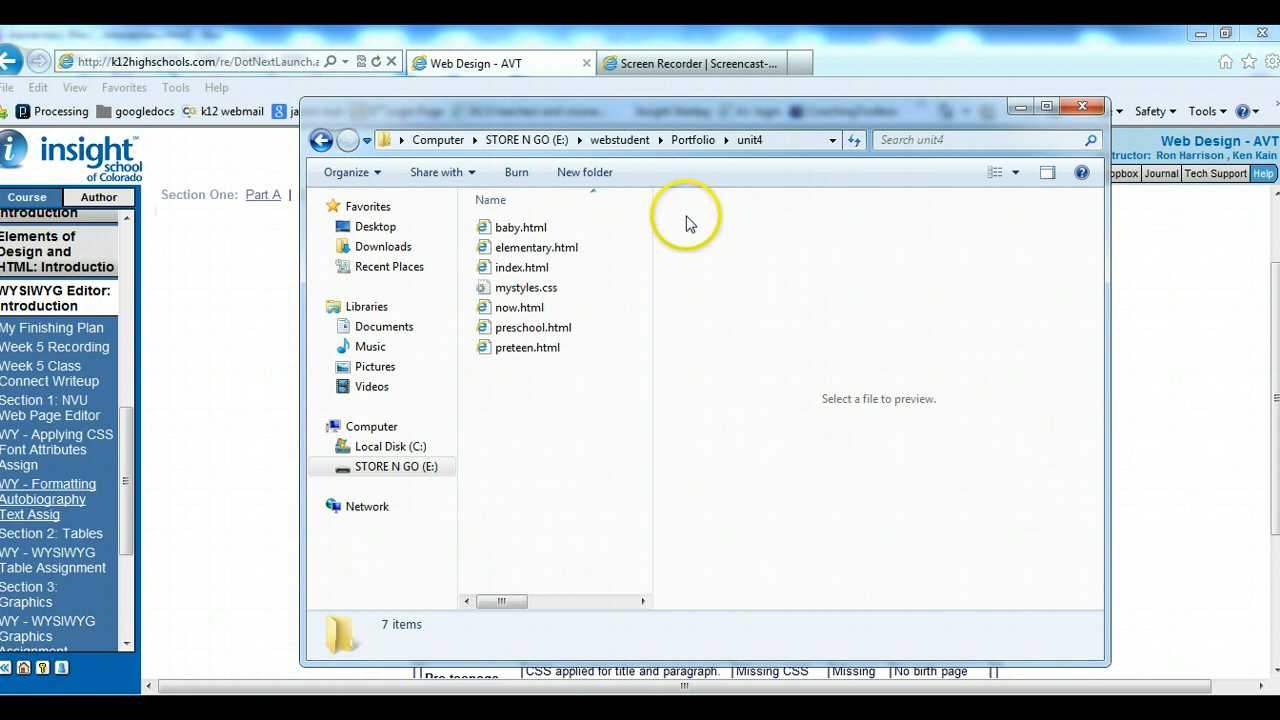
# Go back to the Portfolio folder, compress the unit4 folder into a zipped folder, and close the file window.
pyautogui.click(321, 141)
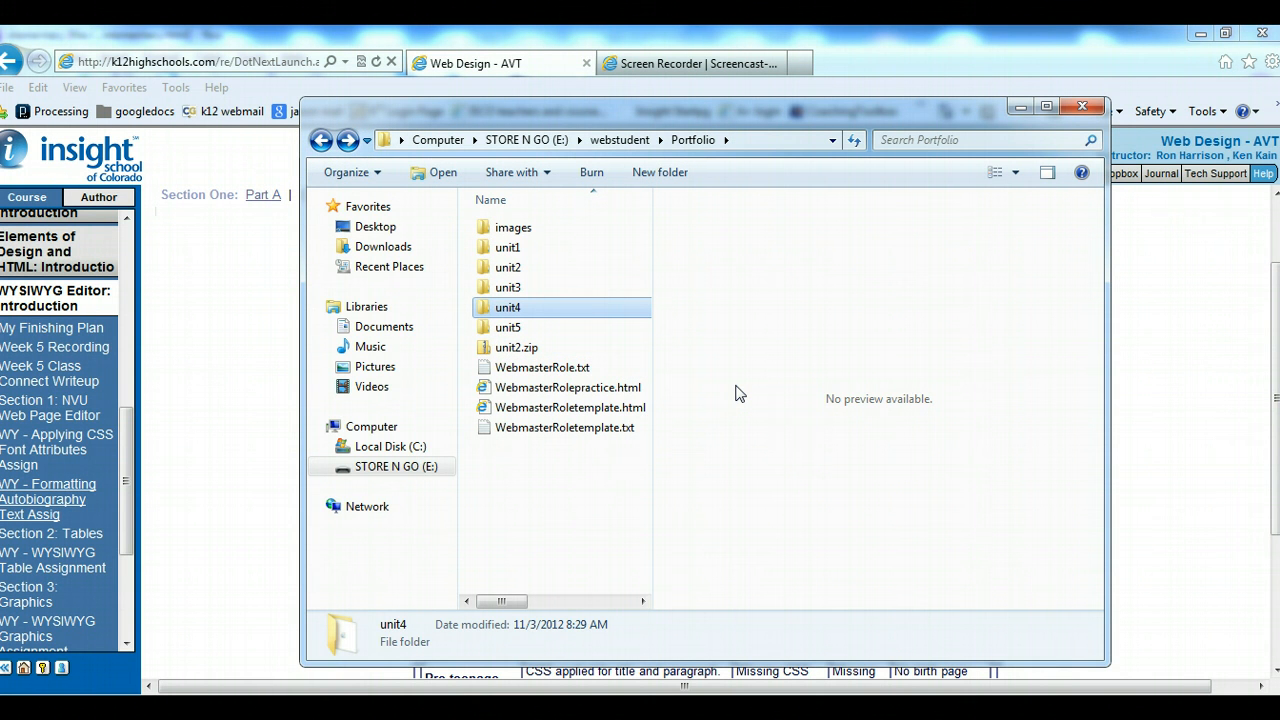
pyautogui.click(507, 310)
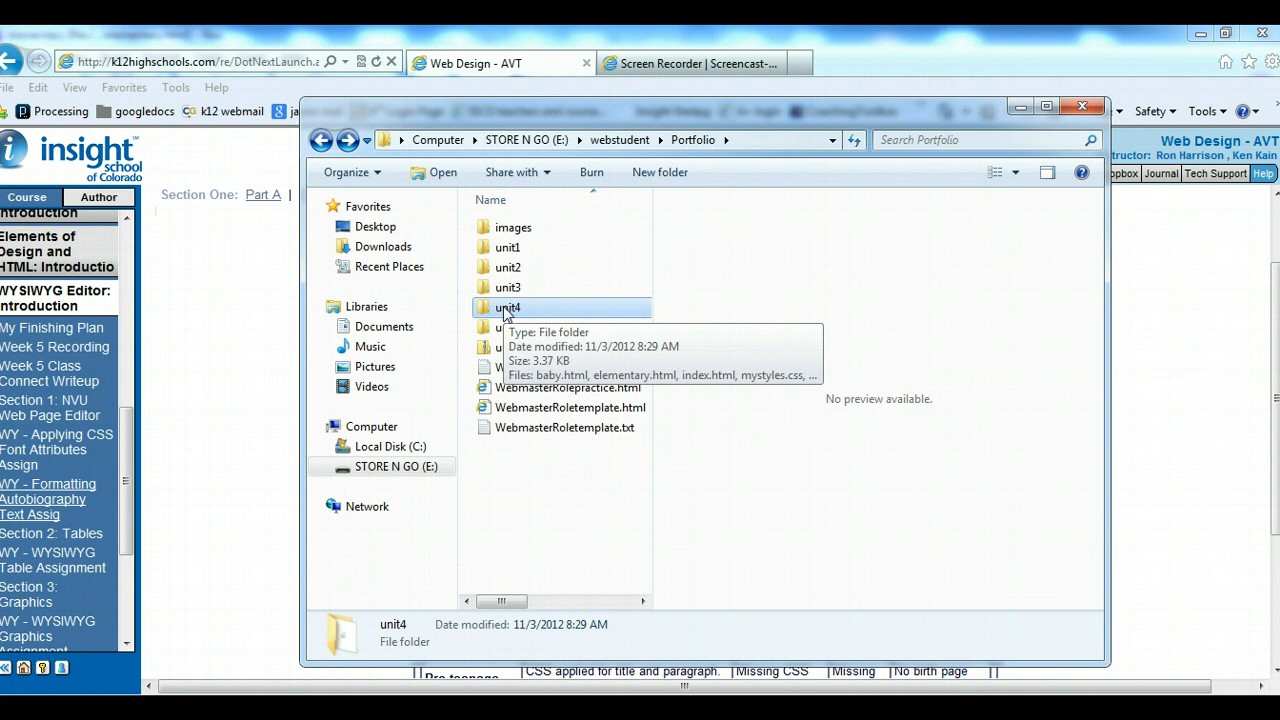
pyautogui.rightClick(504, 310)
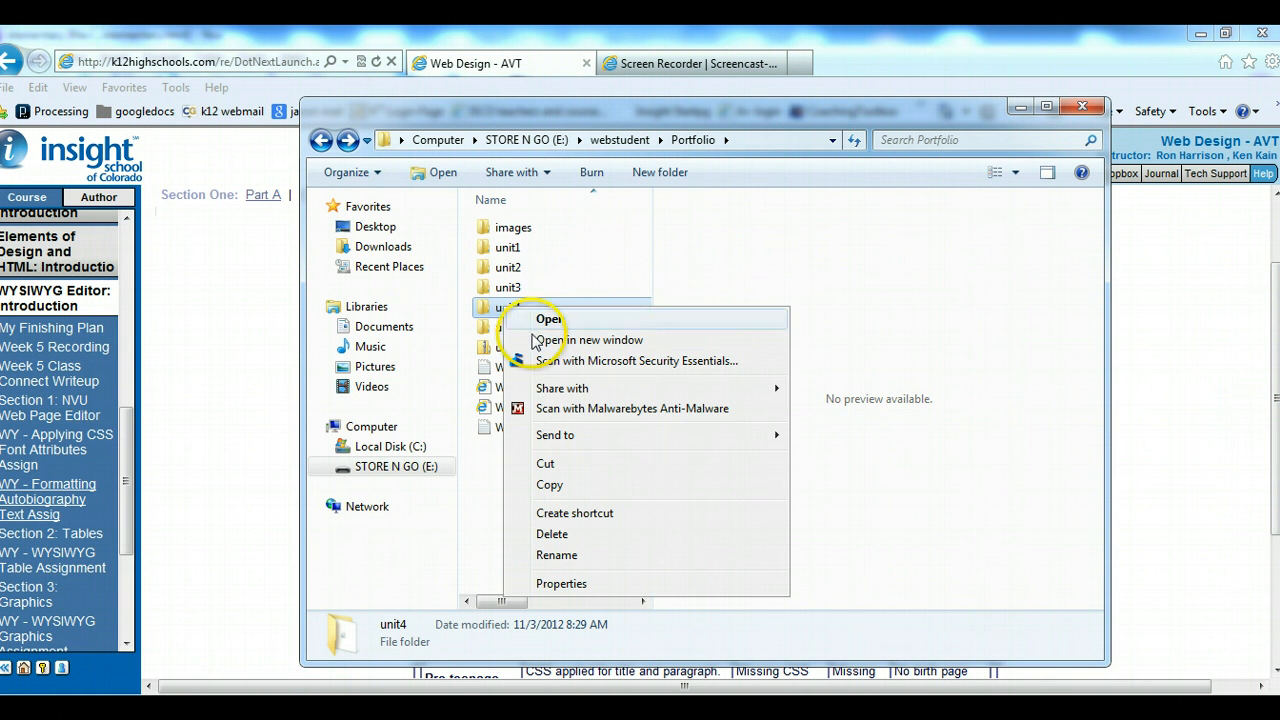
pyautogui.moveTo(568, 440)
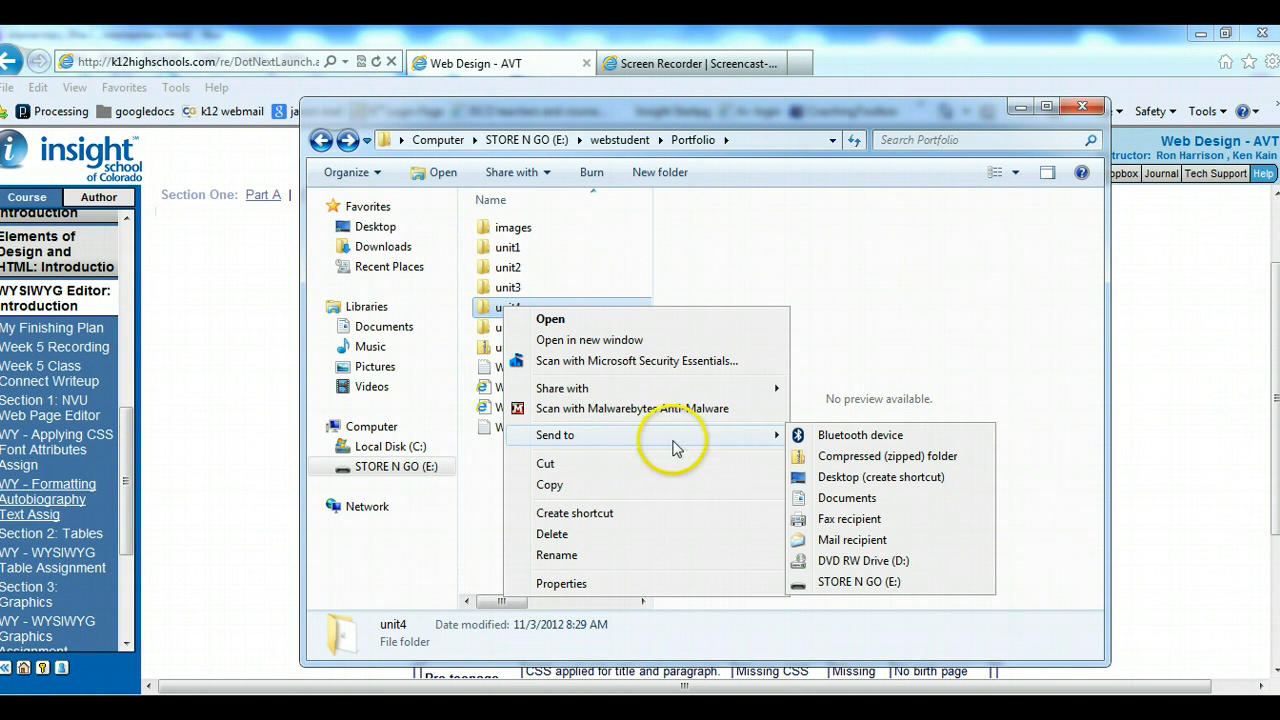
pyautogui.click(849, 457)
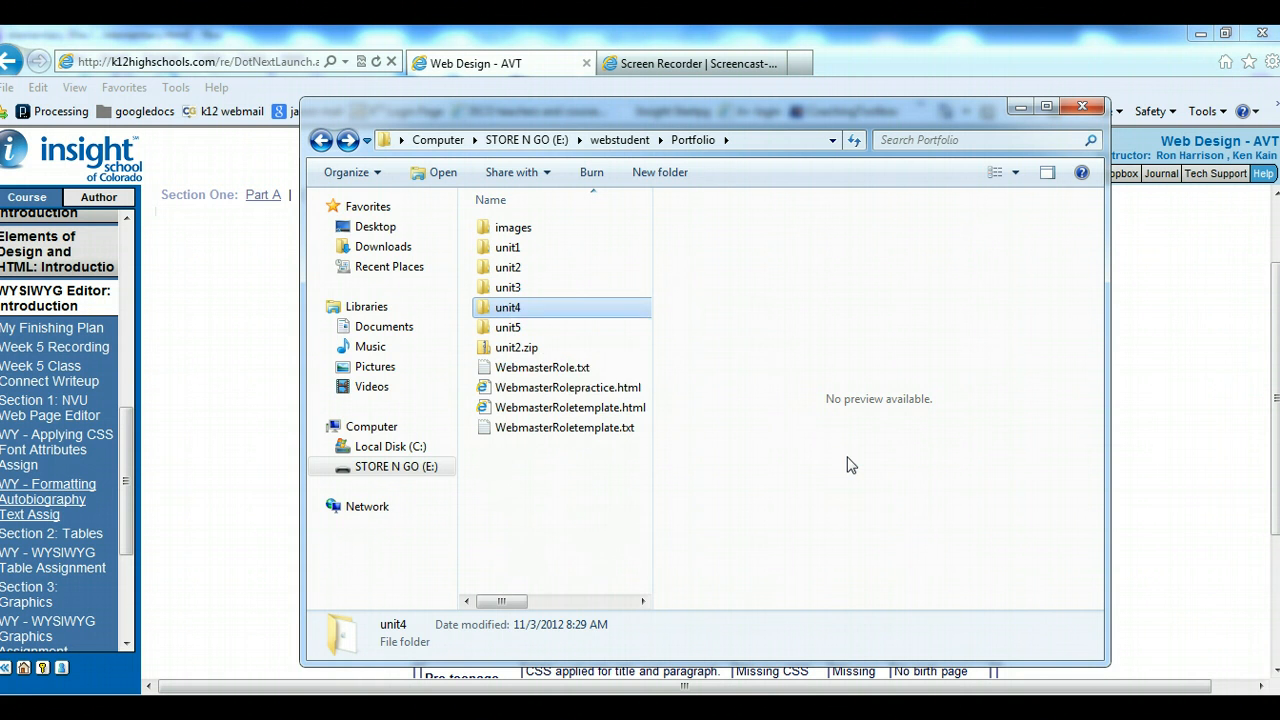
pyautogui.click(520, 470)
pyautogui.click(510, 370)
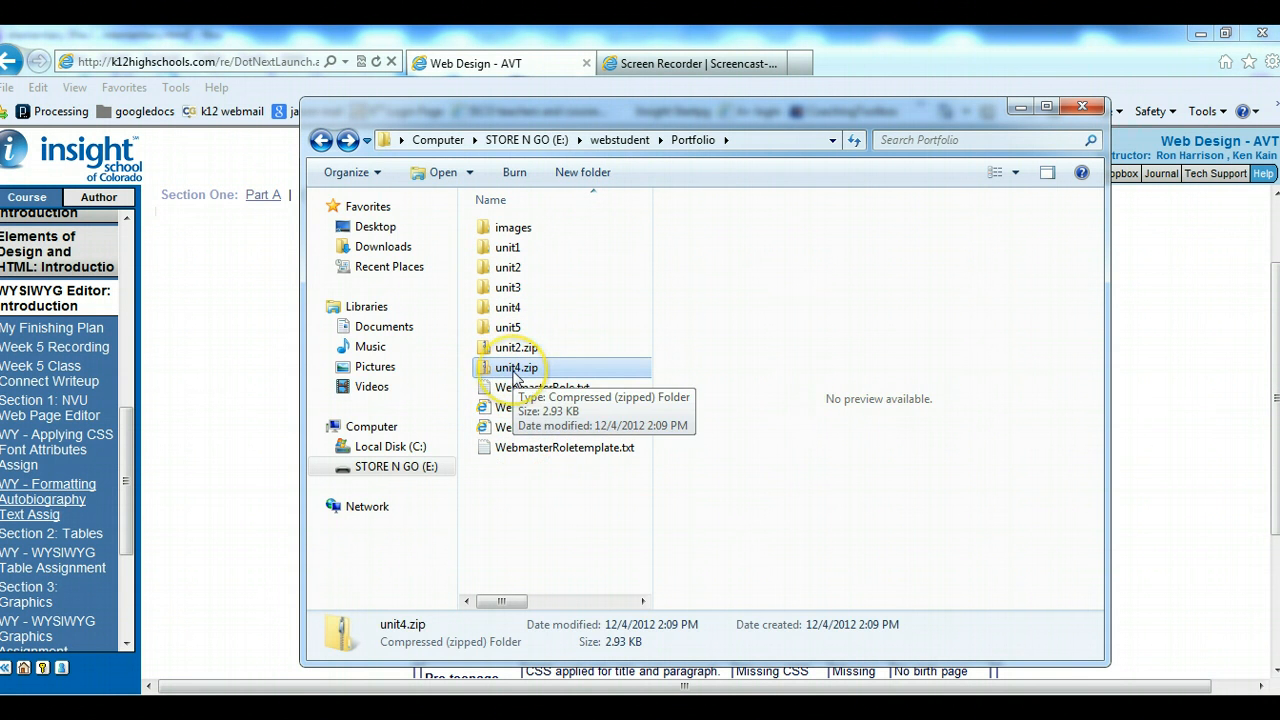
pyautogui.click(1082, 108)
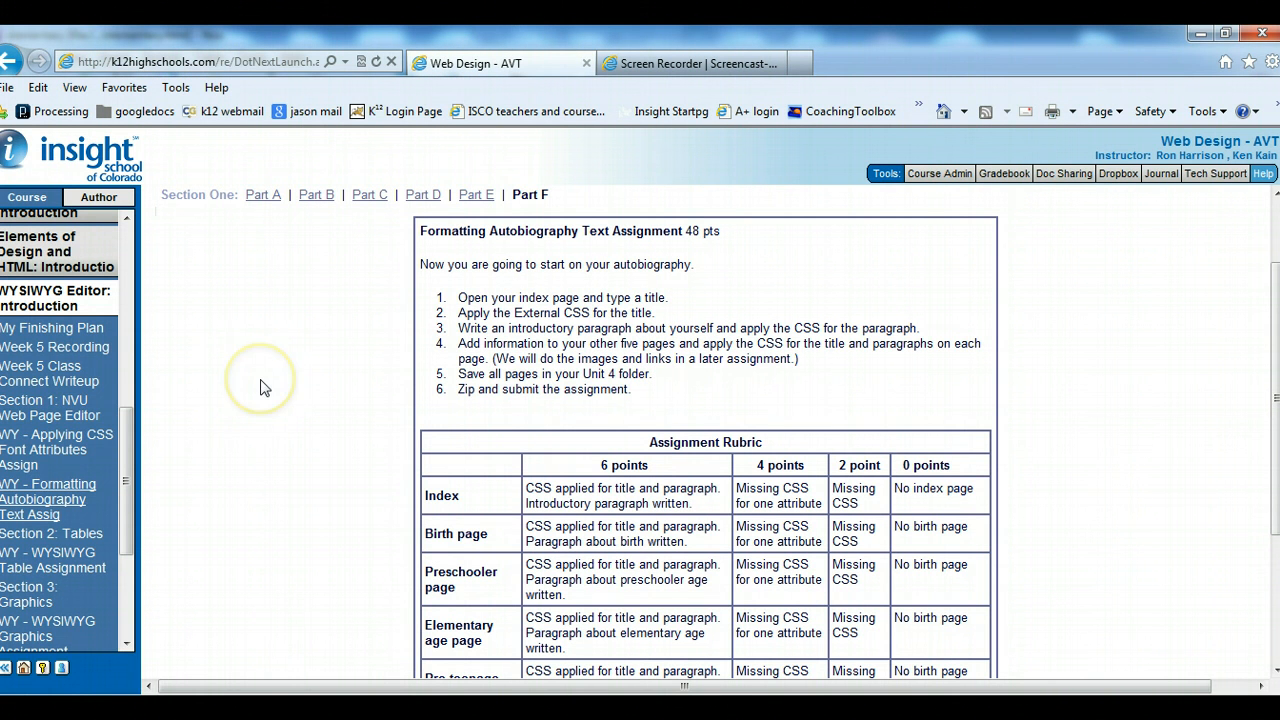
# Open Section 1: NVU Web Page Editor in the course and look through Parts A, B and C.
pyautogui.click(54, 418)
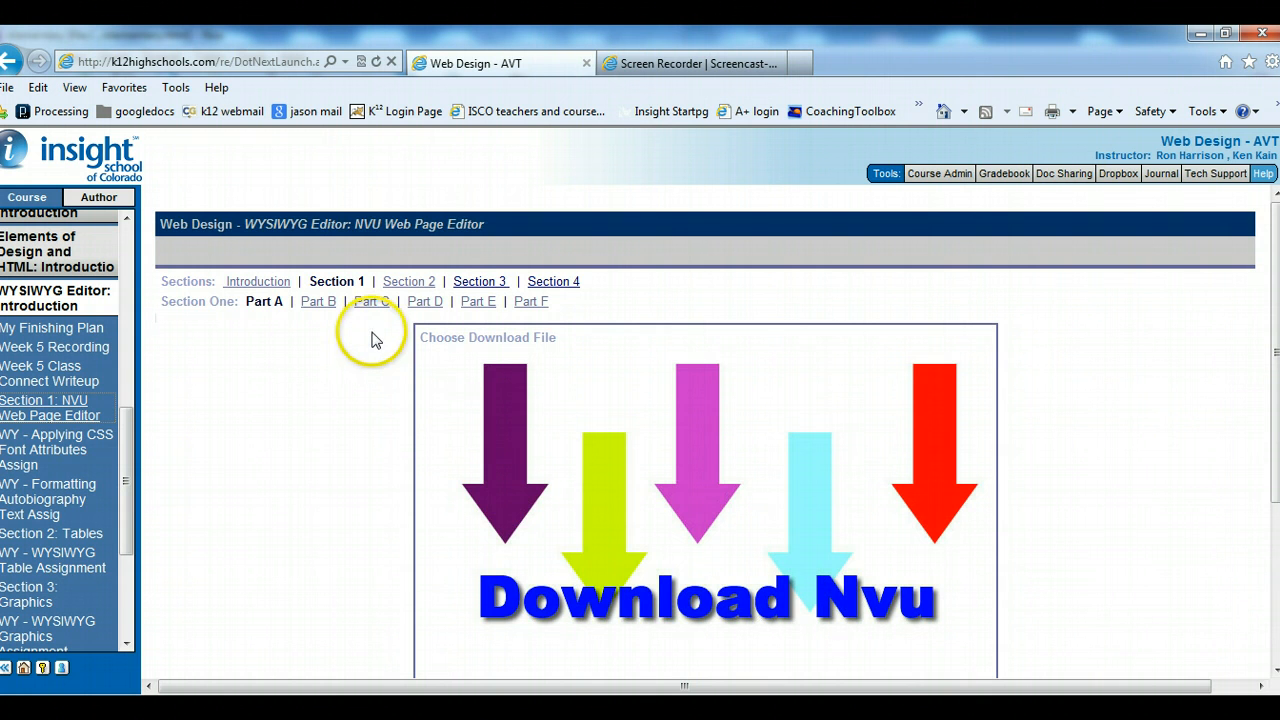
pyautogui.click(318, 302)
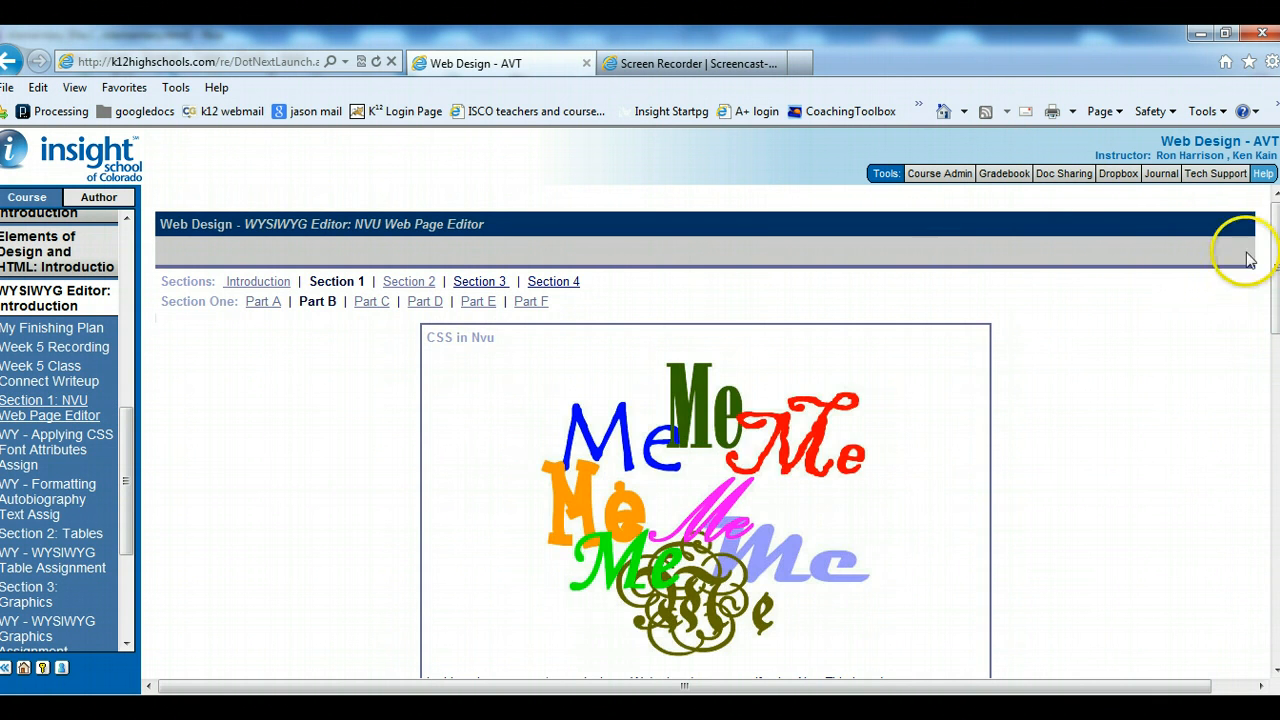
pyautogui.moveTo(1275, 247)
pyautogui.mouseDown()
pyautogui.moveTo(1273, 491)
pyautogui.moveTo(1269, 256)
pyautogui.mouseUp()
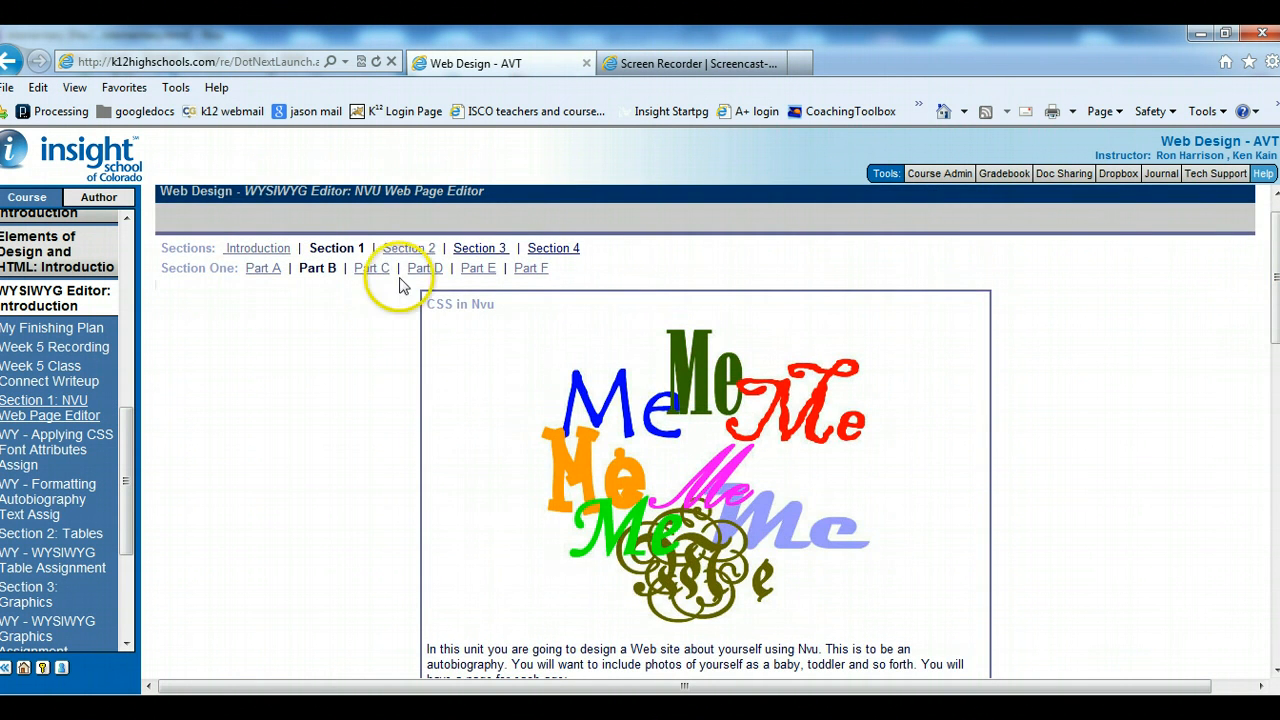
pyautogui.click(360, 270)
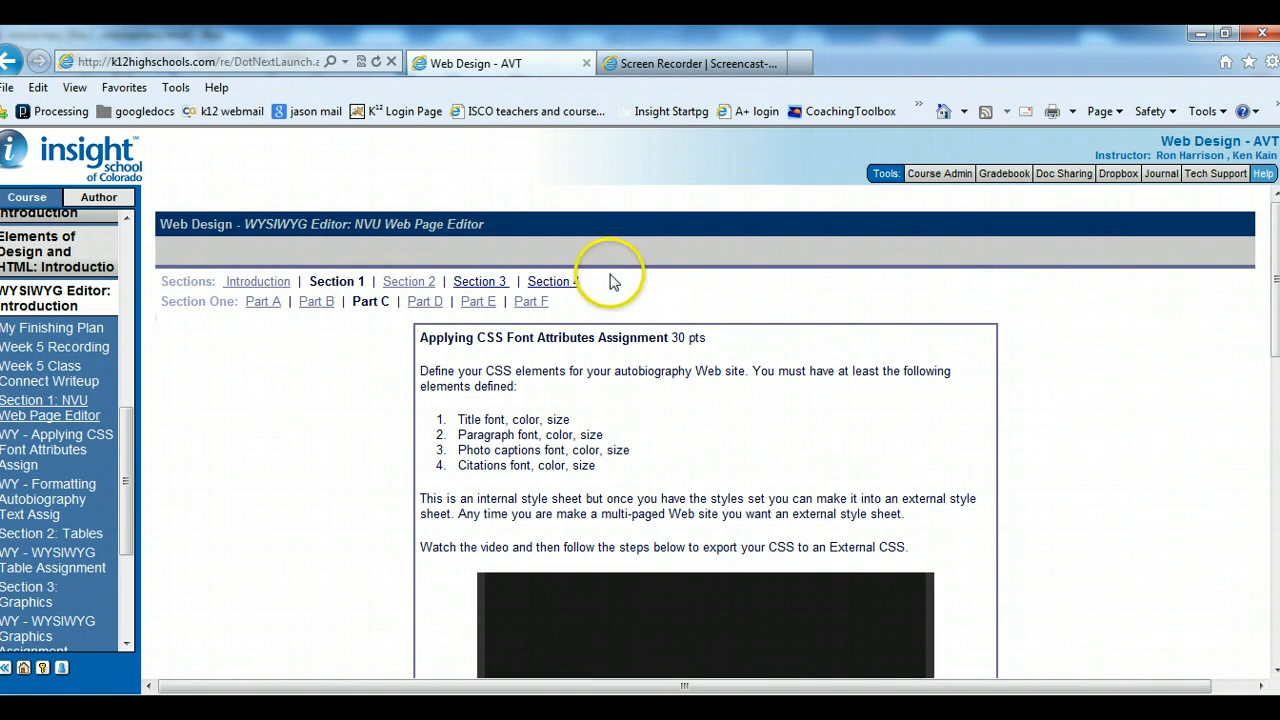
pyautogui.click(264, 302)
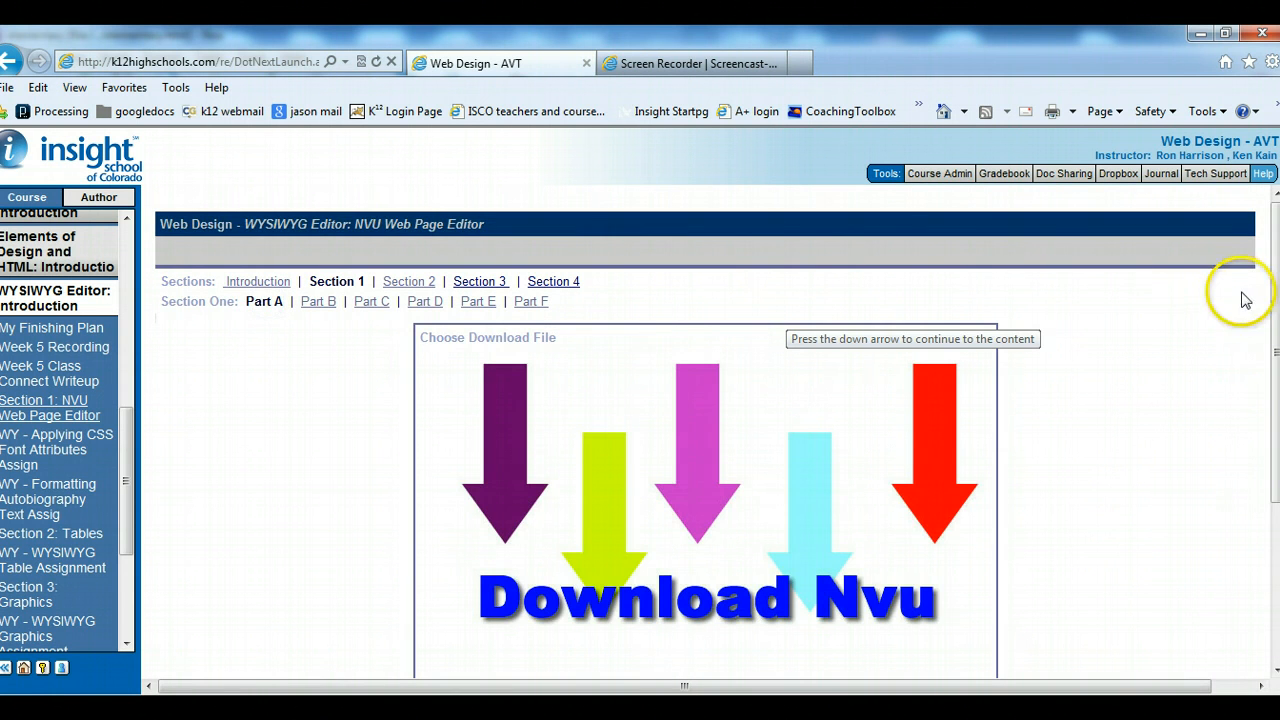
pyautogui.click(371, 301)
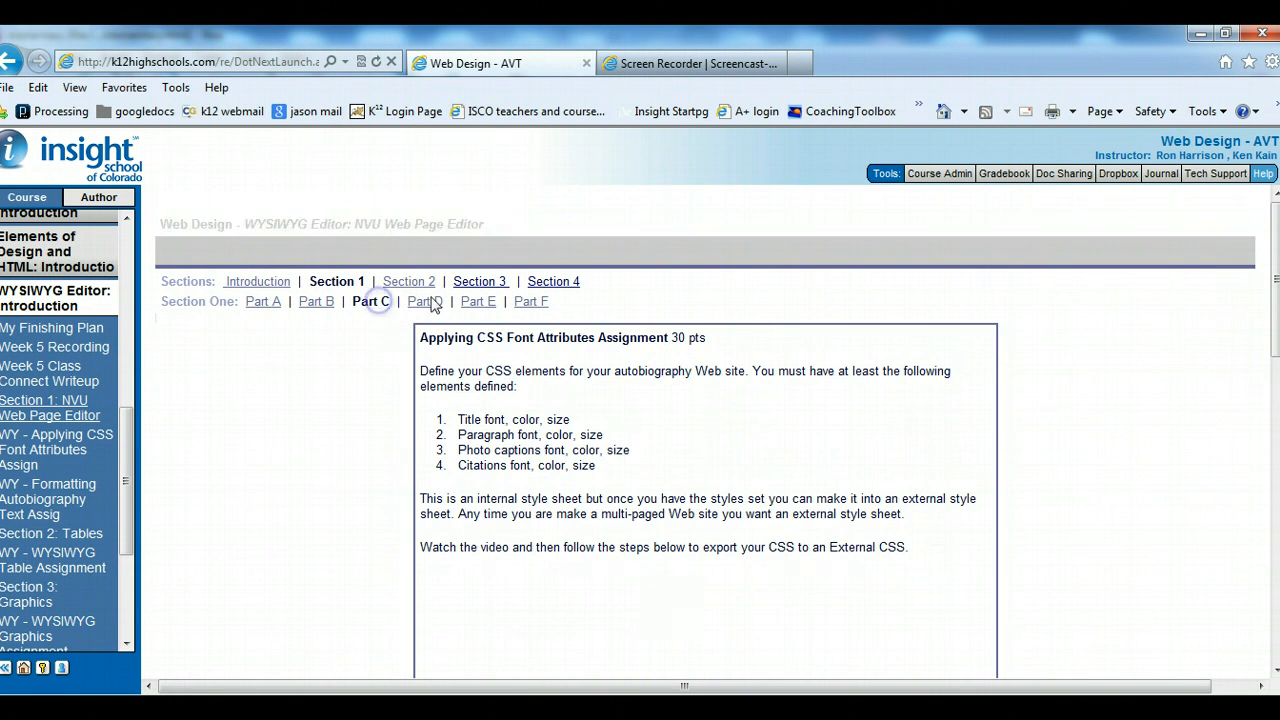
pyautogui.moveTo(1275, 284); pyautogui.dragTo(1252, 243)
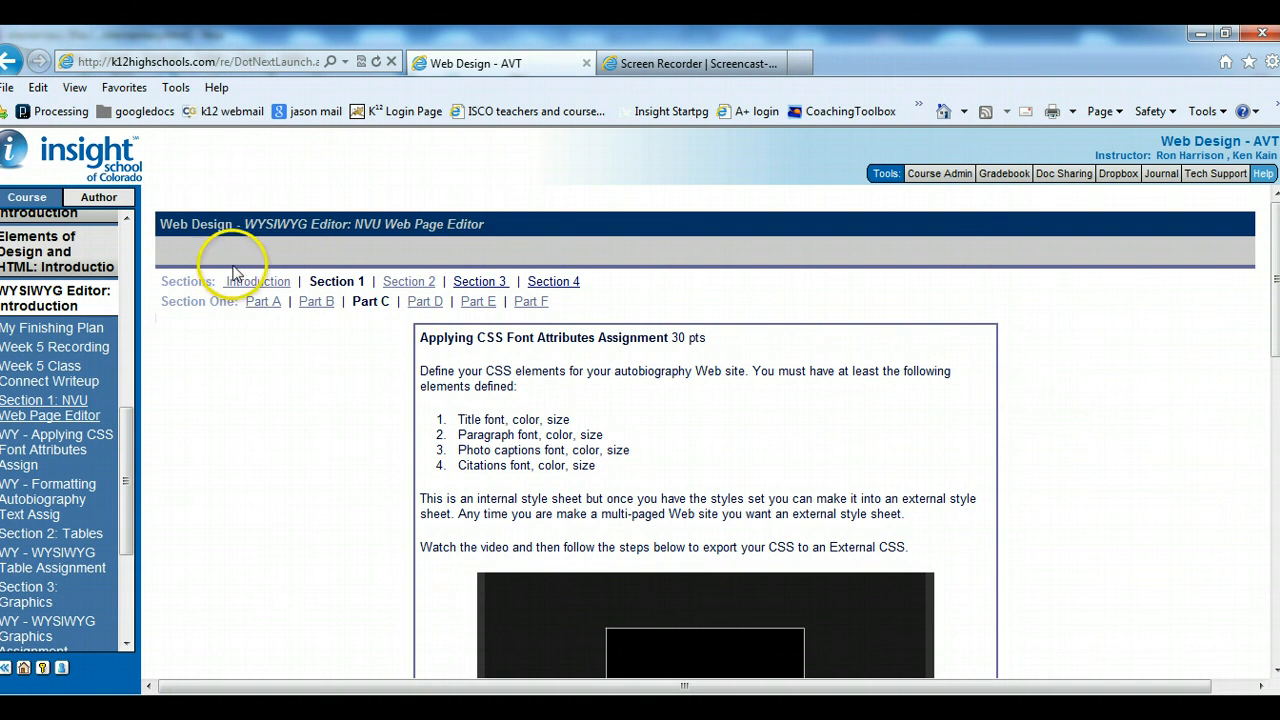
# View the unit's Introduction, return to Section 1 and open Part D, ending back in Nvu on the elementary page.
pyautogui.click(258, 289)
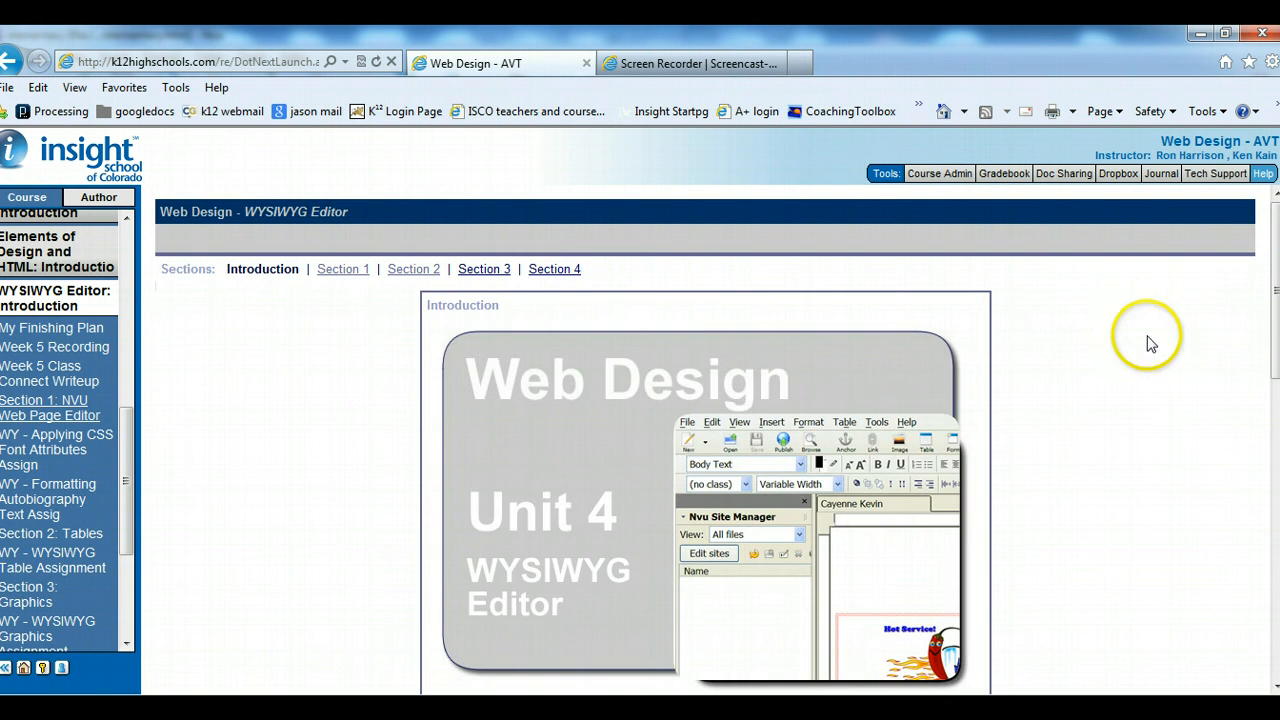
pyautogui.moveTo(1275, 346)
pyautogui.mouseDown()
pyautogui.moveTo(1277, 645)
pyautogui.moveTo(1277, 335)
pyautogui.mouseUp()
pyautogui.click(340, 270)
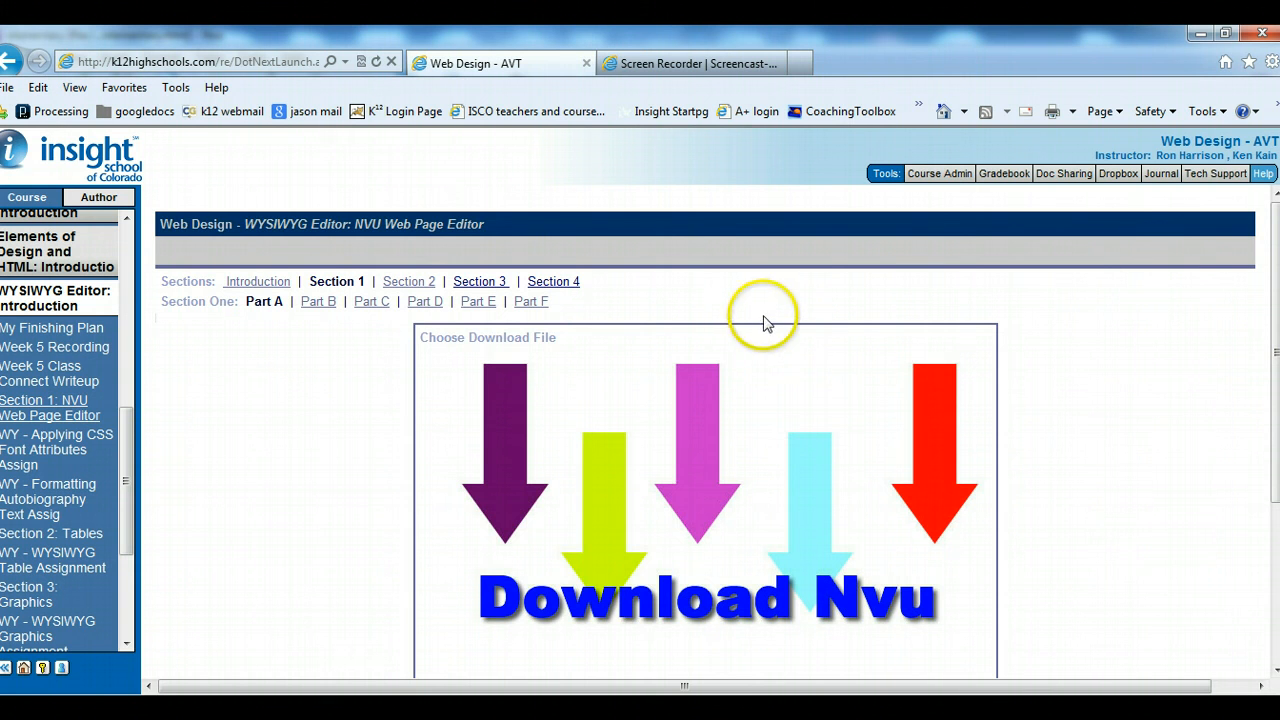
pyautogui.click(432, 308)
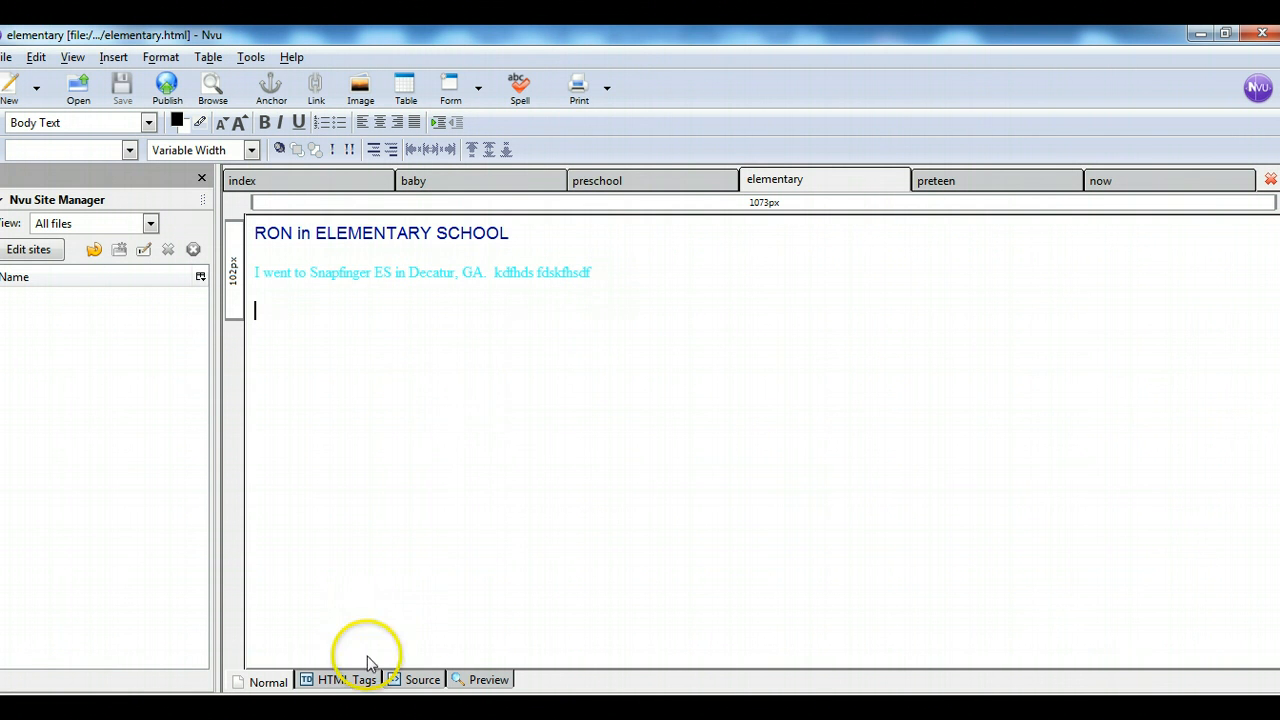
pyautogui.moveTo(425, 709)
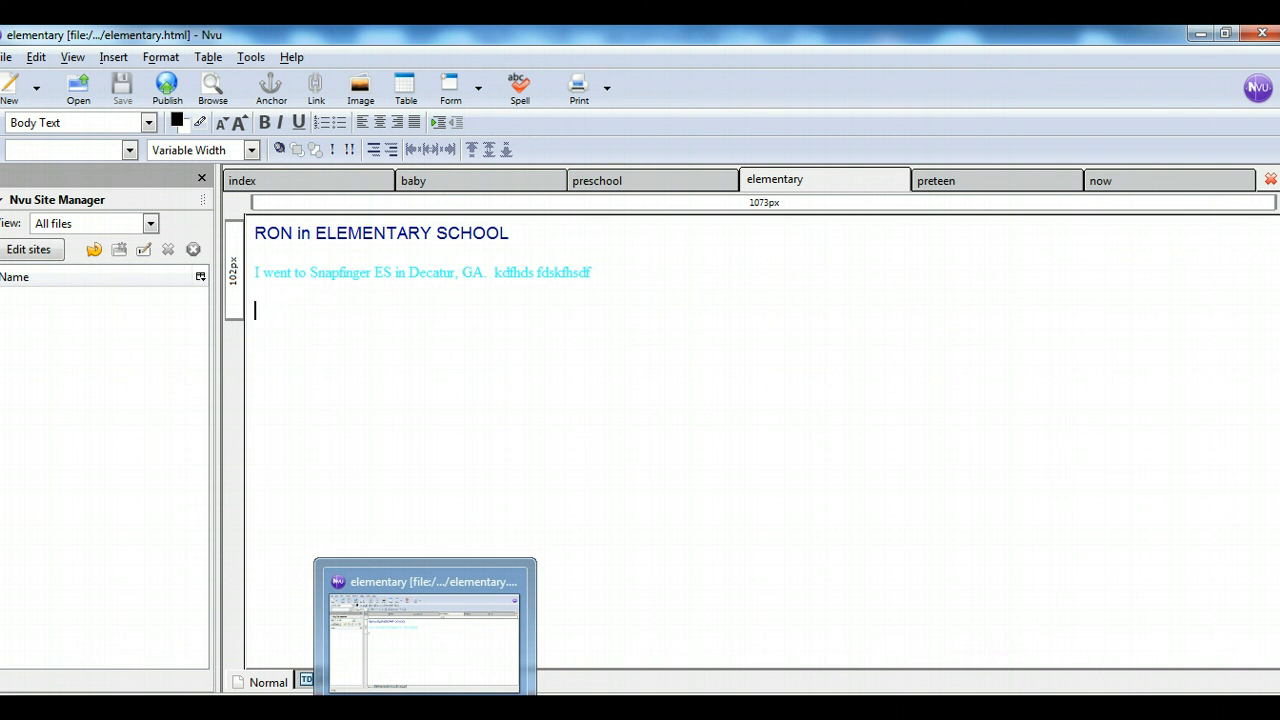